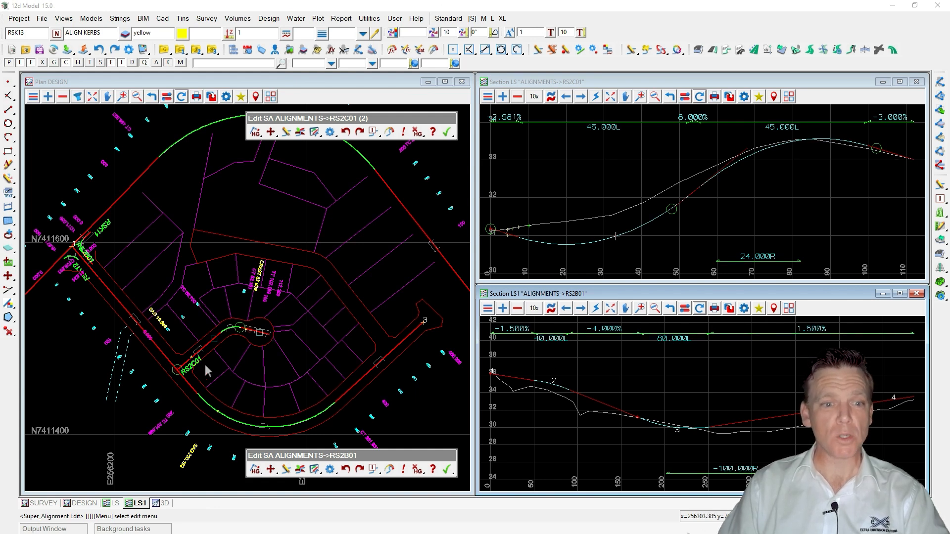
click(260, 337)
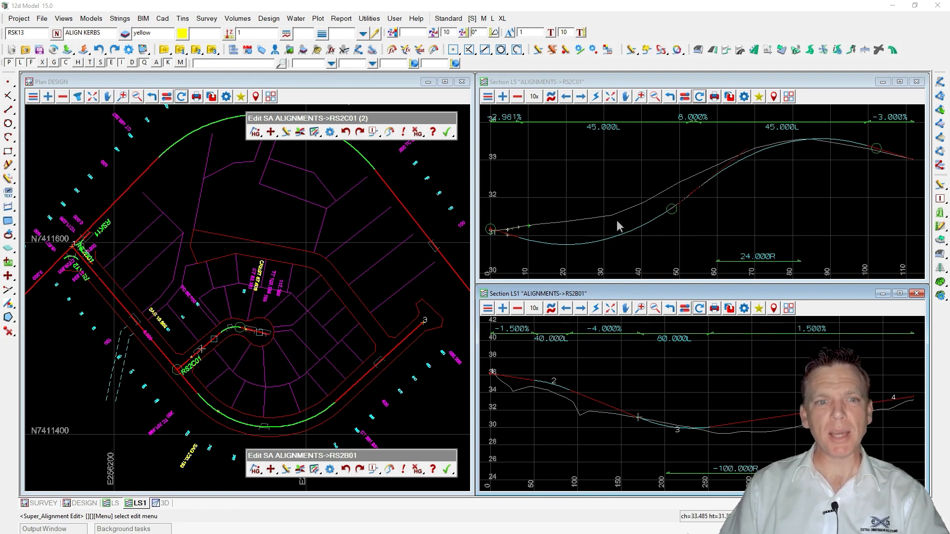
click(223, 344)
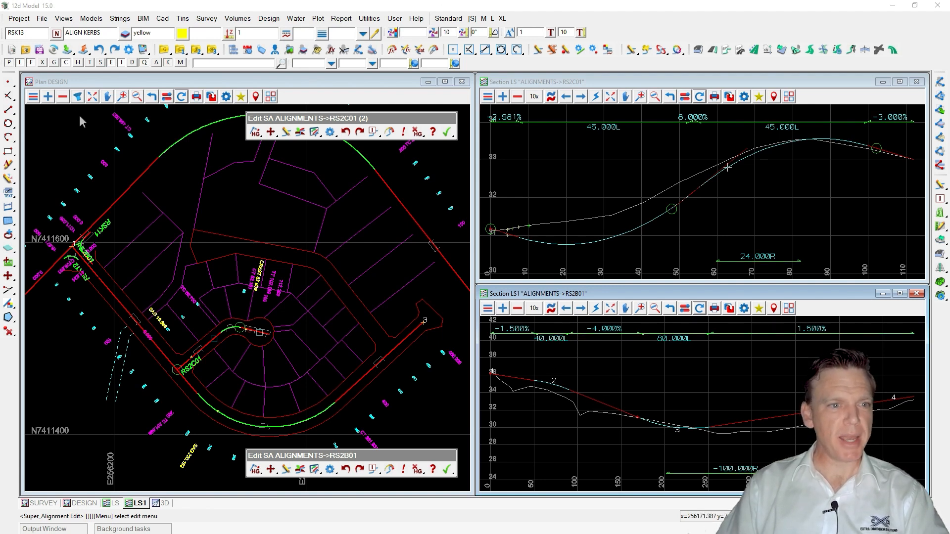
Remove the lot layout model from the plan view by picking one of its lines.
right_click(63, 97)
click(229, 256)
middle_click(228, 256)
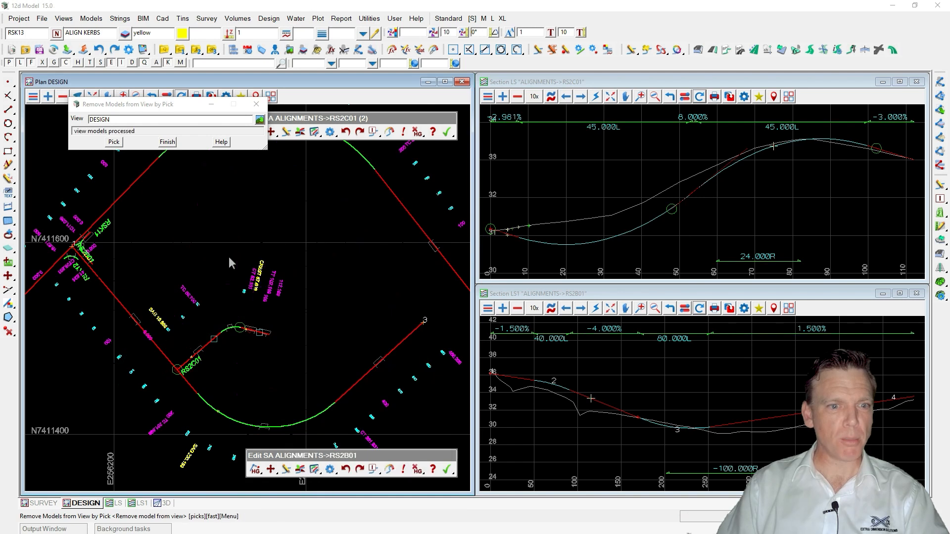
scroll(228, 256, down, 1)
scroll(218, 402, up, 1)
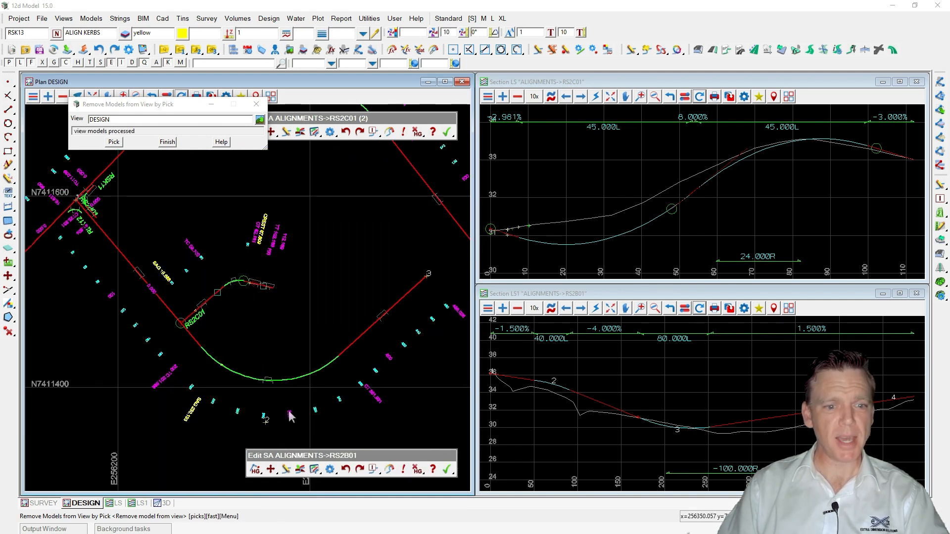
click(167, 142)
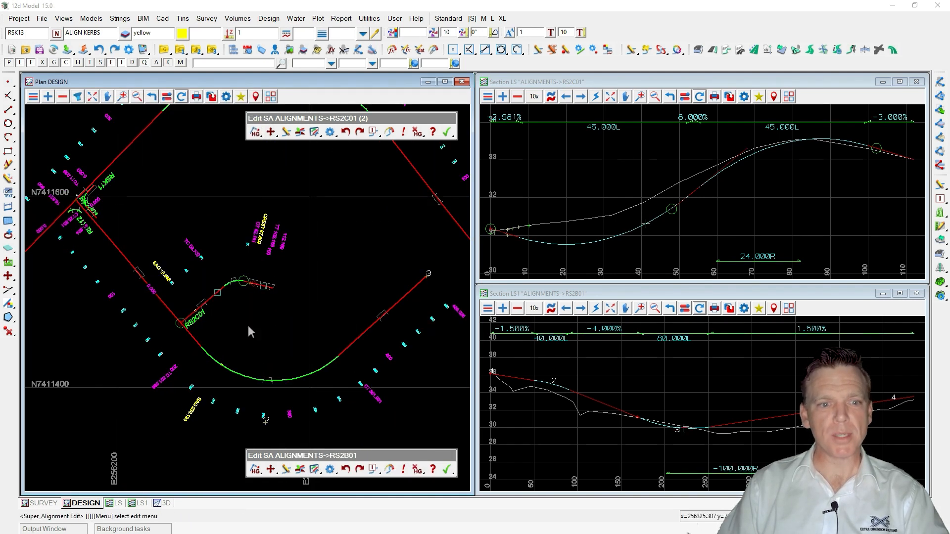
Move alignment RS2B01's intersection point 2 slightly south-west.
click(270, 469)
click(267, 424)
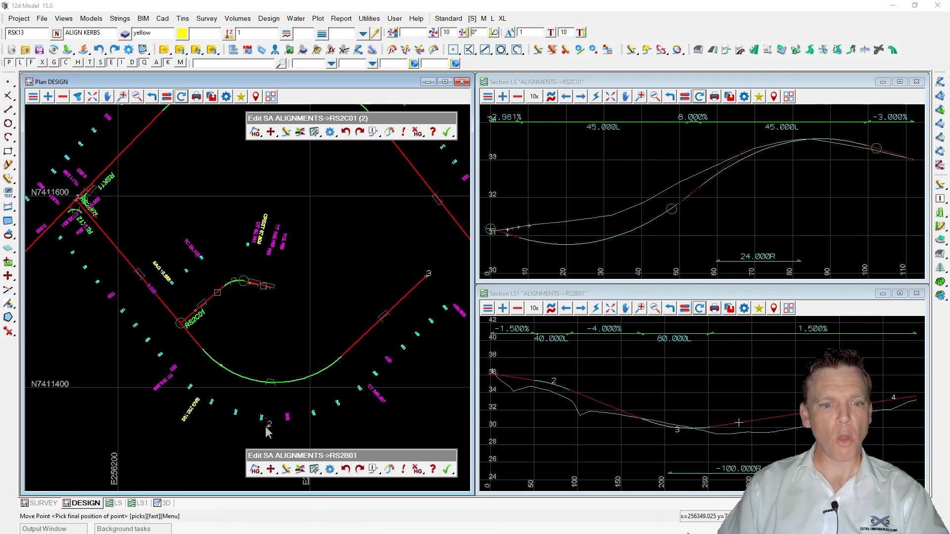
click(240, 436)
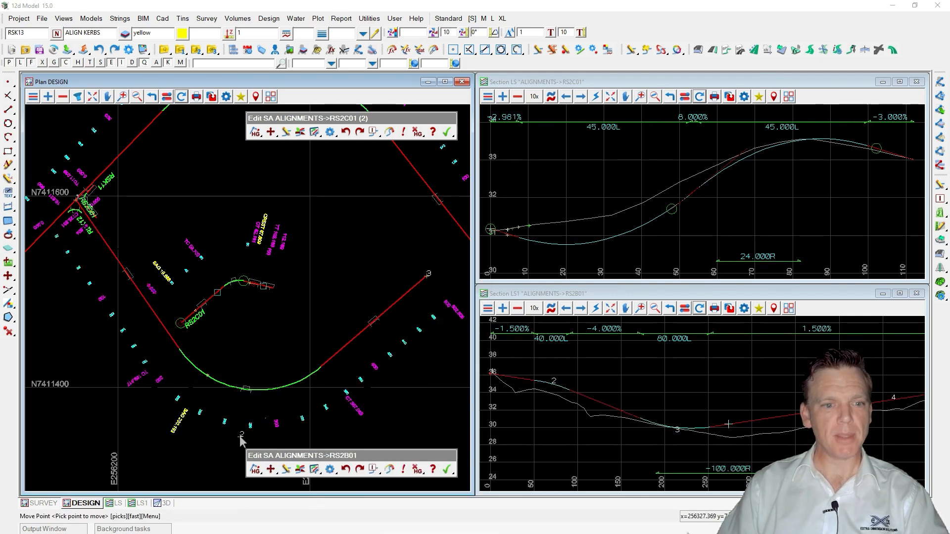
click(201, 325)
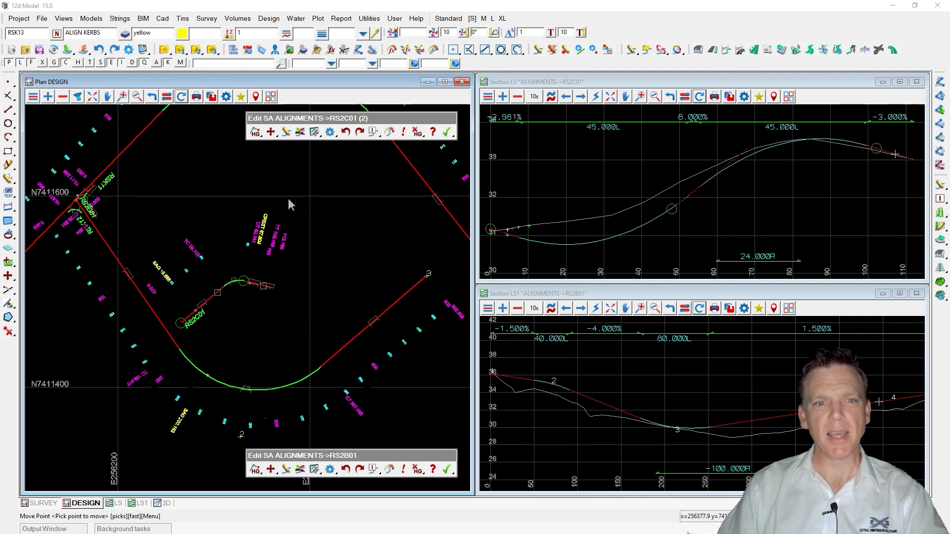
Open Edit Parts for alignment RS2C01 and pick its first straight part.
click(314, 131)
drag(354, 138, 554, 123)
double_click(556, 139)
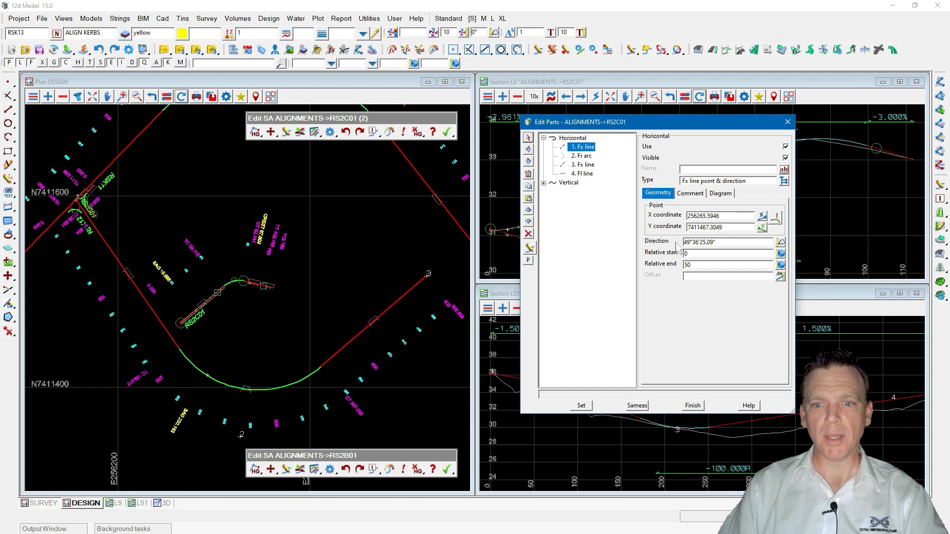
click(176, 331)
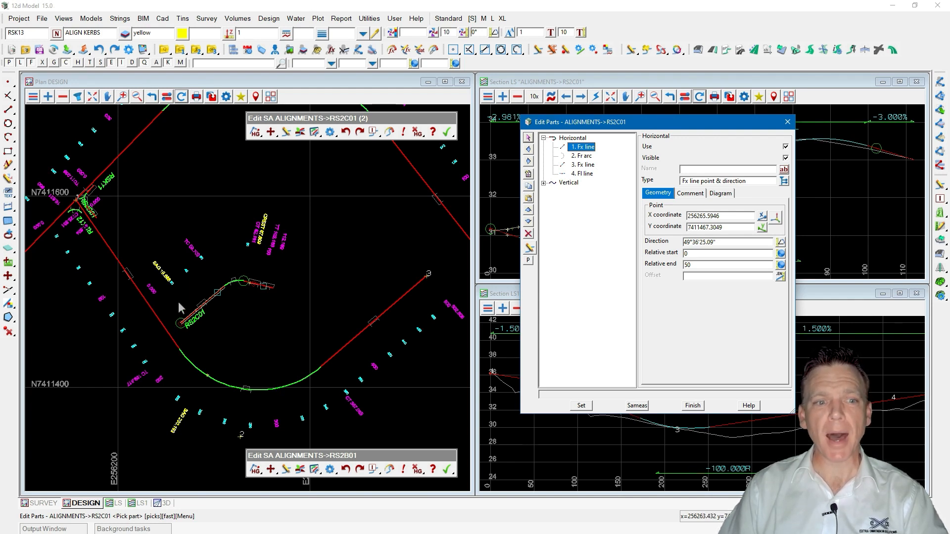
click(180, 327)
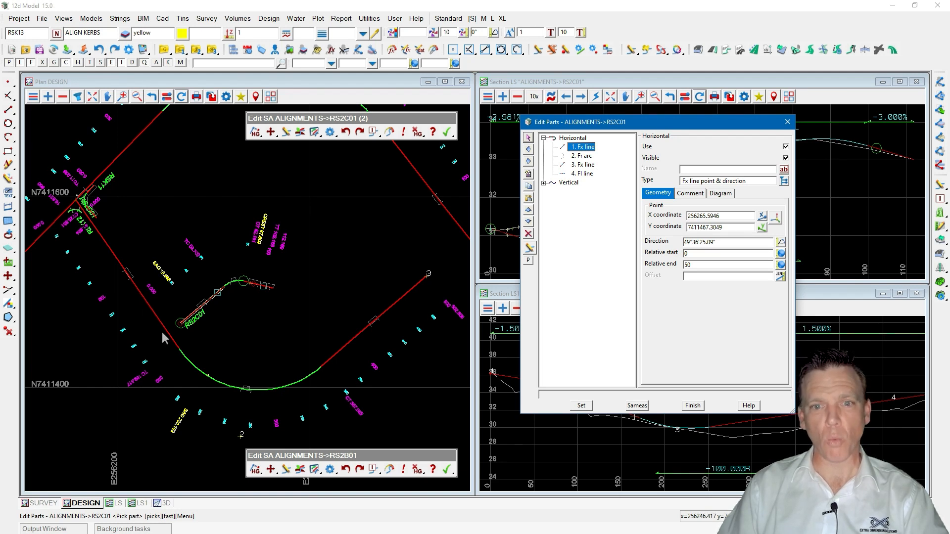
Undo the last Move Point edit on RS2B01.
click(345, 469)
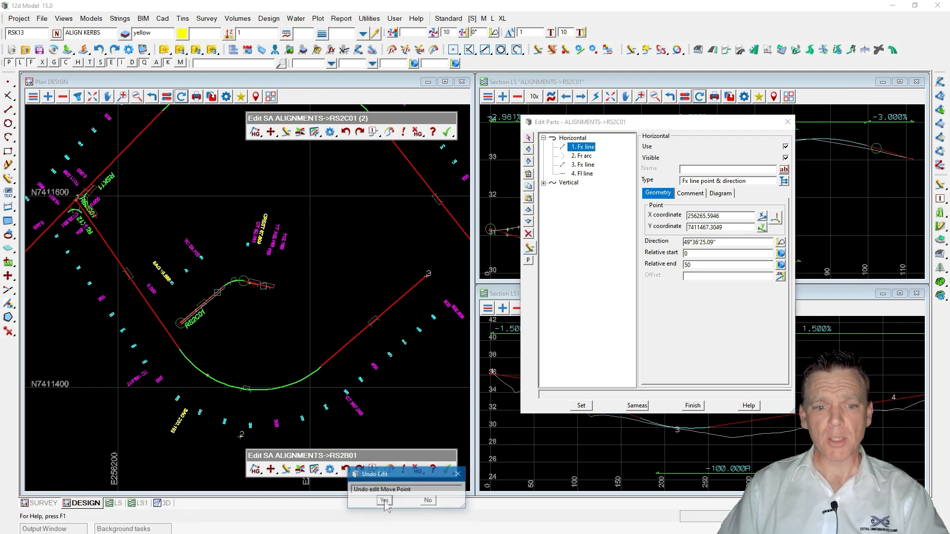
click(385, 501)
Insert a blank part before RS2C01's first fixed line.
click(182, 328)
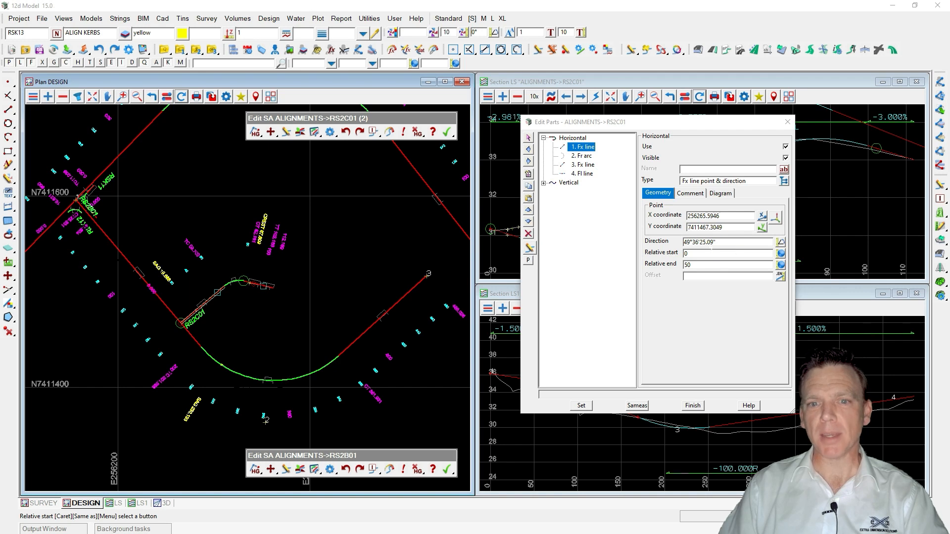
click(574, 140)
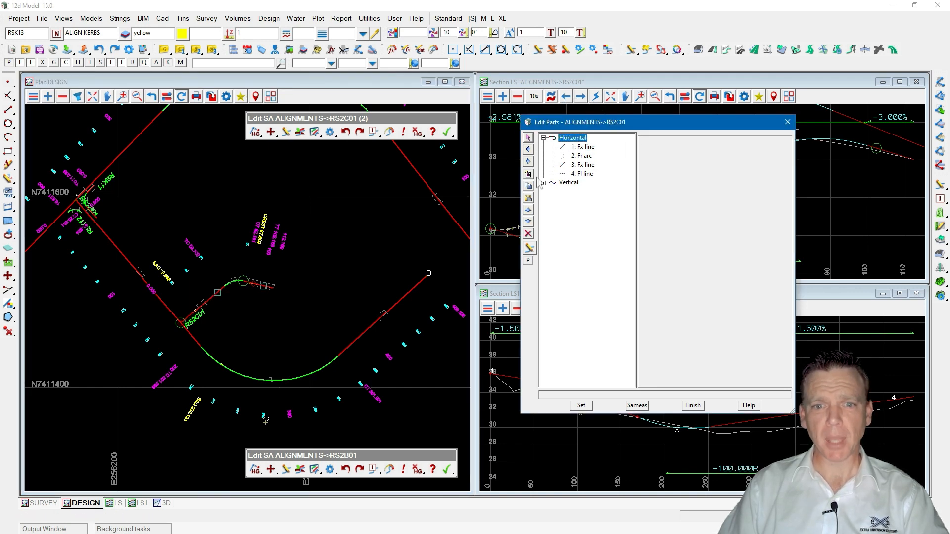
click(528, 174)
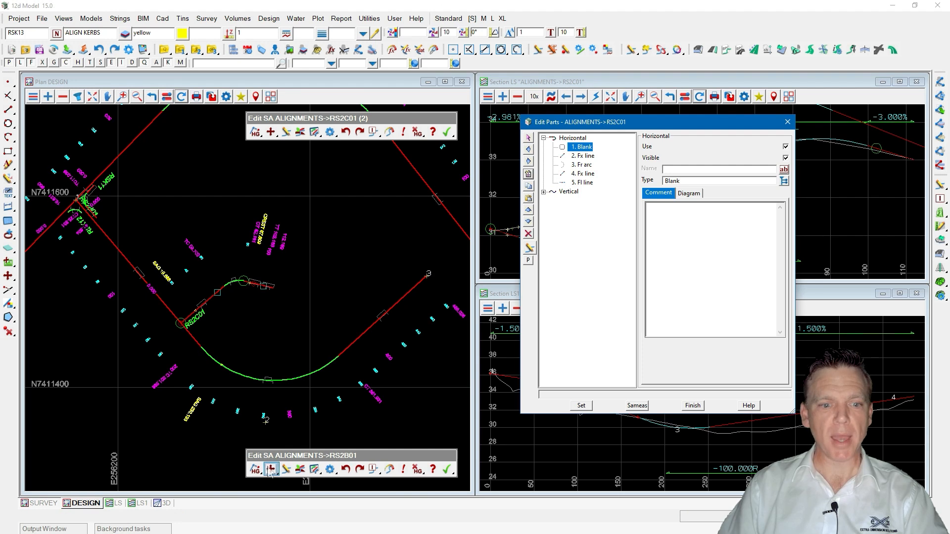
Move RS2B01's intersection point 2 slightly south-west again.
click(271, 470)
click(266, 427)
click(240, 434)
click(240, 435)
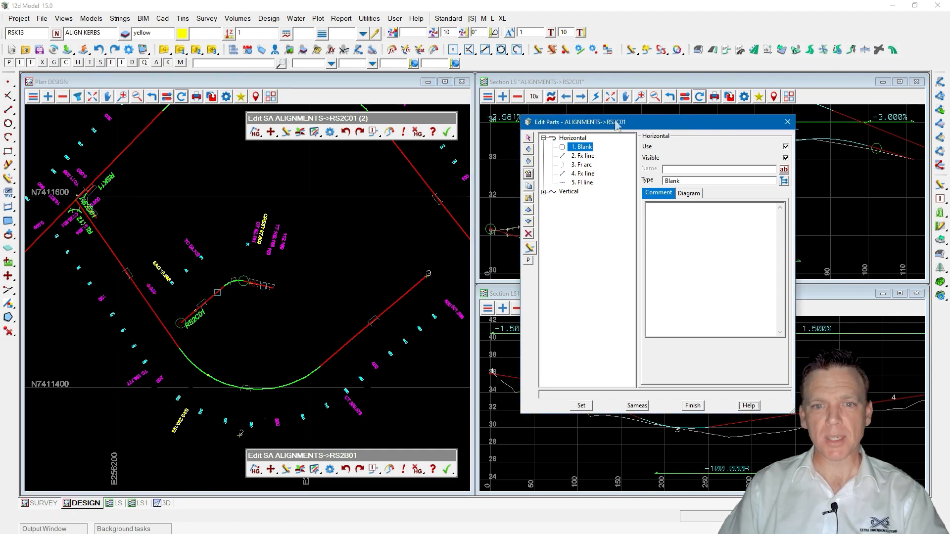
Set the blank part's type to Fx line two points.
drag(618, 121, 601, 118)
click(768, 177)
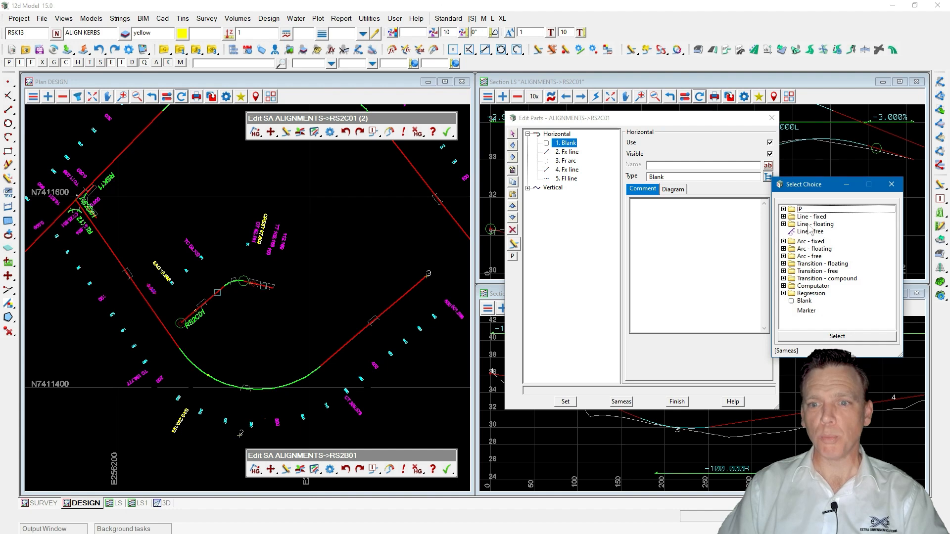
click(784, 216)
double_click(824, 223)
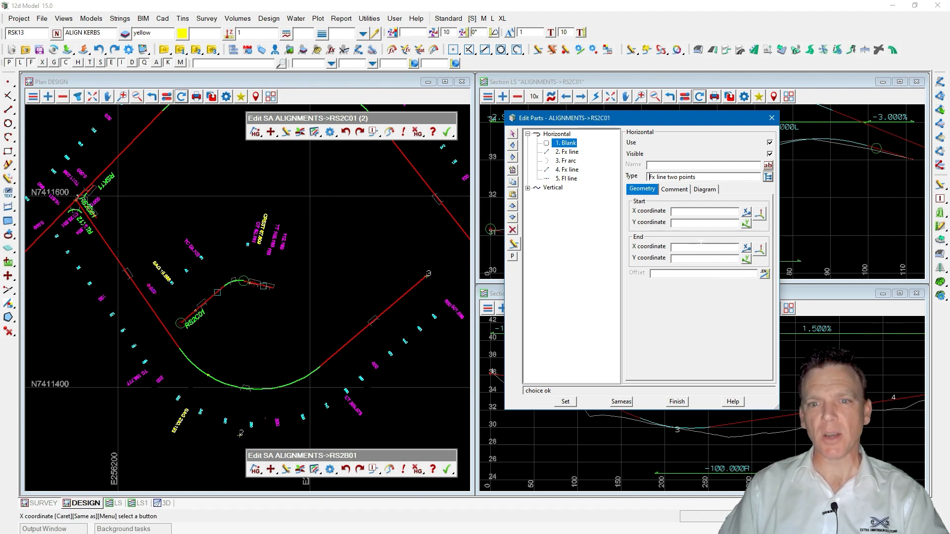
Change the blank part's type to the Computator Fixed line.
click(768, 177)
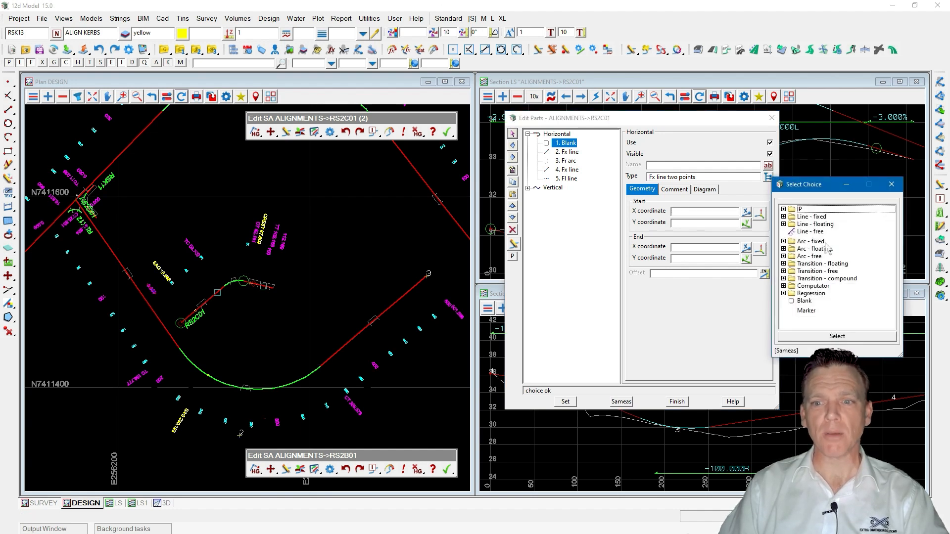
drag(901, 354, 900, 459)
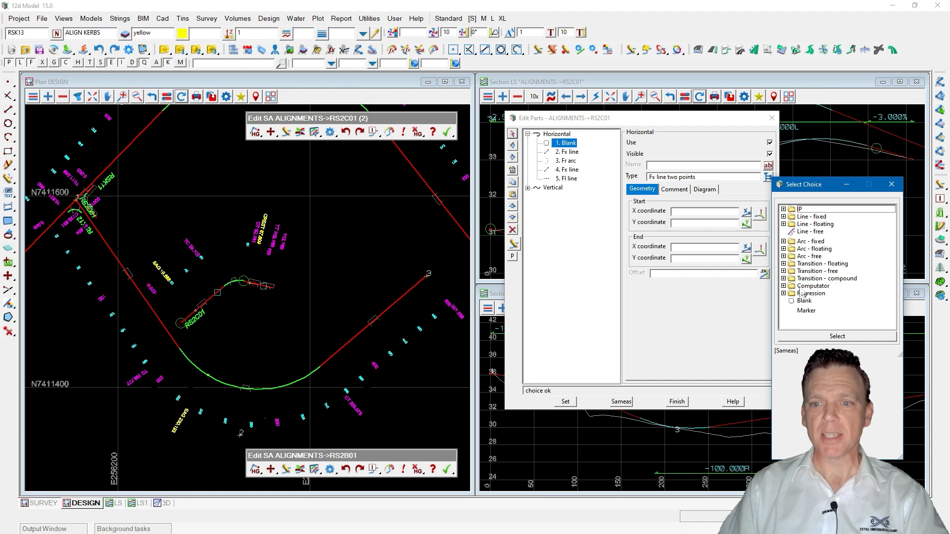
click(784, 287)
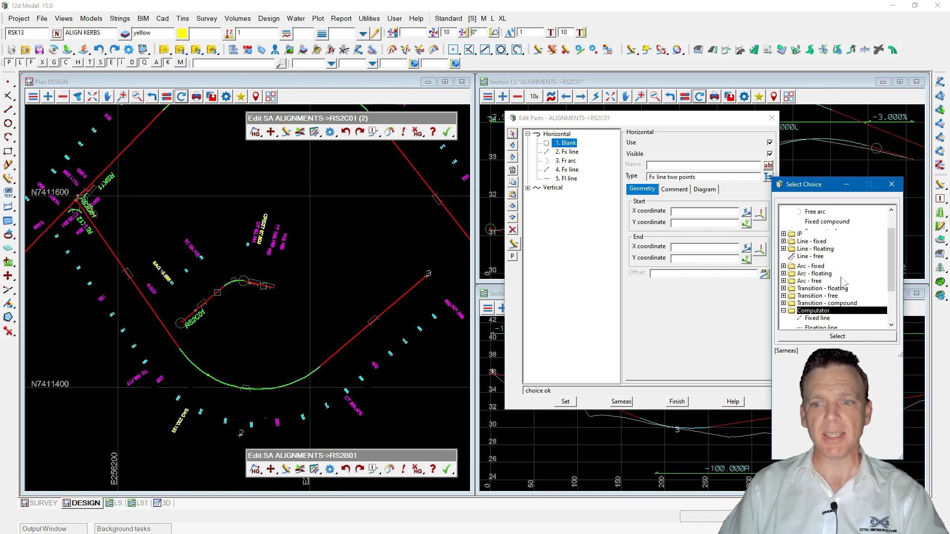
scroll(831, 284, down, 2)
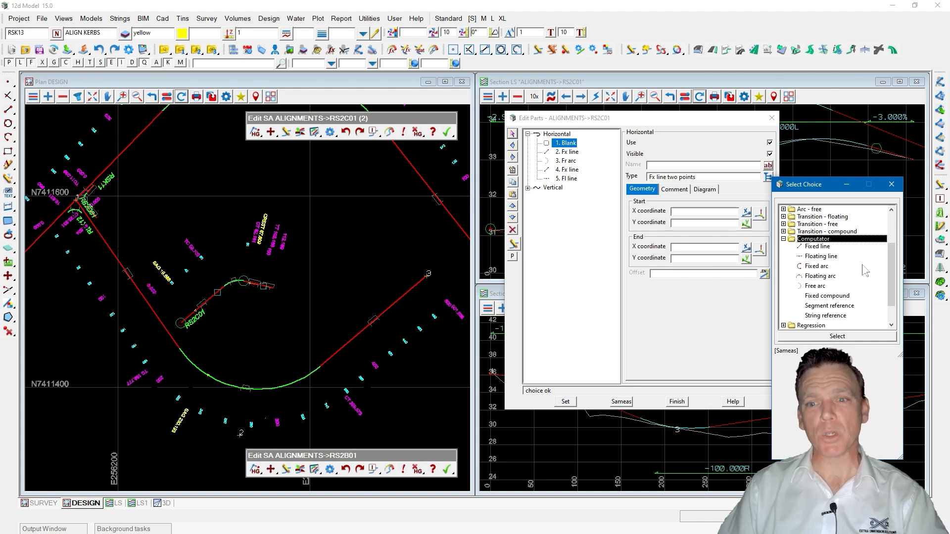
click(821, 249)
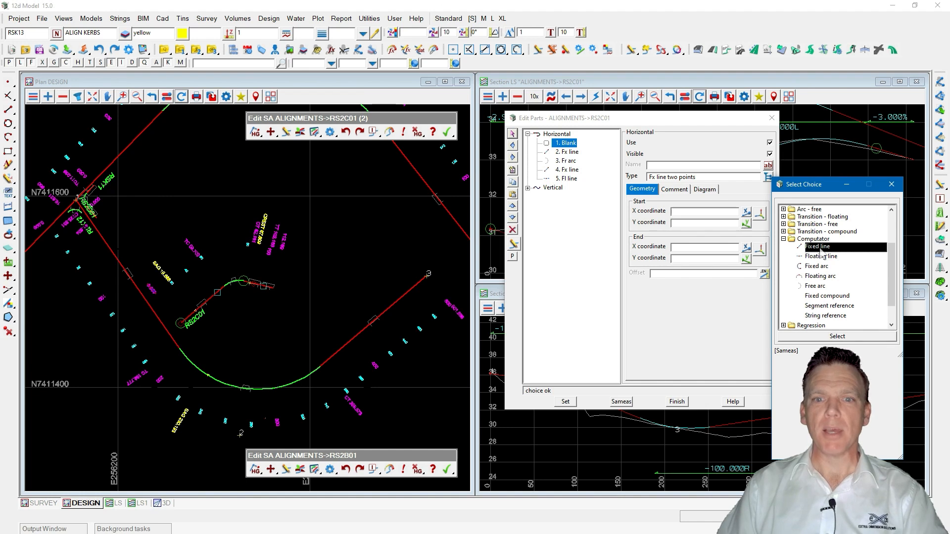
double_click(820, 247)
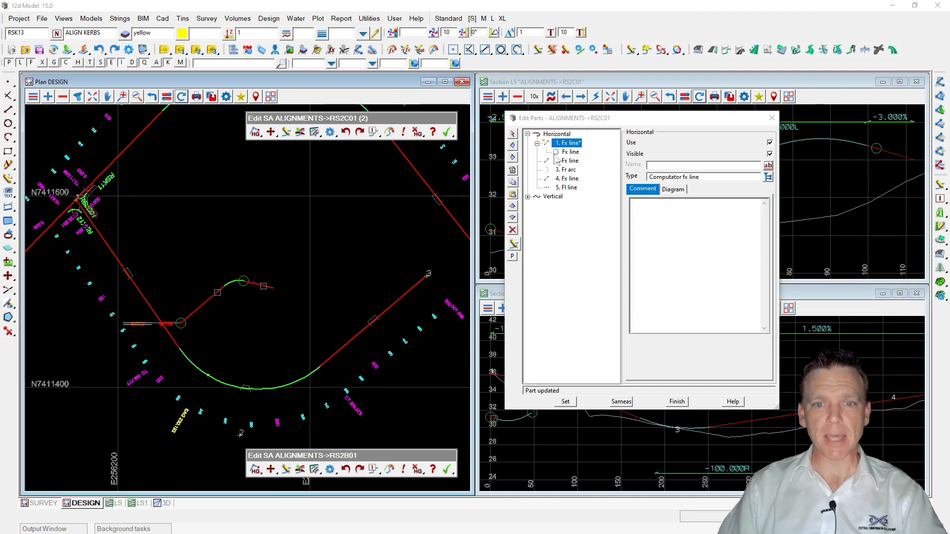
Reference the computator line to alignment RS2B01 using reference type vertex/segment #.
click(537, 143)
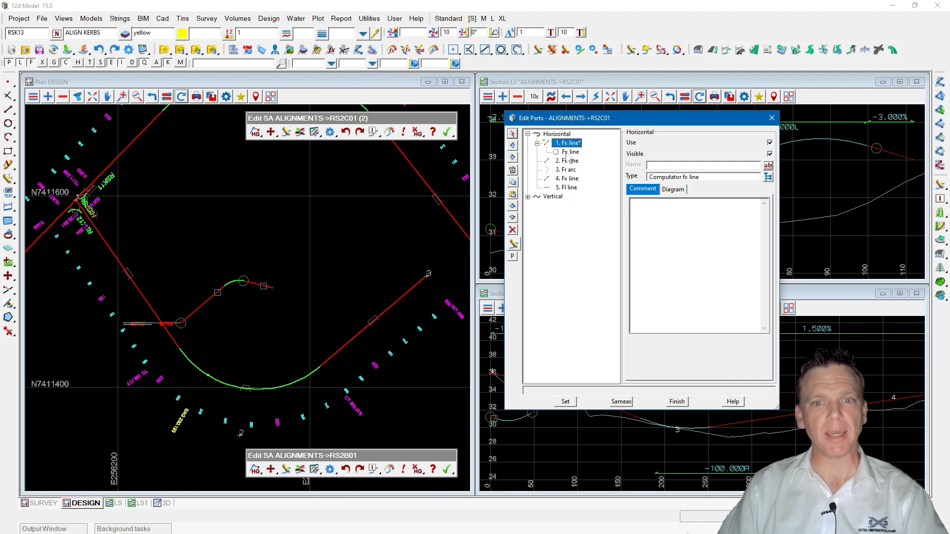
click(569, 152)
click(570, 153)
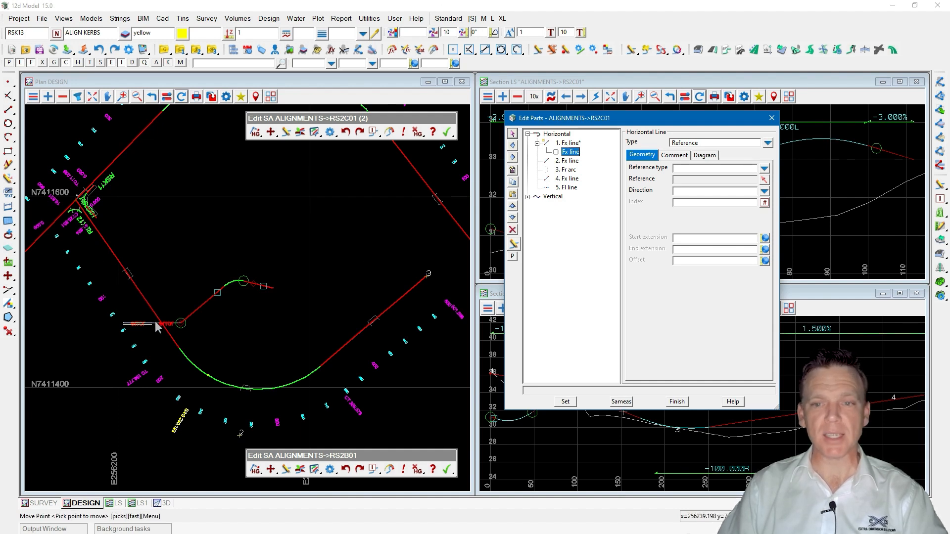
click(765, 179)
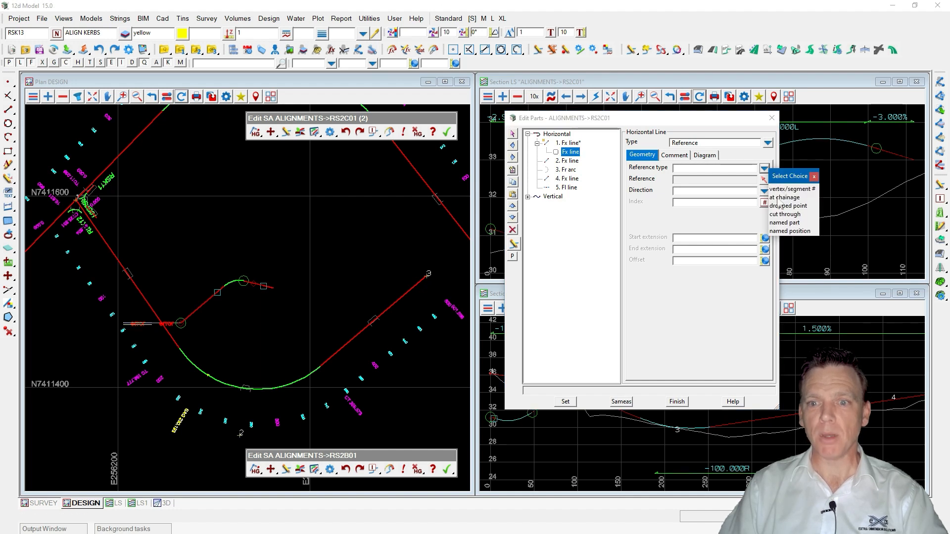
click(789, 189)
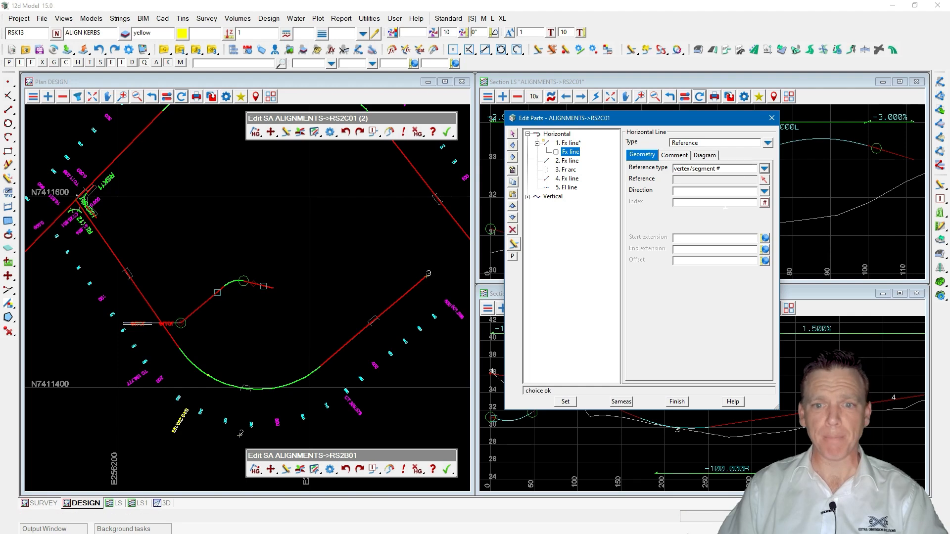
click(765, 181)
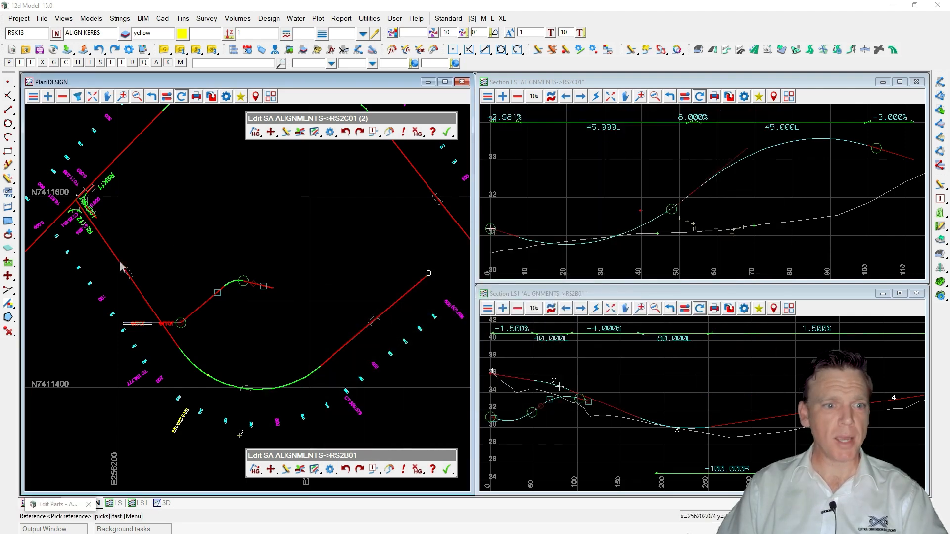
click(135, 285)
click(135, 285)
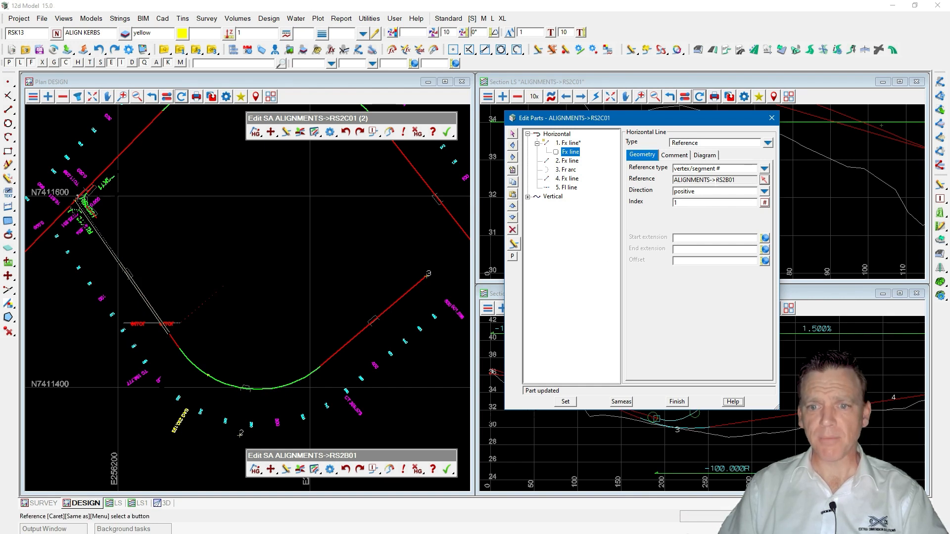
Apply the part changes and regenerate the plan view.
double_click(742, 180)
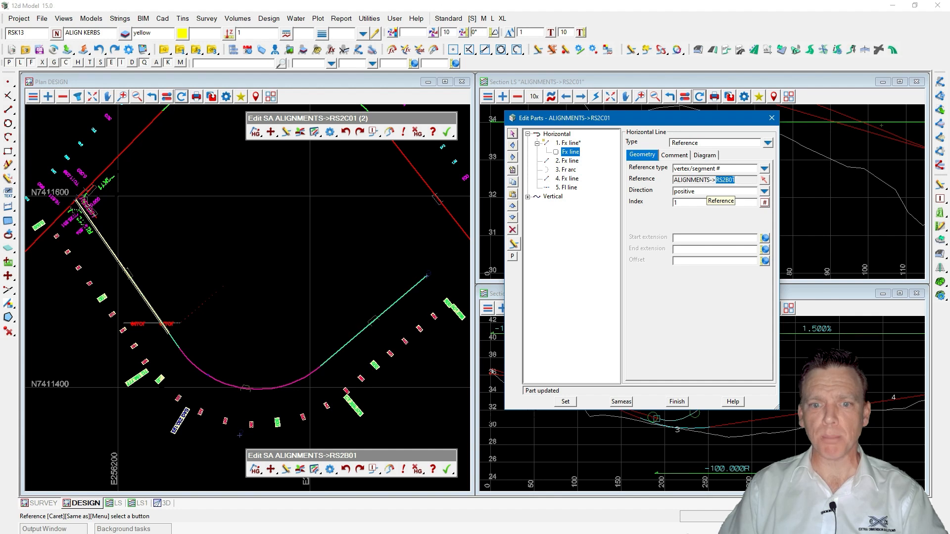
click(566, 401)
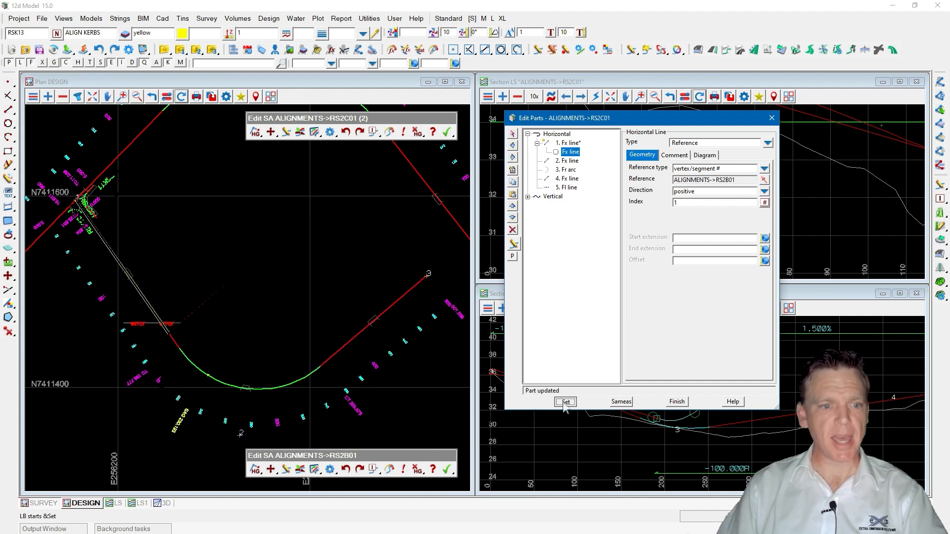
click(184, 97)
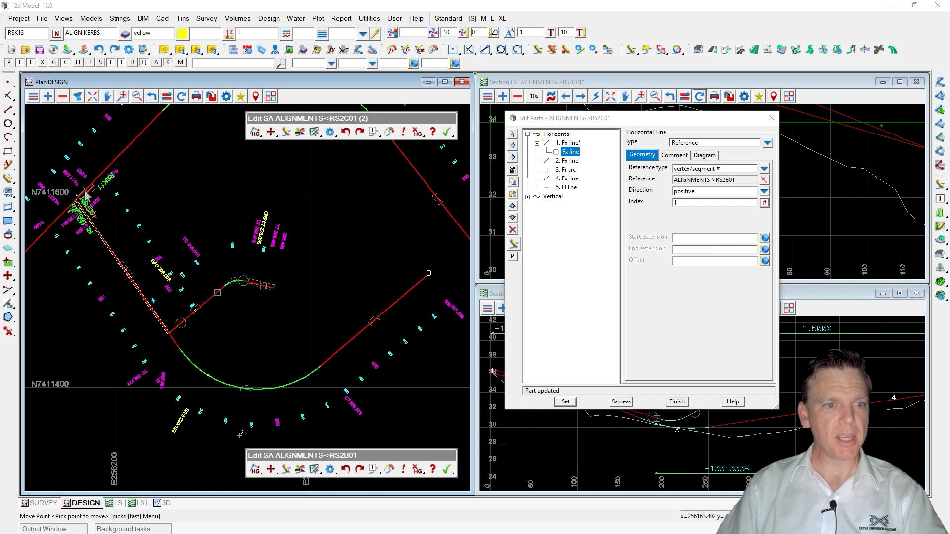
Undo the last Move Point edit on RS2B01.
scroll(192, 321, up, 5)
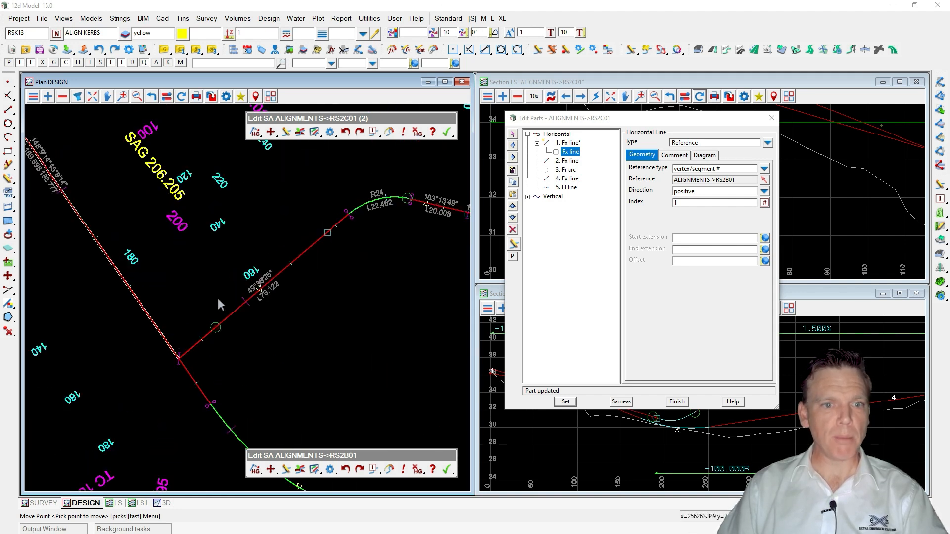
click(345, 469)
click(386, 499)
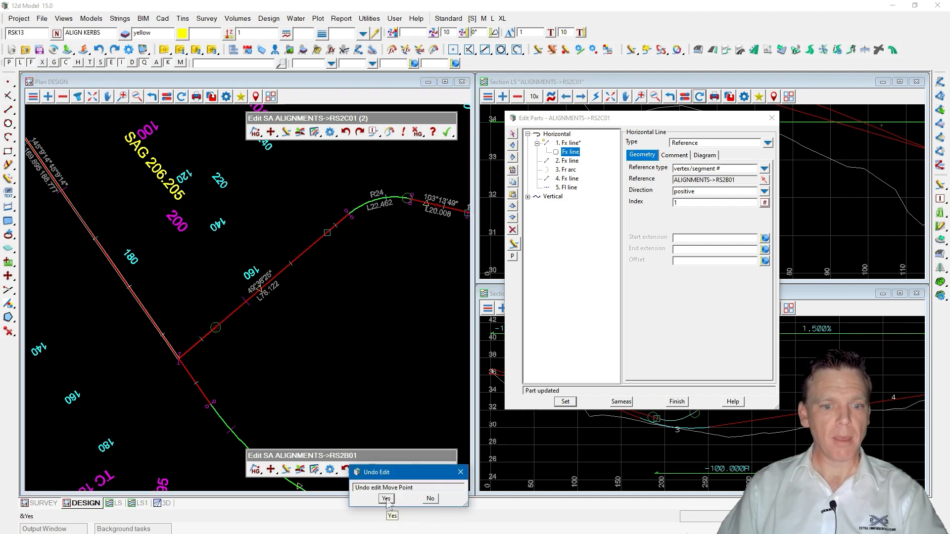
Apply the part changes again and redraw the plan view.
click(566, 401)
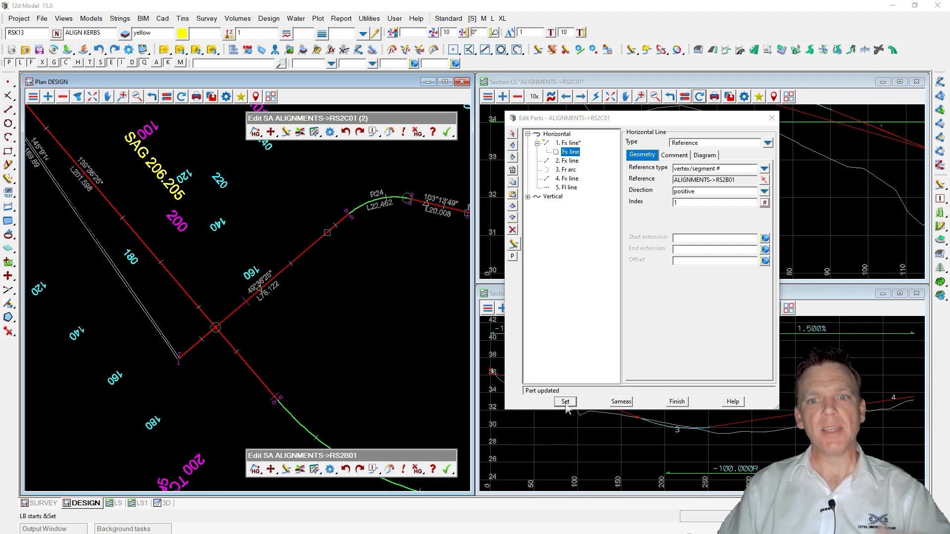
click(565, 402)
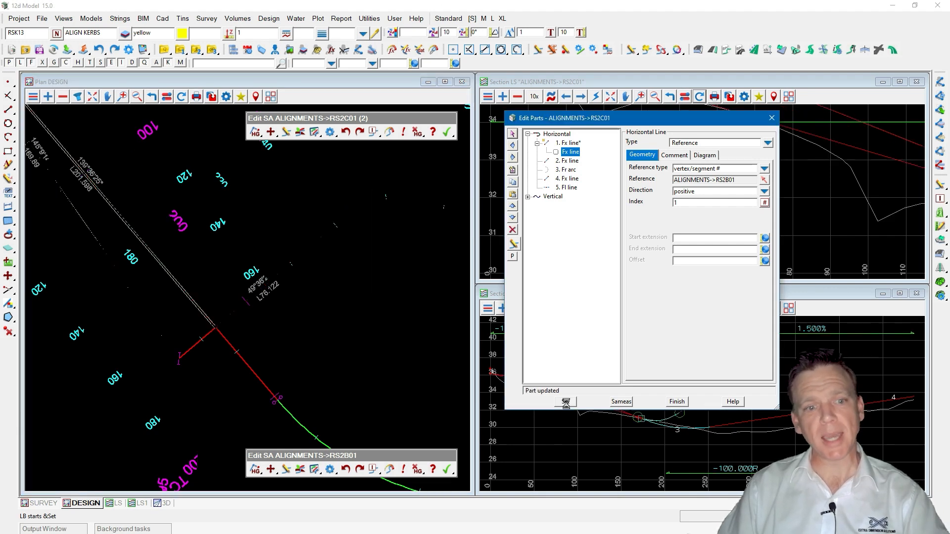
click(182, 97)
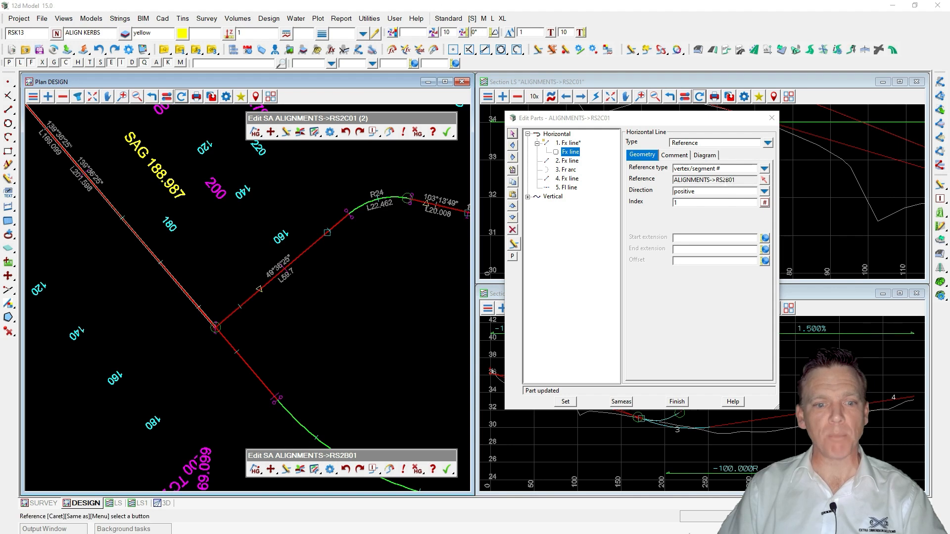
Redo the Move Point edit on RS2B01 and apply the part changes.
click(360, 469)
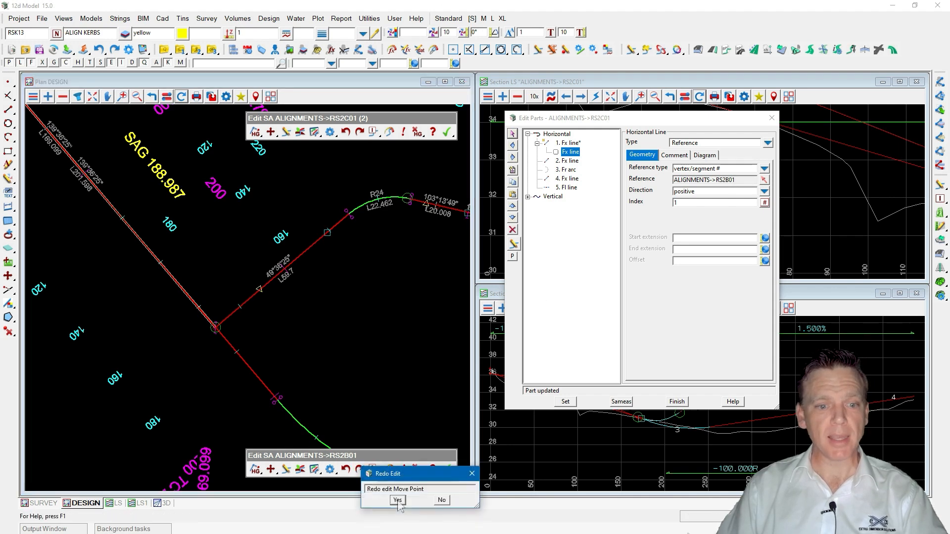
click(397, 501)
click(569, 403)
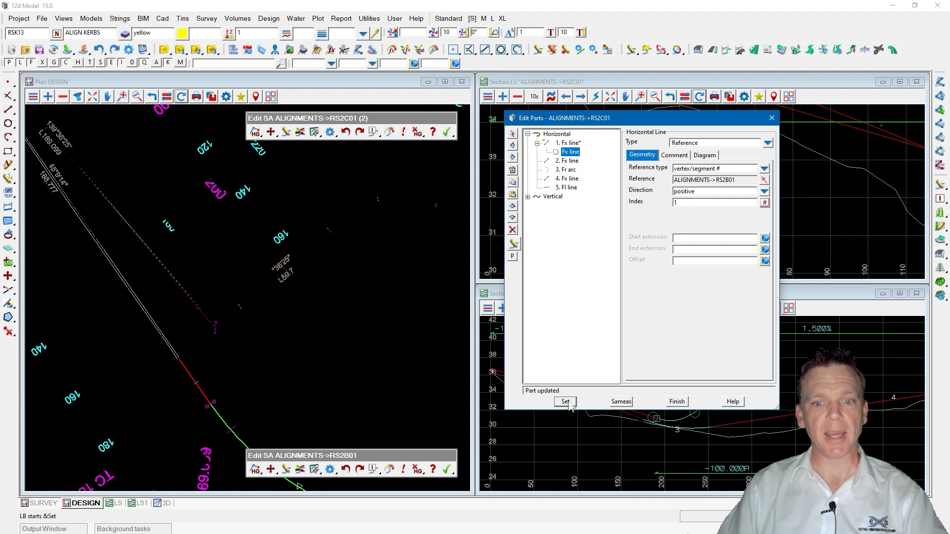
click(568, 401)
click(568, 401)
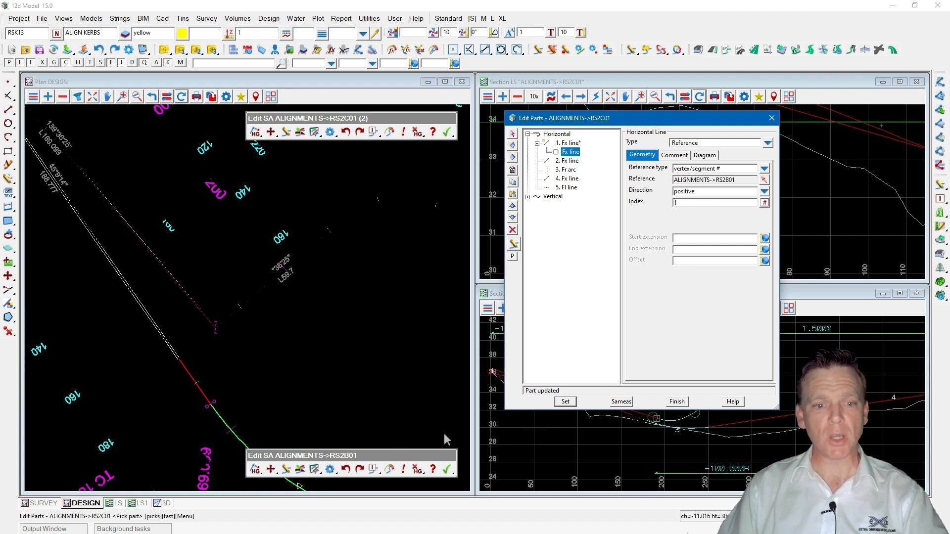
Undo the Move Point edit on RS2B01 again and finish editing the parts.
click(345, 469)
click(391, 502)
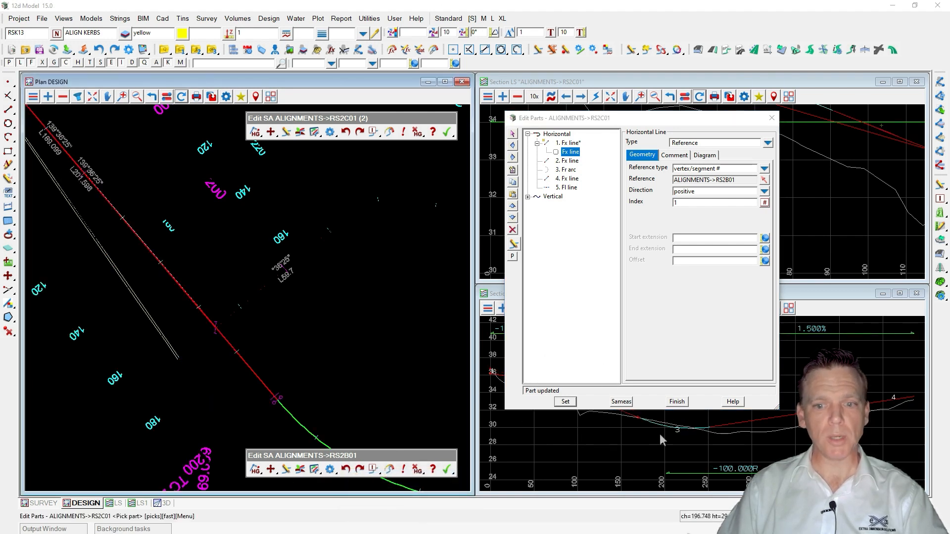
click(676, 401)
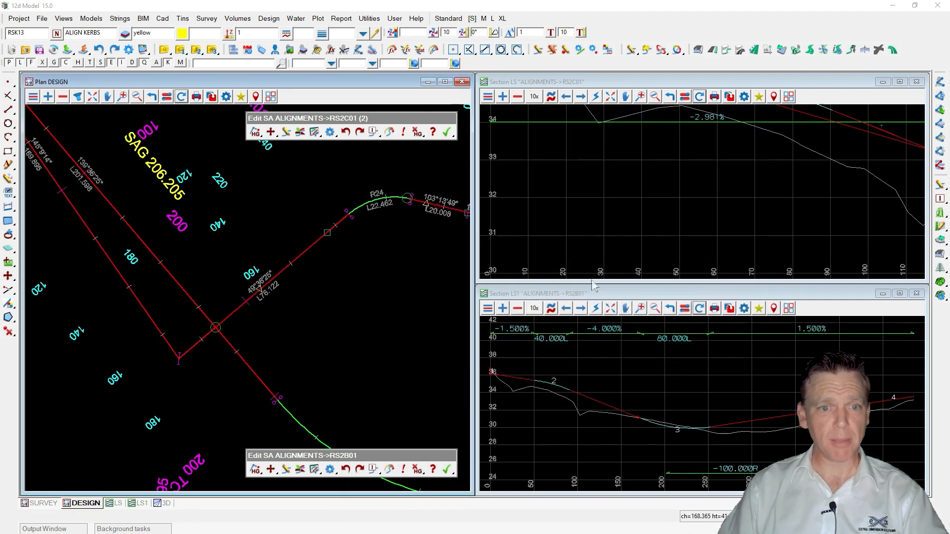
Make the first horizontal computator line part of RS2C01 invisible and apply the change.
click(389, 137)
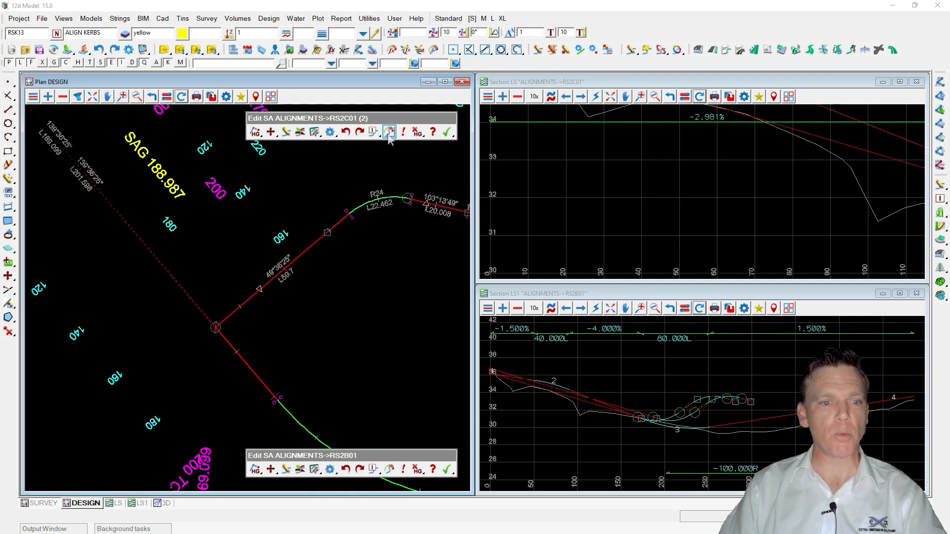
click(389, 138)
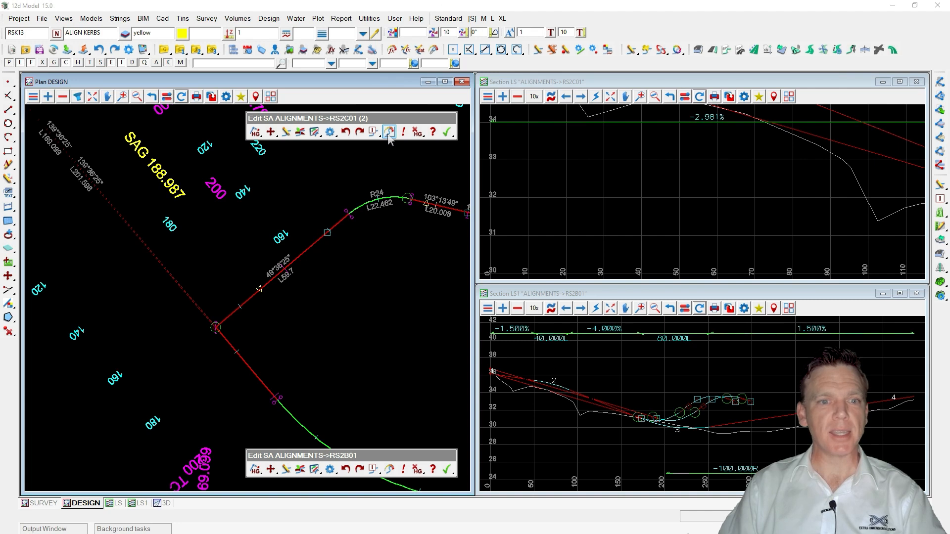
click(314, 131)
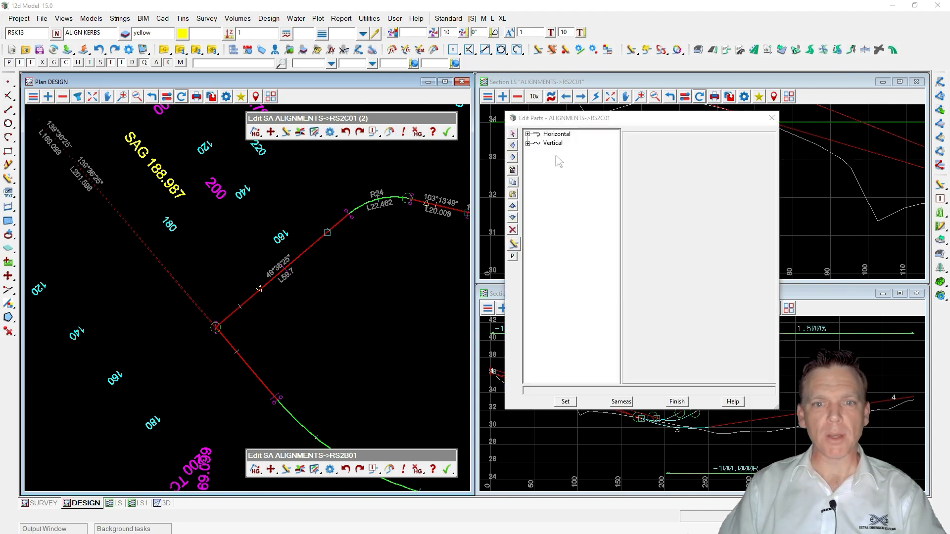
click(528, 134)
click(567, 143)
scroll(335, 342, down, 1)
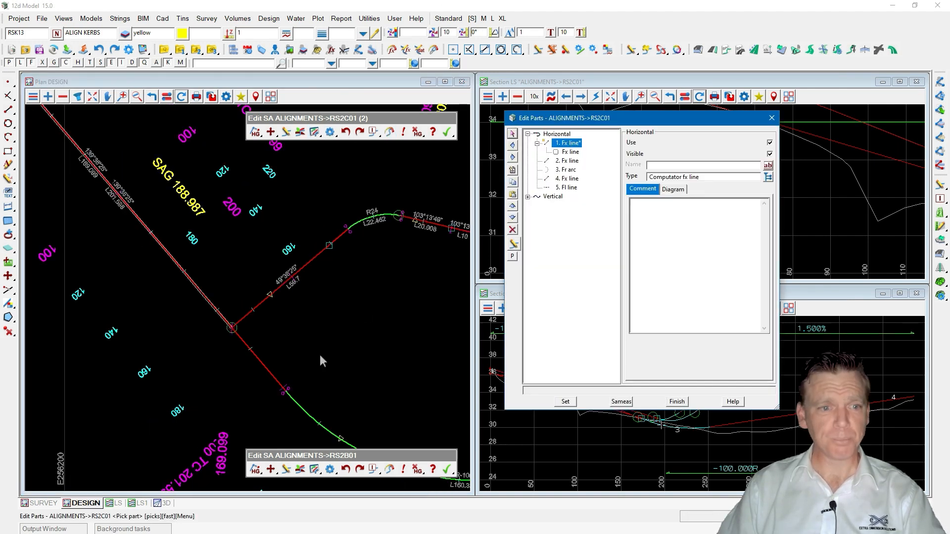
scroll(335, 343, down, 2)
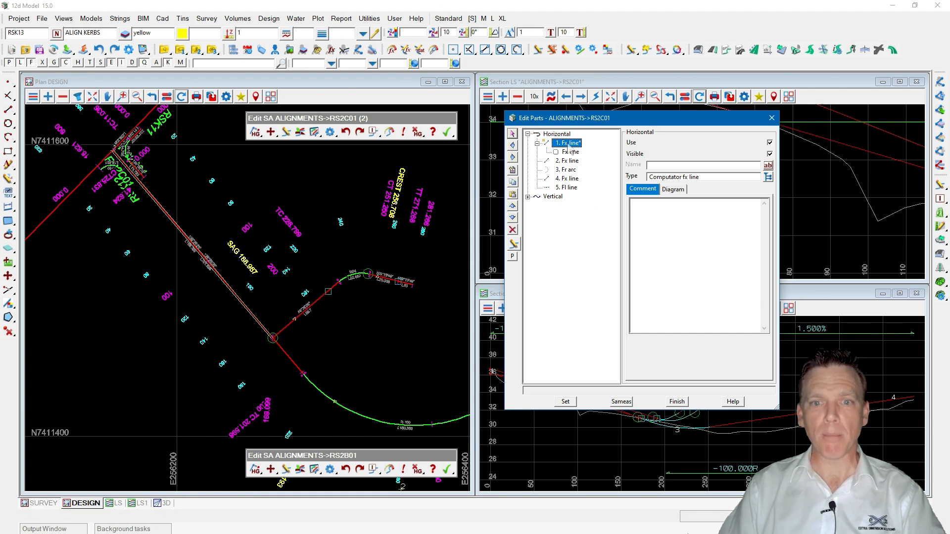
click(759, 157)
click(759, 157)
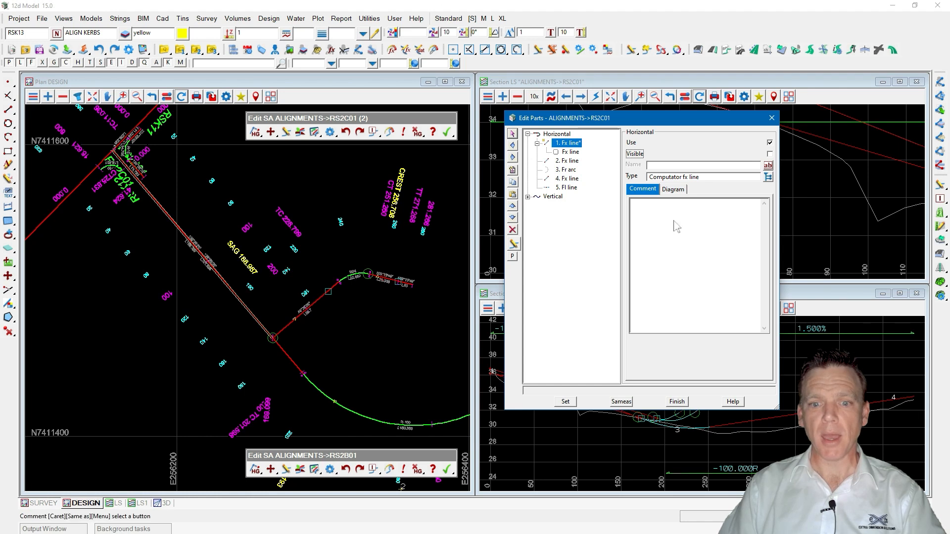
click(565, 401)
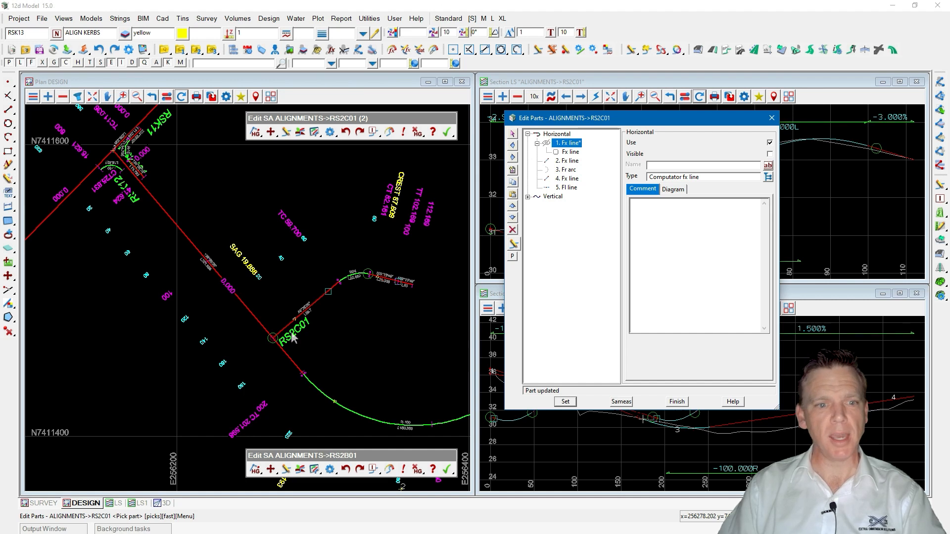
Redo and then undo the Move Point edit on RS2B01, regenerating RS2C01 after each.
scroll(398, 320, up, 3)
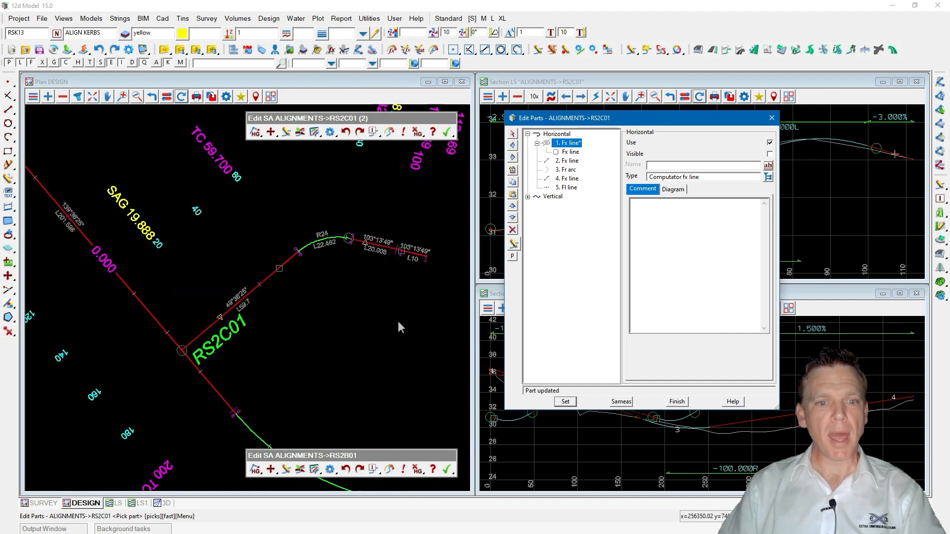
click(148, 355)
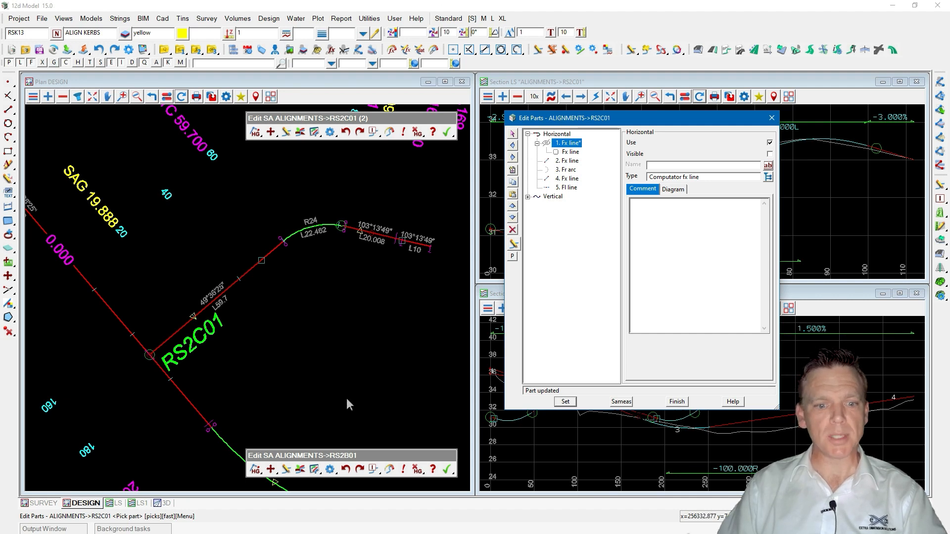
click(360, 473)
click(403, 500)
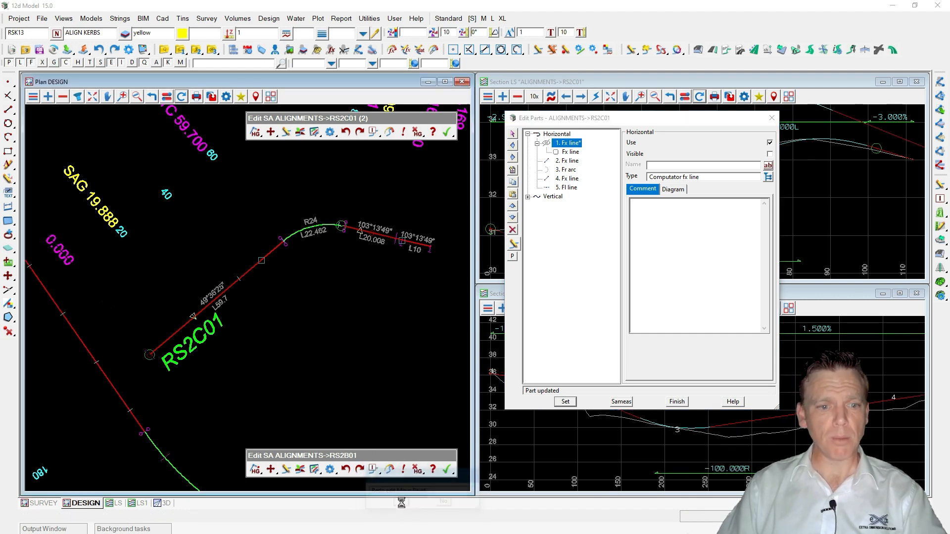
click(389, 132)
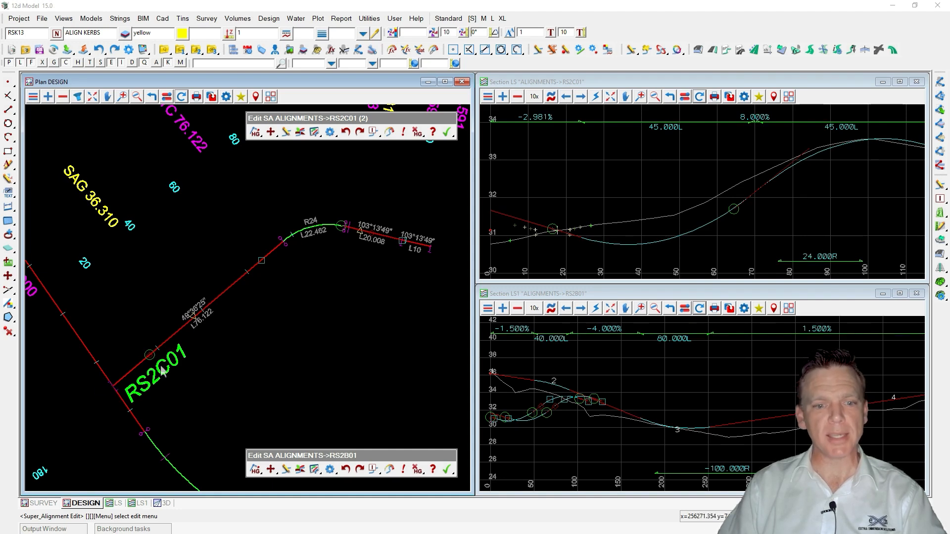
click(346, 471)
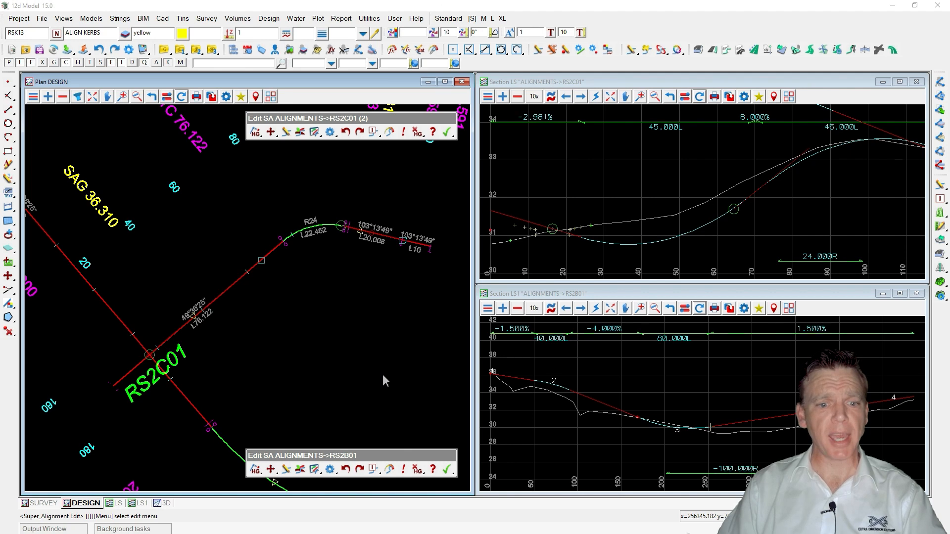
click(390, 133)
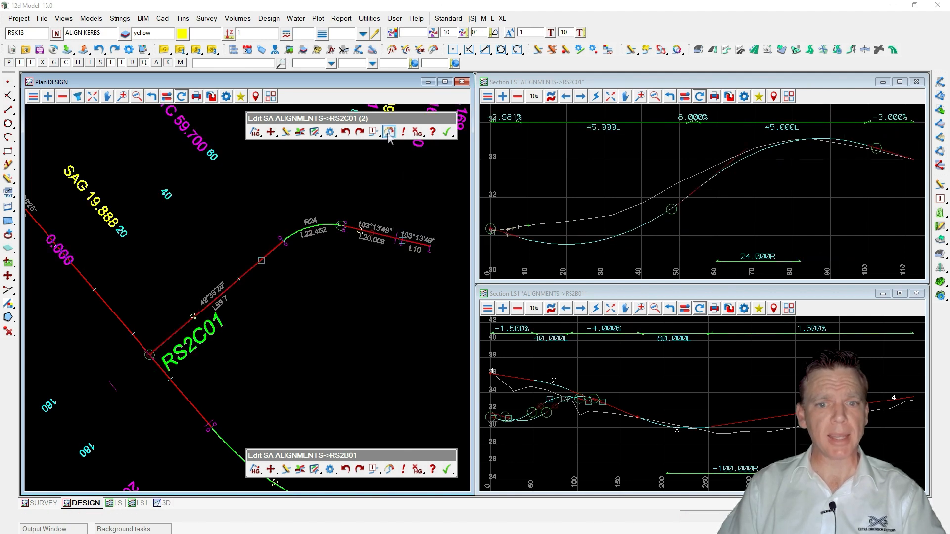
Open the first vertical part of RS2C01 in Edit Parts and inspect it in the section view.
click(585, 217)
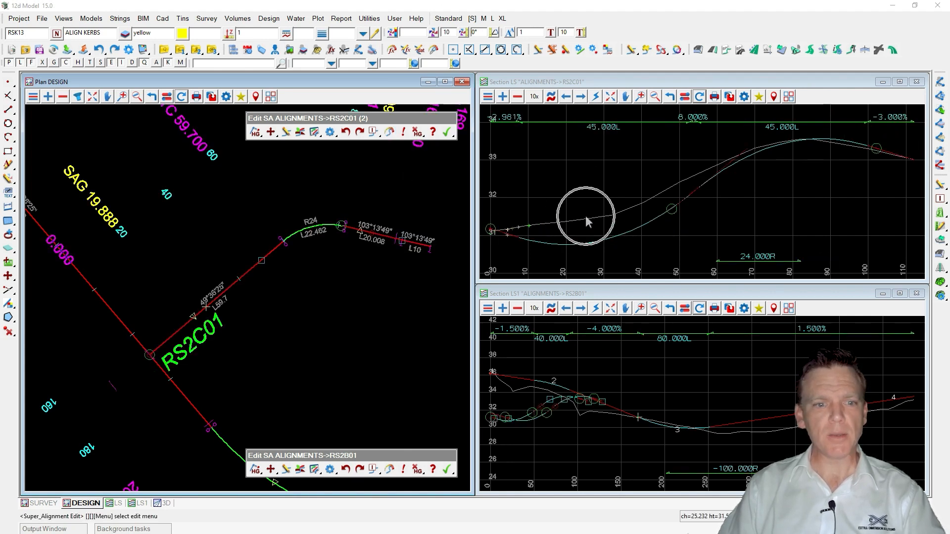
click(314, 132)
drag(593, 120, 142, 159)
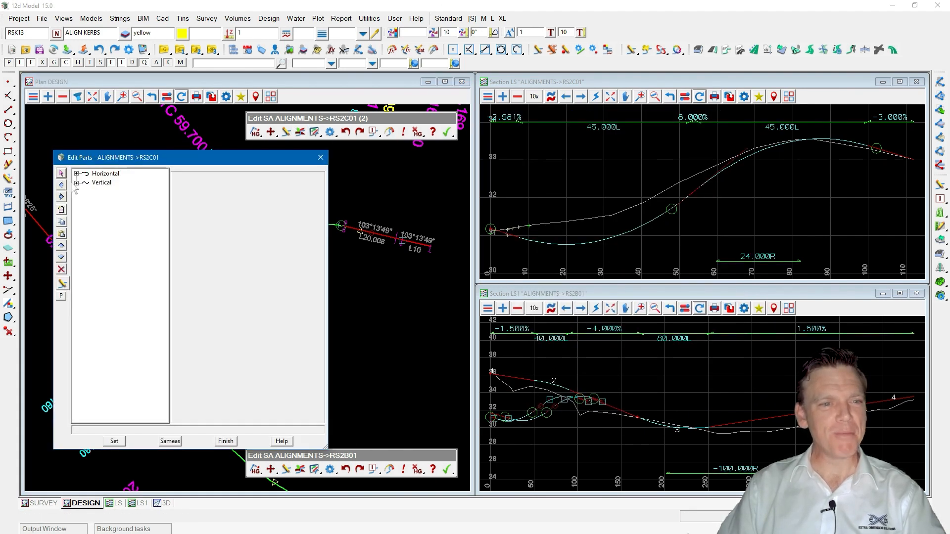
click(76, 184)
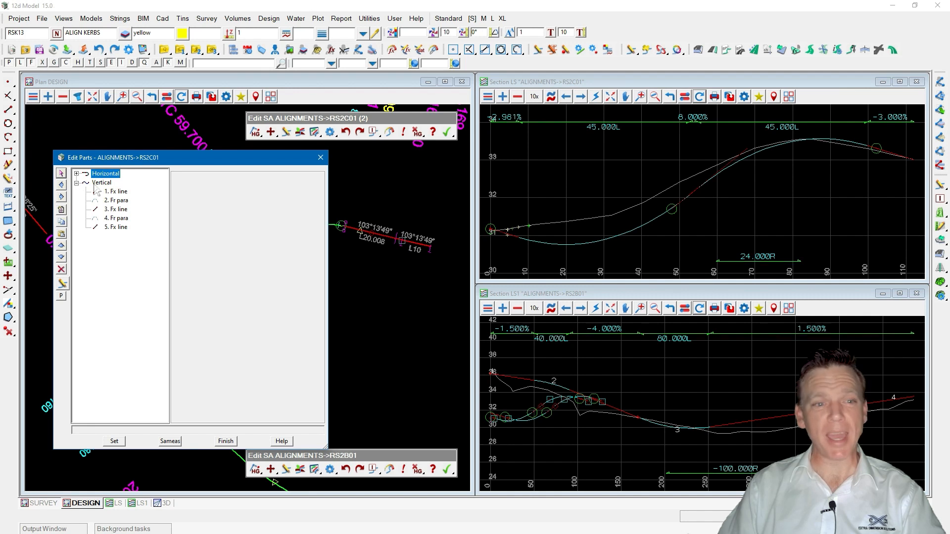
click(117, 192)
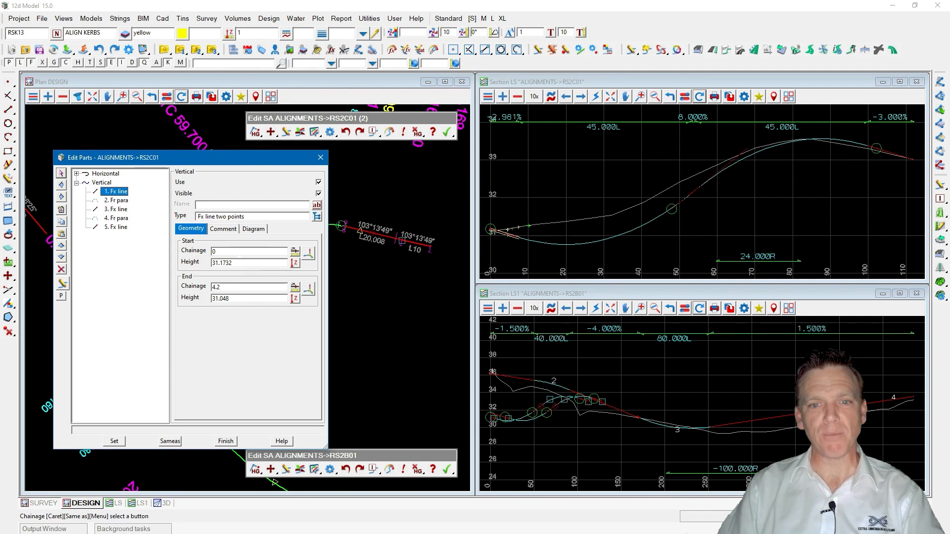
scroll(657, 236, down, 2)
scroll(604, 219, up, 4)
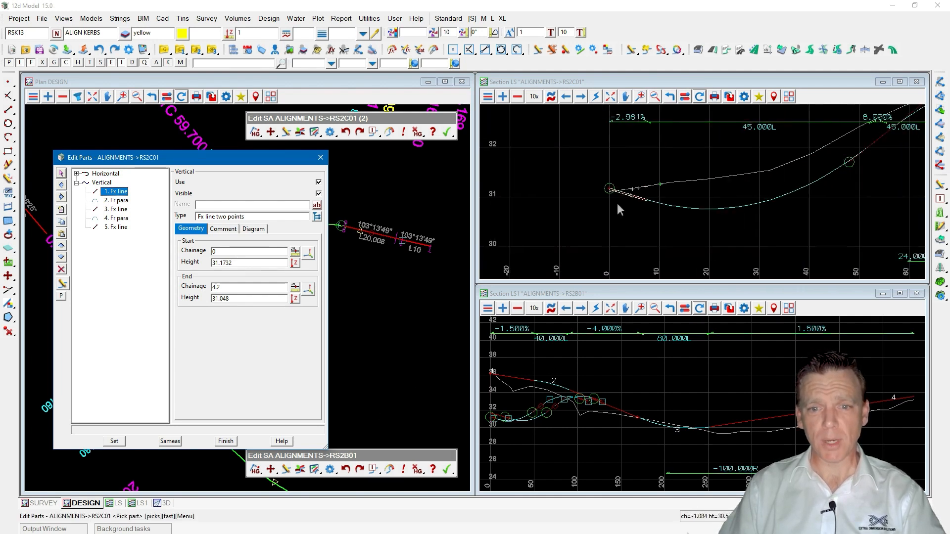
click(533, 193)
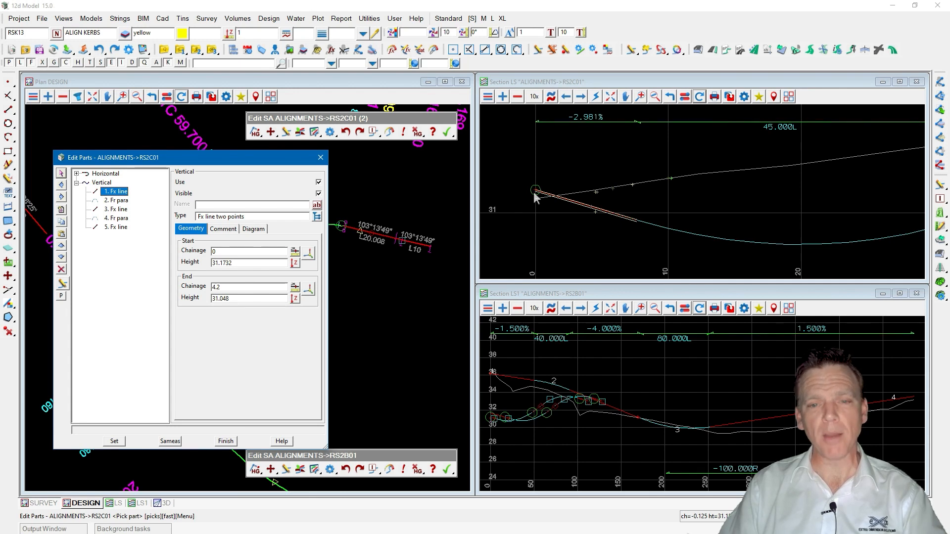
click(591, 211)
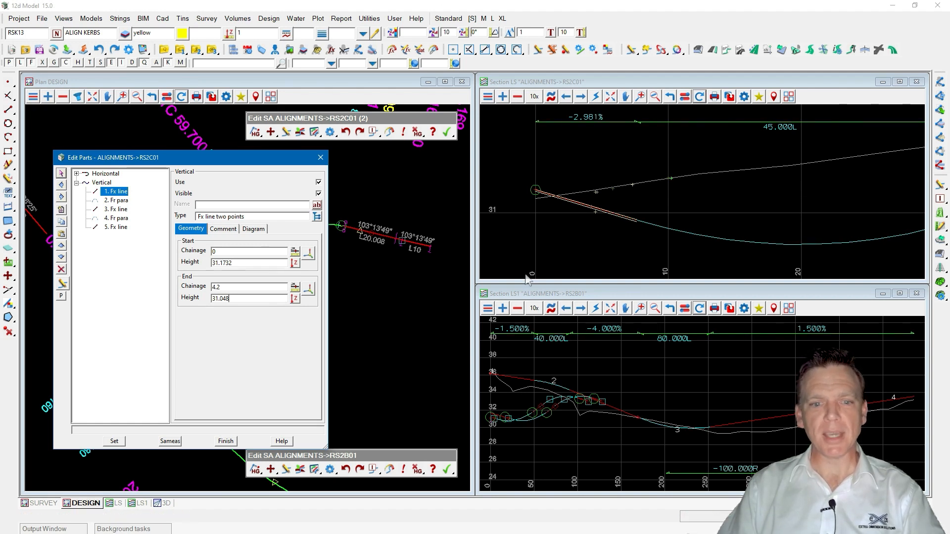
drag(209, 159, 684, 295)
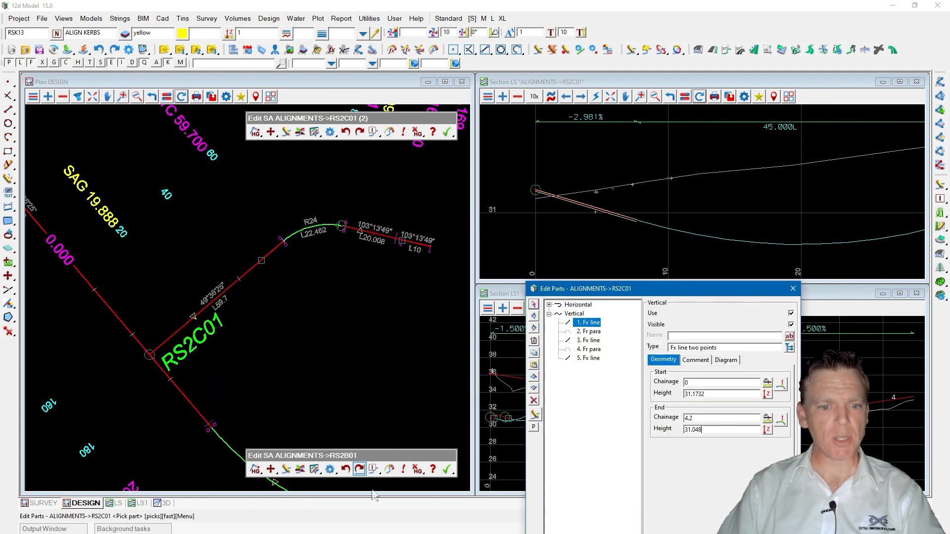
Redo the Move Point edit on RS2B01 and reselect the first vertical part of RS2C01 in the section view.
click(360, 469)
click(403, 502)
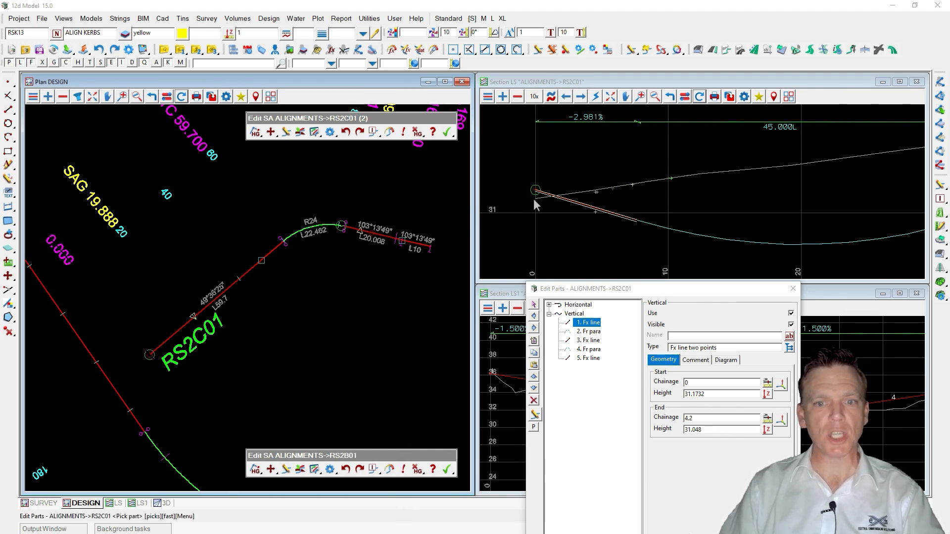
click(588, 323)
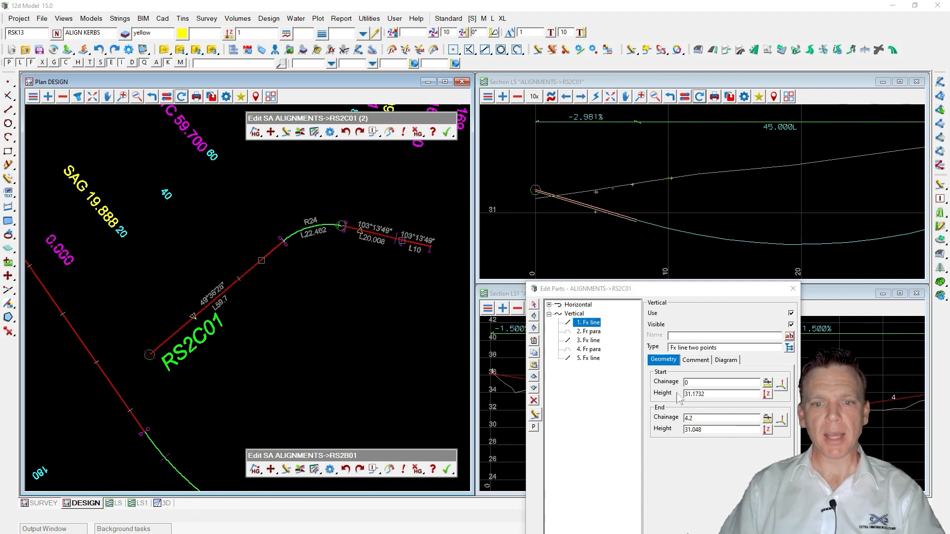
click(536, 191)
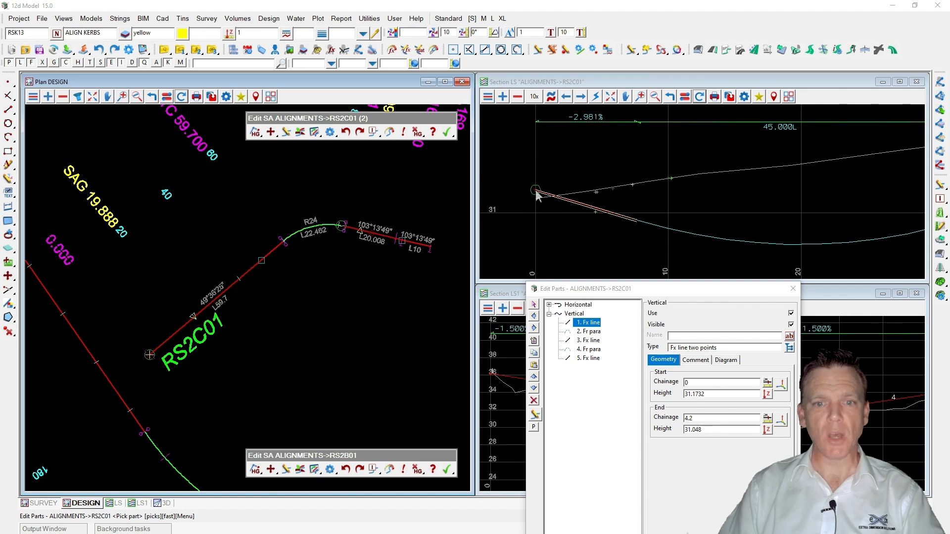
click(593, 207)
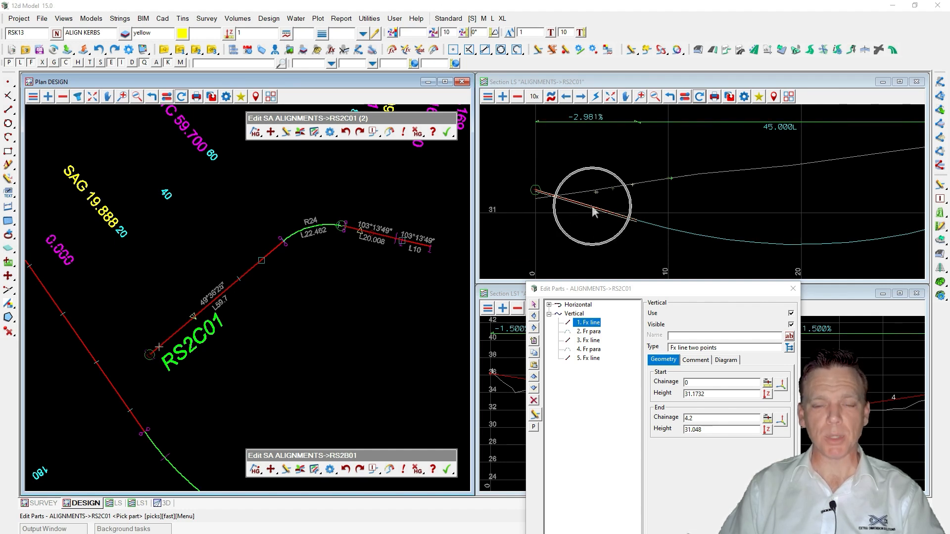
drag(316, 210, 178, 157)
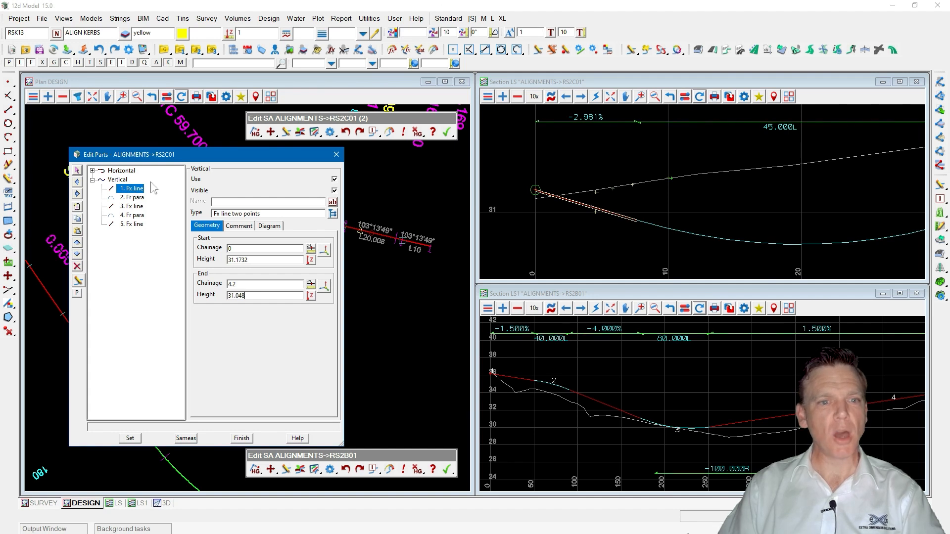
Switch off Use for RS2C01's first vertical fixed line, apply the change and save the project.
click(196, 180)
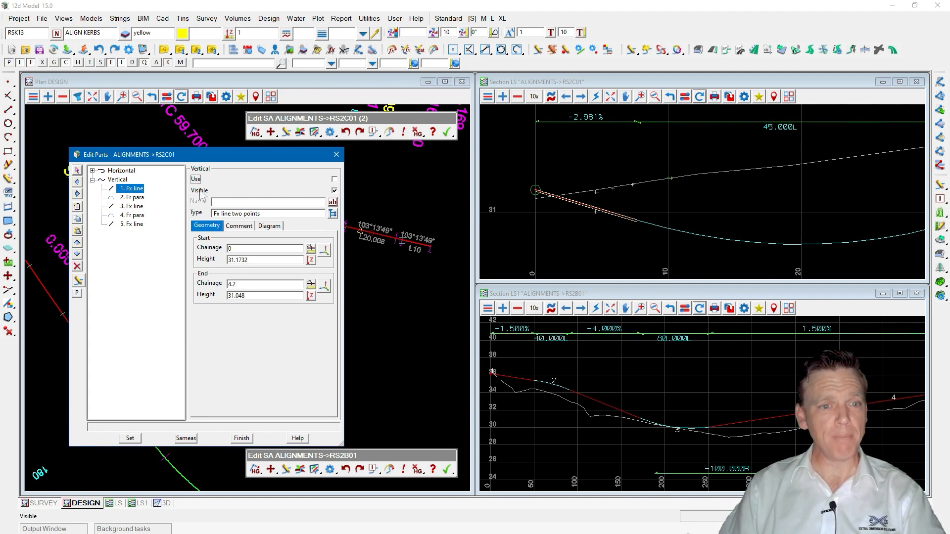
click(132, 438)
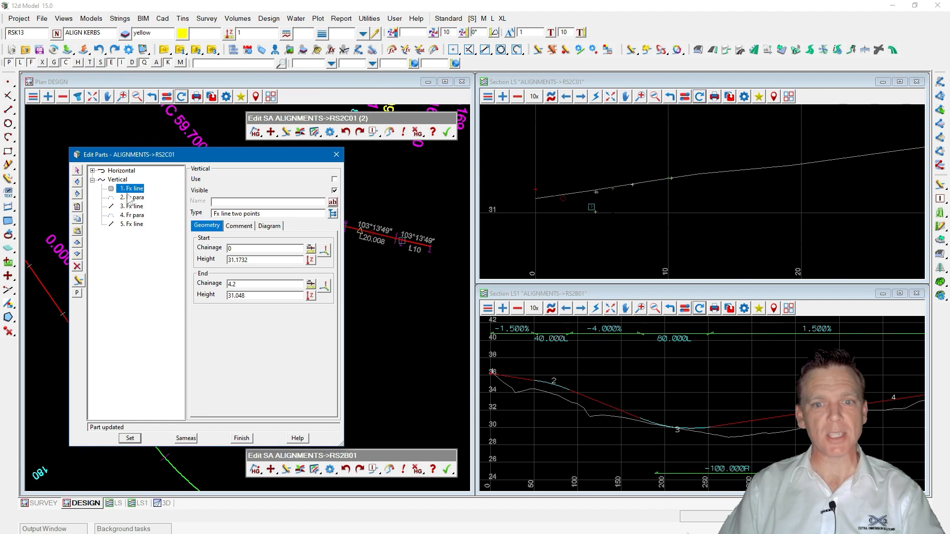
key(ctrl+s)
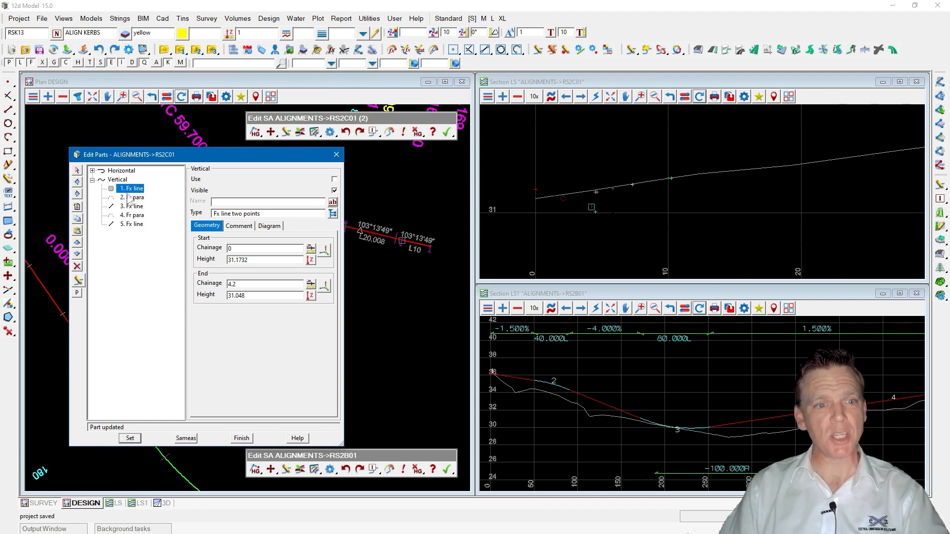
Insert a new second vertical part in RS2C01 and make it a Computator fixed line.
key(ctrl)
key(ctrl)
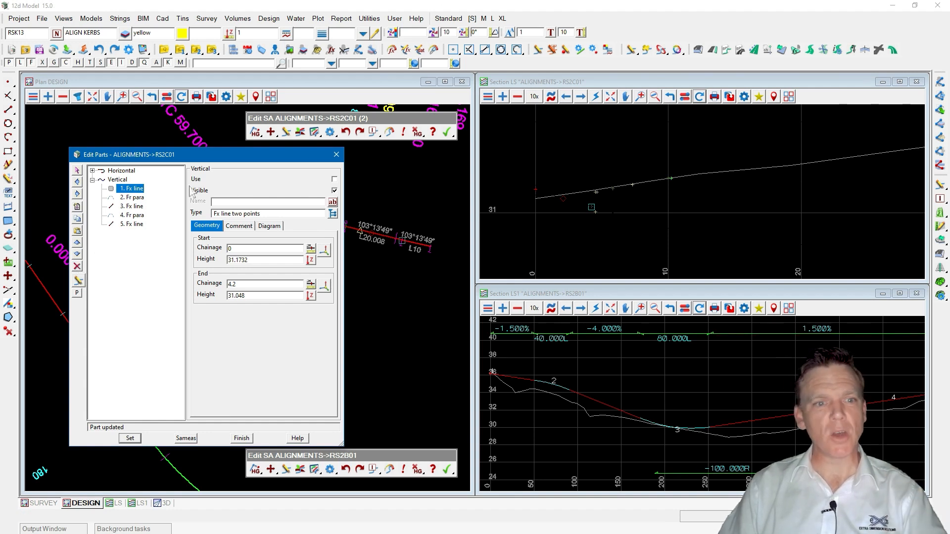
key(ctrl)
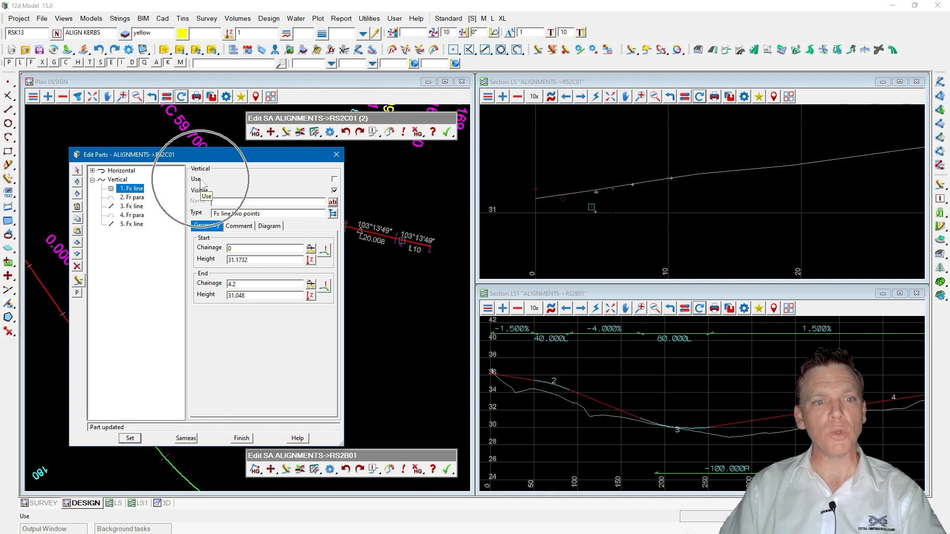
key(ctrl)
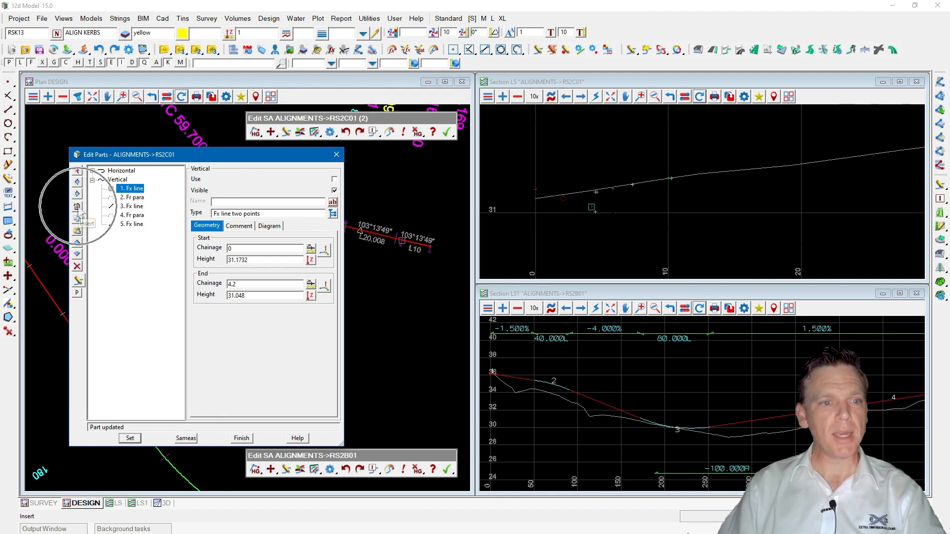
click(78, 207)
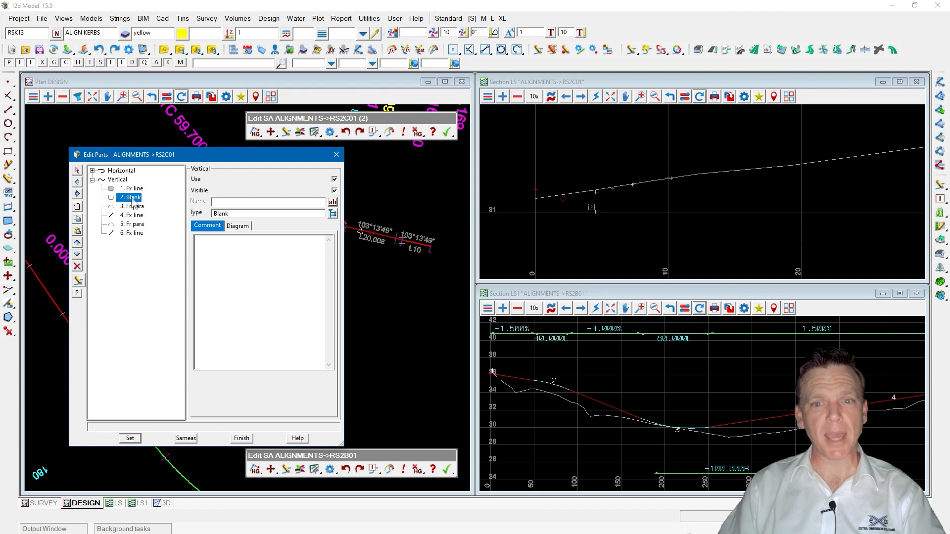
click(333, 213)
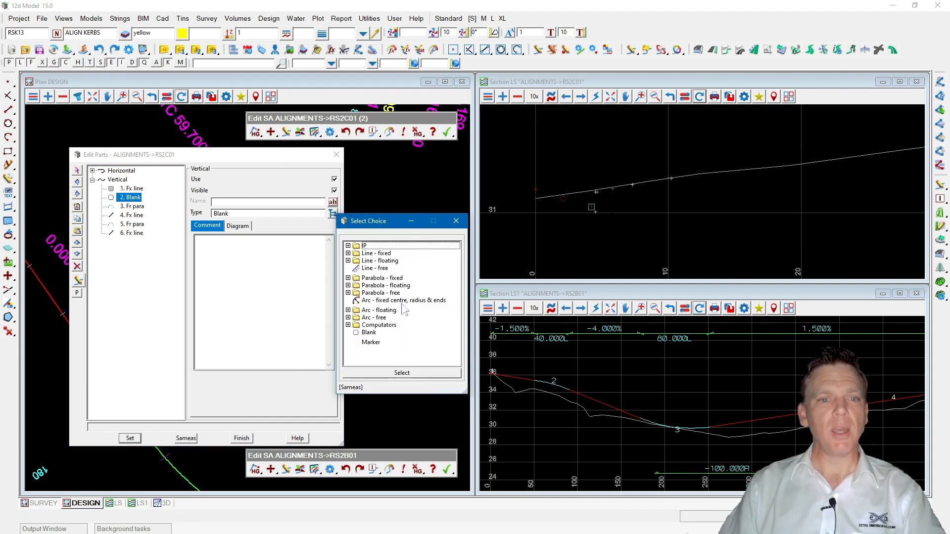
click(348, 325)
click(381, 335)
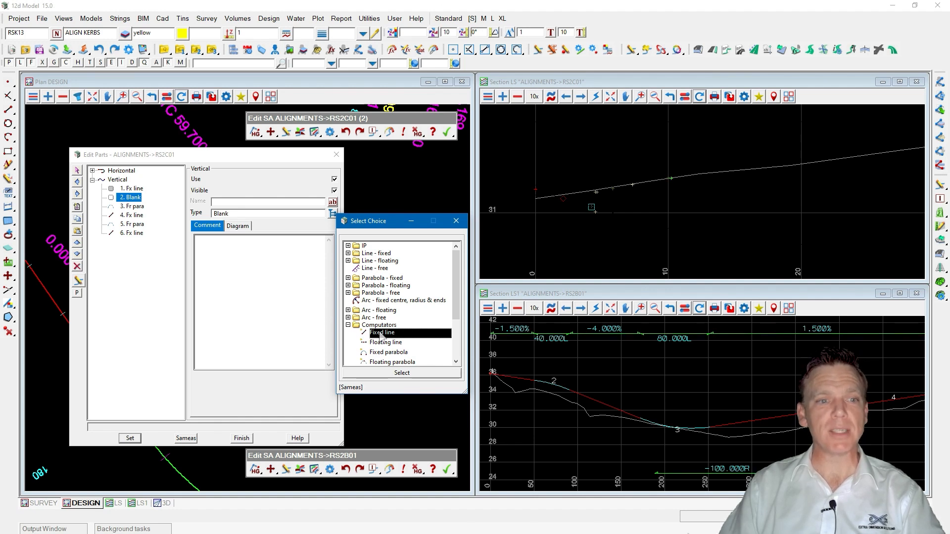
double_click(381, 336)
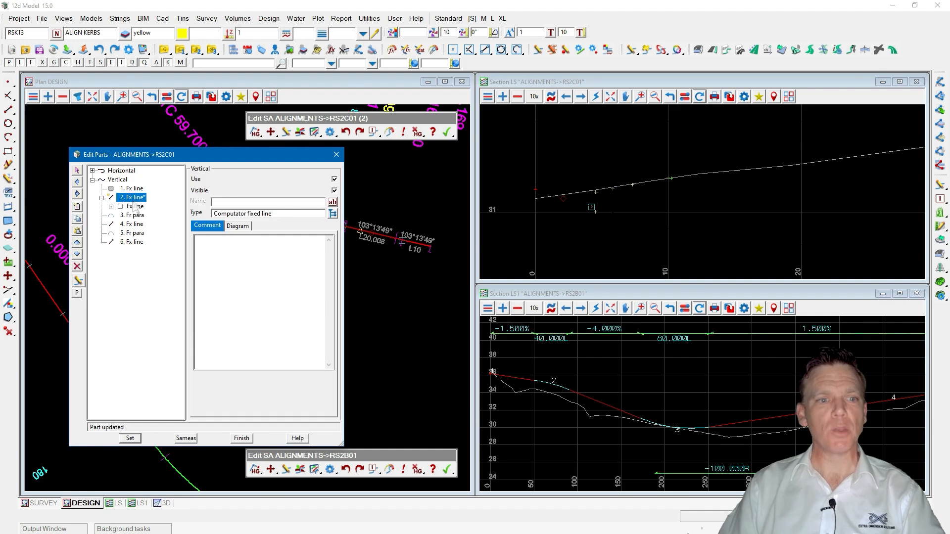
Expand the new computator line and set its vertical line type to 2 Points.
double_click(135, 206)
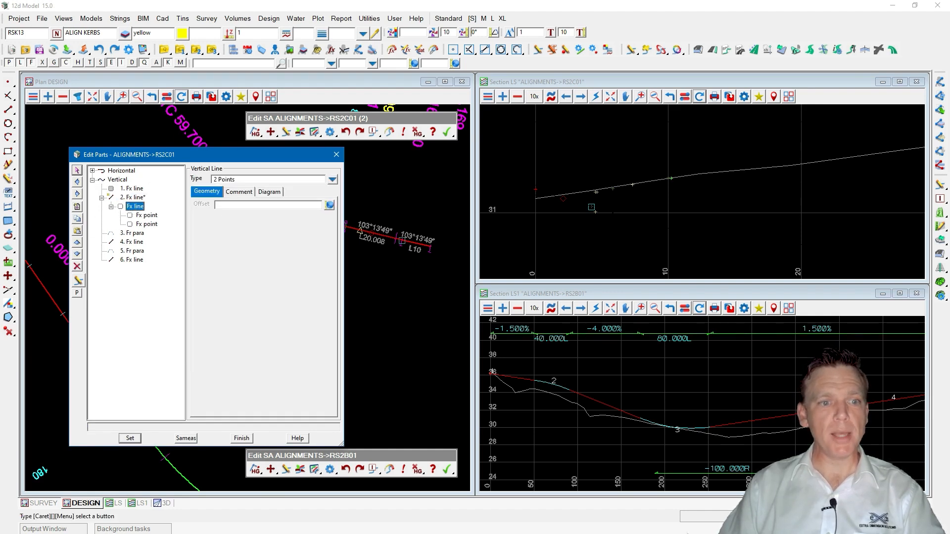
click(132, 189)
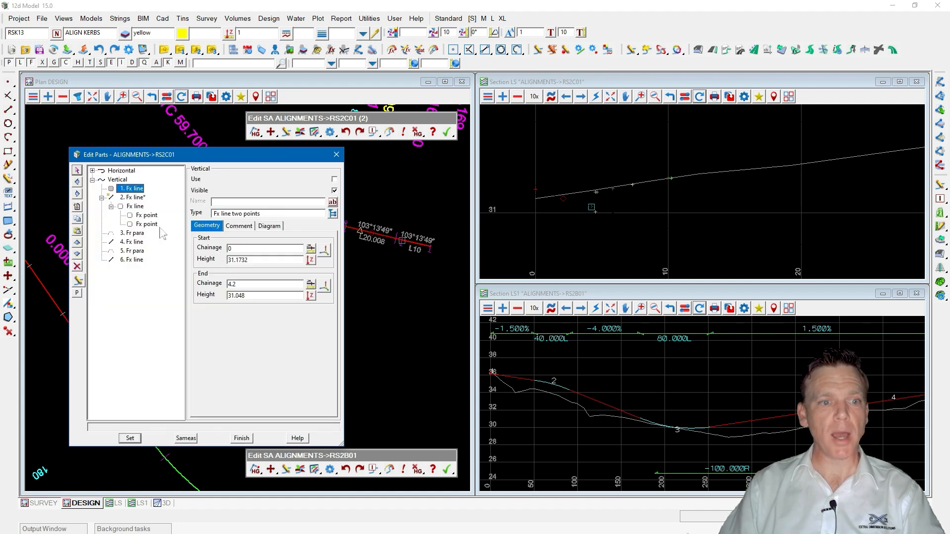
click(136, 206)
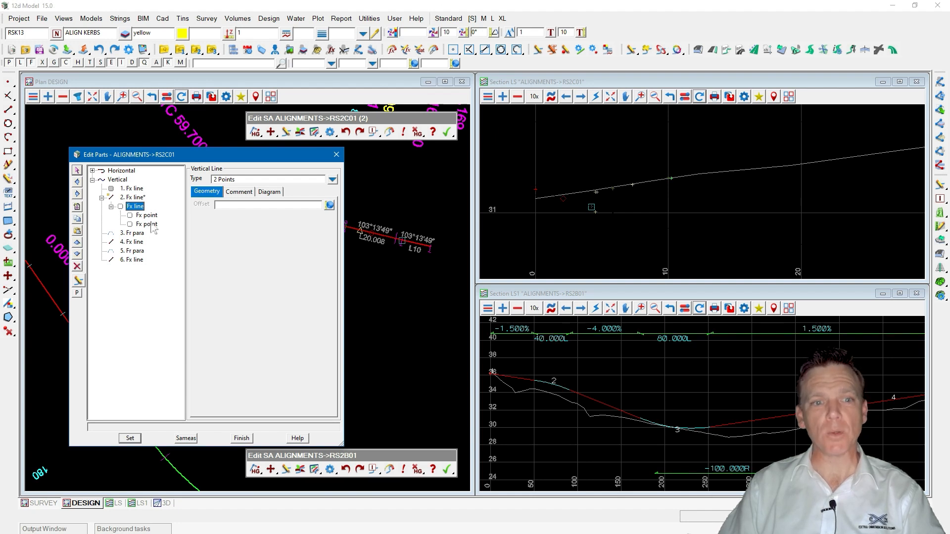
click(332, 179)
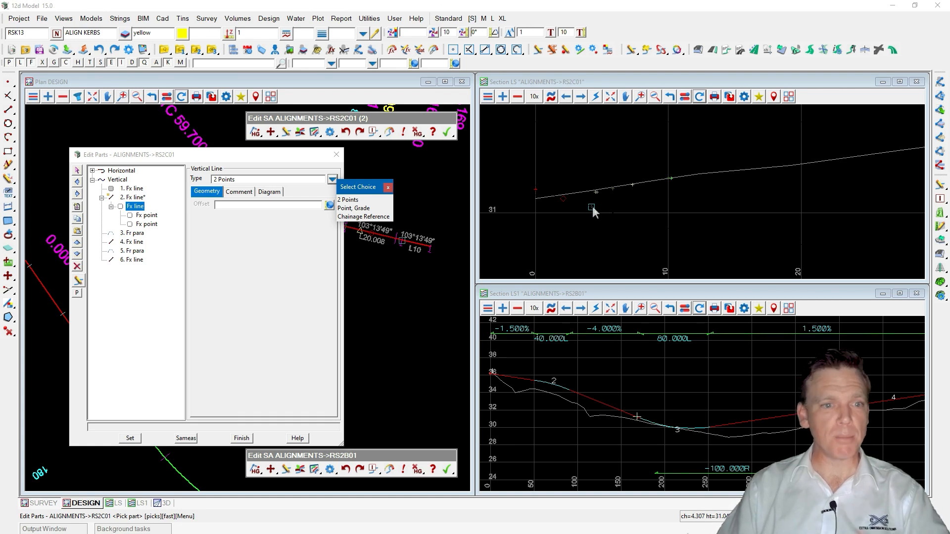
key(ctrl)
click(351, 200)
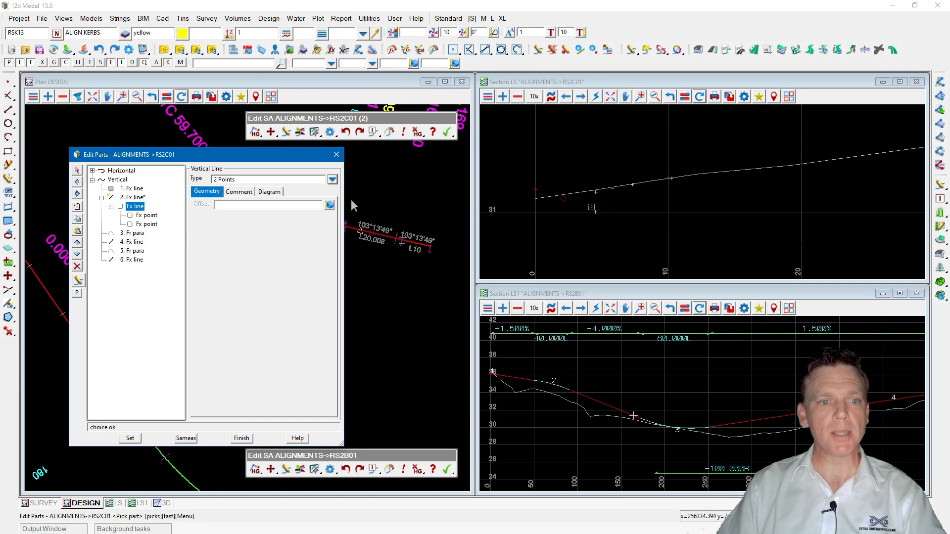
Set the first computator point's cut string to ALIGNMENTS->RS2B01 and apply it.
click(148, 216)
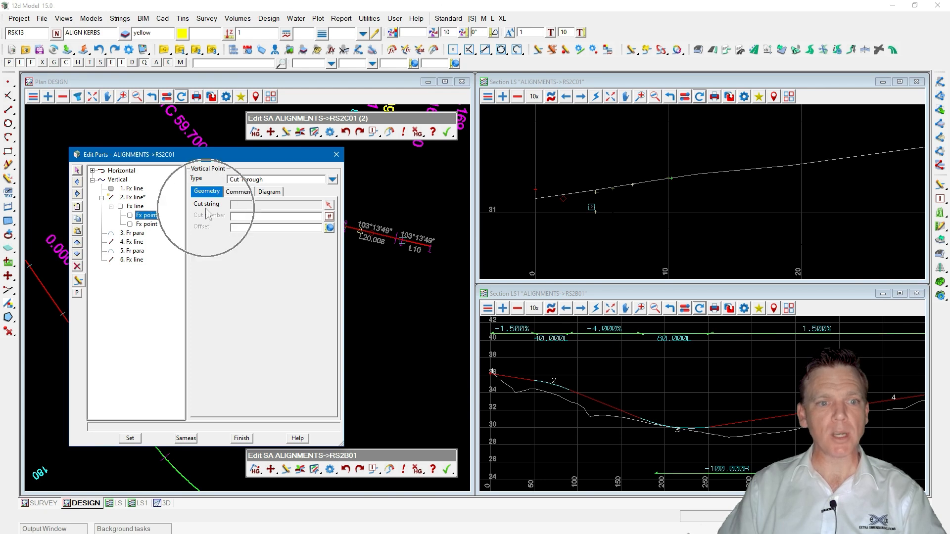
click(328, 204)
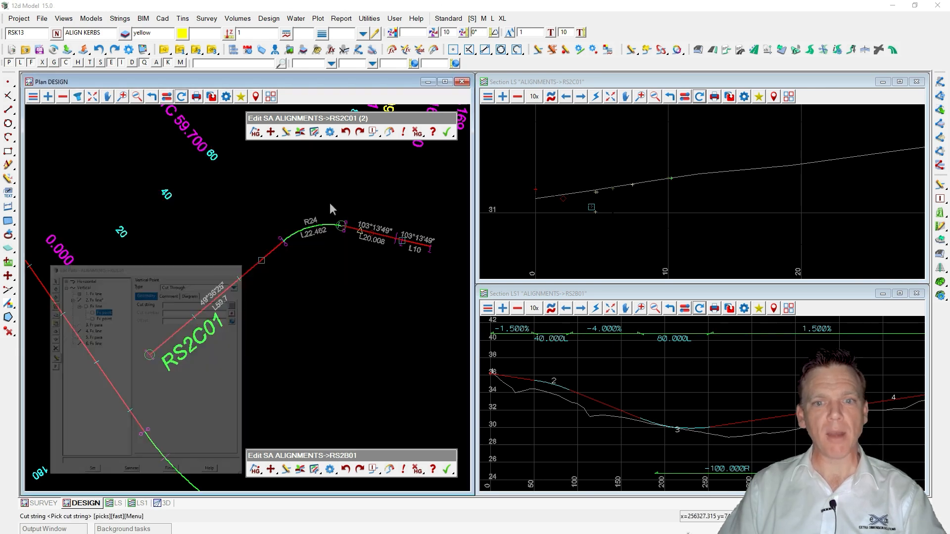
click(534, 191)
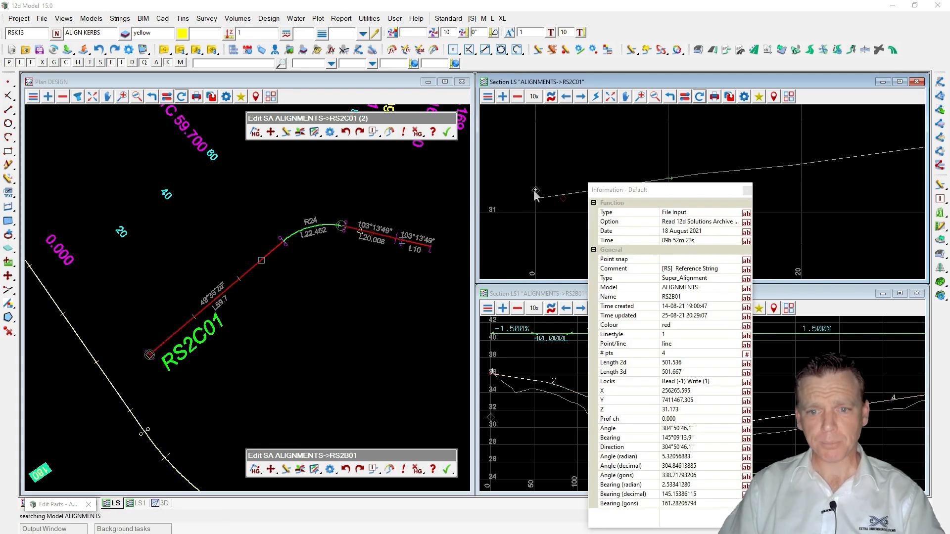
click(74, 340)
middle_click(75, 340)
click(241, 204)
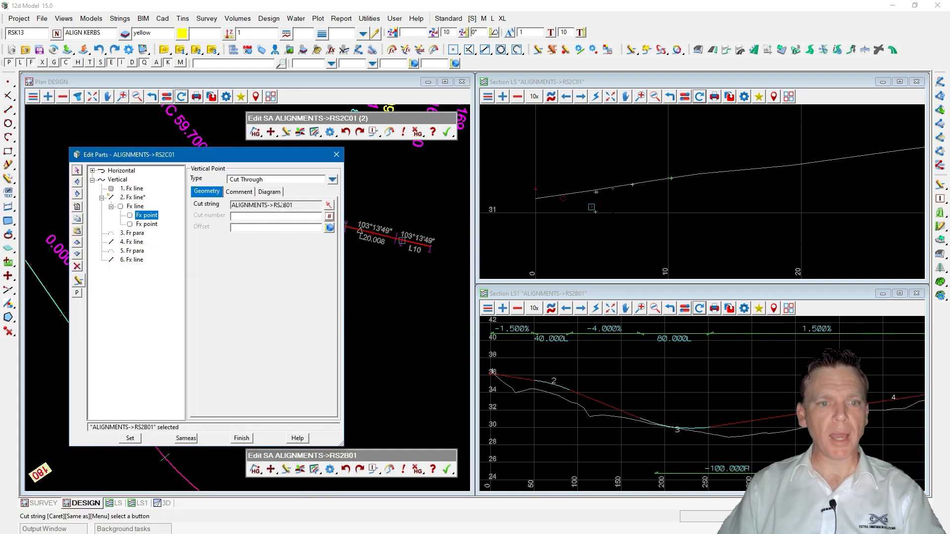
click(534, 197)
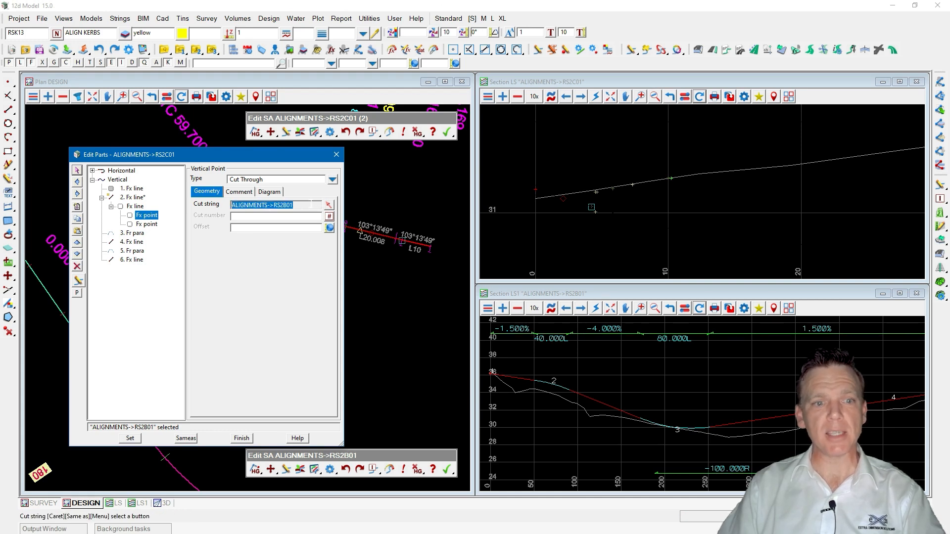
click(132, 440)
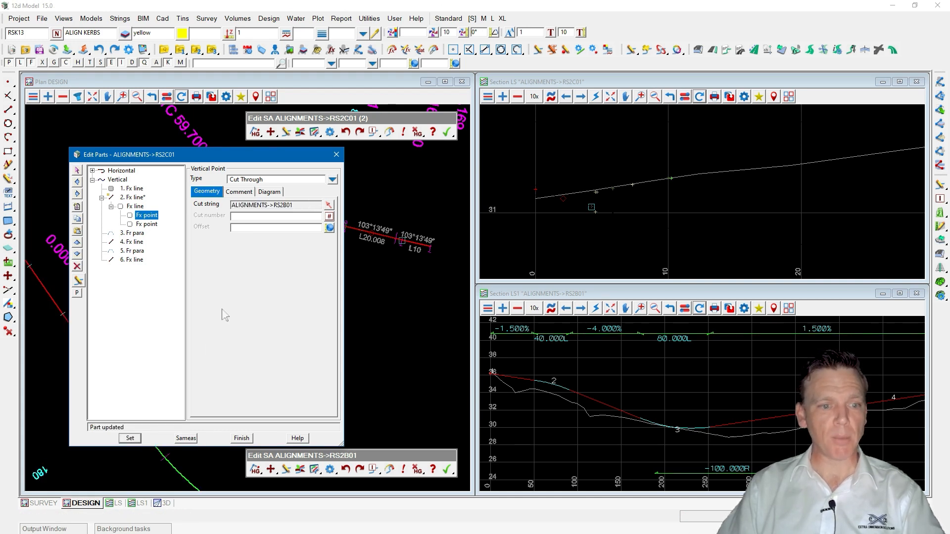
Set the second computator point's cut string to DESIGN RS2B01->KLL, apply it and finish editing the parts.
click(145, 225)
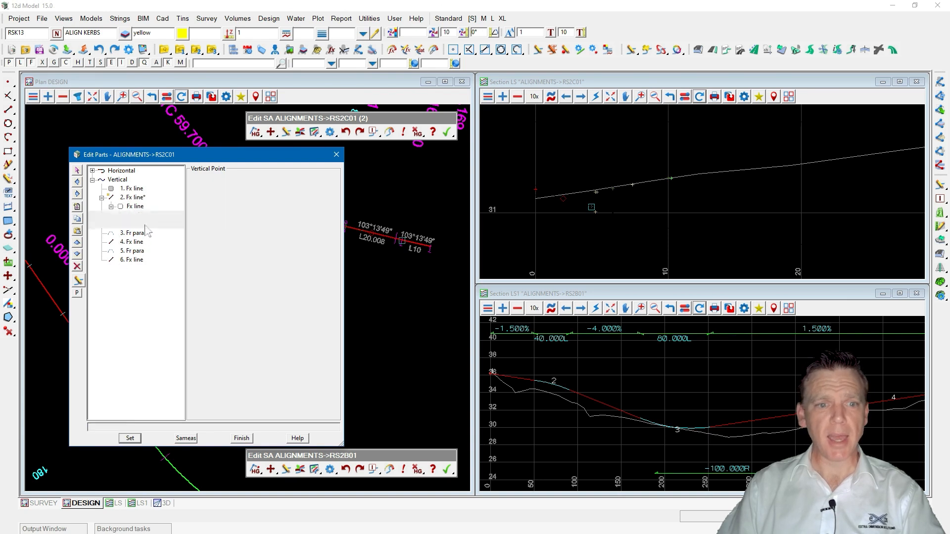
click(328, 205)
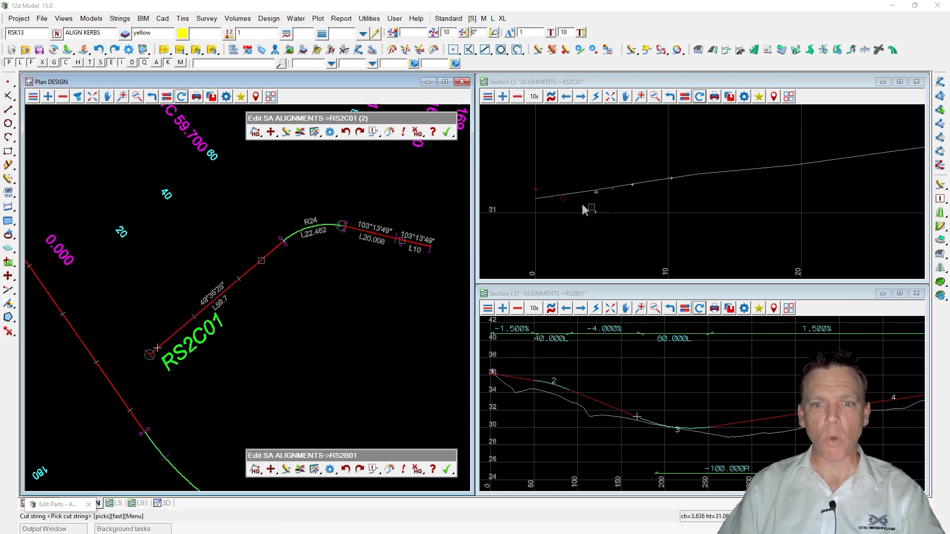
click(590, 206)
middle_click(590, 206)
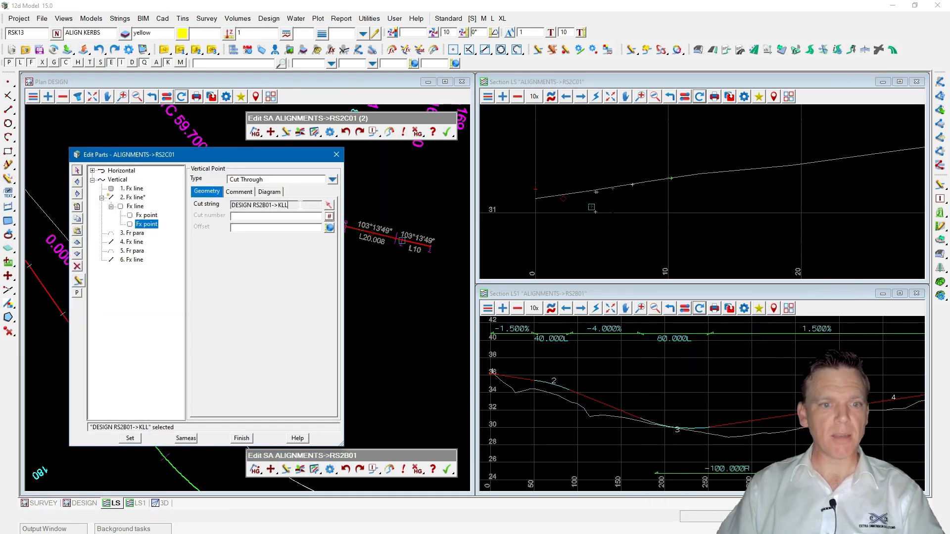
click(259, 207)
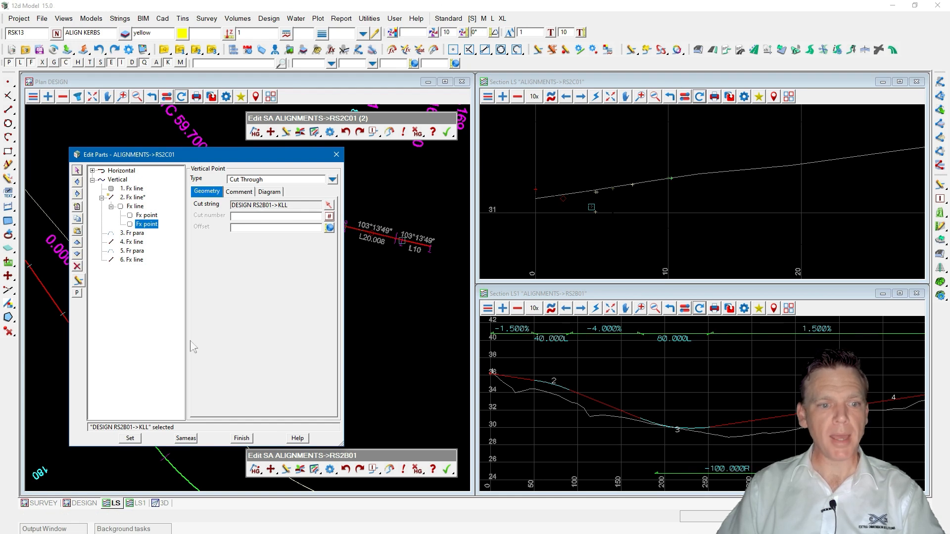
click(130, 438)
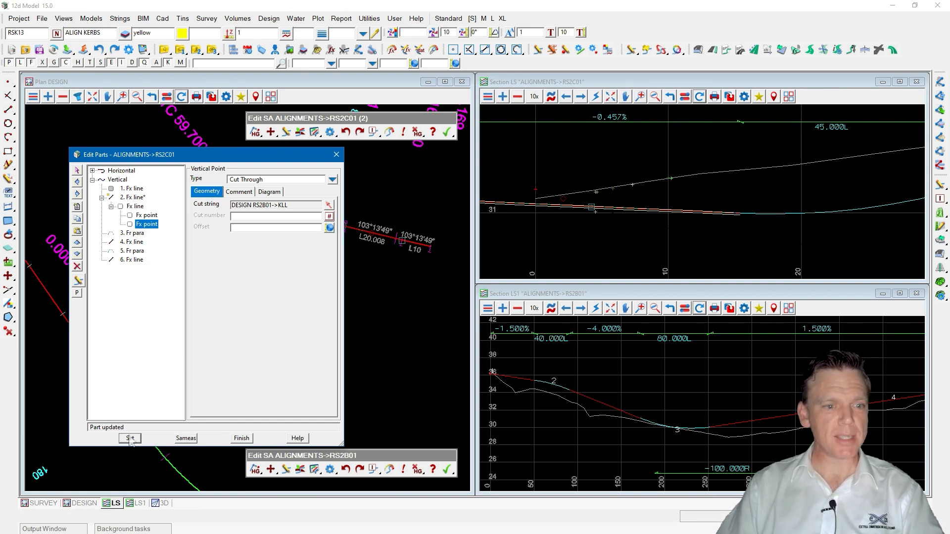
click(235, 439)
Restore the DESIGN plan view favourite and zoom in on the start of RS2C01.
key(ctrl)
key(ctrl)
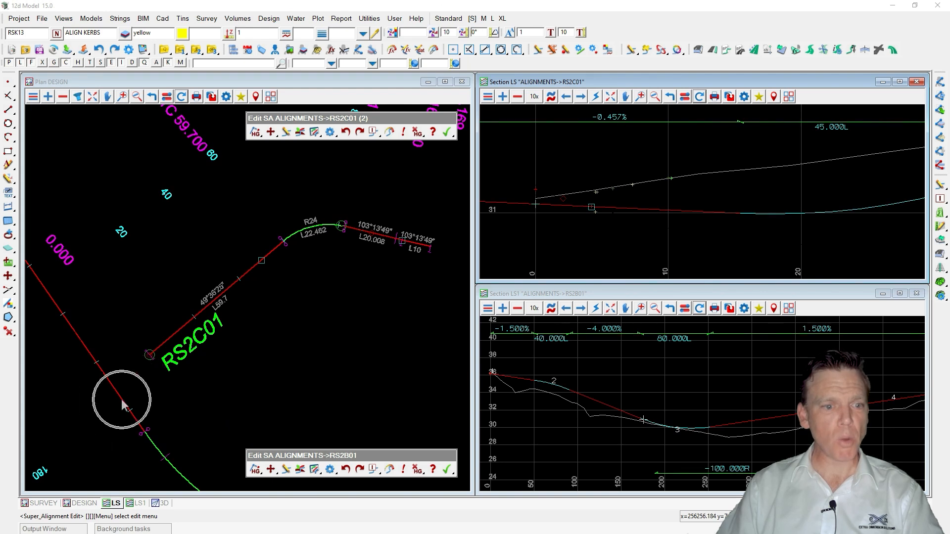
click(241, 97)
mouse_move(350, 119)
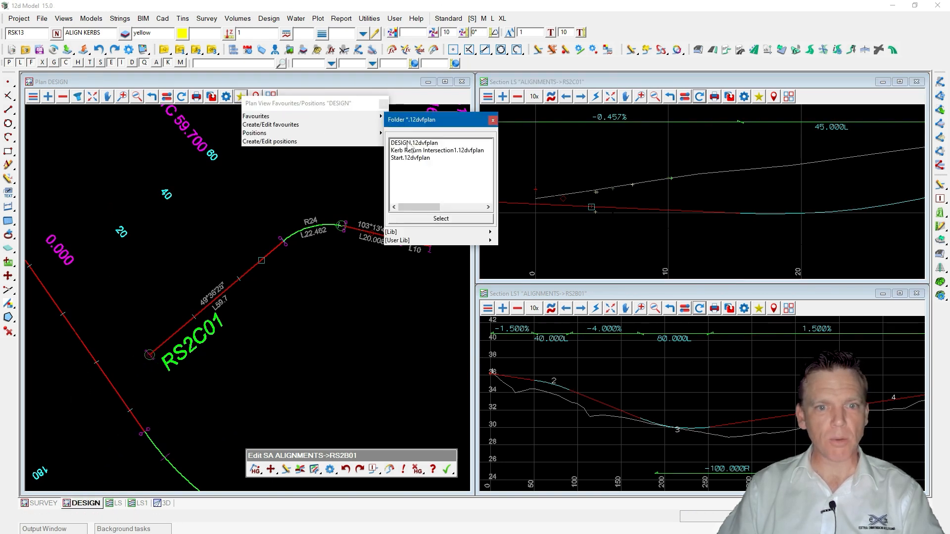
click(409, 144)
scroll(231, 272, up, 5)
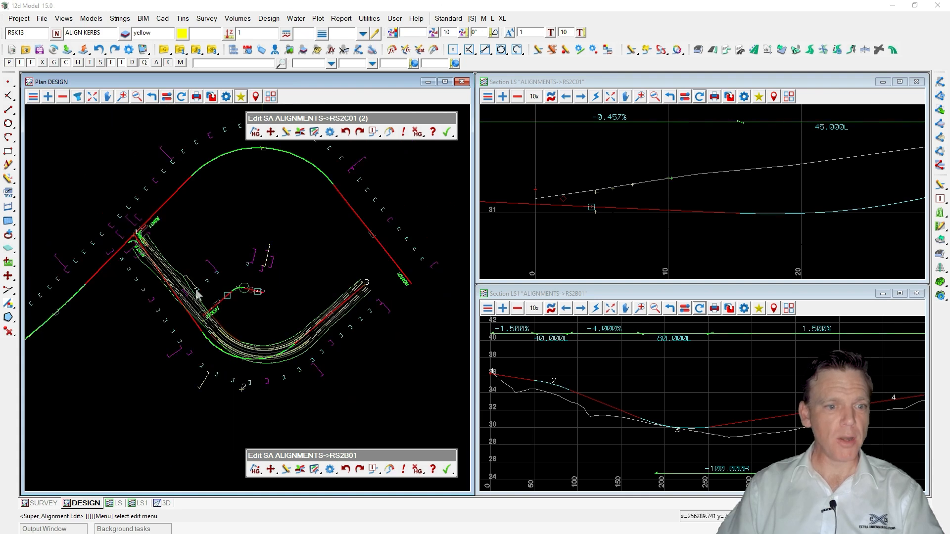
scroll(231, 273, up, 1)
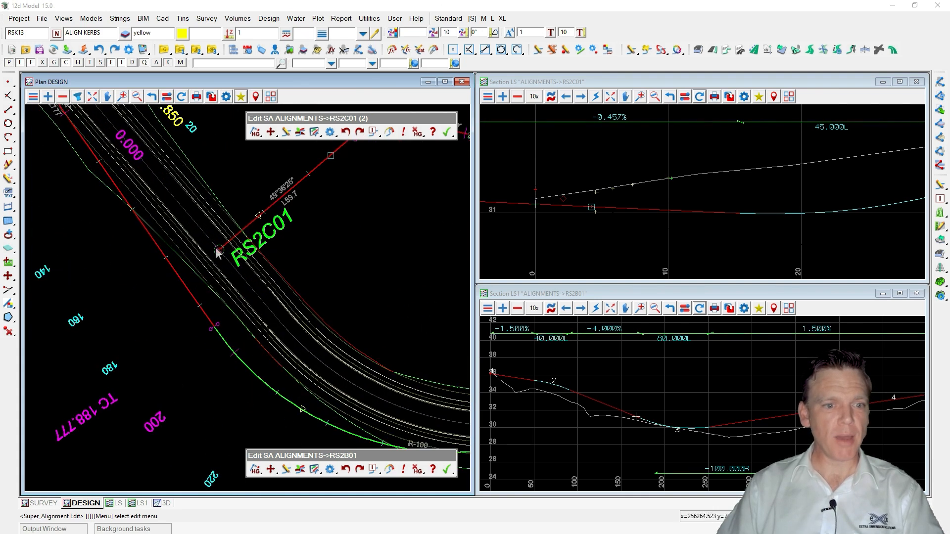
Recalculate the RS2C01 super alignment and refresh its long section view.
key(ctrl)
key(ctrl)
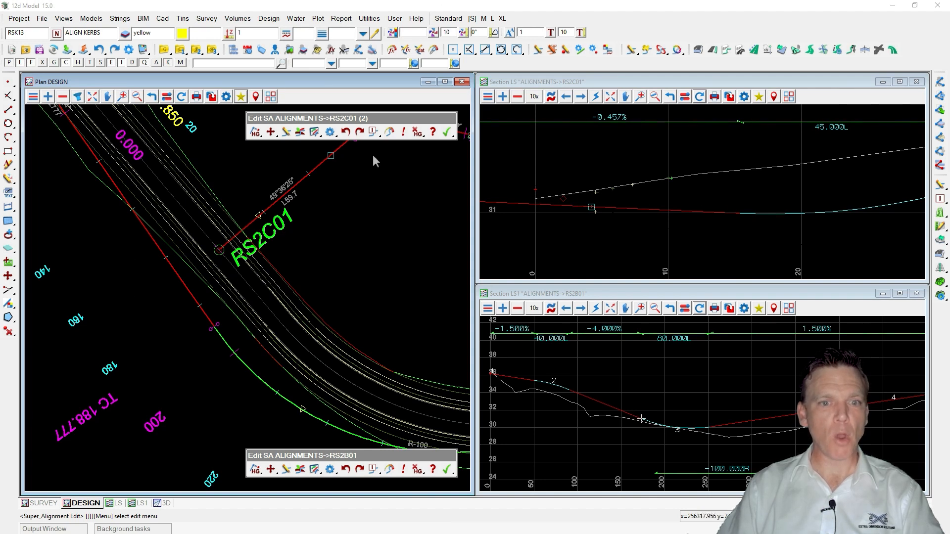
key(ctrl)
click(389, 132)
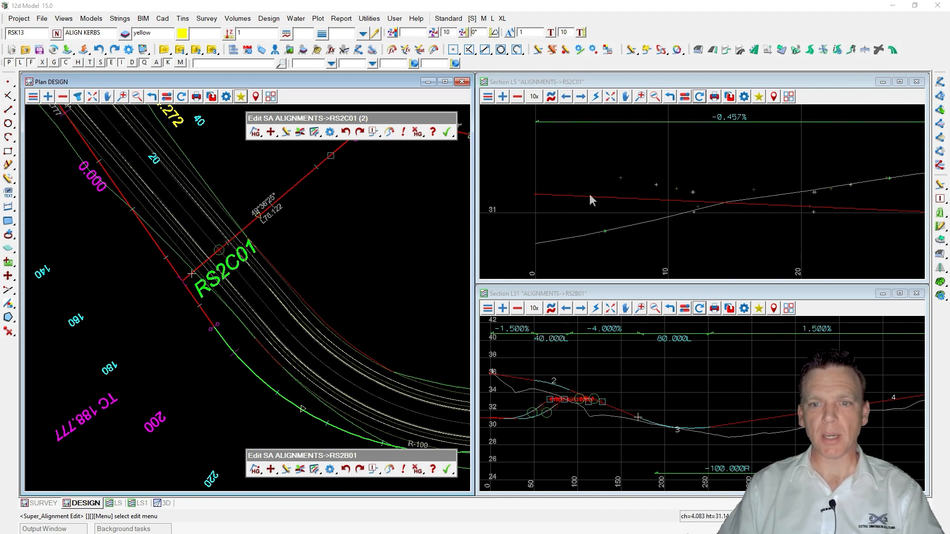
click(699, 97)
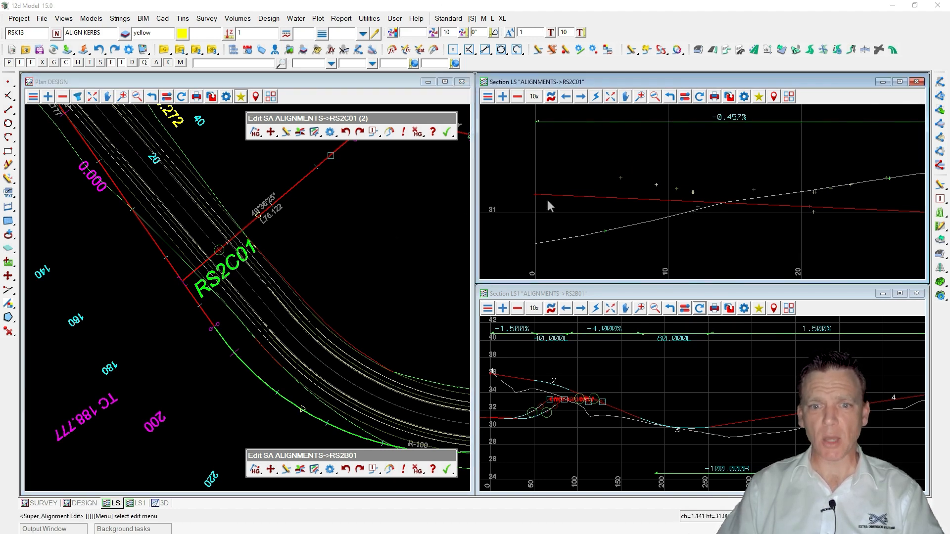
Open the chain editor with Design process.chain and execute its Recalc RS2B01 command.
key(ctrl)
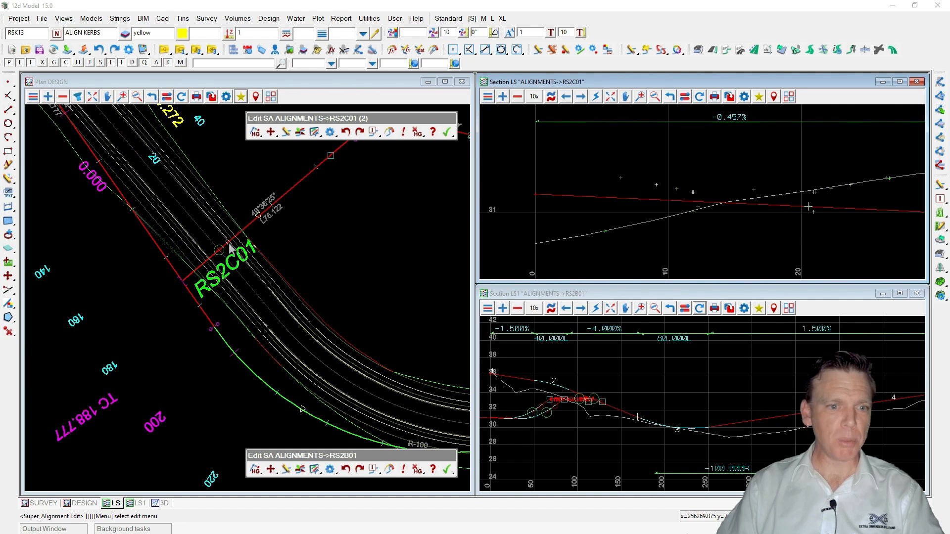
key(ctrl)
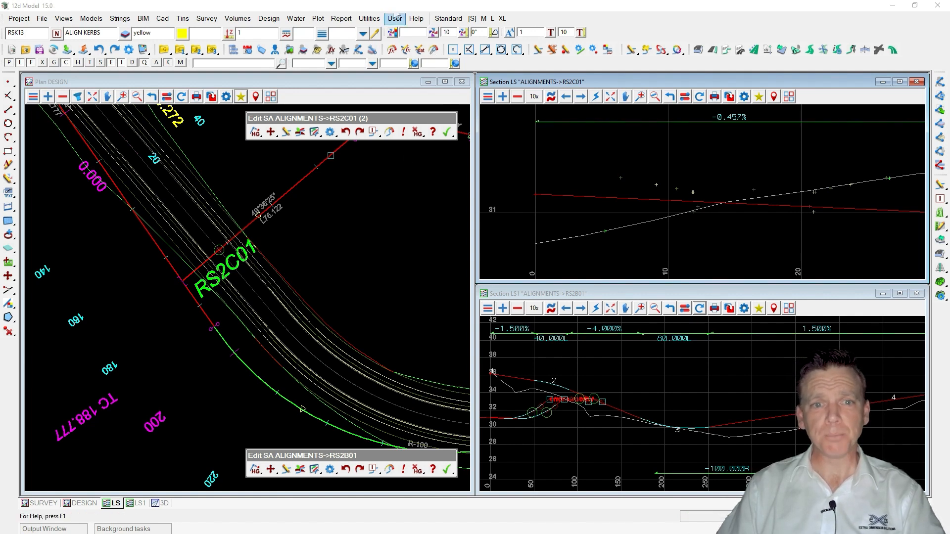
click(365, 19)
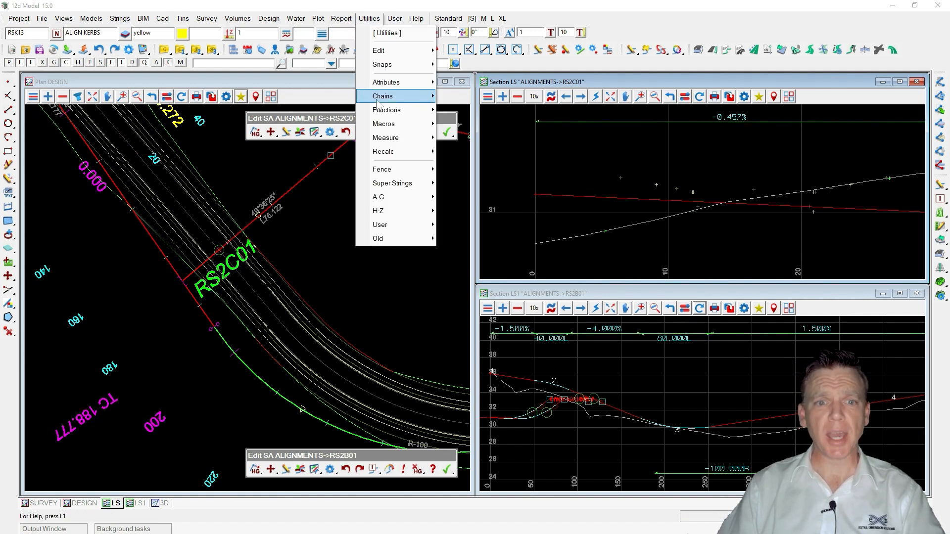
mouse_move(379, 99)
mouse_move(472, 130)
click(542, 149)
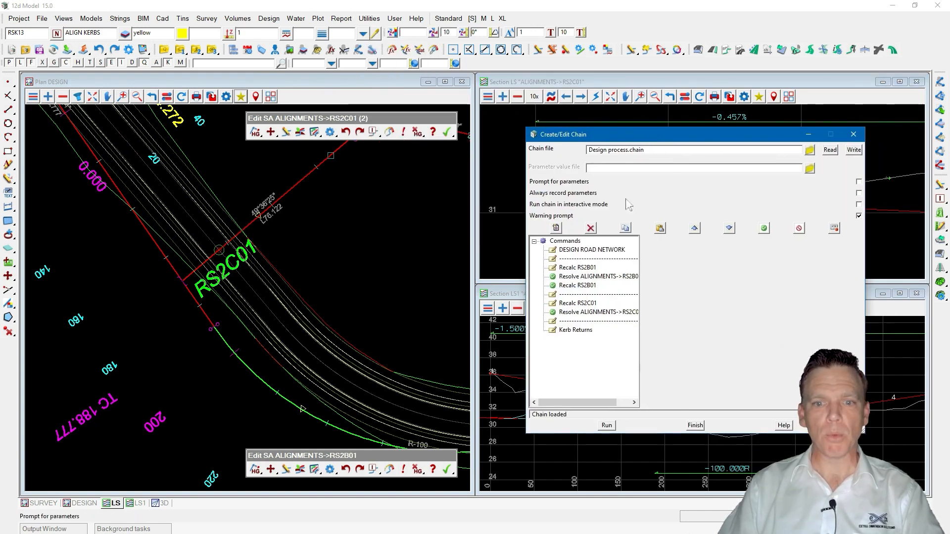
click(584, 276)
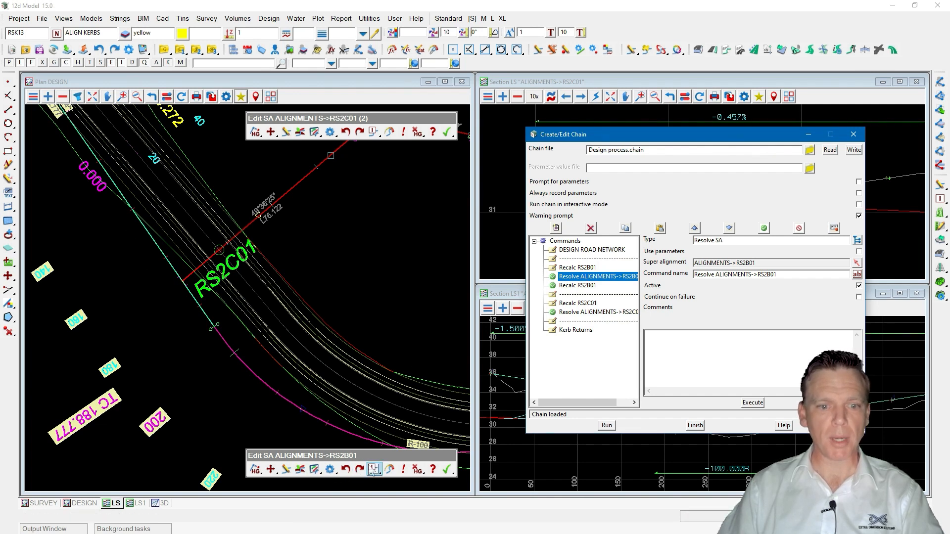
click(577, 286)
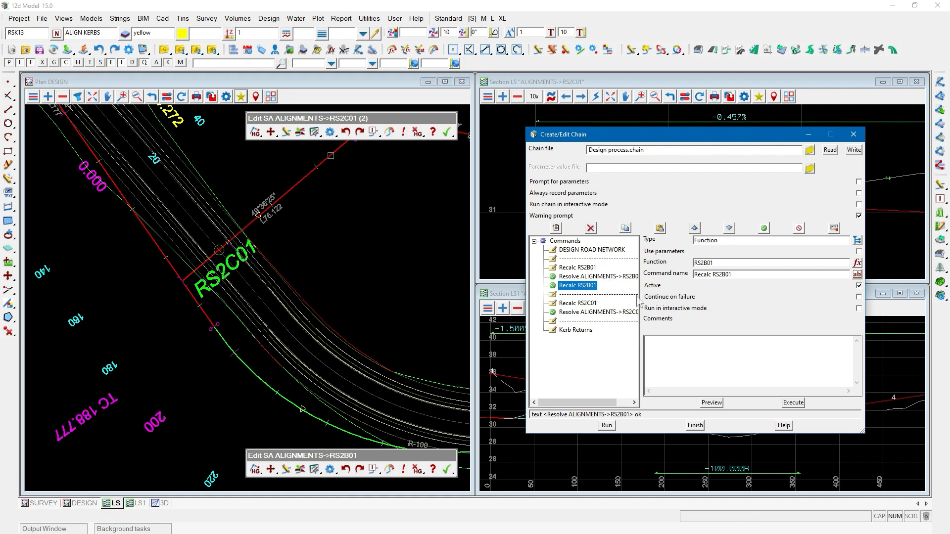
click(794, 403)
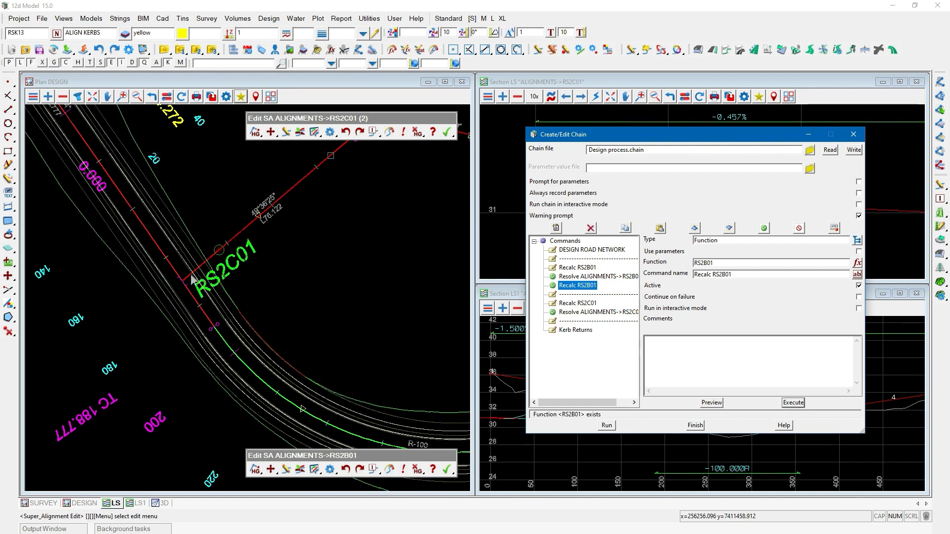
Select the Resolve ALIGNMENTS->RS2C01 chain command and recalculate RS2C01 in its editor.
scroll(189, 275, up, 3)
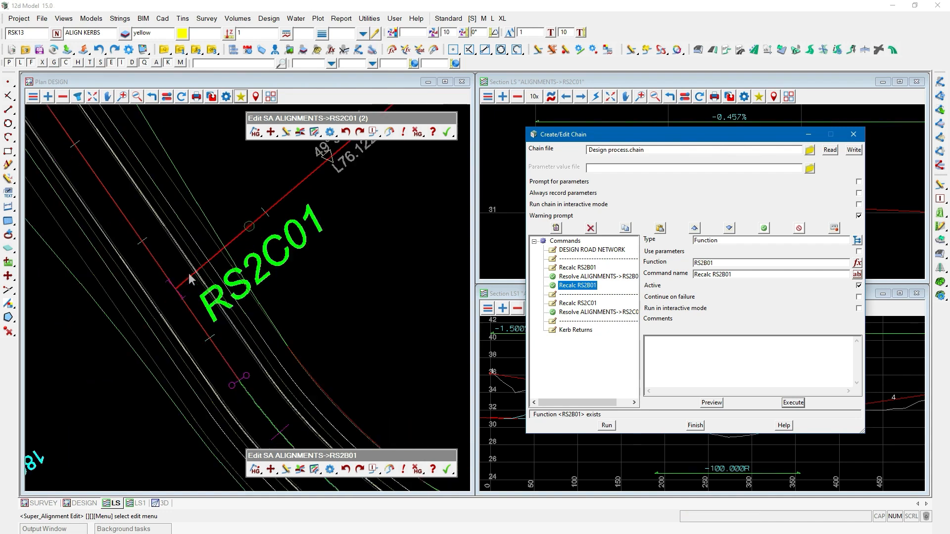
key(ctrl)
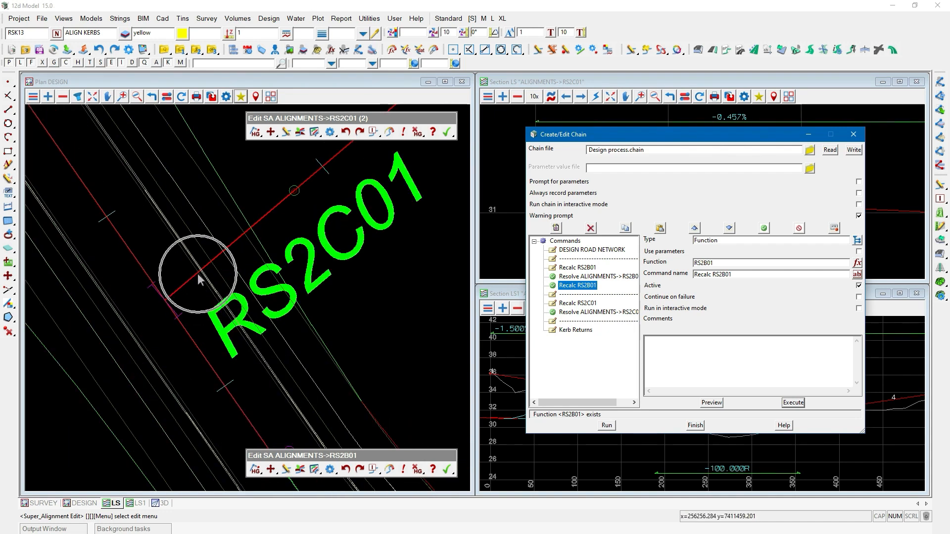
click(591, 313)
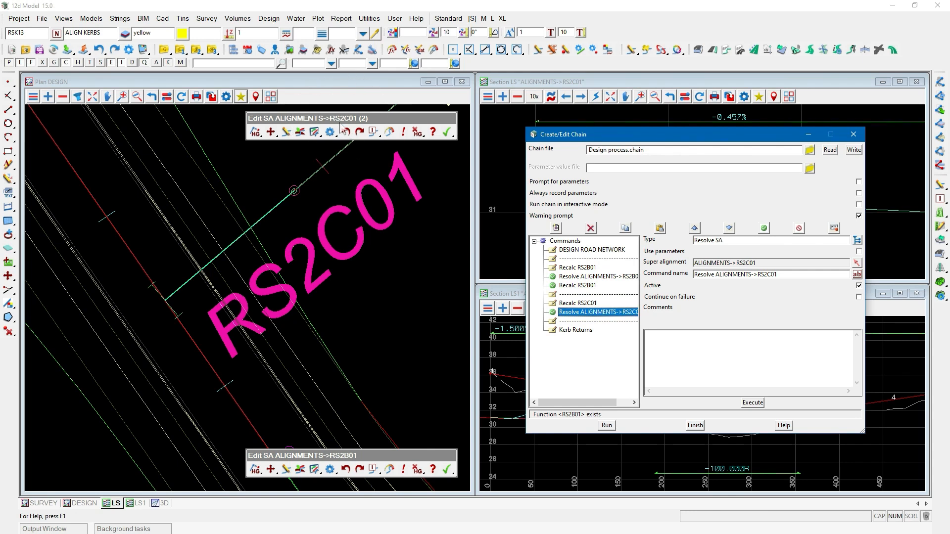
drag(603, 135, 649, 330)
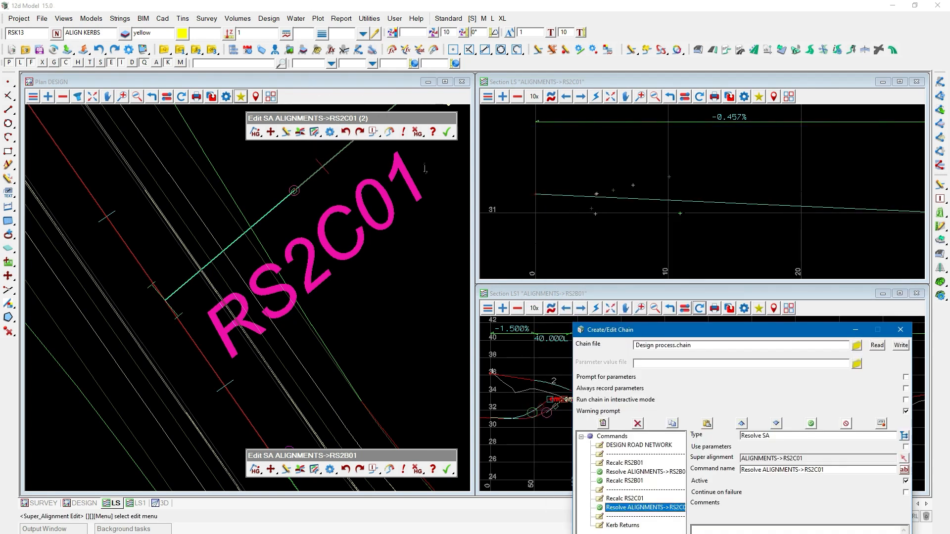
click(390, 132)
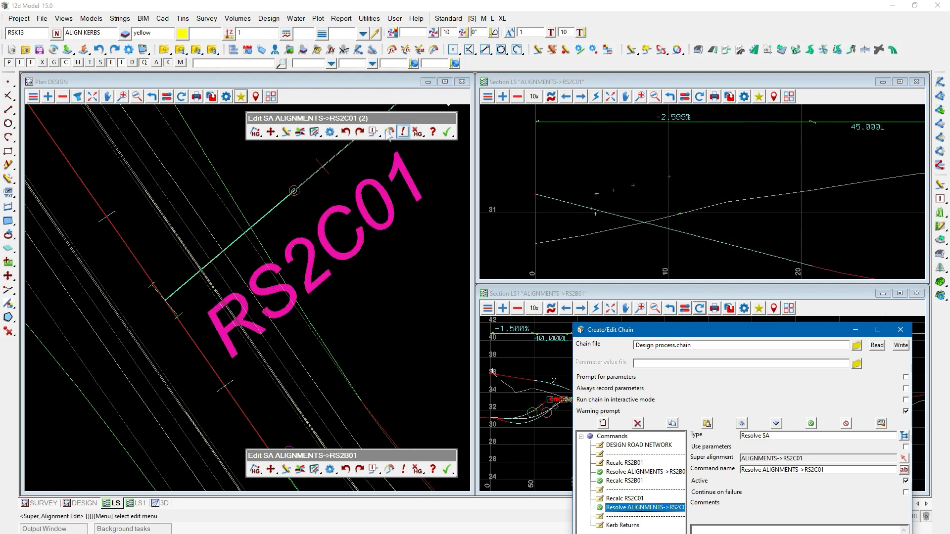
Review the chain's RS2B01 and RS2C01 commands, then close the chain editor.
click(672, 120)
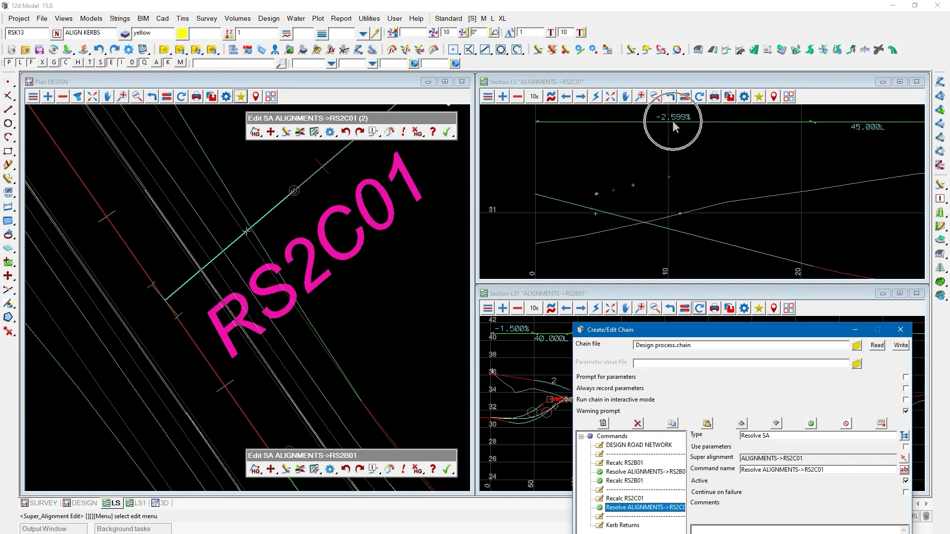
drag(668, 331, 638, 199)
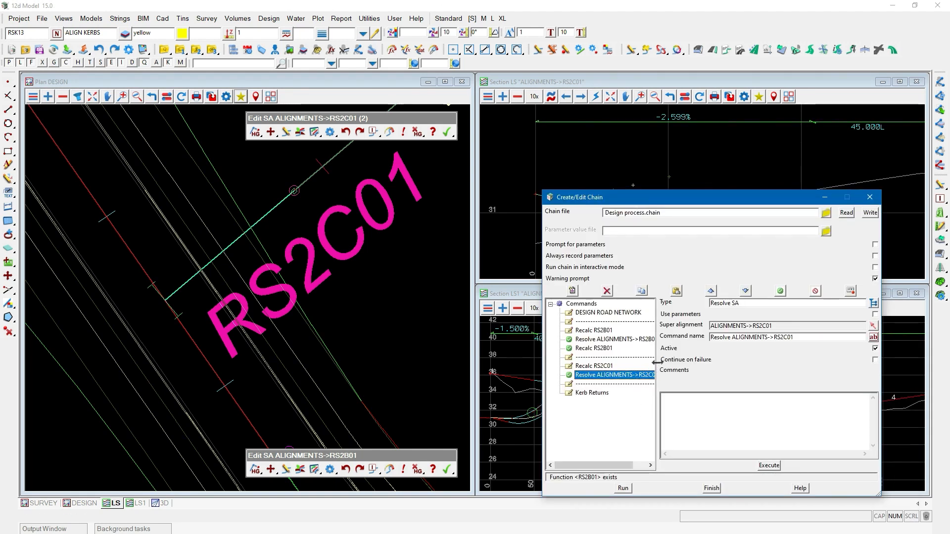
drag(658, 366, 673, 363)
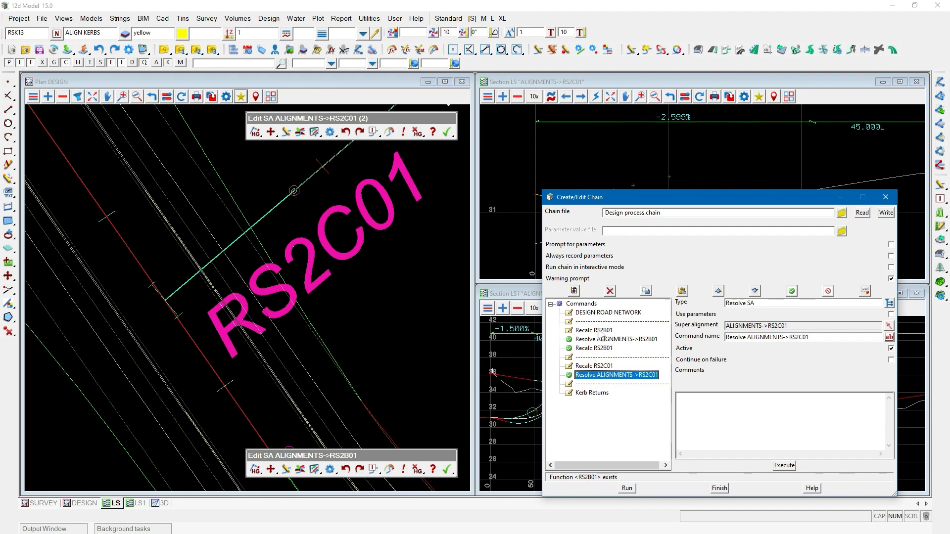
click(616, 340)
click(594, 348)
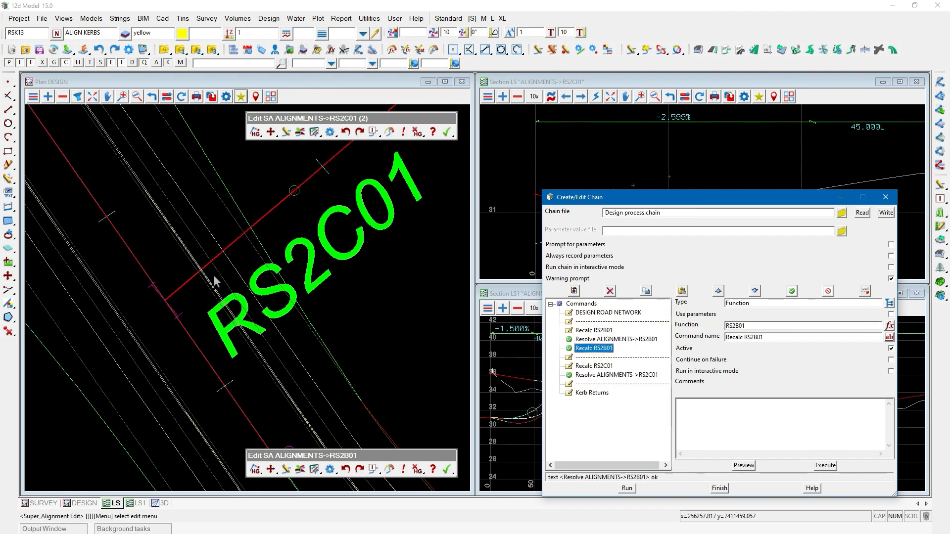
key(Down)
key(Down)
key(Down)
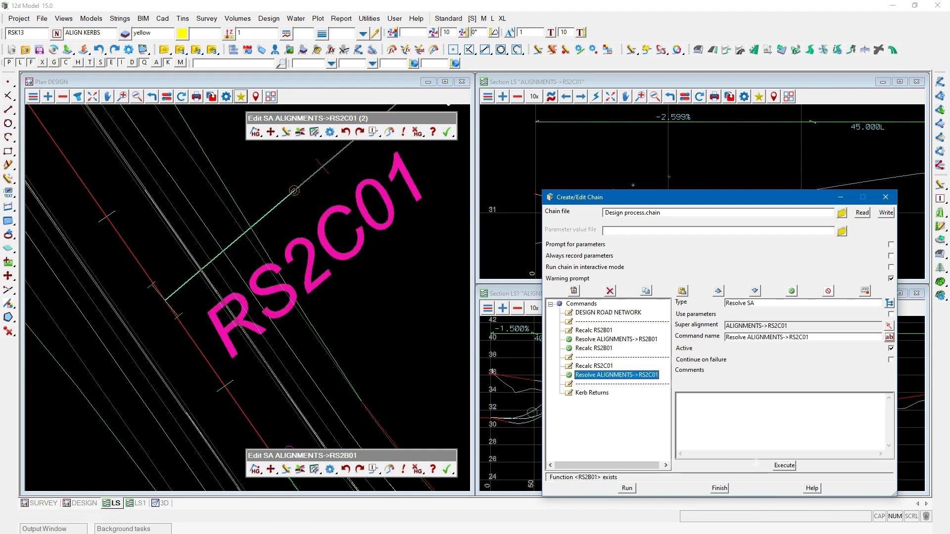
click(720, 488)
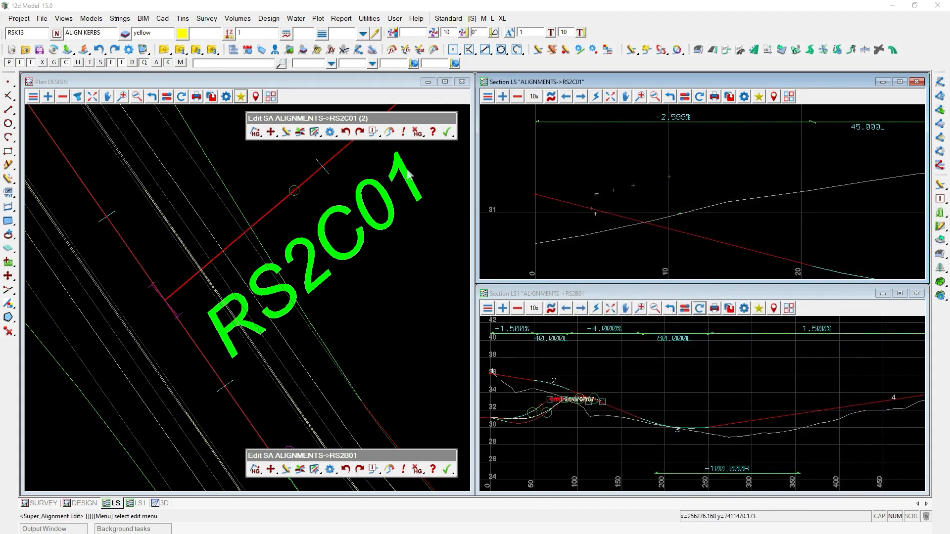
Finish editing both the RS2C01 and RS2B01 super alignments.
click(447, 131)
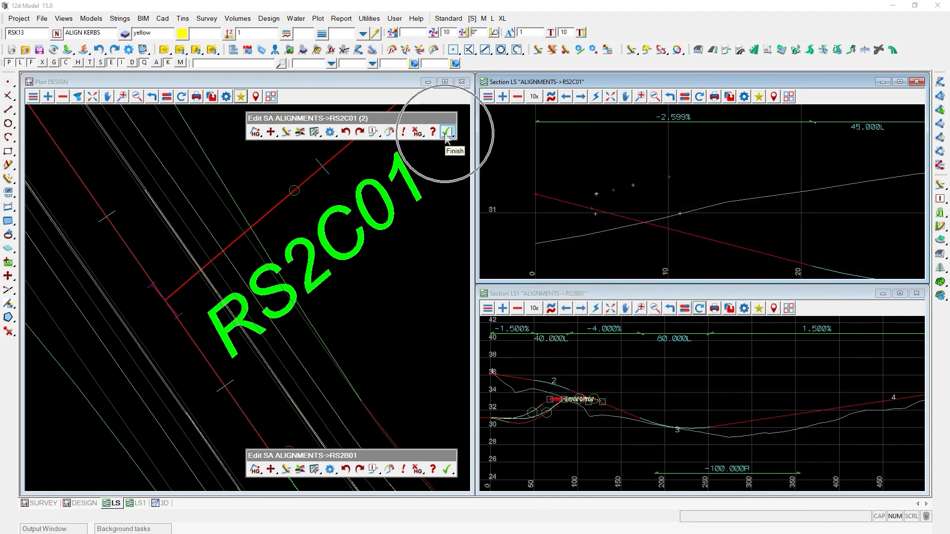
click(470, 167)
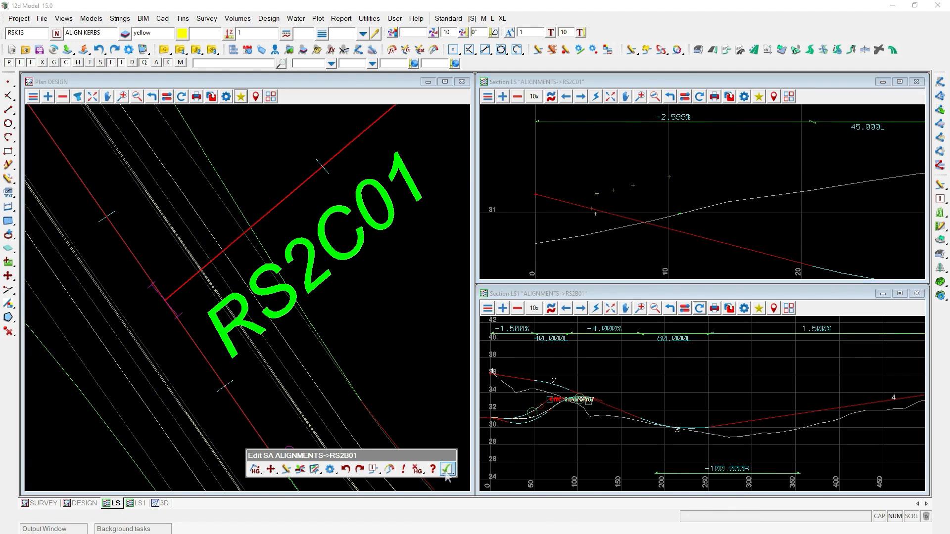
click(447, 470)
Jump to the RSK11 kerb return and open its super alignment parts for editing.
click(473, 505)
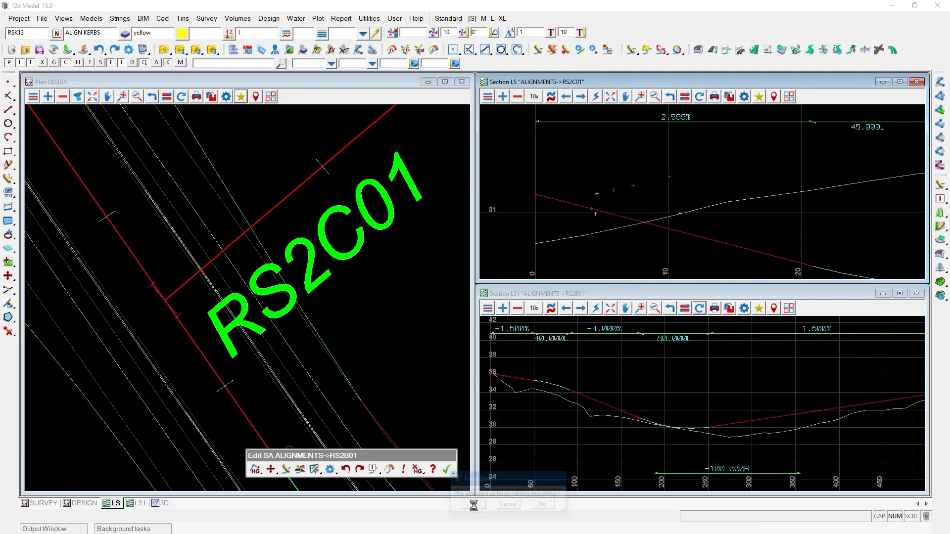
click(241, 96)
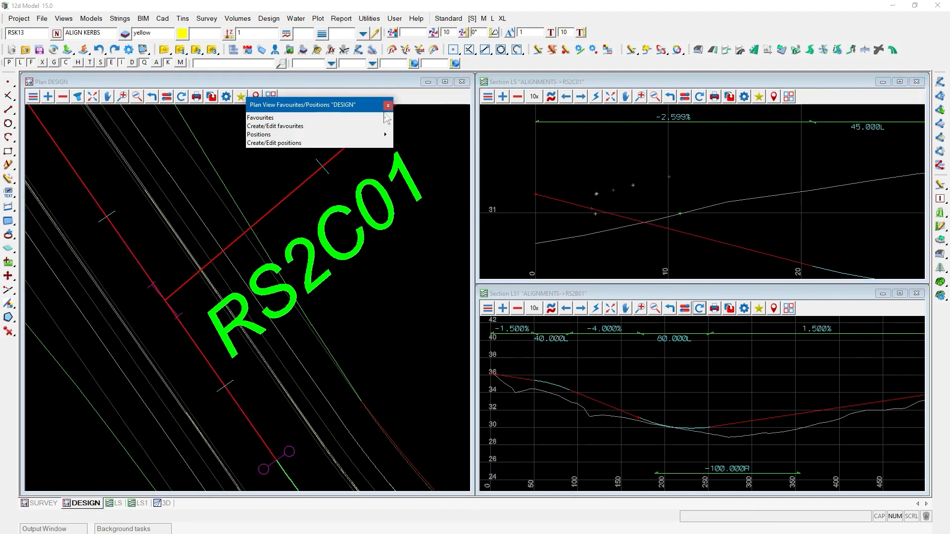
mouse_move(391, 118)
double_click(418, 151)
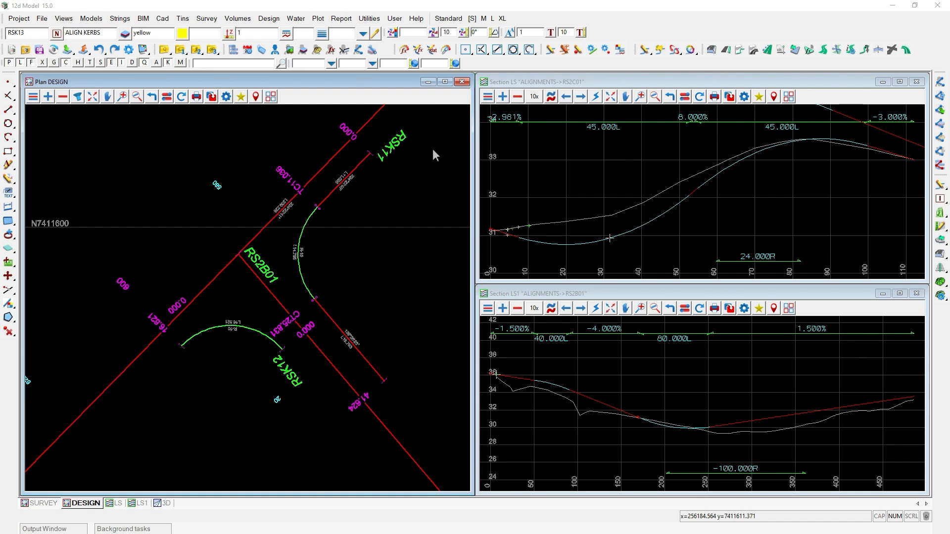
click(551, 51)
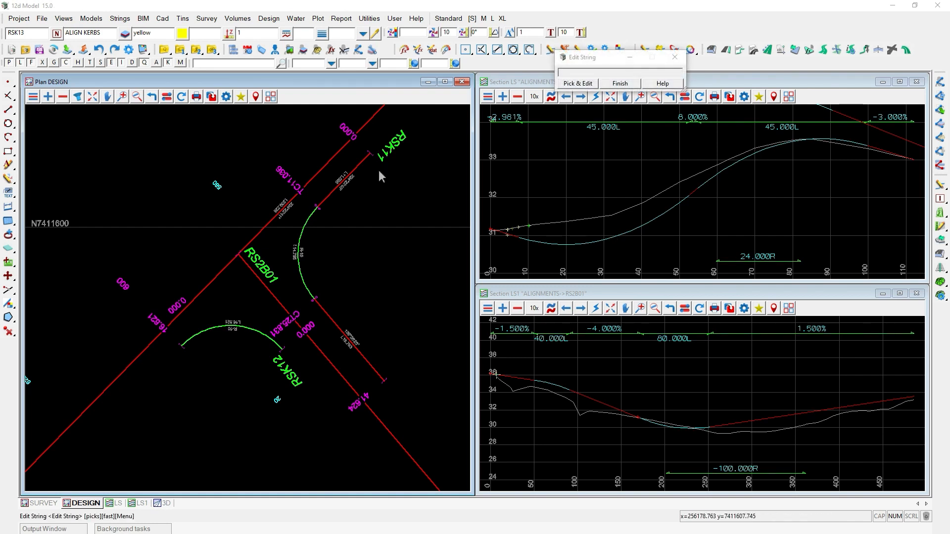
click(366, 175)
drag(128, 21, 163, 121)
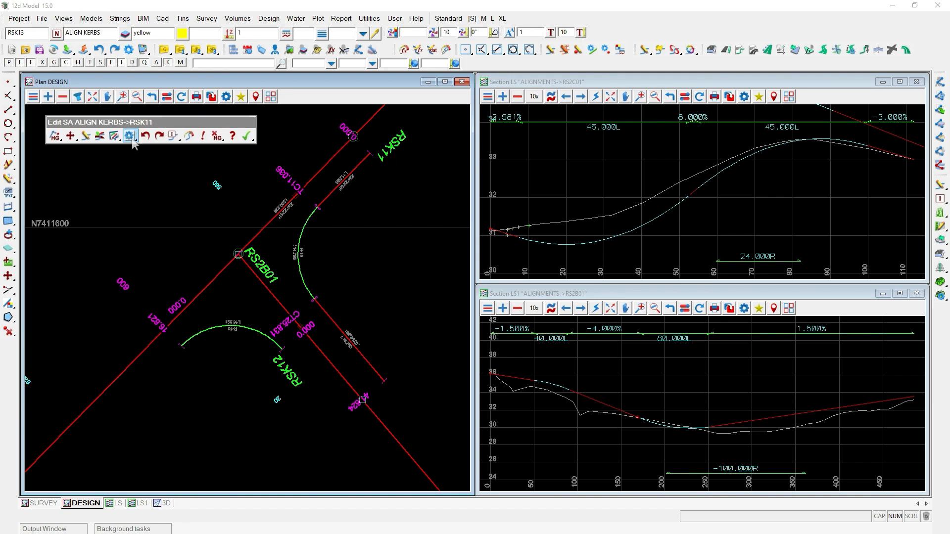
click(115, 135)
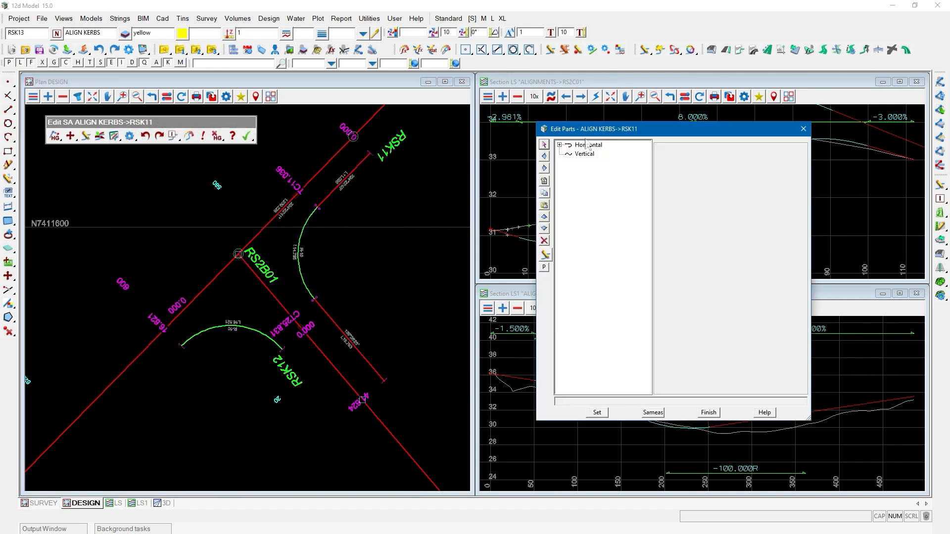
Inspect RSK11's horizontal parts, including the first fixed line and the arc radius.
click(560, 145)
click(599, 155)
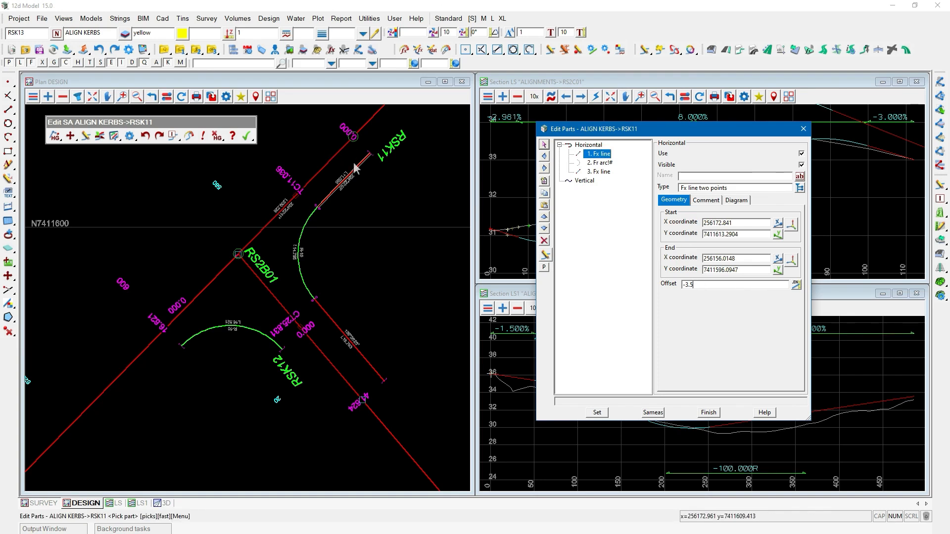
click(329, 303)
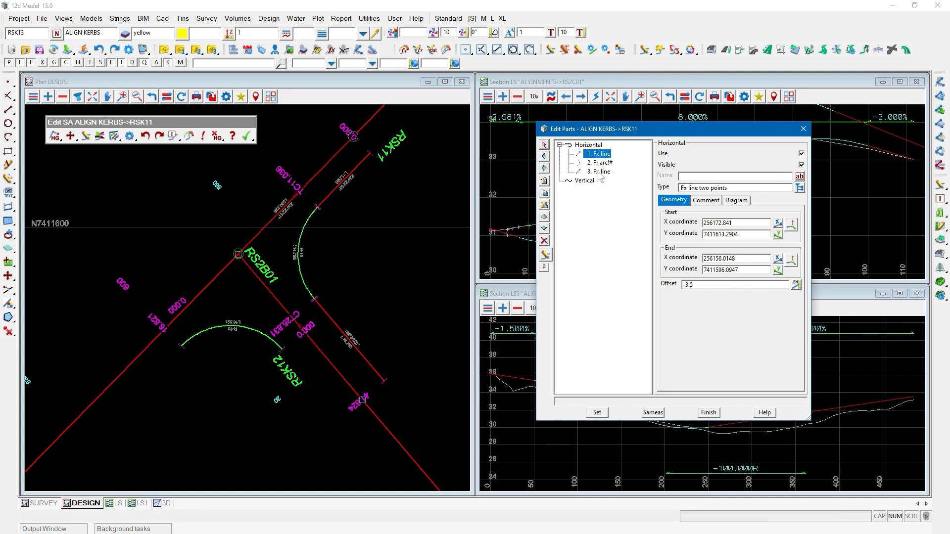
click(599, 164)
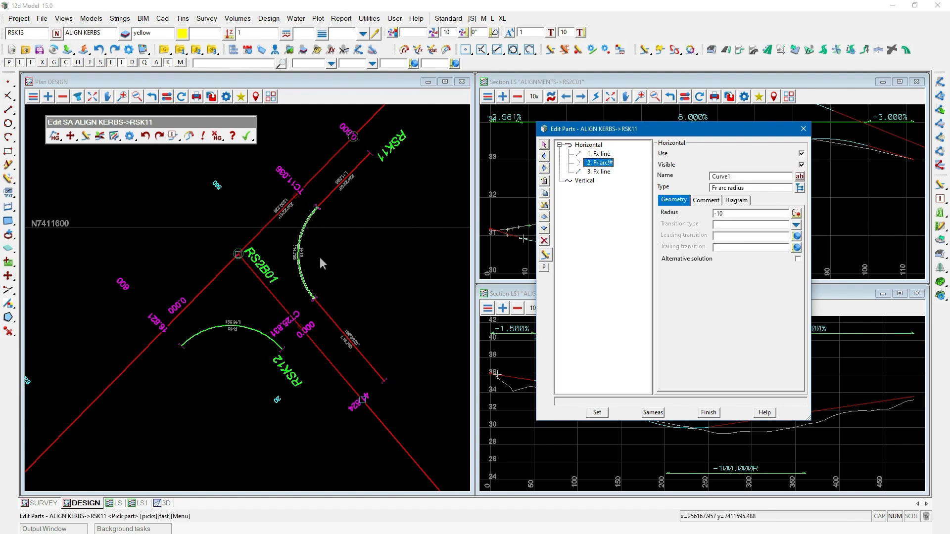
click(740, 212)
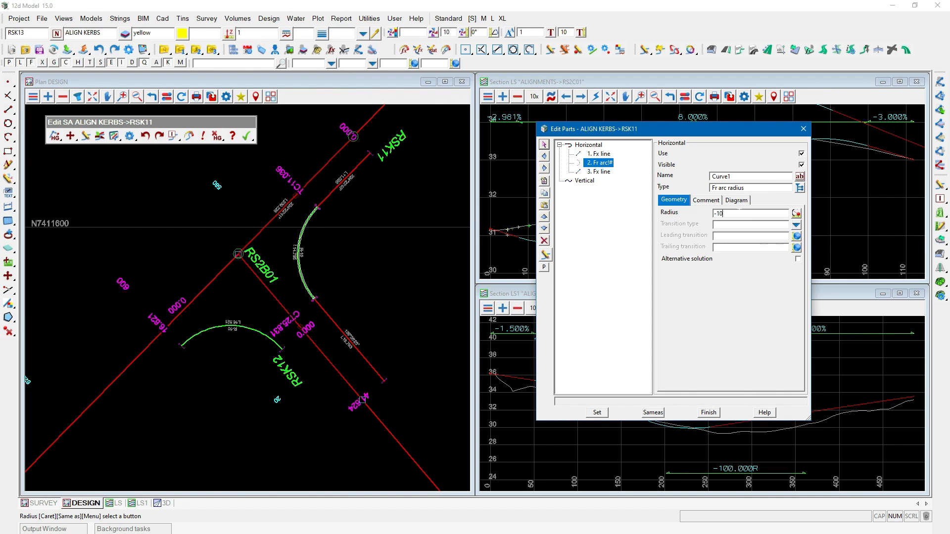
Make RSK11's first fixed line invisible and apply the change.
click(604, 154)
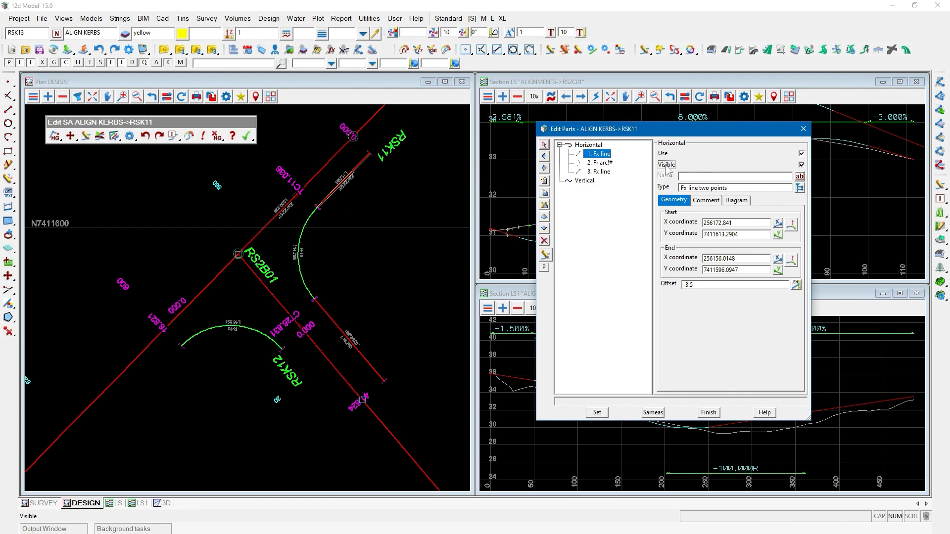
key(ctrl)
click(596, 412)
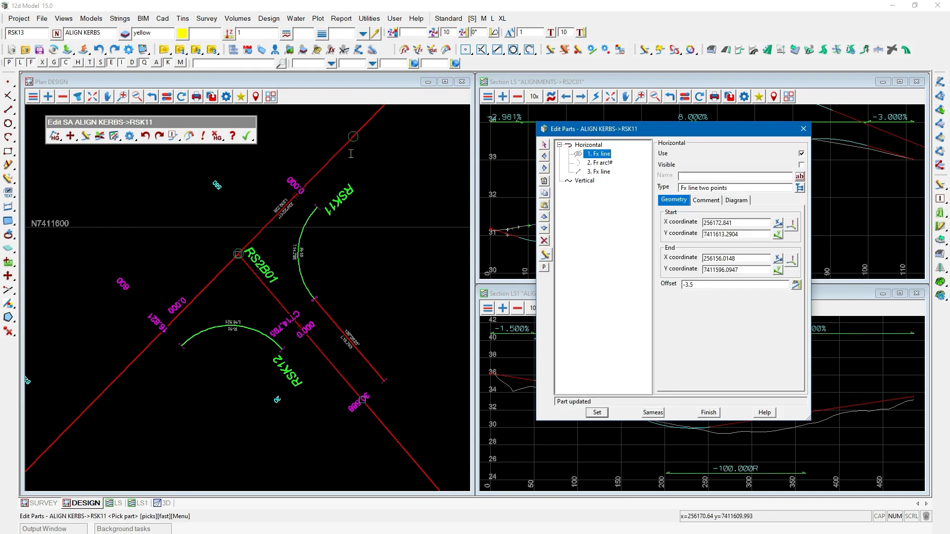
Review the name and comment of RSK11's kerb return arc part.
key(ctrl)
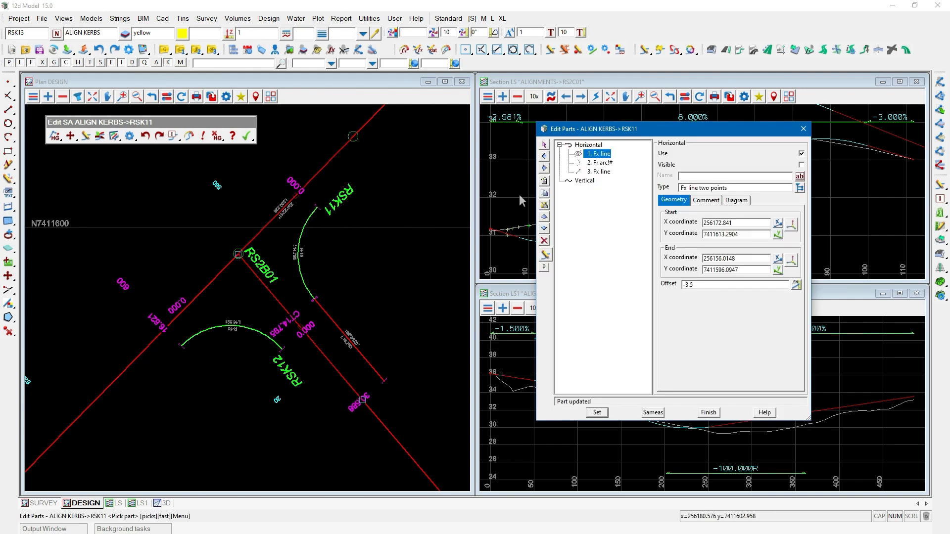
click(596, 163)
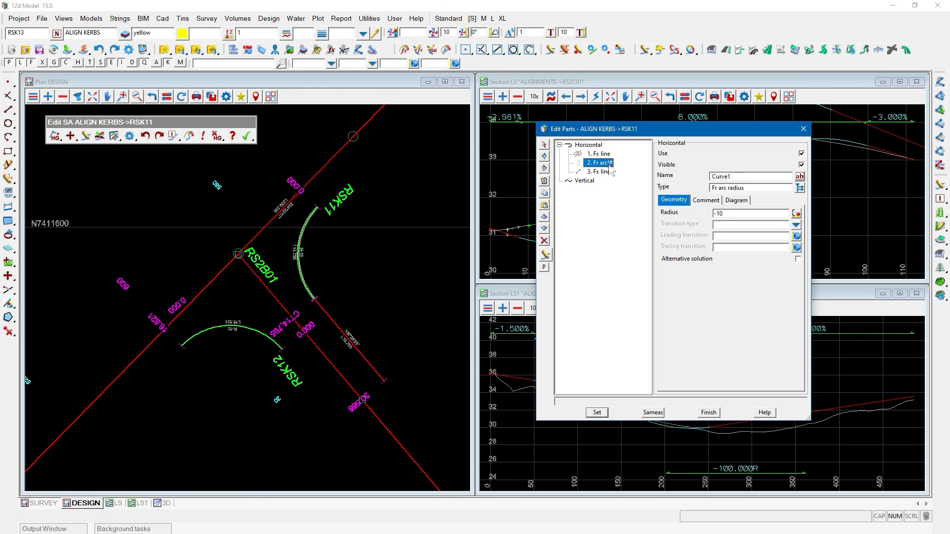
drag(733, 177, 711, 177)
key(ctrl)
click(705, 200)
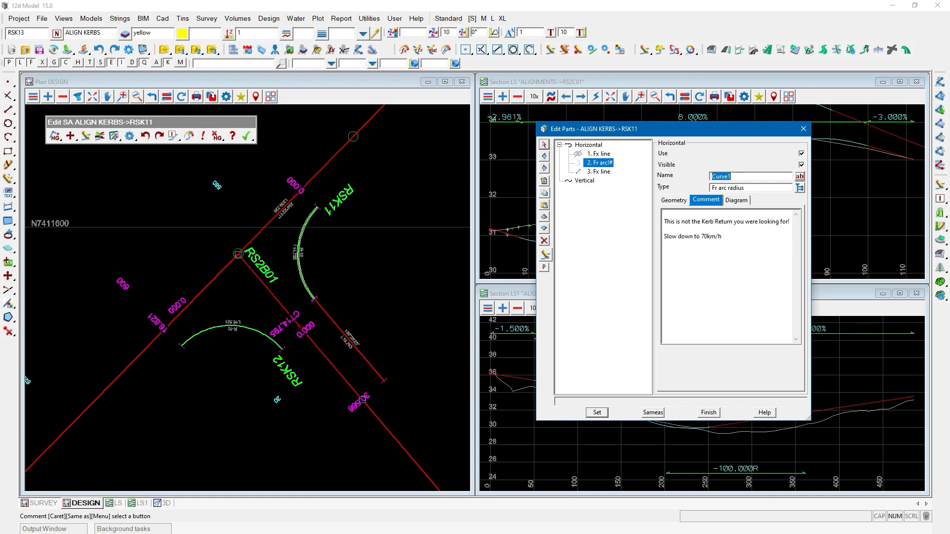
drag(723, 236, 664, 236)
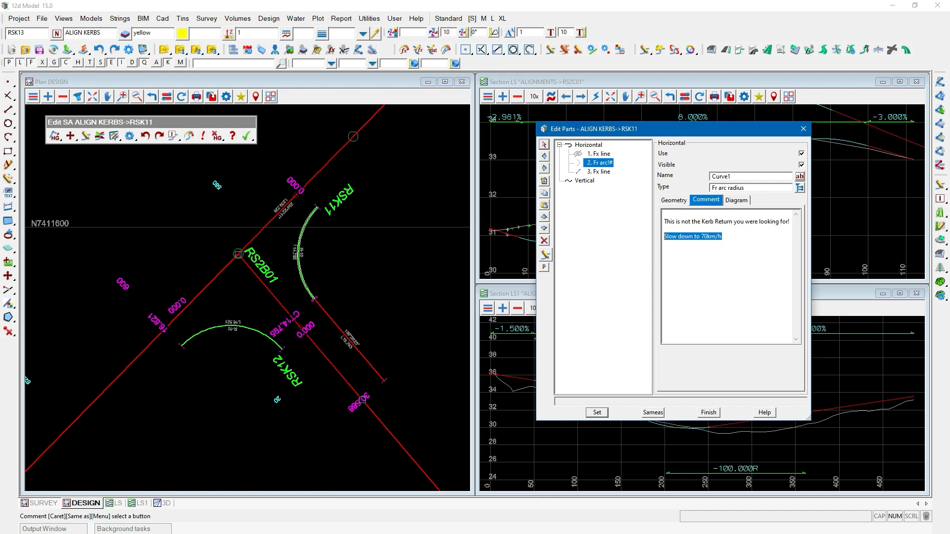
click(599, 173)
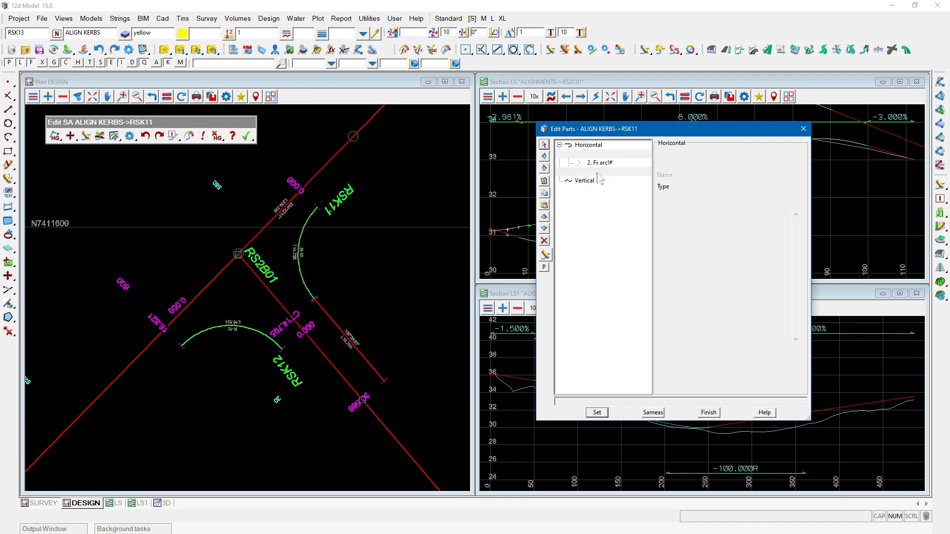
click(597, 165)
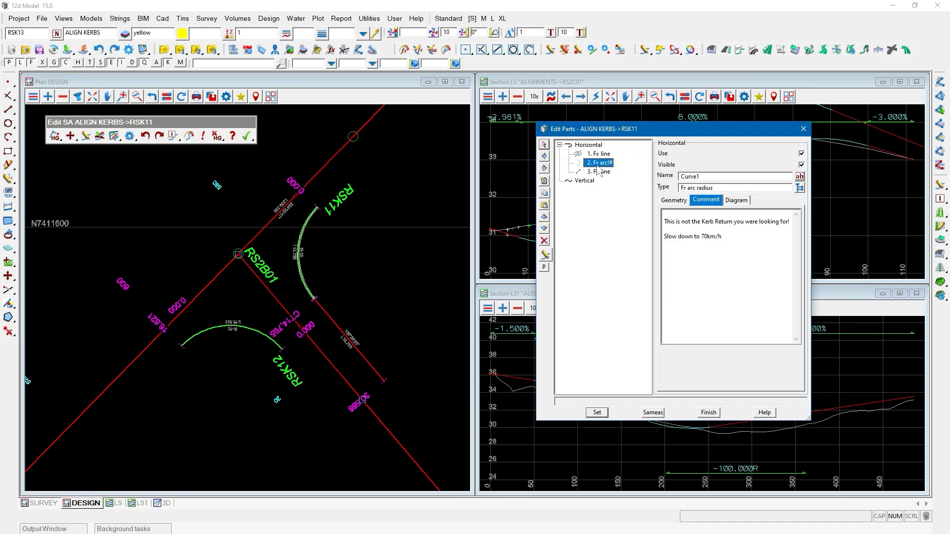
Finish editing RSK11 and start editing the RSK12 kerb return super alignment.
click(709, 412)
click(247, 136)
click(270, 169)
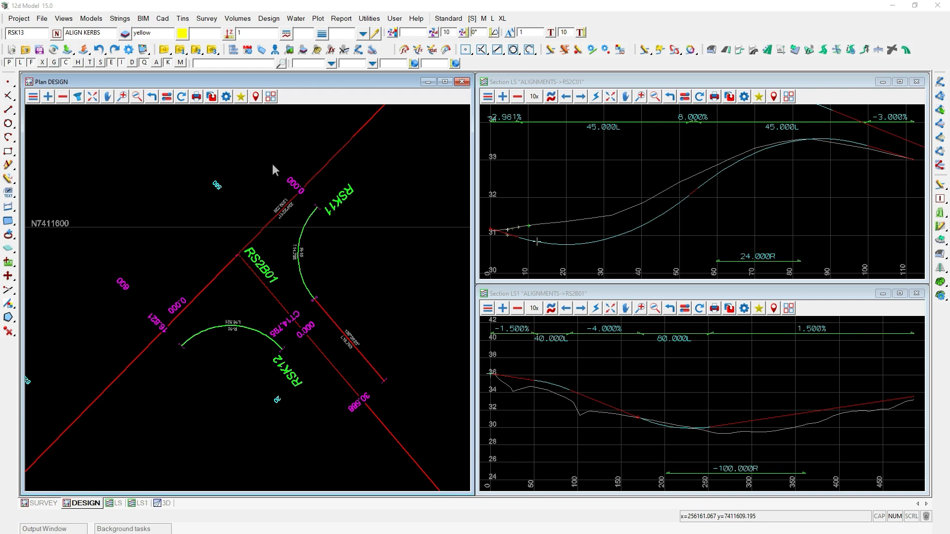
click(241, 319)
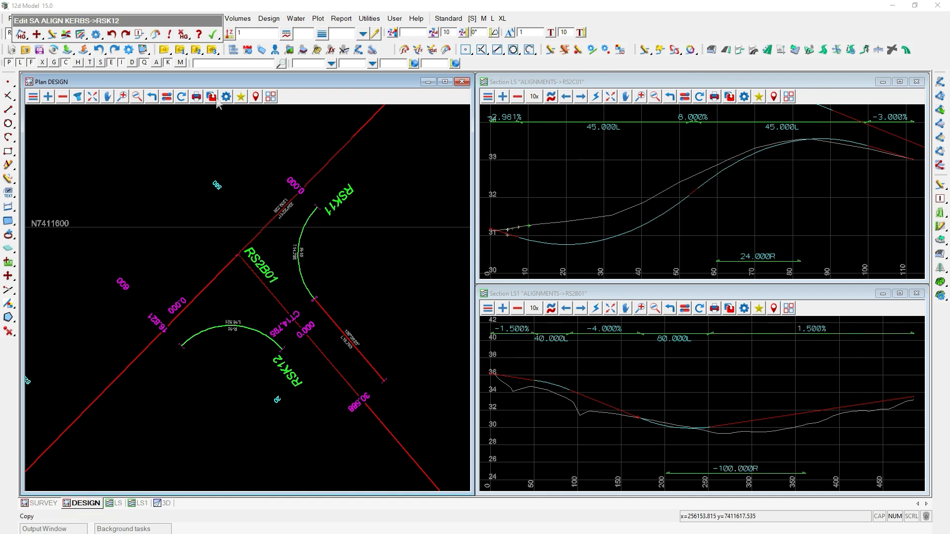
drag(157, 20, 179, 130)
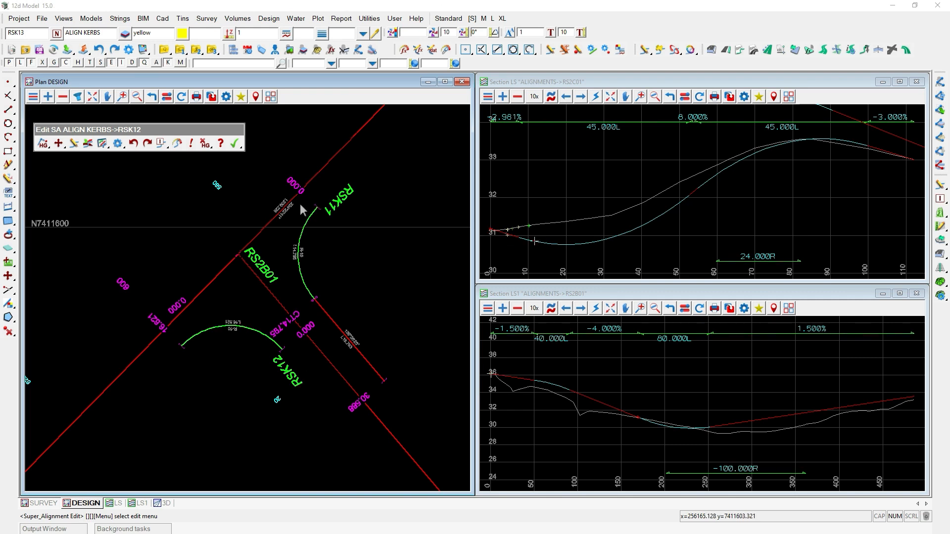
Open RSK12's horizontal parts and inspect the first fixed line's reference settings to RS2B01.
click(103, 144)
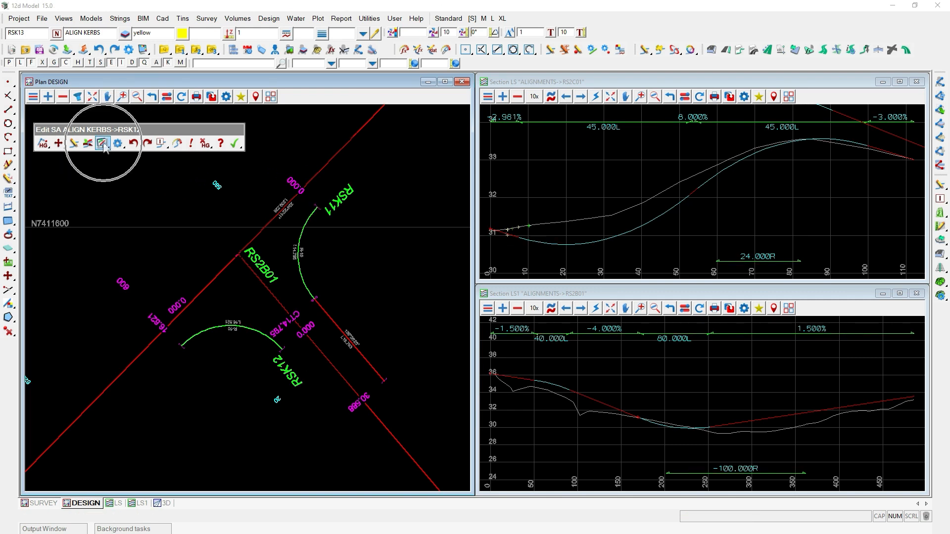
drag(153, 151, 563, 130)
click(540, 137)
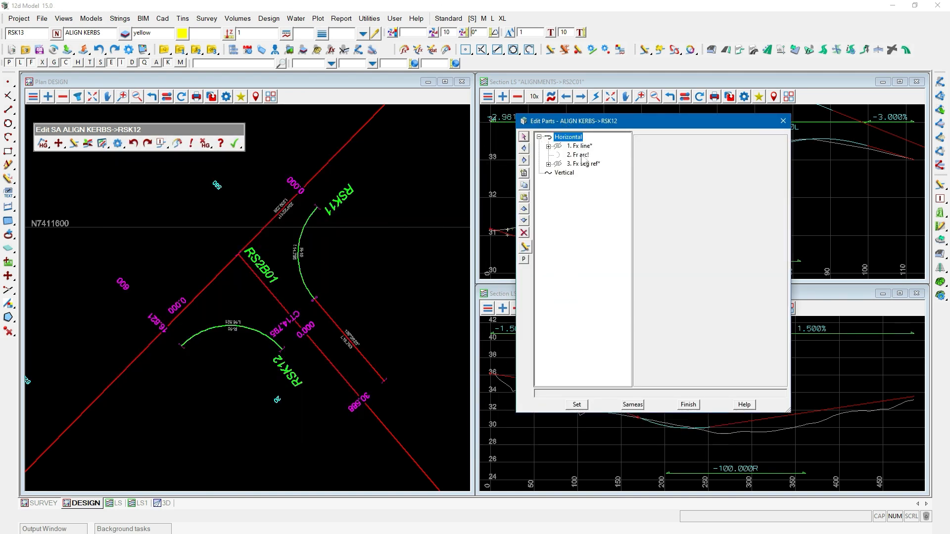
click(582, 147)
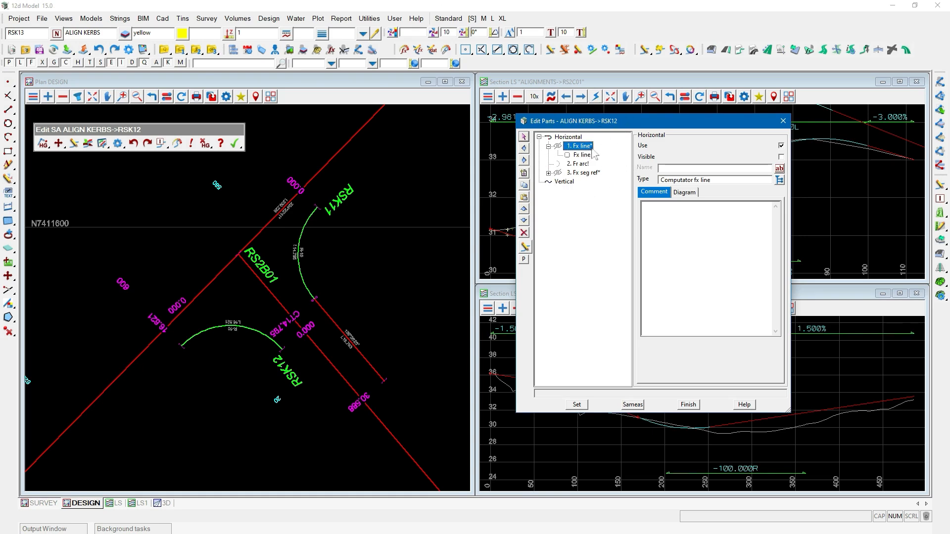
click(588, 156)
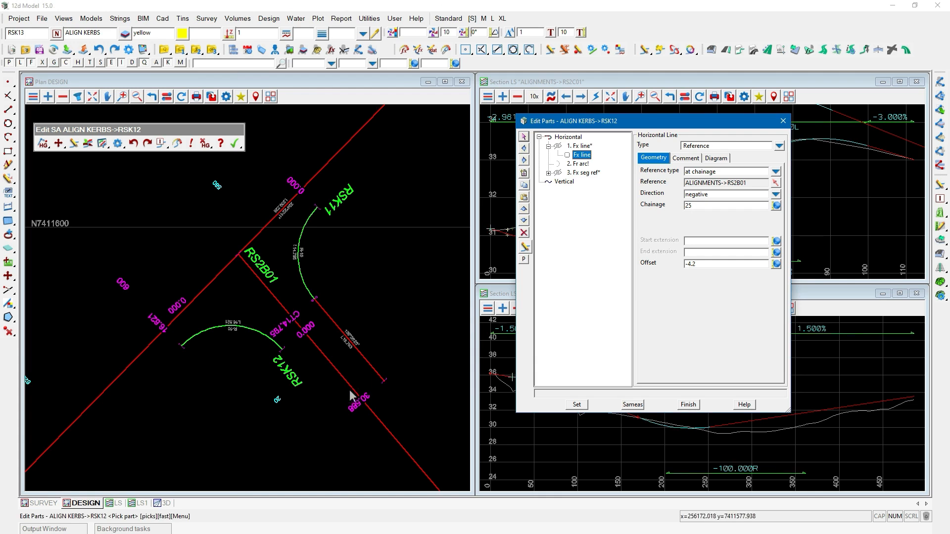
click(776, 183)
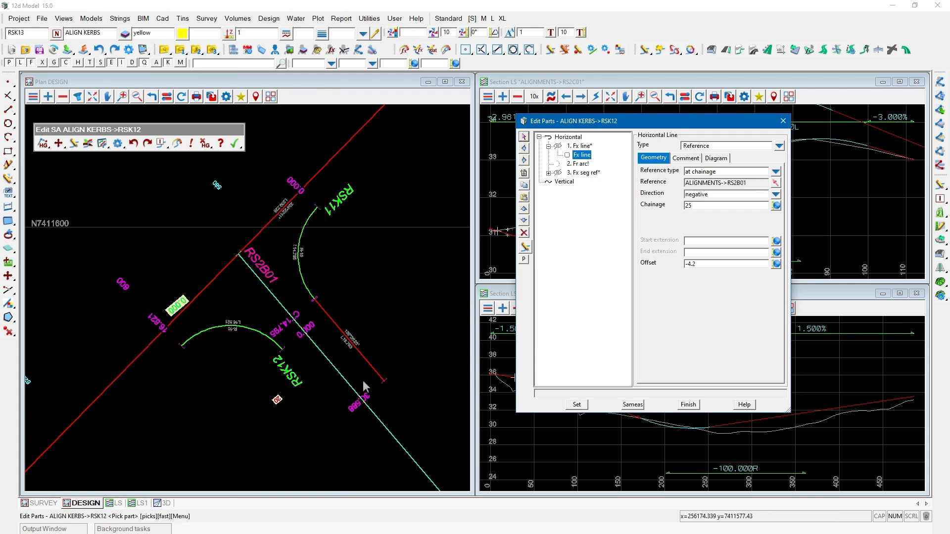
key(ctrl)
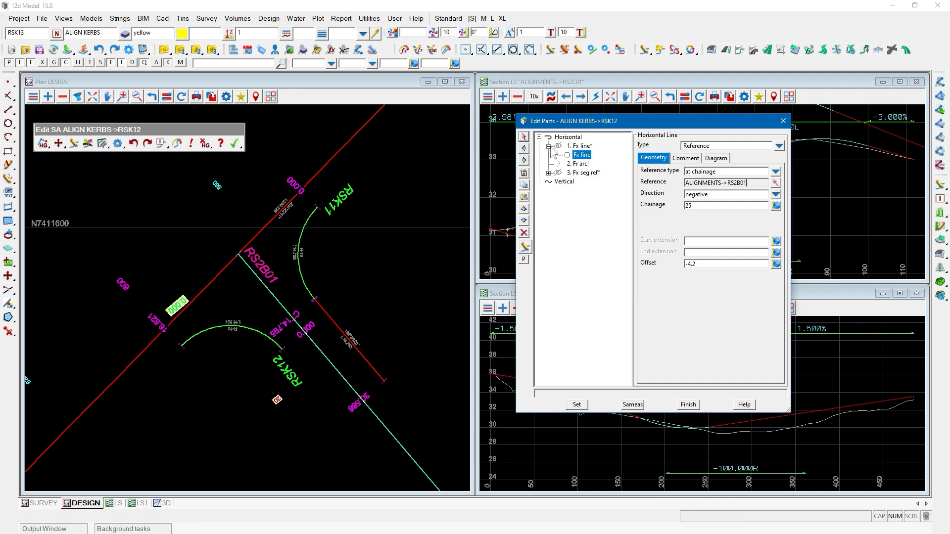
Make RSK12's first fixed line visible and apply the change.
click(583, 147)
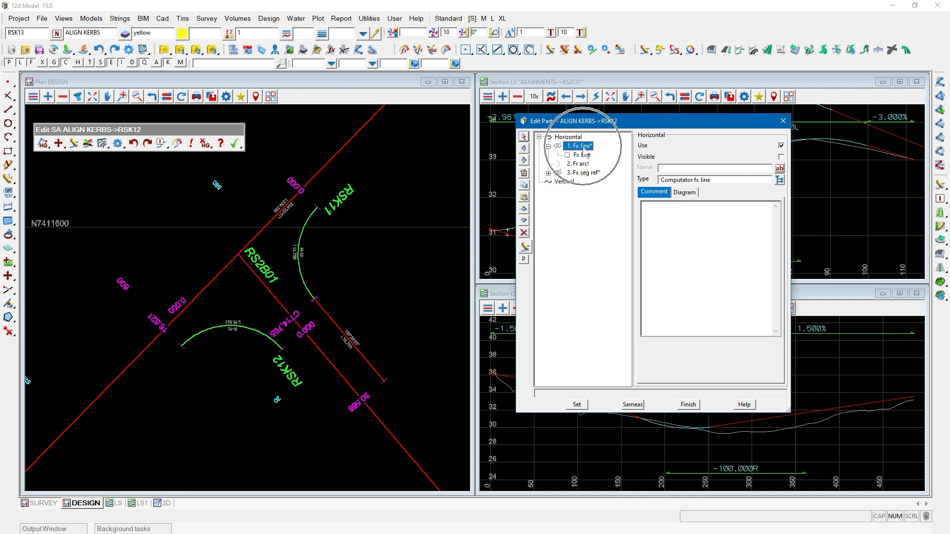
click(649, 158)
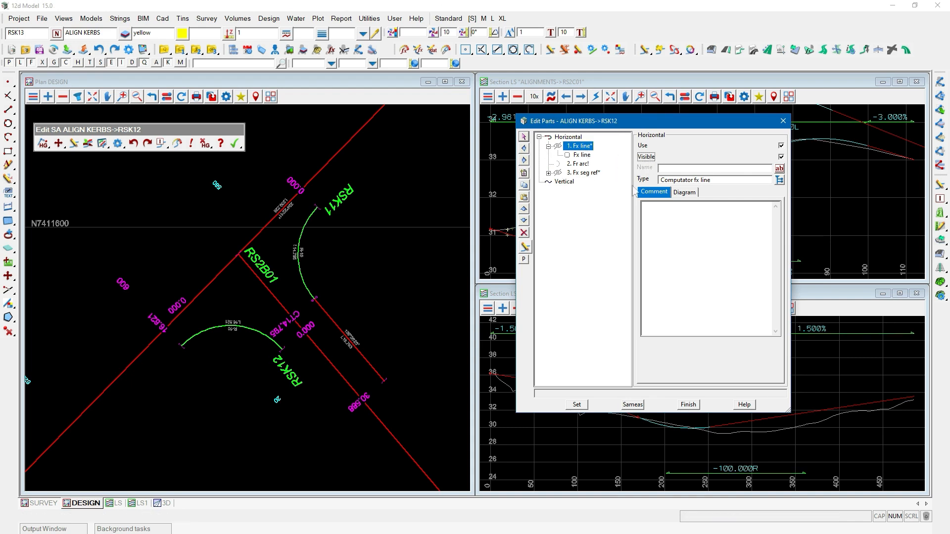
click(576, 404)
Set the fixed line's start extension to 186.742-10 and apply it.
scroll(185, 255, down, 5)
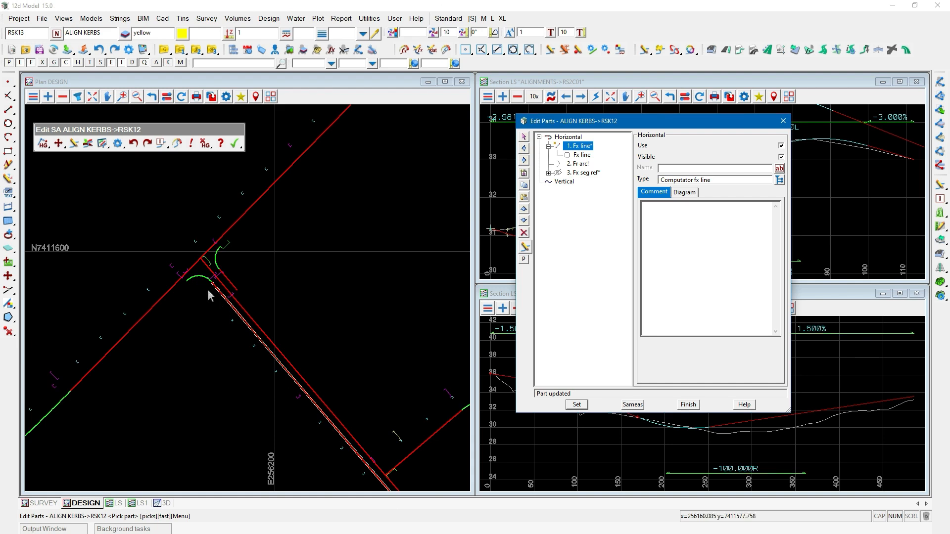
scroll(207, 288, up, 5)
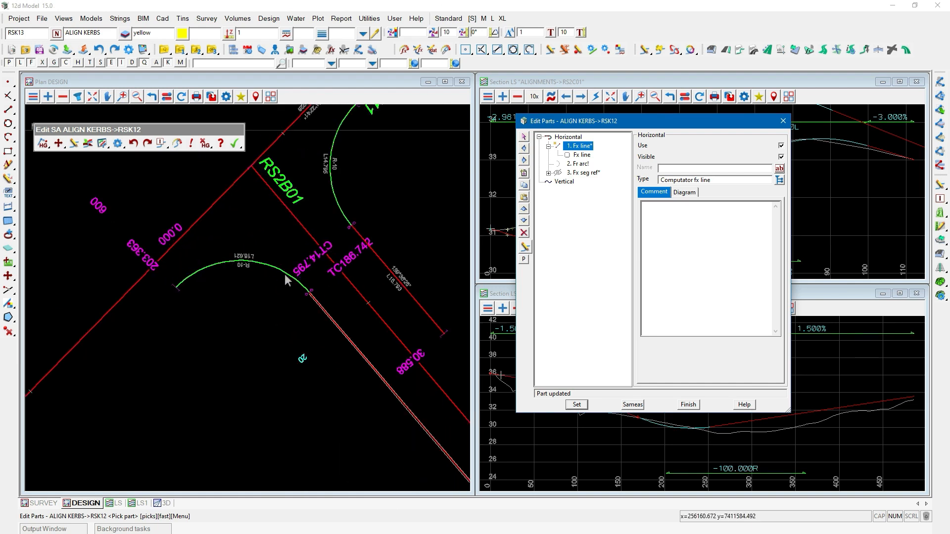
scroll(283, 275, up, 2)
click(575, 155)
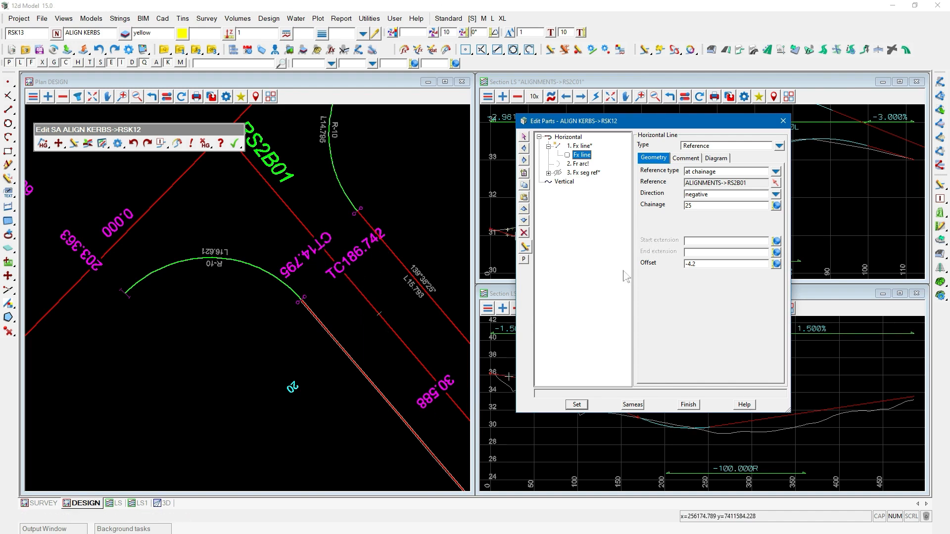
text(186.742-10)
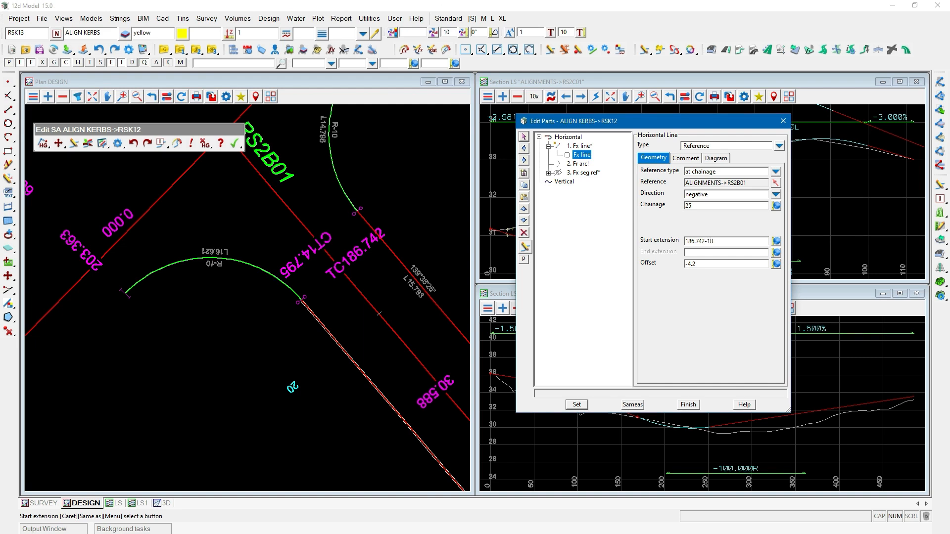
key(Tab)
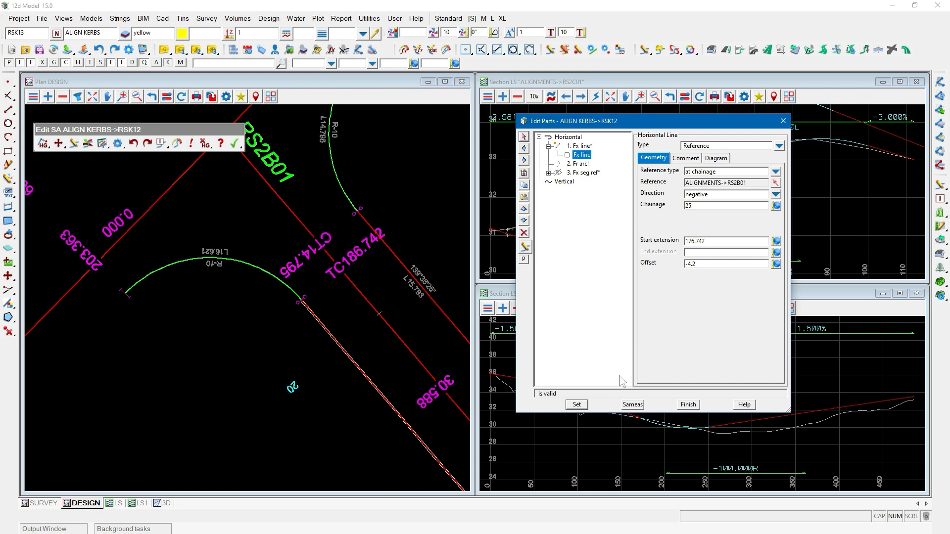
click(577, 405)
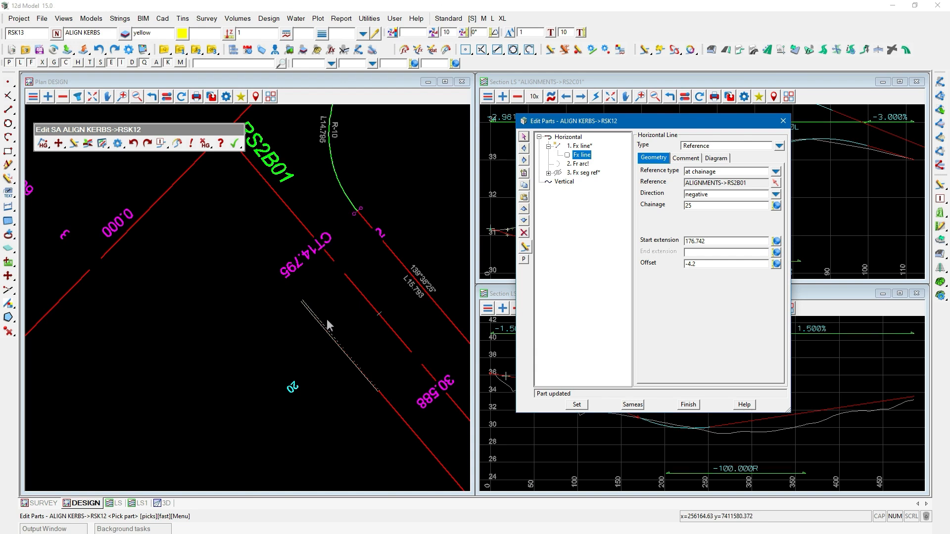
Inspect RSK12's kerb return arc part.
scroll(326, 319, down, 1)
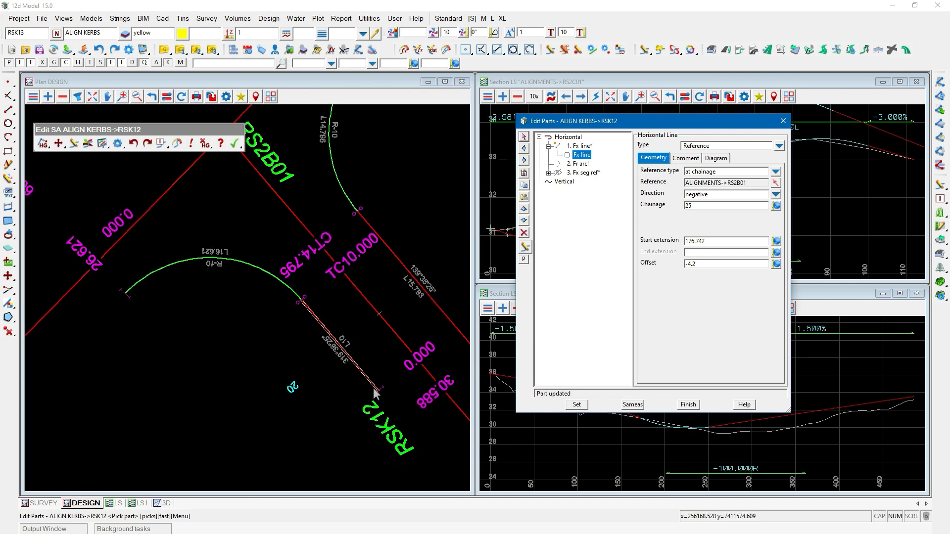
click(580, 165)
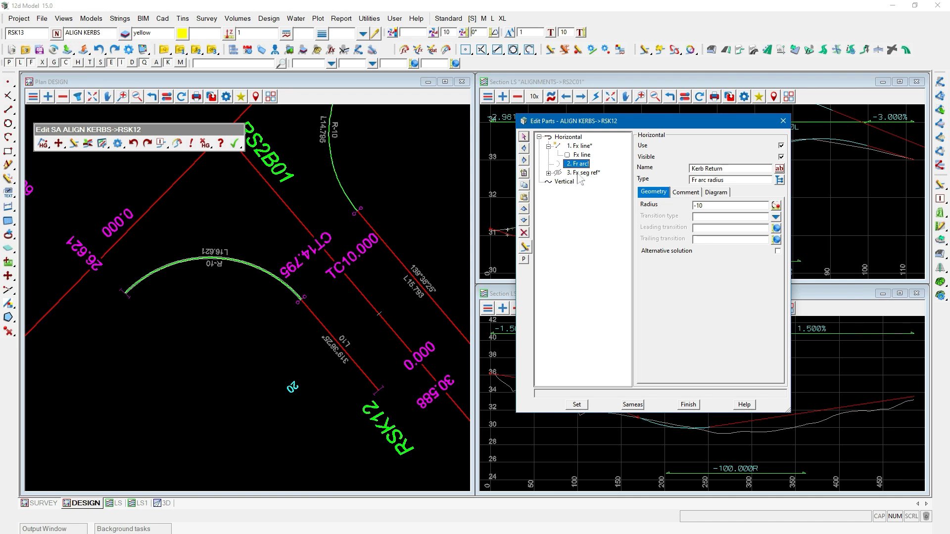
click(549, 146)
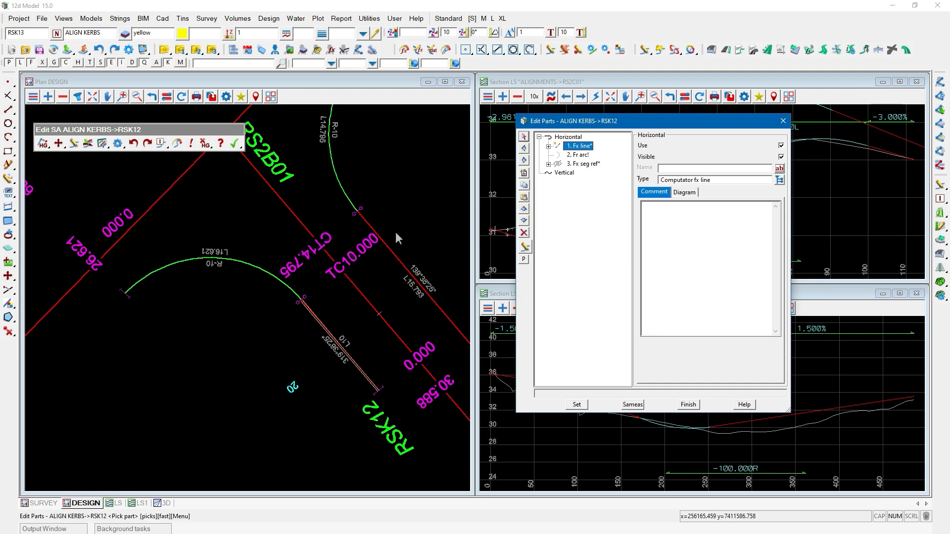
Browse the available part types for RSK12's third segment reference part without changing it.
double_click(584, 164)
click(779, 180)
click(795, 289)
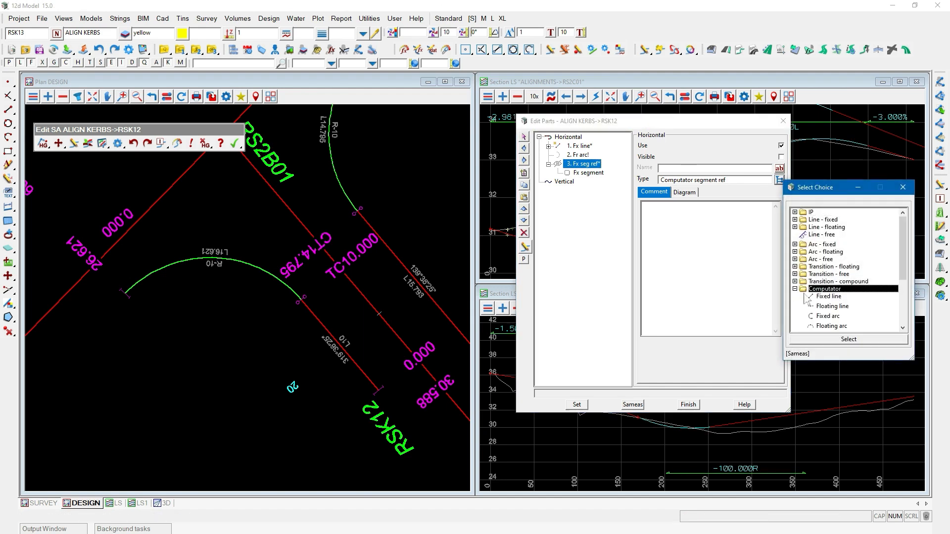
drag(838, 360, 848, 474)
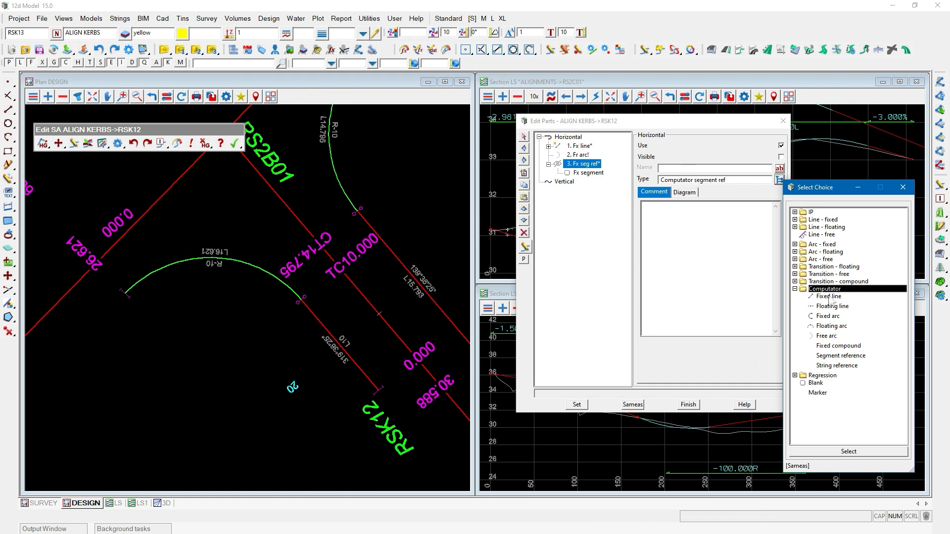
scroll(396, 269, down, 4)
scroll(414, 248, down, 3)
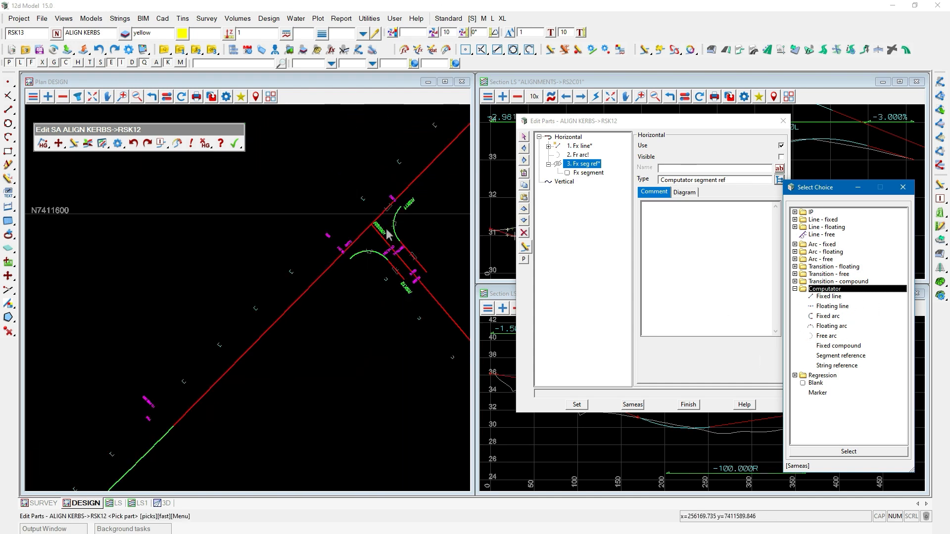
click(182, 416)
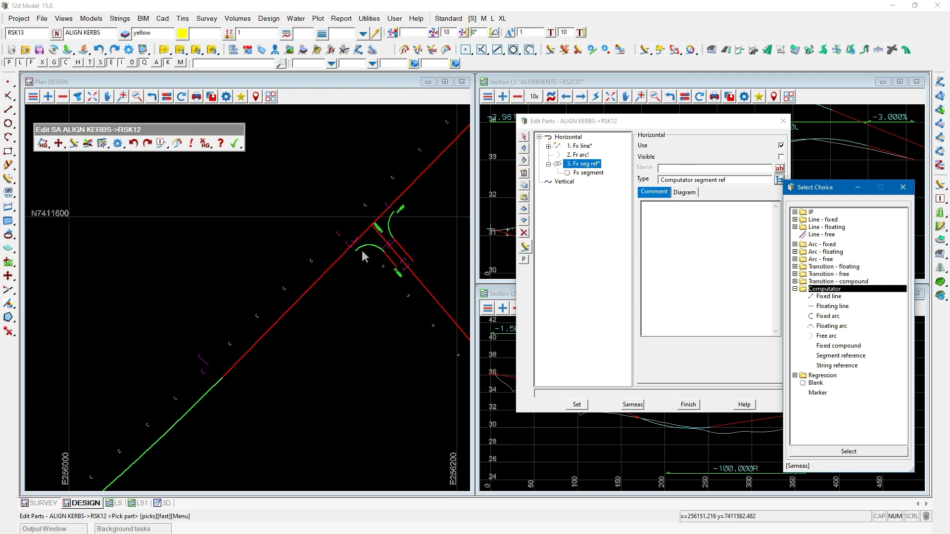
scroll(361, 250, up, 2)
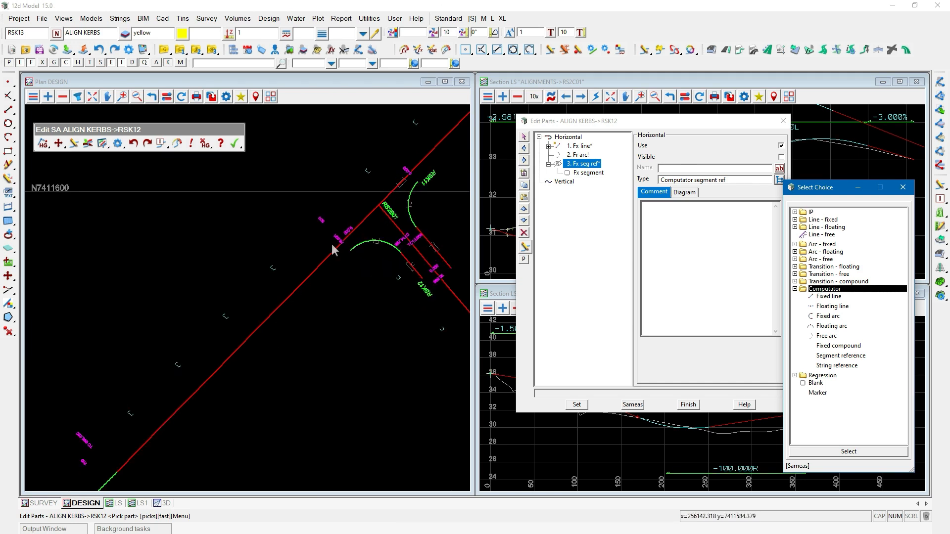
click(835, 318)
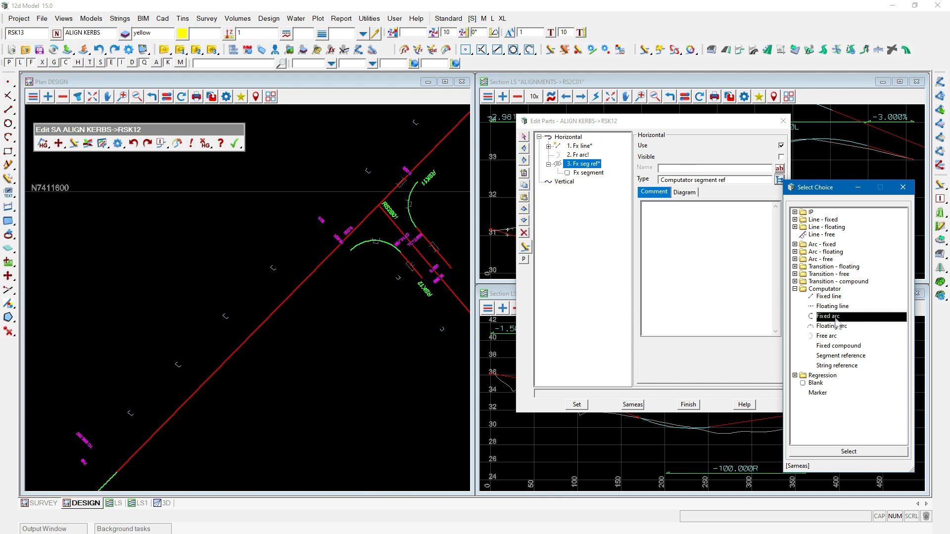
click(831, 297)
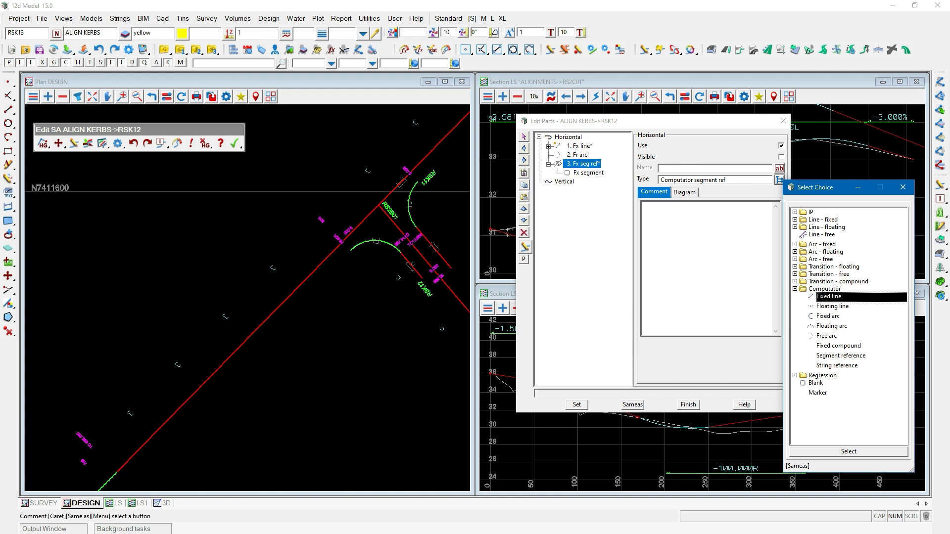
click(343, 240)
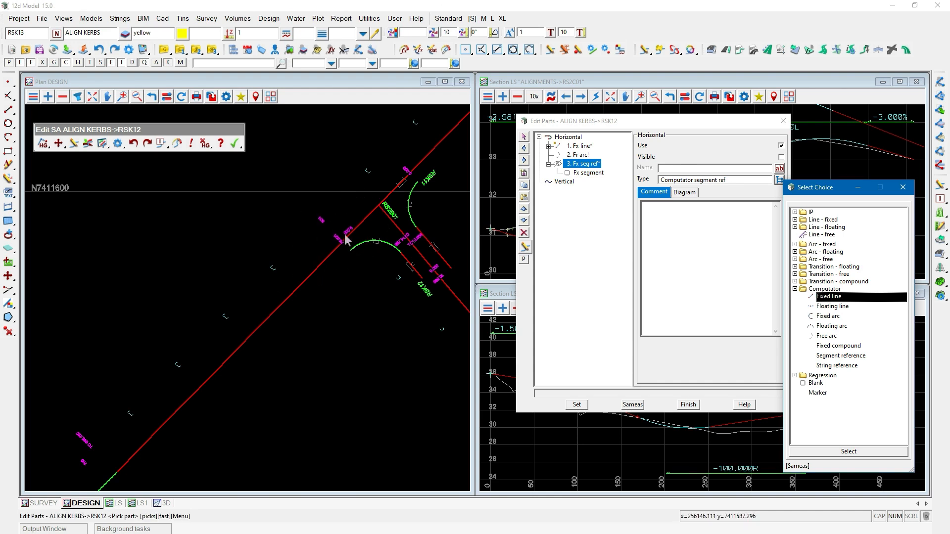
click(840, 357)
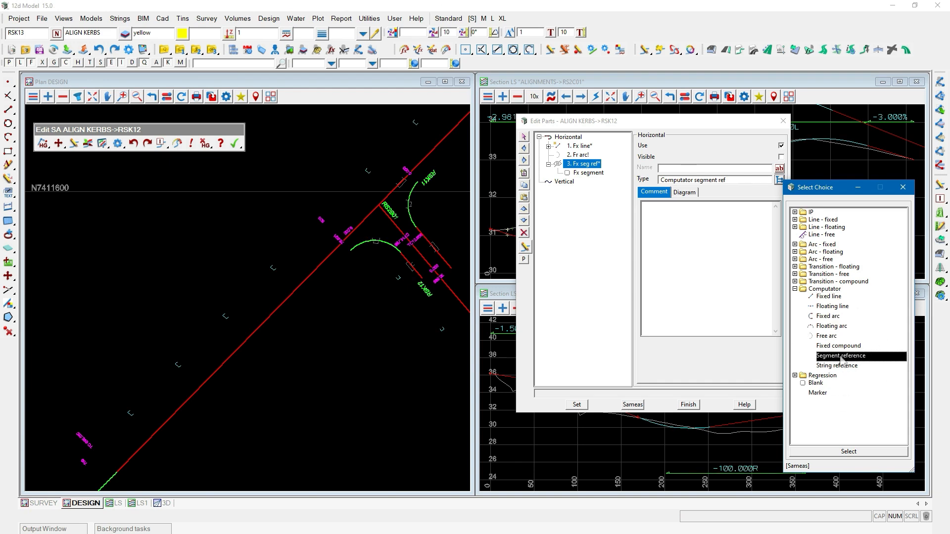
click(903, 187)
Re-pick ALIGNMENTS->RS2A01 as the reference string for RSK12's dropped-point segment part.
click(585, 172)
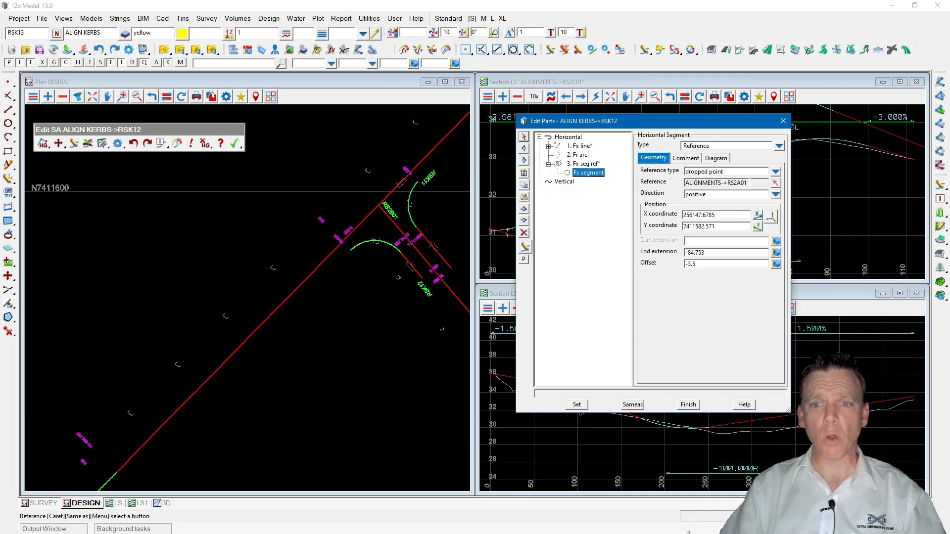
click(775, 183)
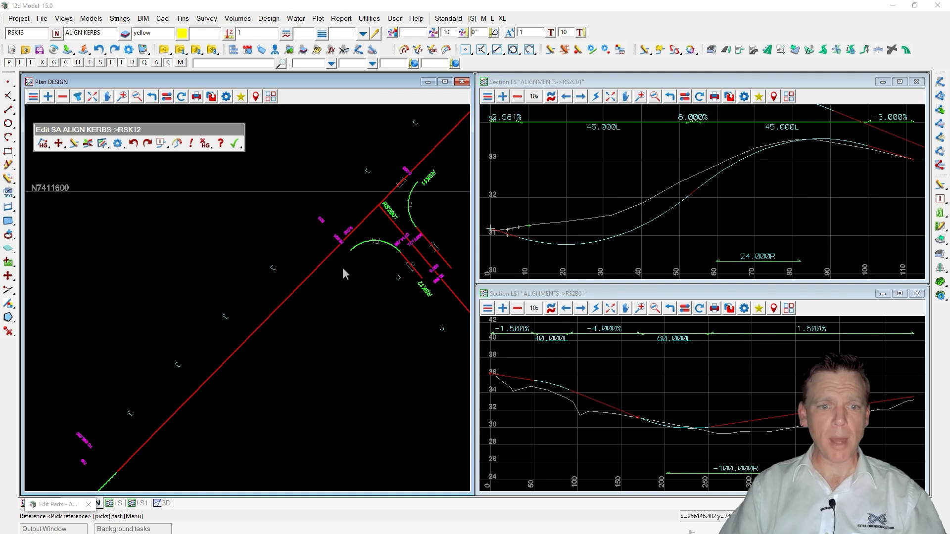
click(314, 266)
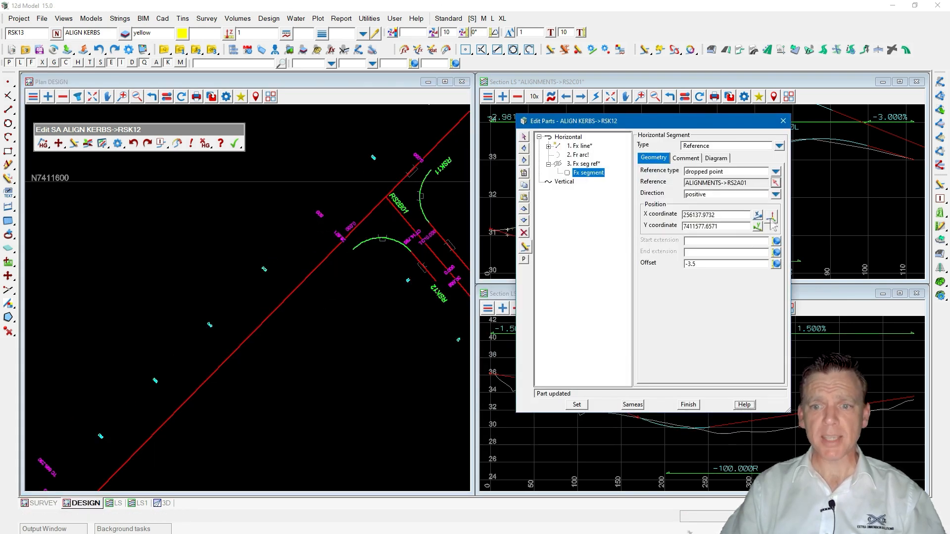
click(362, 261)
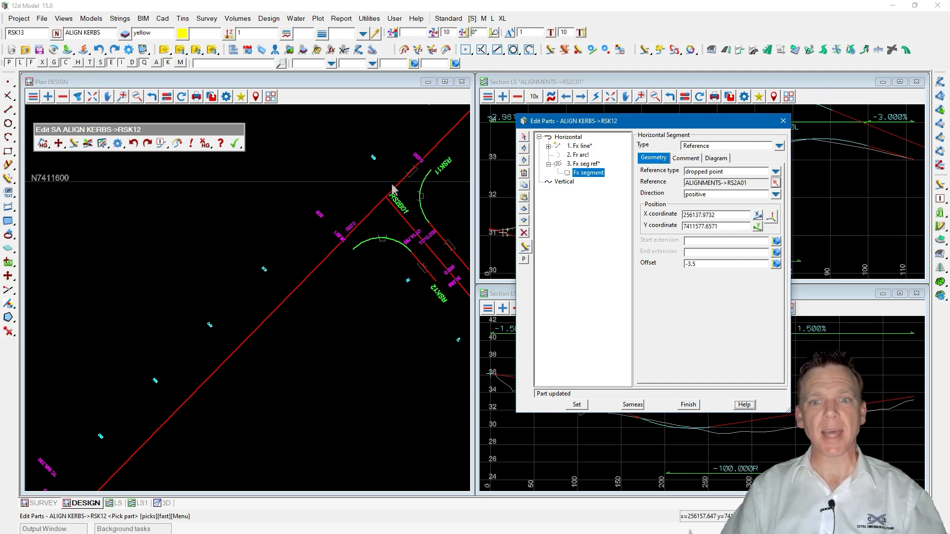
Close RSK12's parts editor and finish its super alignment edit.
click(584, 165)
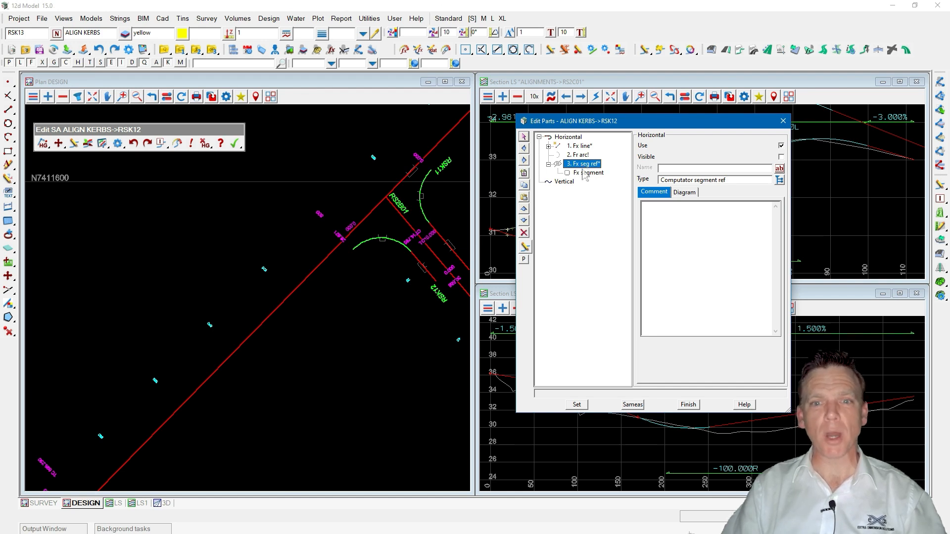
click(583, 172)
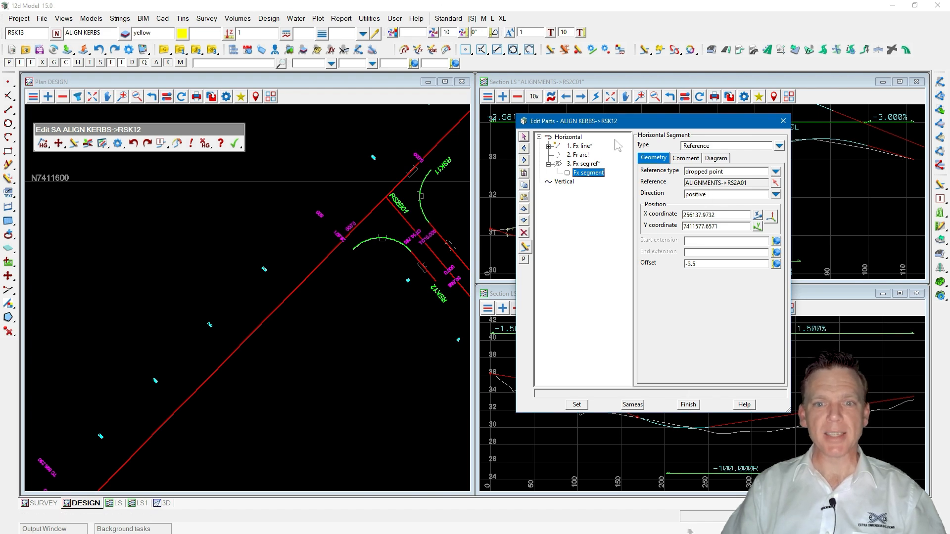
click(689, 404)
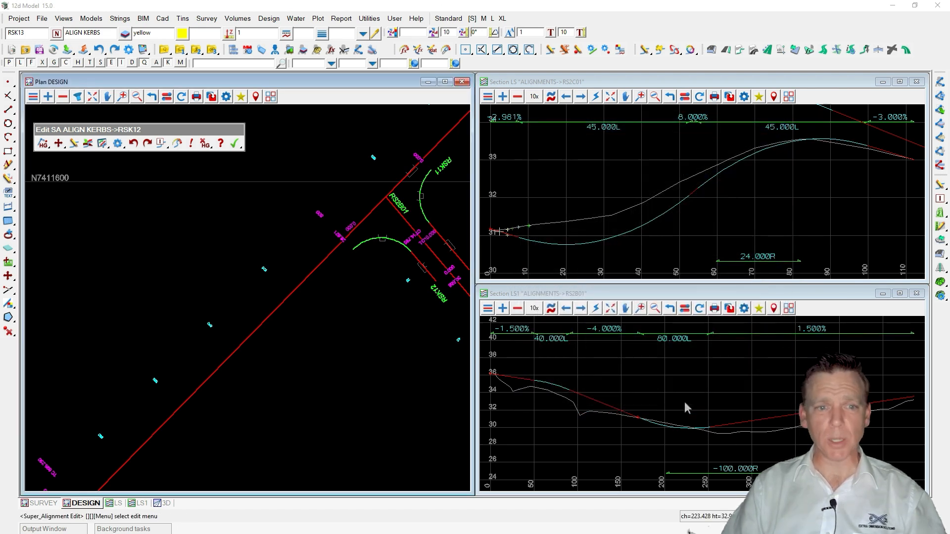
click(234, 143)
click(262, 178)
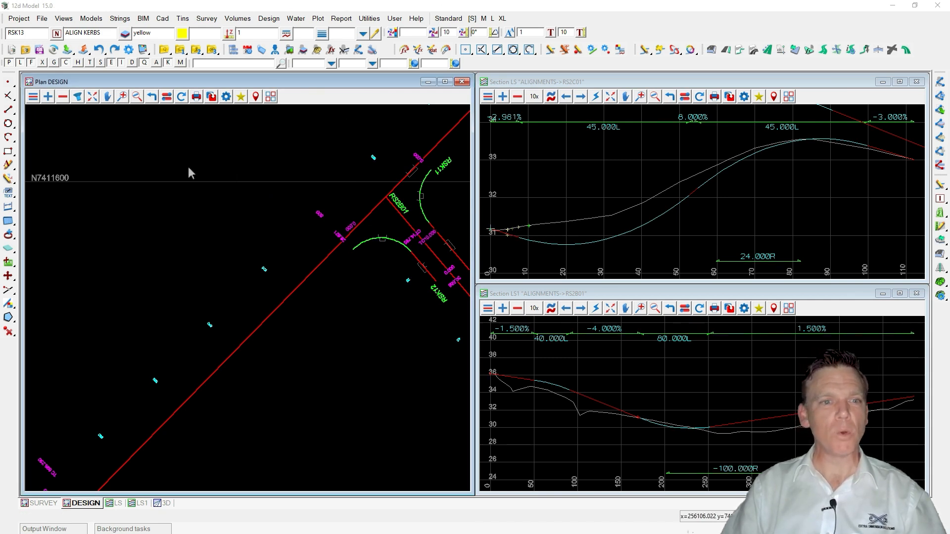
scroll(149, 203, down, 5)
scroll(321, 307, up, 2)
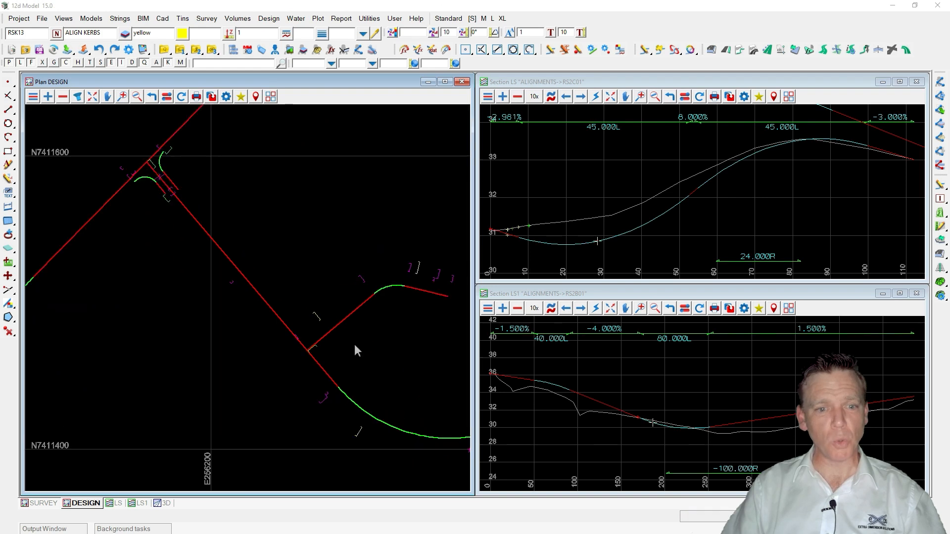
Open the Computator Kreturn & Culdesac Create tool.
click(269, 19)
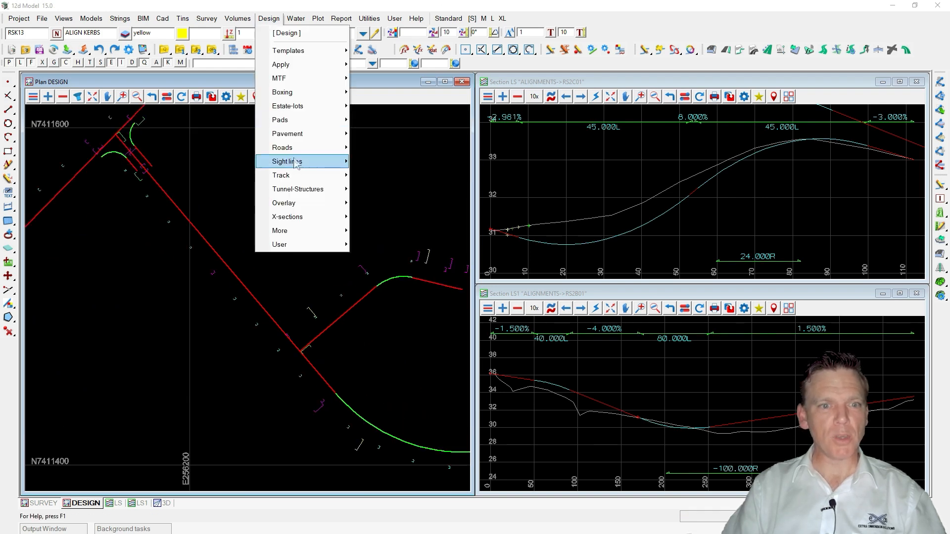
mouse_move(299, 152)
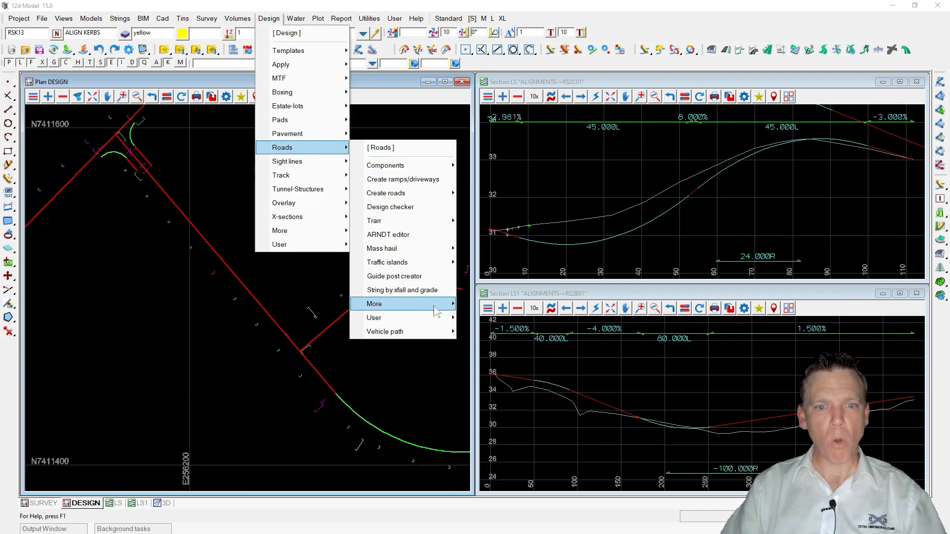
mouse_move(396, 304)
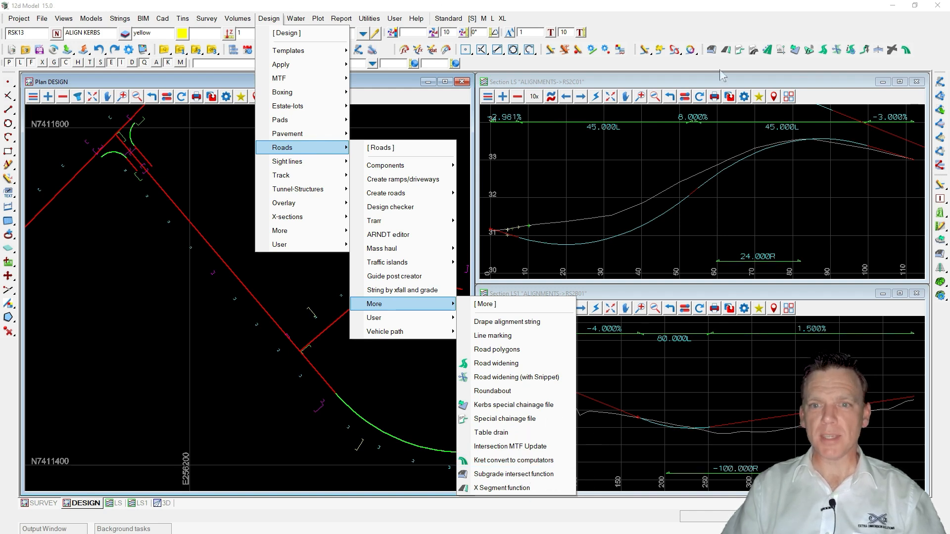
click(706, 55)
drag(705, 49, 713, 138)
click(812, 140)
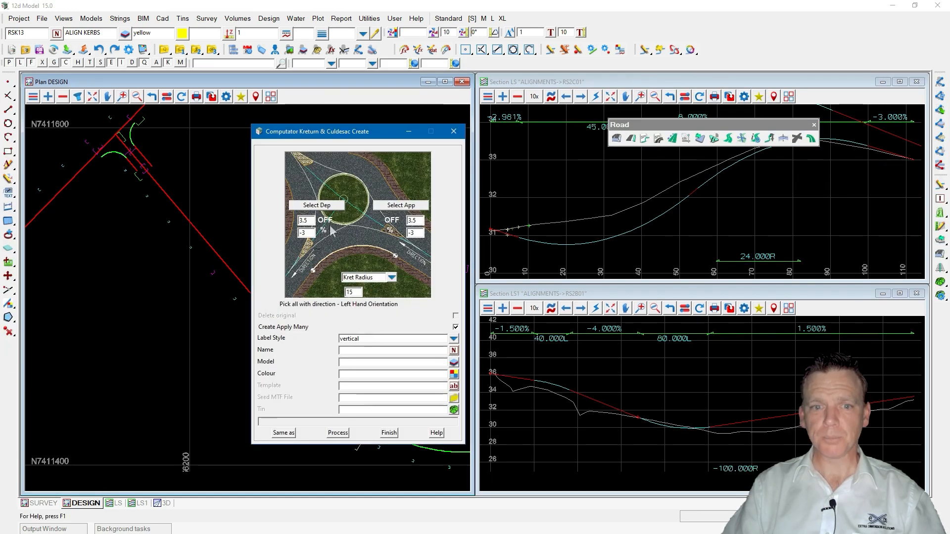
drag(306, 138, 553, 174)
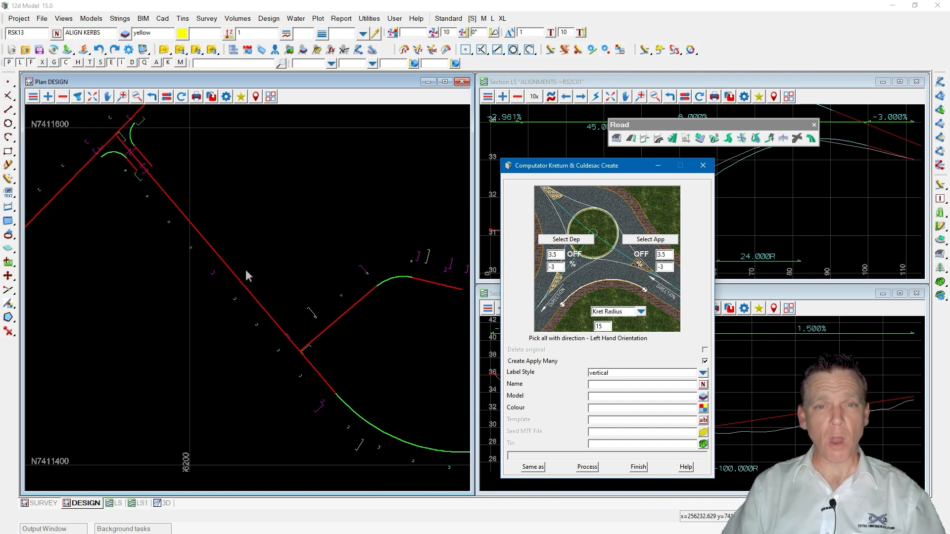
Select RS2B01 as the approach string and RS2C01 as the departure string for the kerb return.
scroll(341, 374, up, 2)
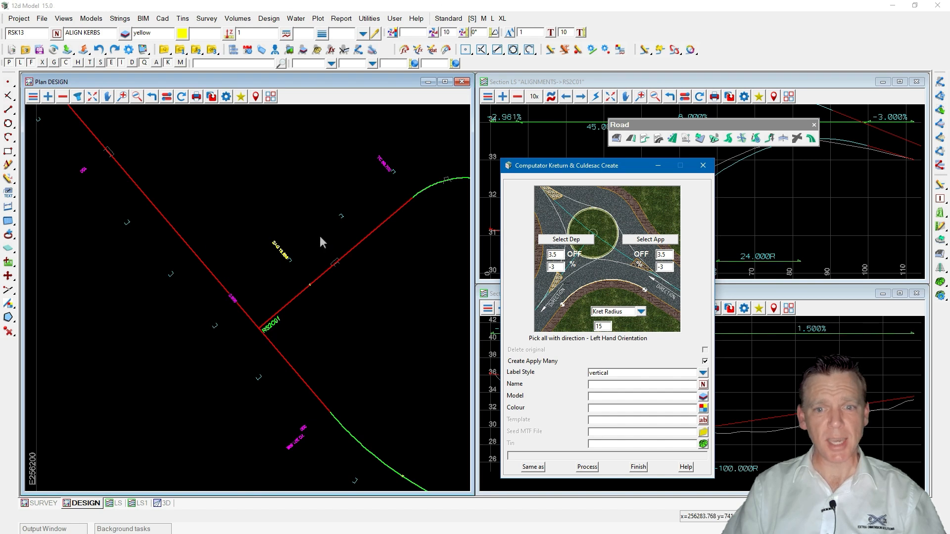
click(643, 240)
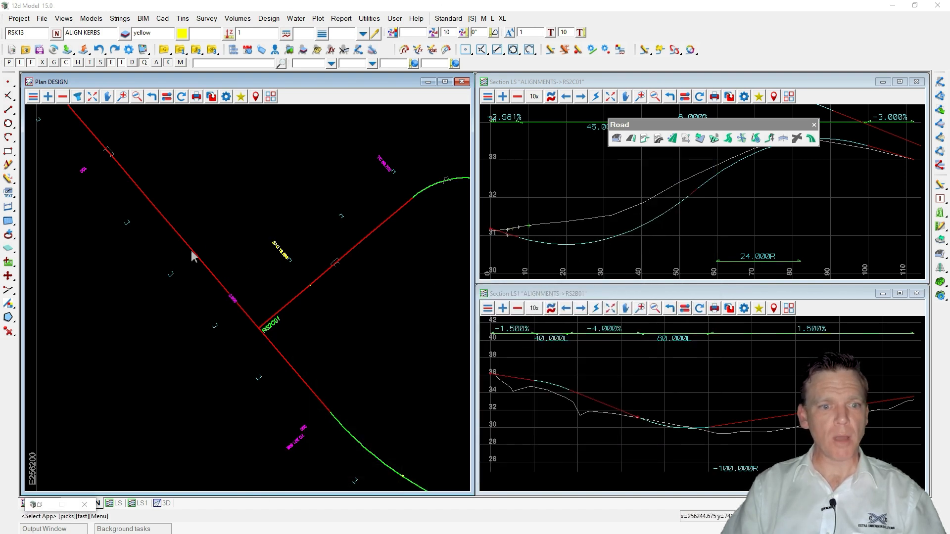
click(206, 270)
click(206, 270)
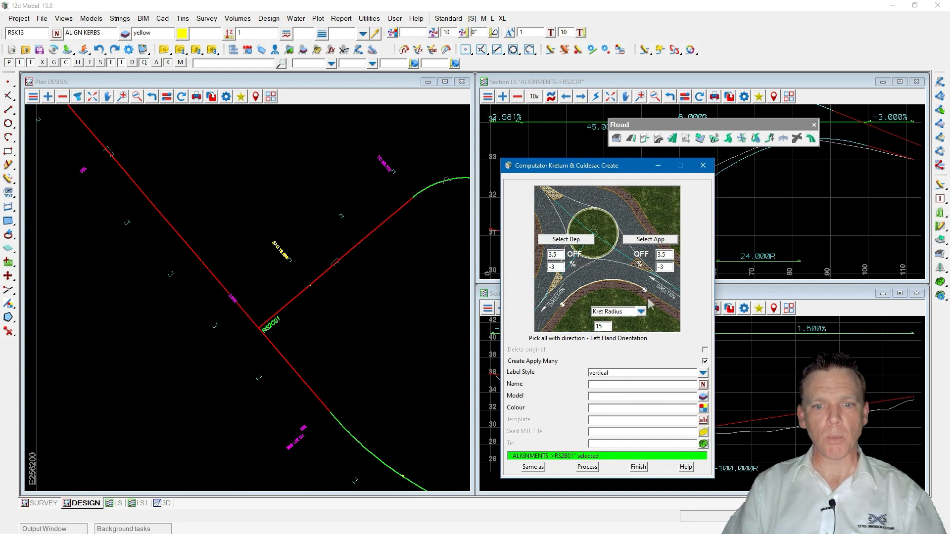
key(ctrl)
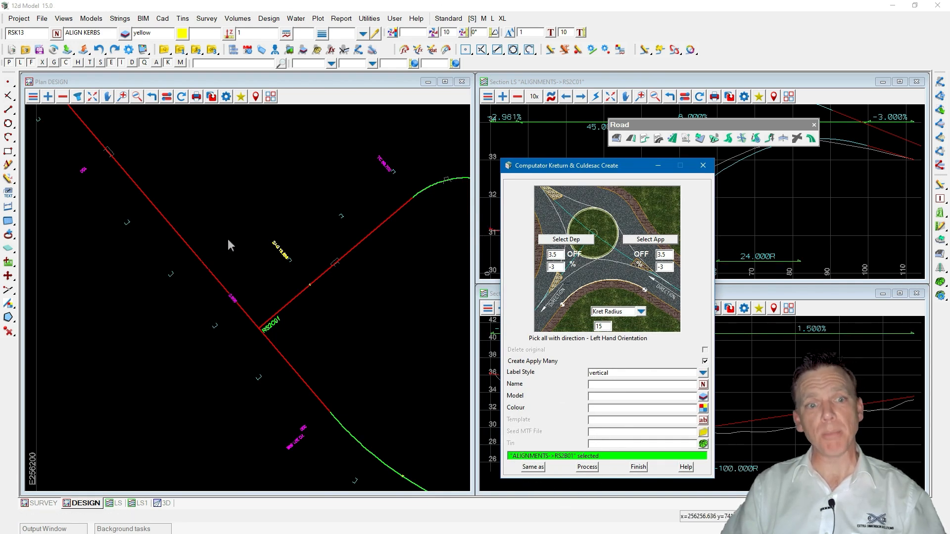
key(ctrl)
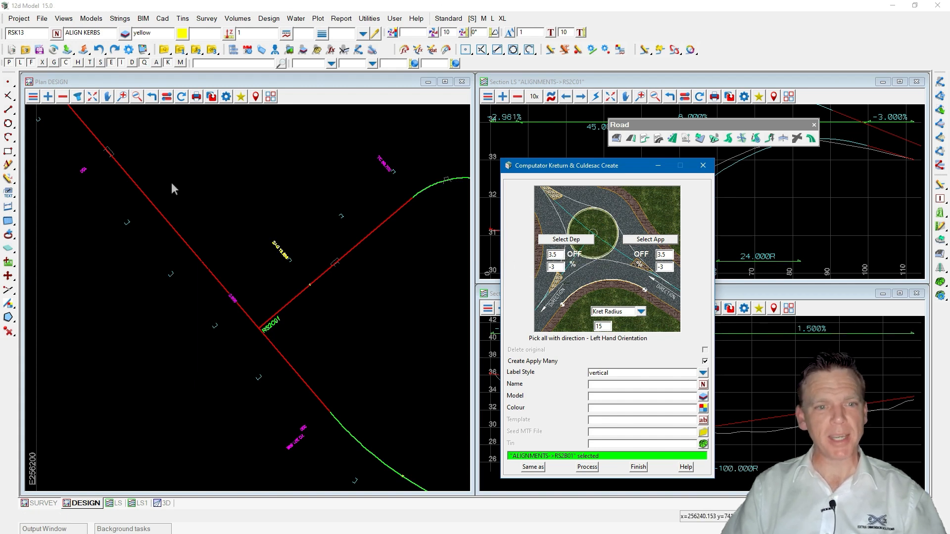
key(ctrl)
click(573, 240)
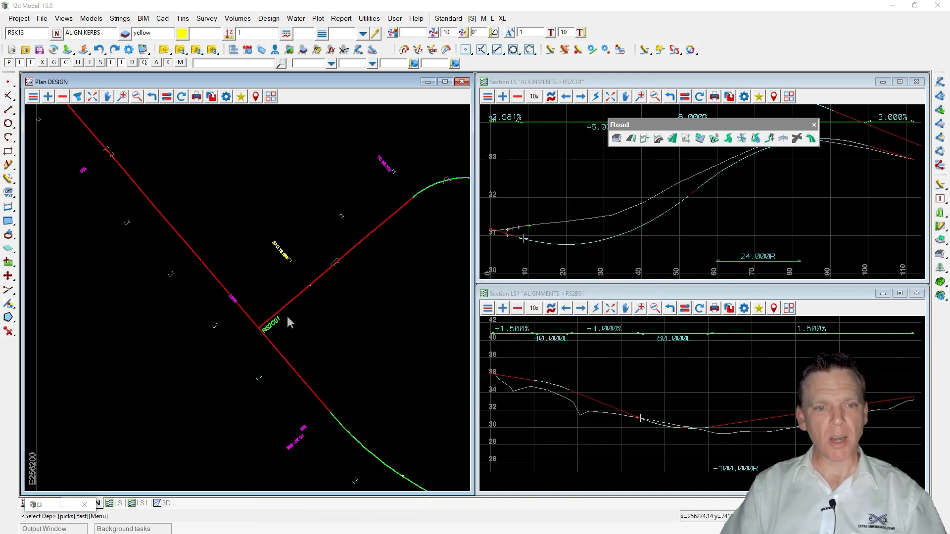
click(335, 267)
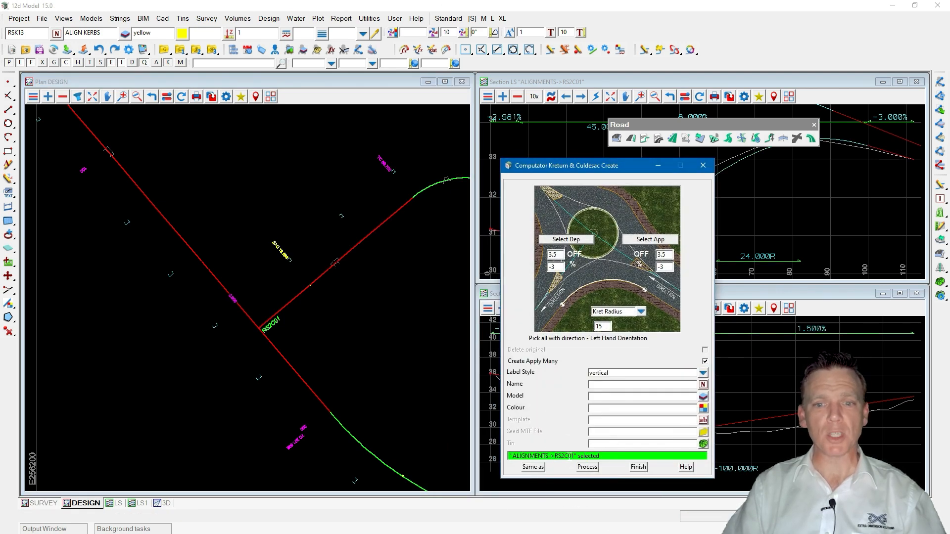
Set the approach offset to 4.2, the departure offset to 2.7 and the kerb return radius to 10.
click(665, 254)
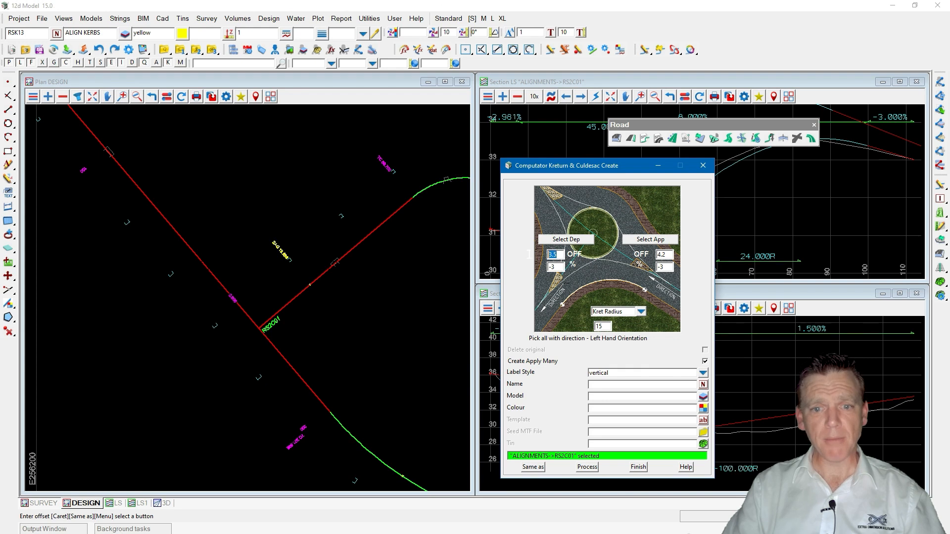
text(7)
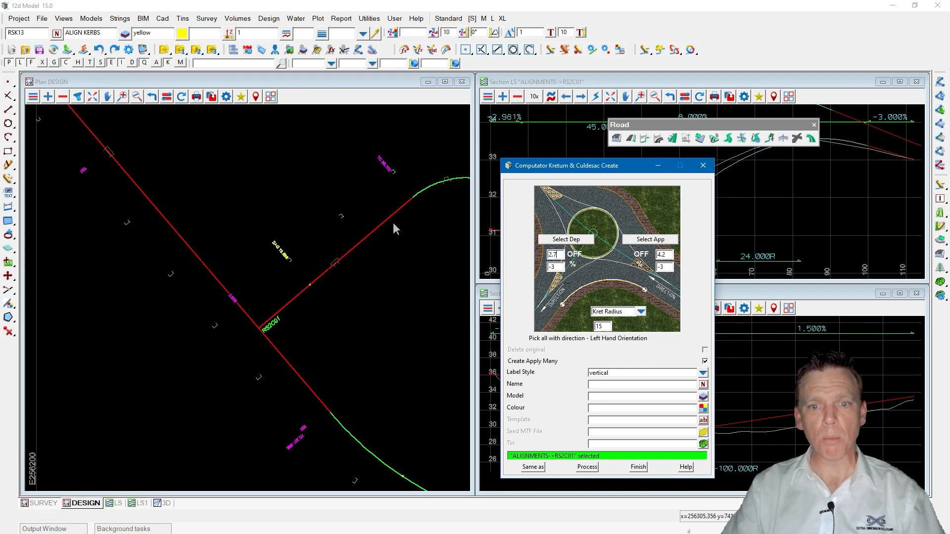
double_click(599, 327)
text(1)
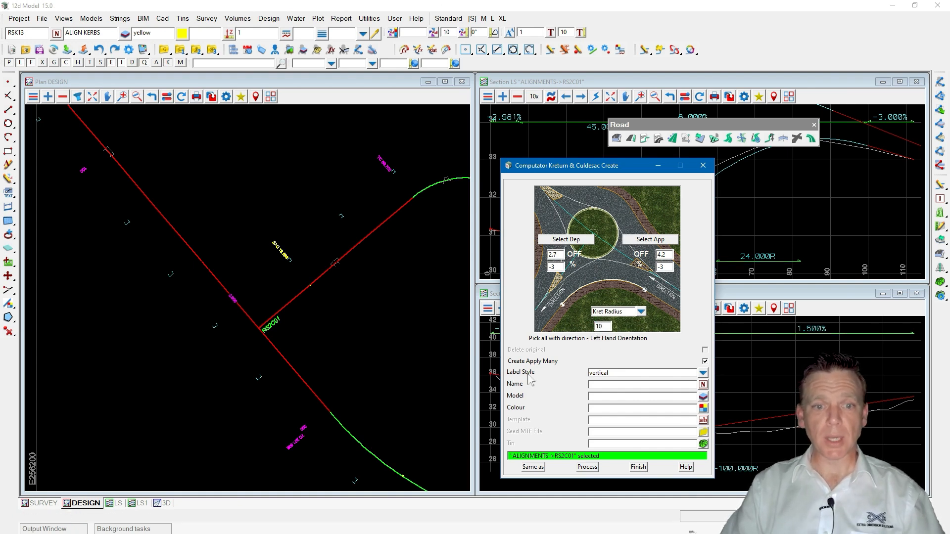
Set the label style to KERBS LHS and copy the name, model and colour from the existing RSK11 string.
click(703, 372)
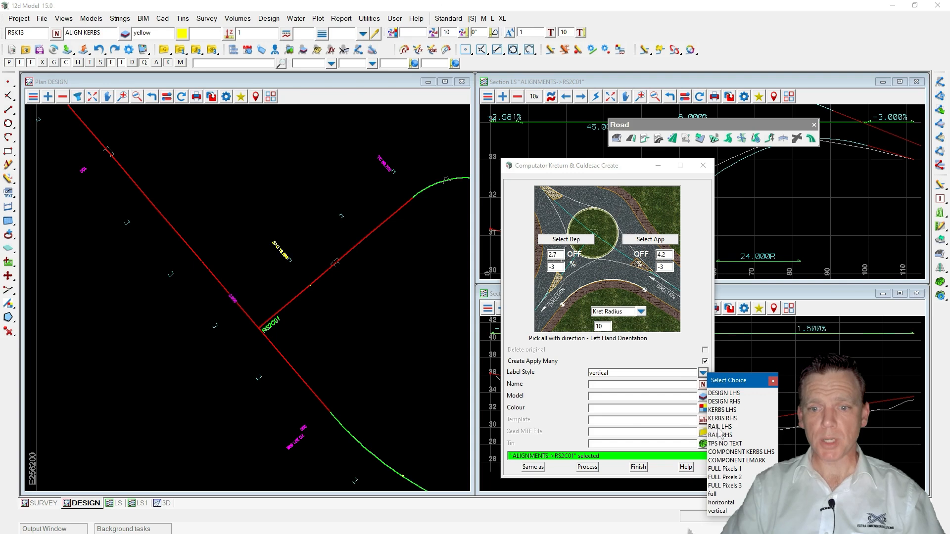
click(722, 409)
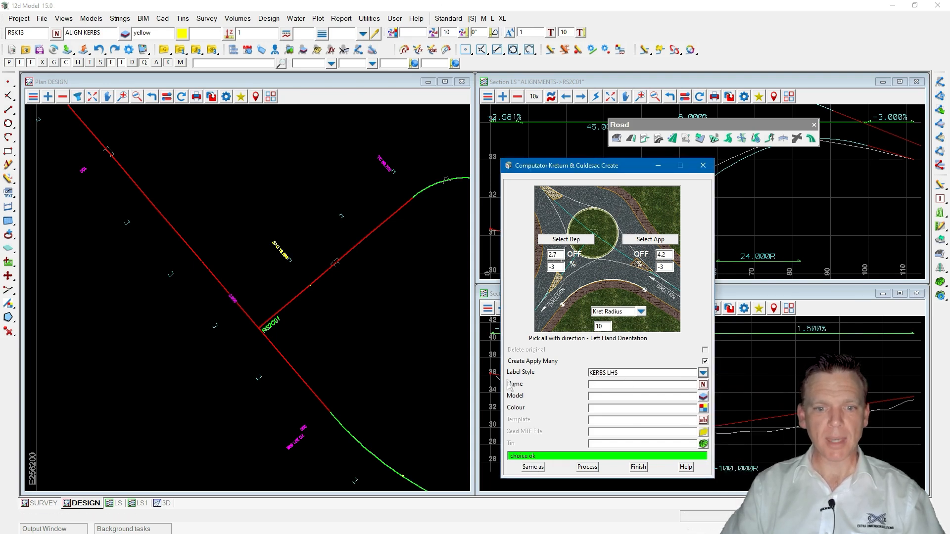
click(533, 467)
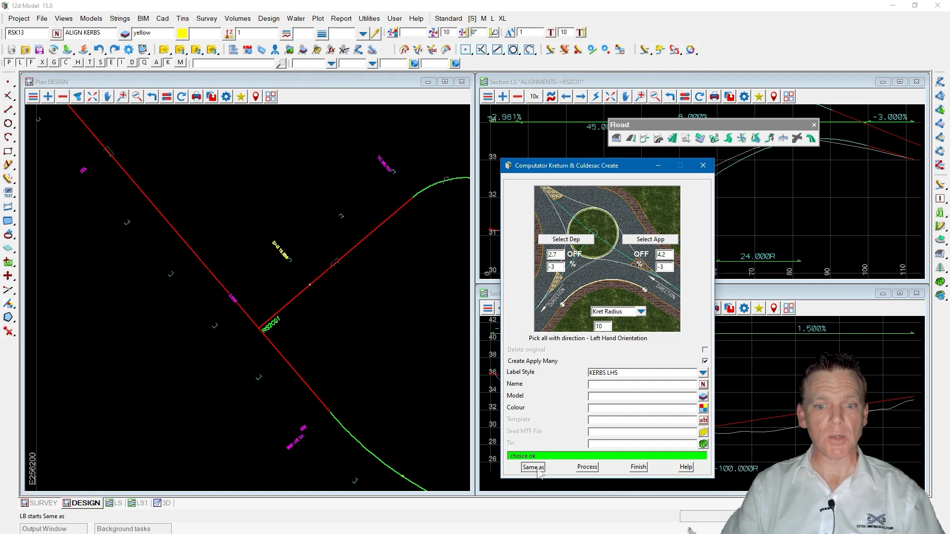
scroll(357, 374, down, 3)
click(138, 146)
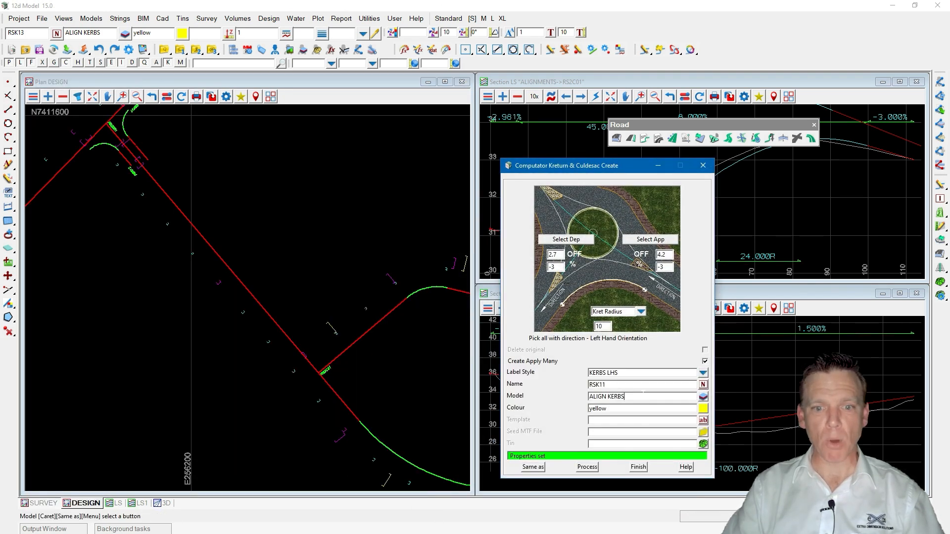
Process the new kerb return between RS2B01 and RS2C01 and close the tool.
scroll(411, 378, up, 3)
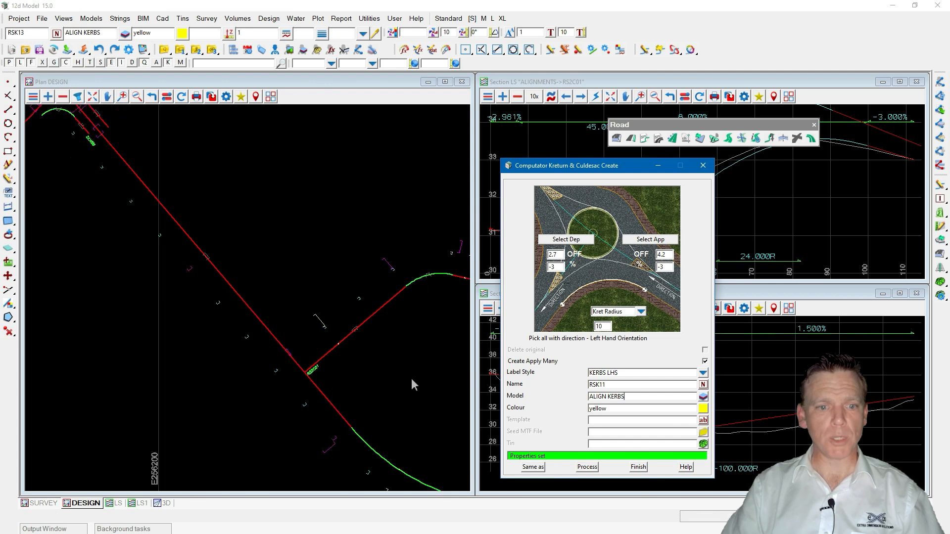
scroll(324, 426, up, 1)
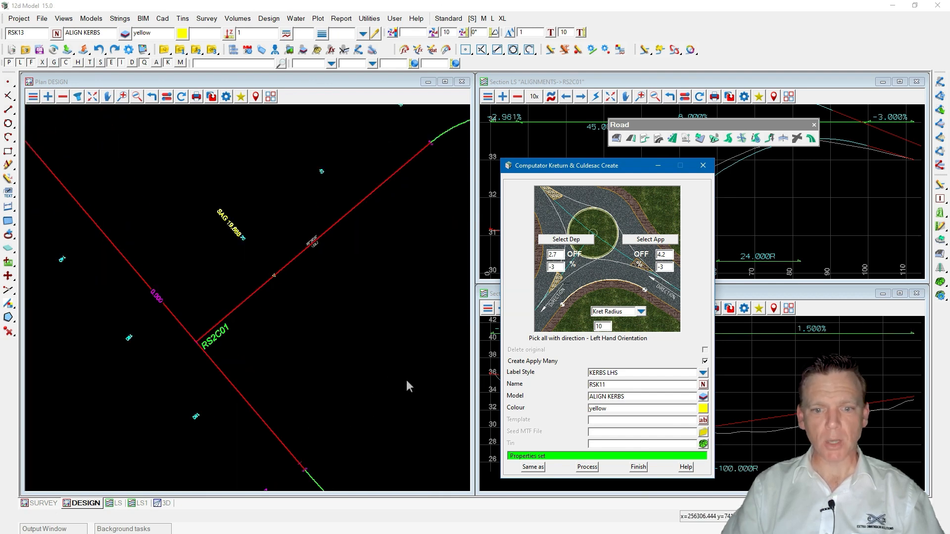
click(586, 467)
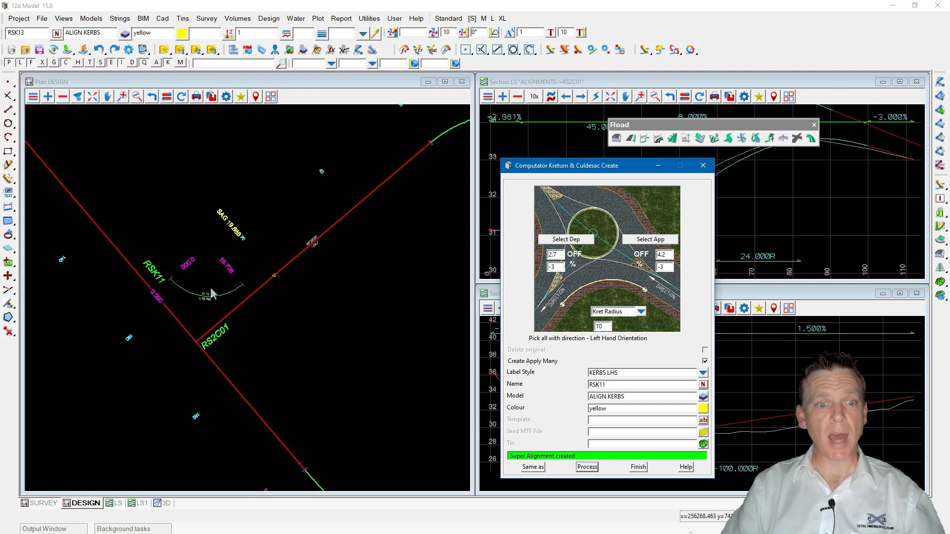
click(635, 467)
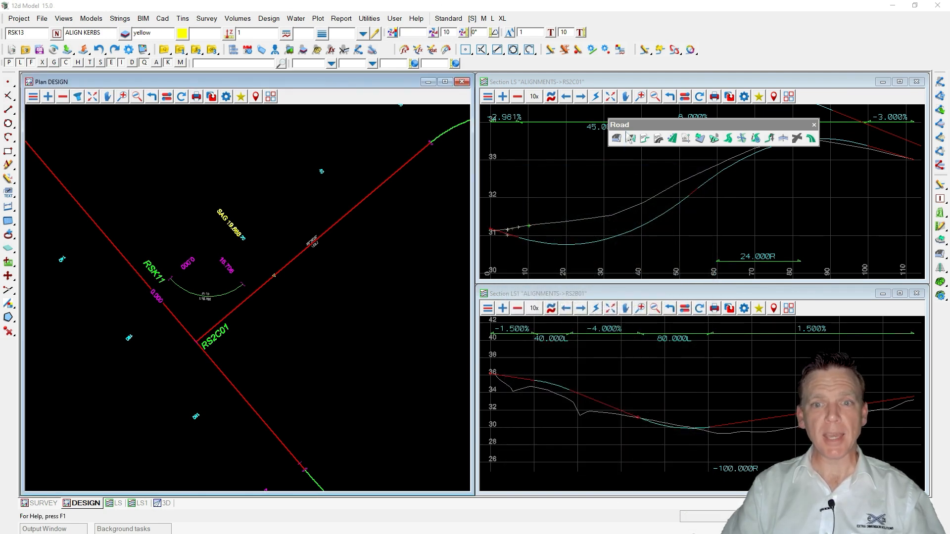
Dock the Road toolbar, start a super alignment edit on RSK11 and open its parts editor.
drag(620, 125, 709, 52)
click(644, 50)
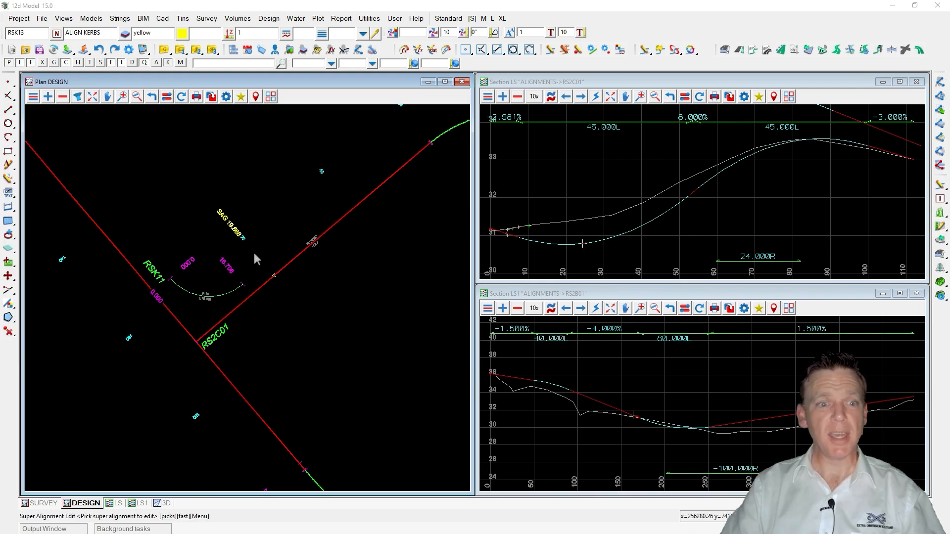
click(235, 289)
middle_click(235, 289)
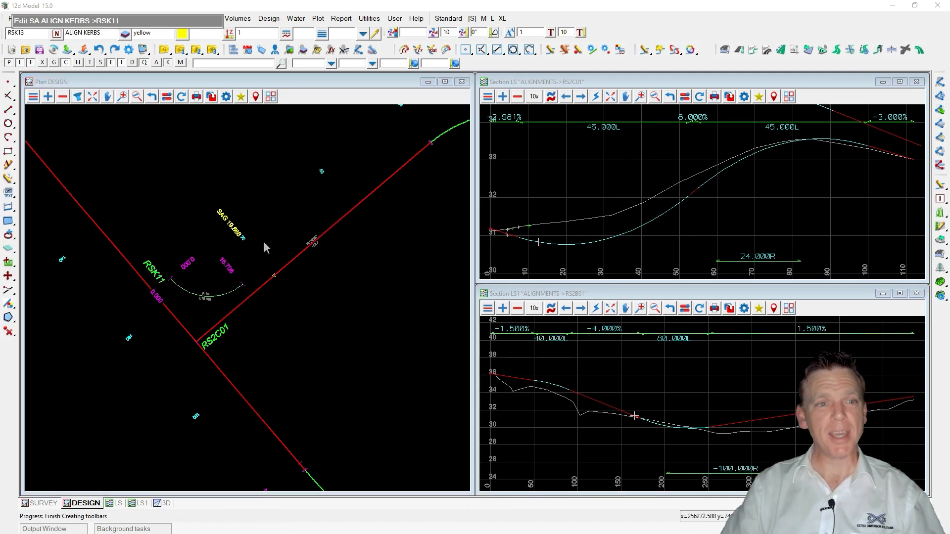
drag(132, 21, 544, 131)
click(296, 128)
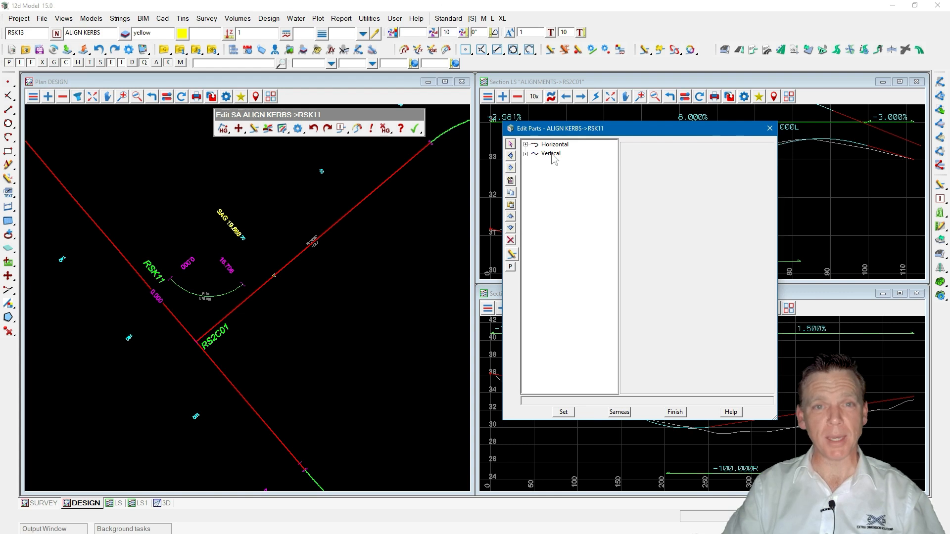
Inspect RSK11's horizontal Fx compound fillet part and its available type options.
click(276, 278)
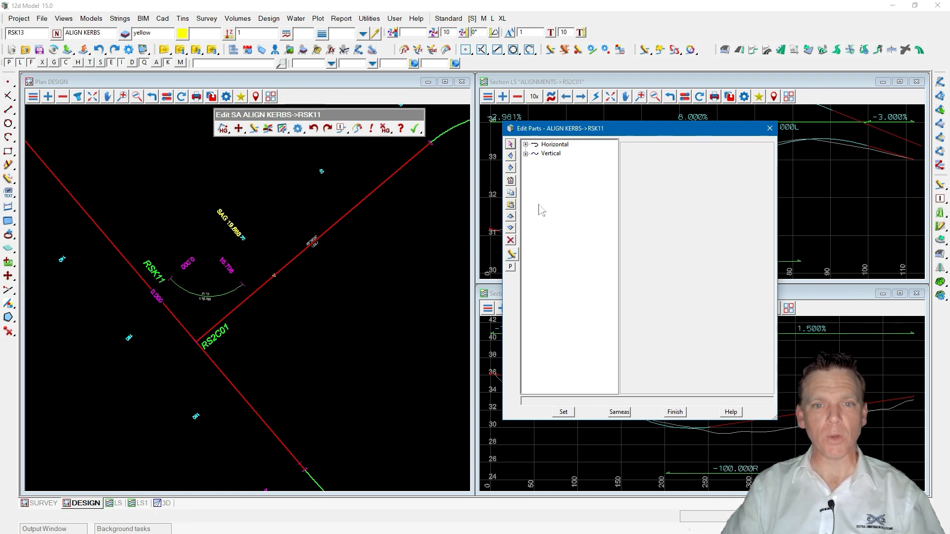
click(526, 145)
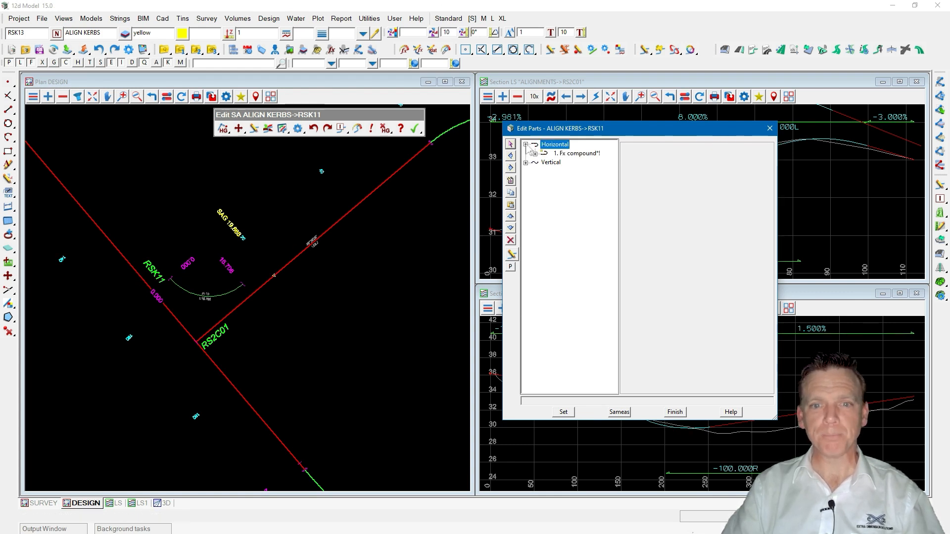
click(576, 154)
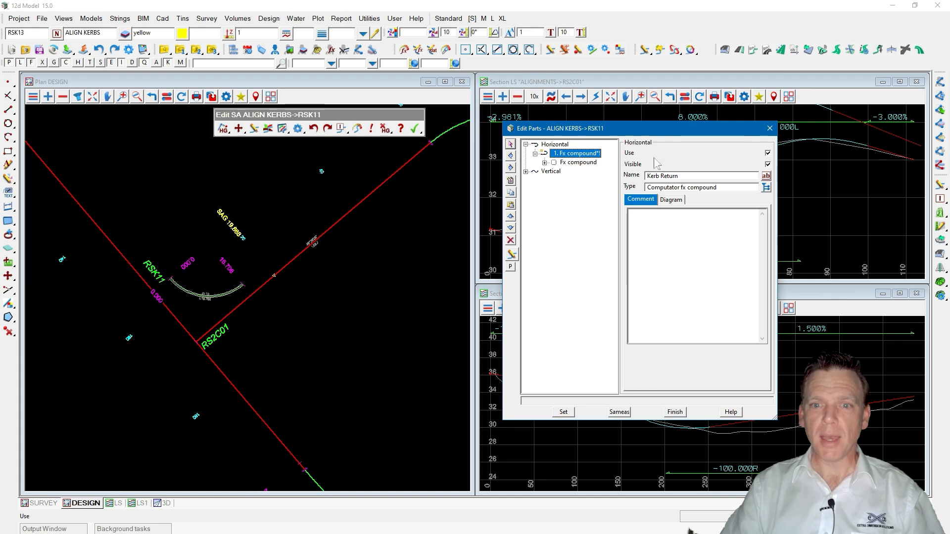
click(577, 163)
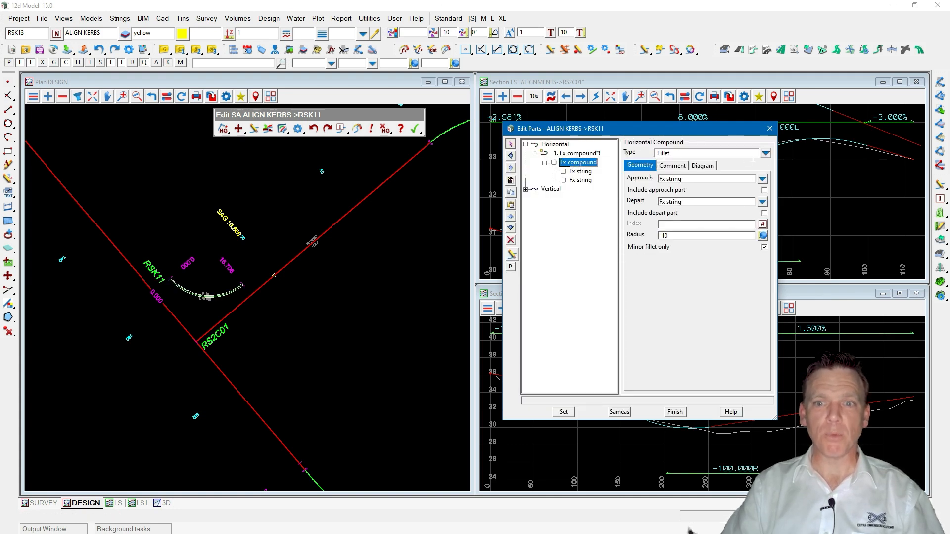
click(765, 154)
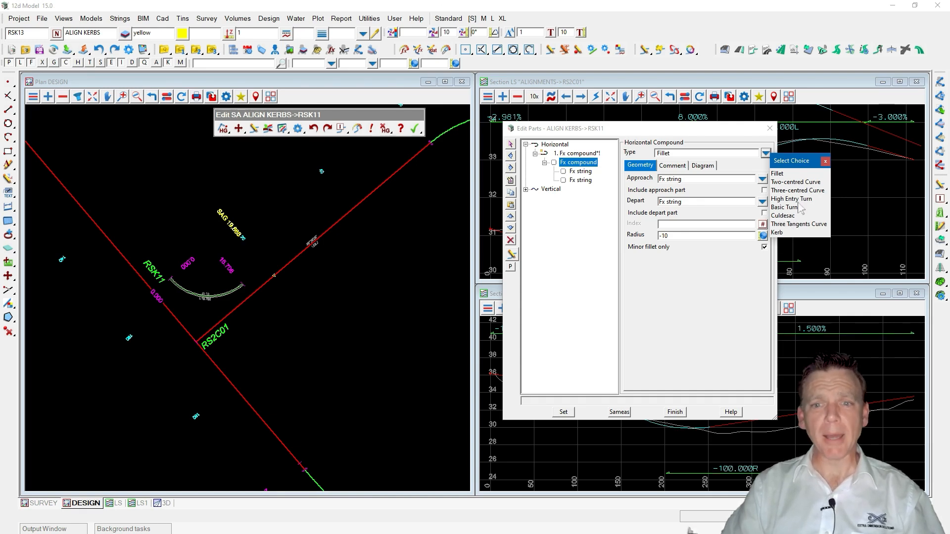
click(825, 162)
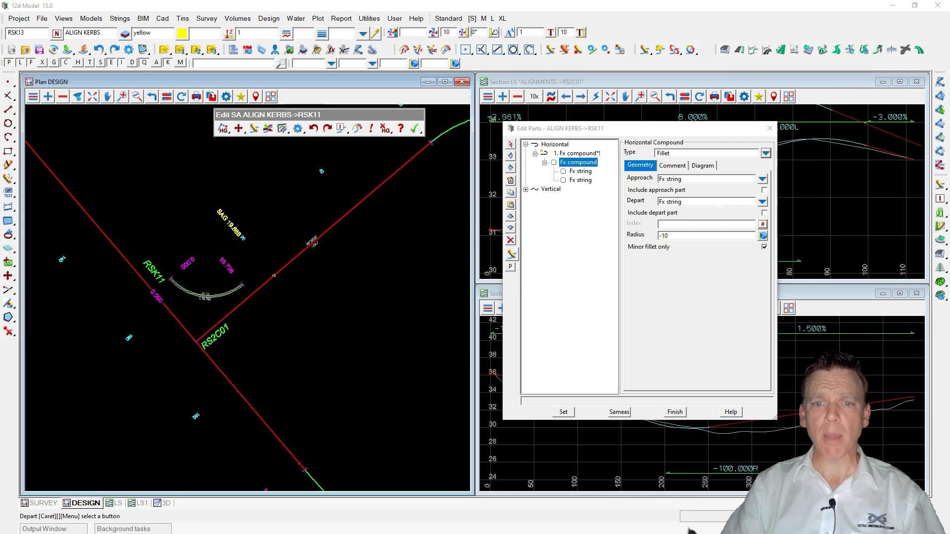
Set the offset of the RS2B01 reference string part to -3.5 and apply it.
click(580, 172)
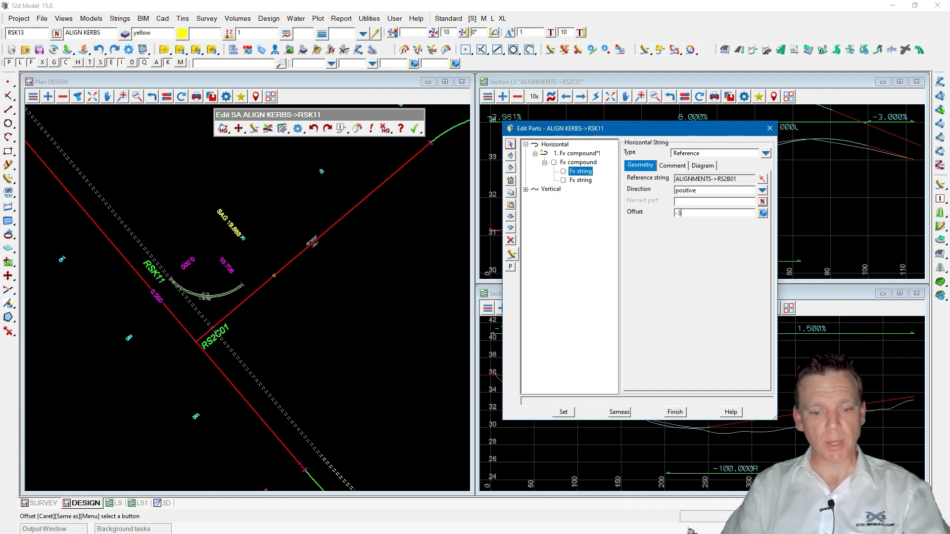
text(-3.5)
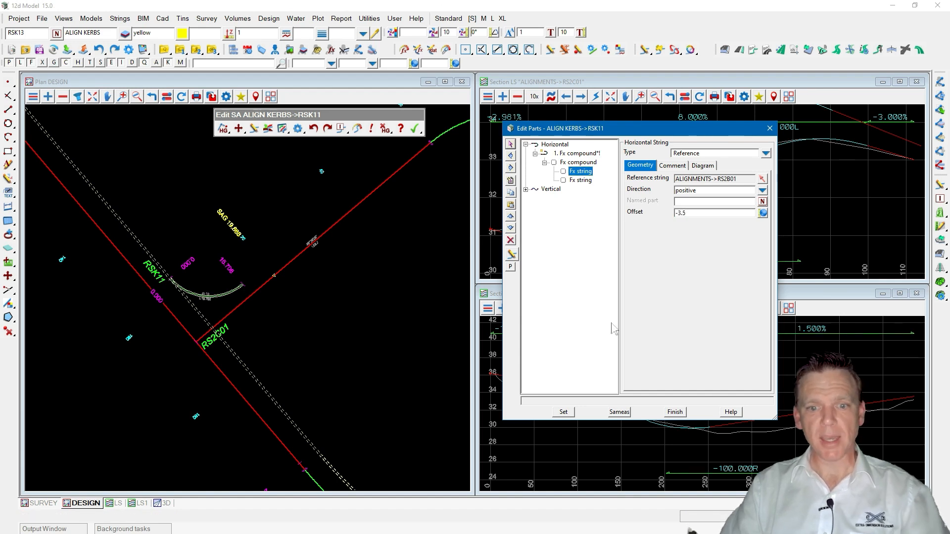
click(563, 412)
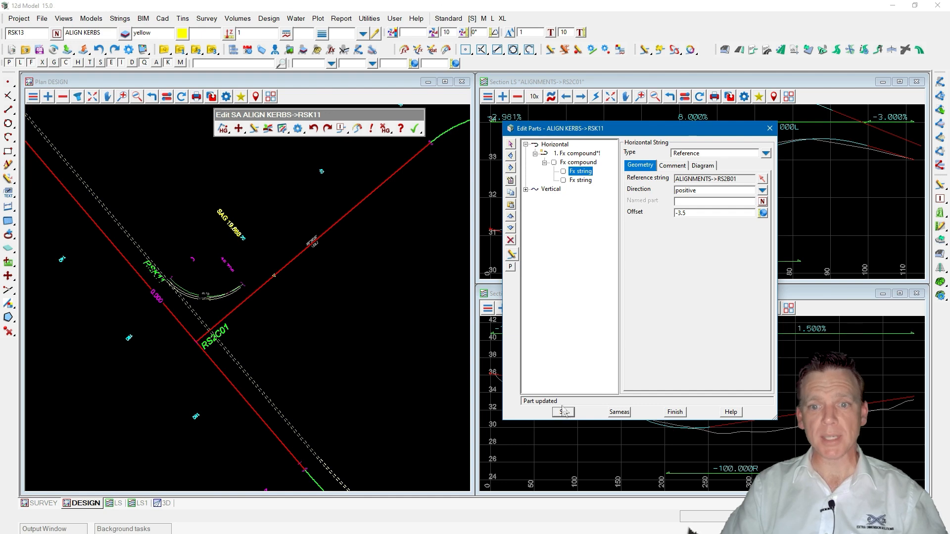
Set the kerb return fillet radius to -15 and apply it.
click(581, 180)
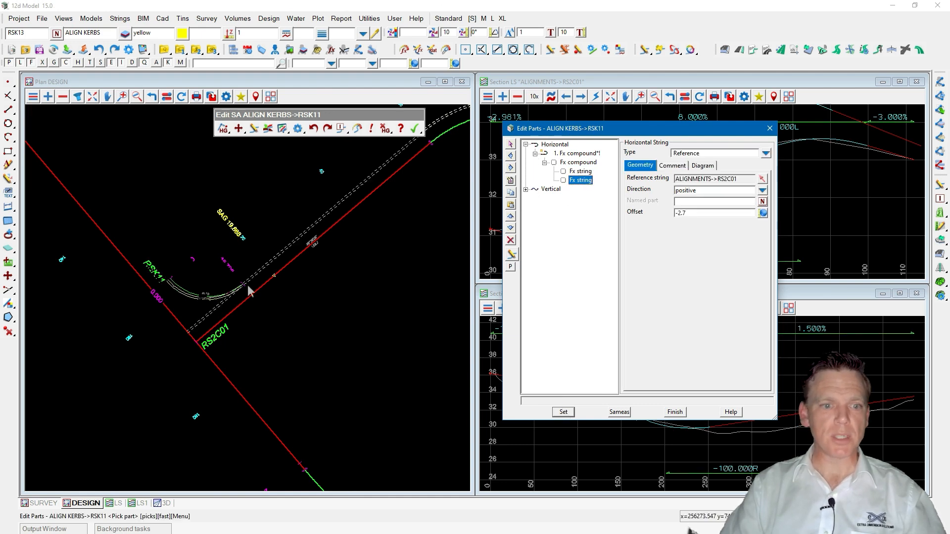
click(577, 163)
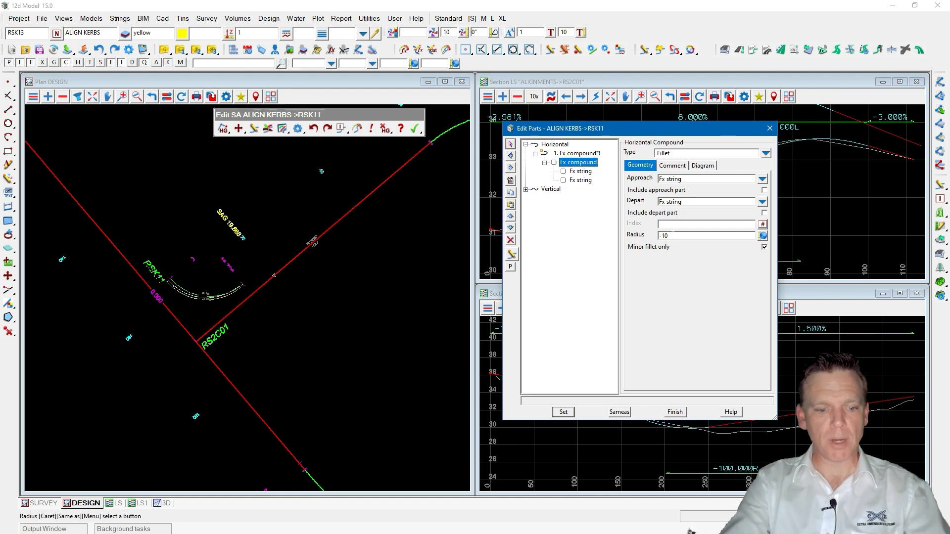
click(564, 412)
scroll(304, 322, up, 1)
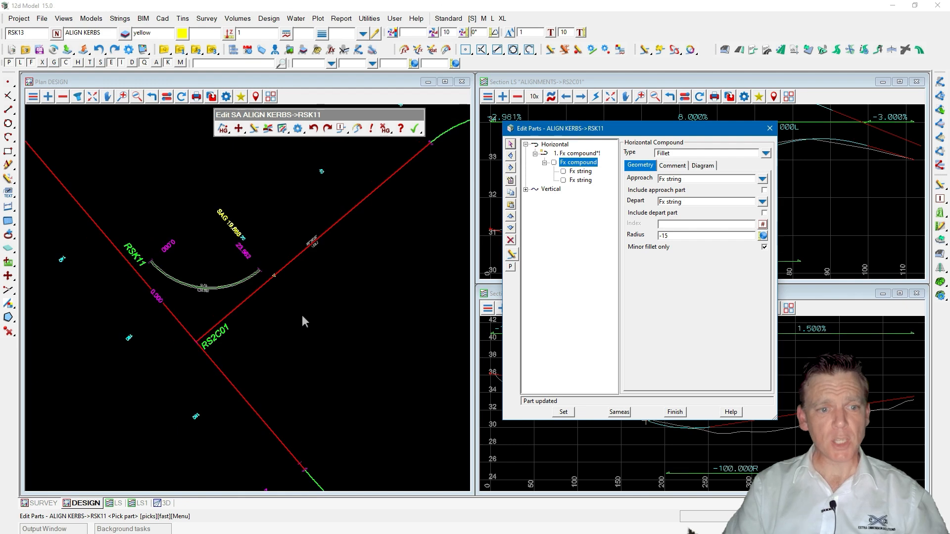
scroll(144, 291, up, 2)
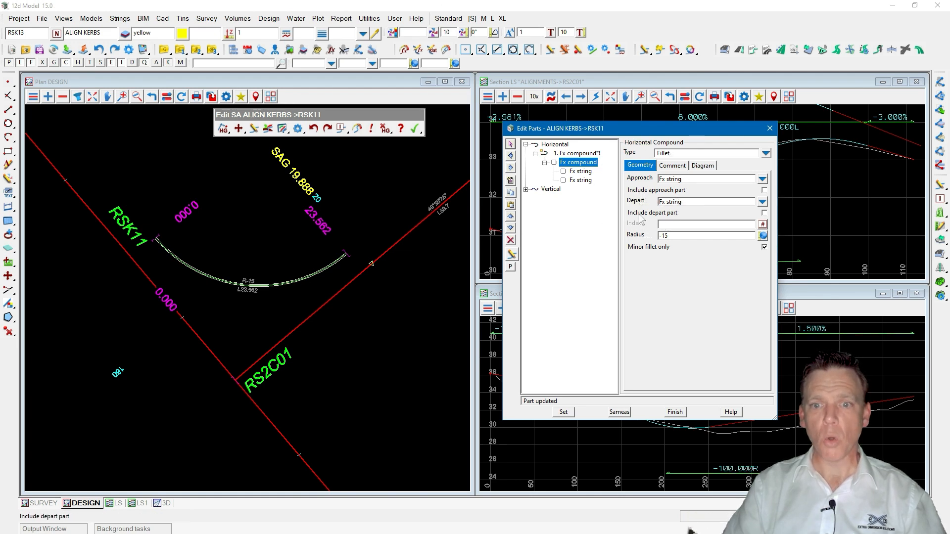
Enable Include depart part on the fillet compound and apply it.
click(671, 213)
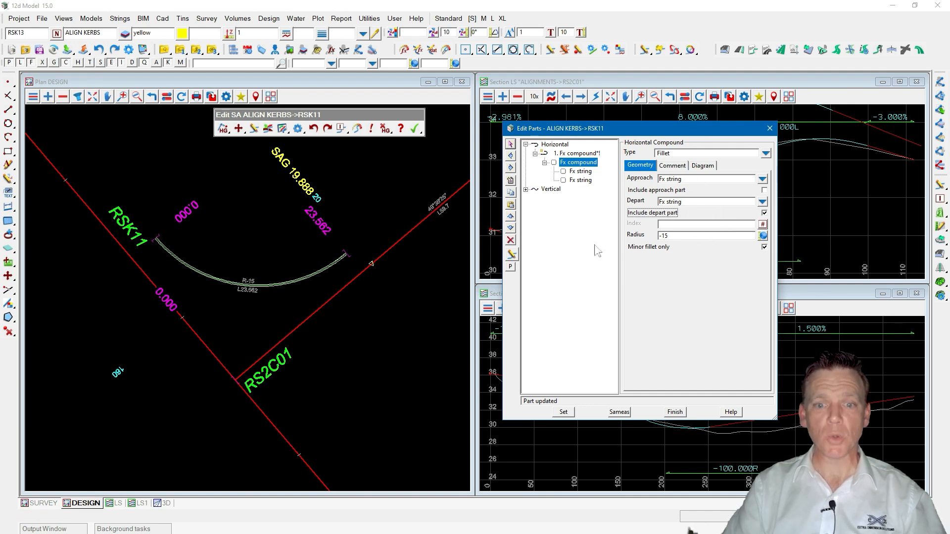
click(564, 412)
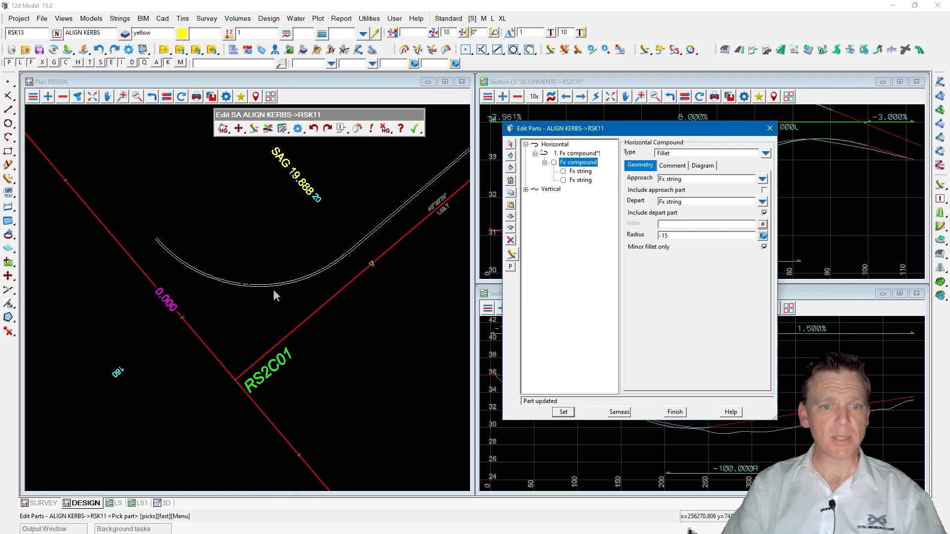
scroll(161, 305, down, 2)
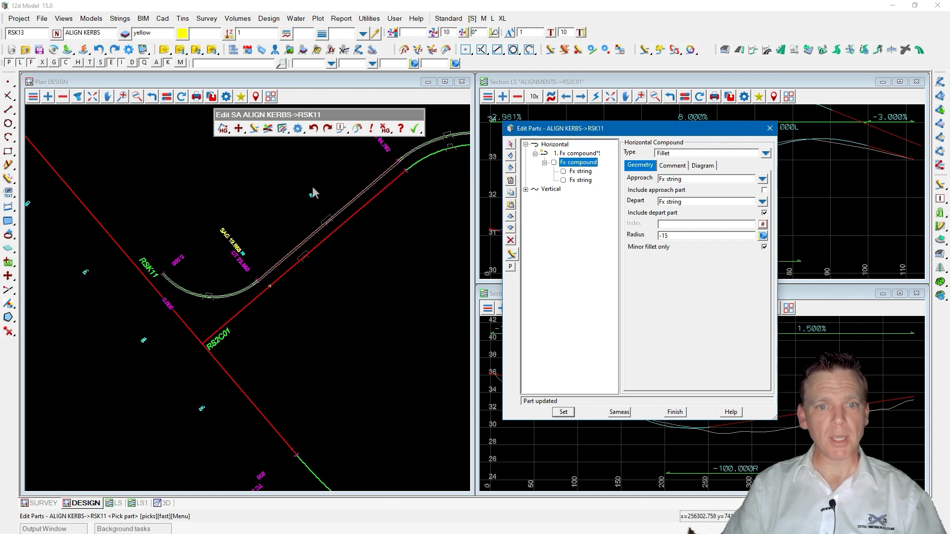
scroll(215, 231, down, 1)
scroll(255, 180, down, 1)
click(412, 187)
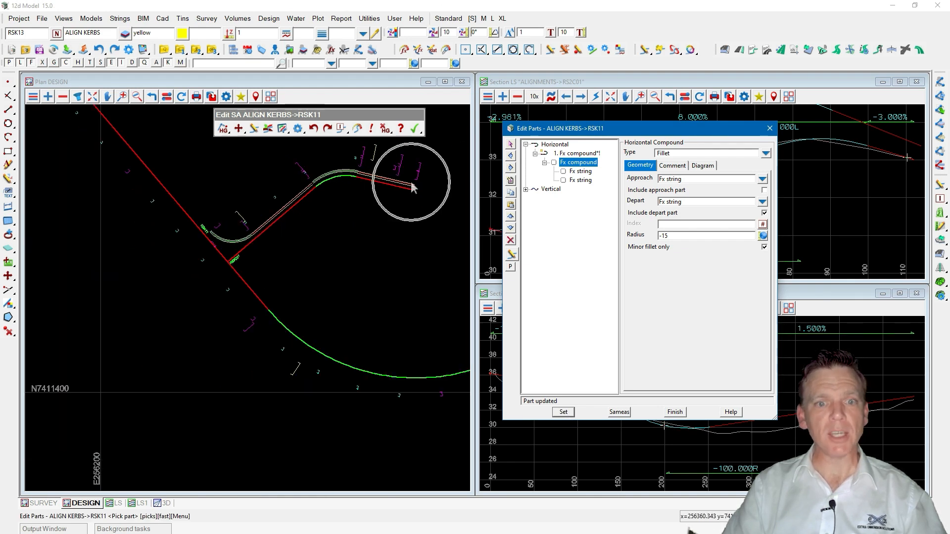
Change the type of the RS2C01 departure string part to Reference Ex.
click(581, 181)
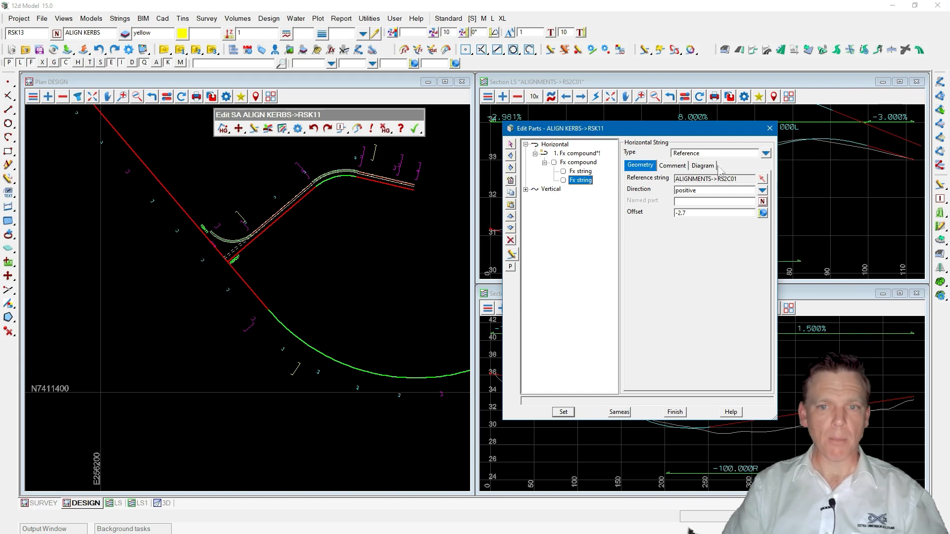
click(766, 153)
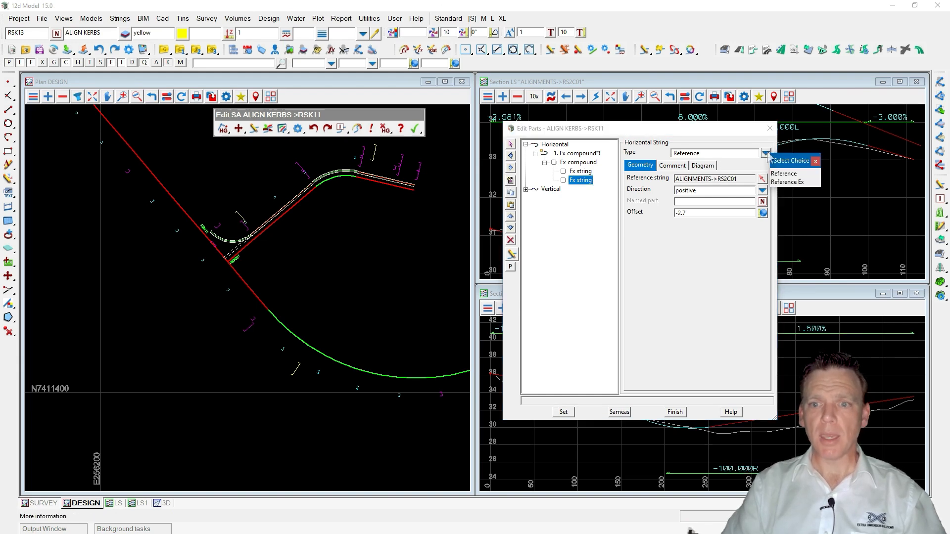
click(782, 182)
click(250, 240)
click(291, 210)
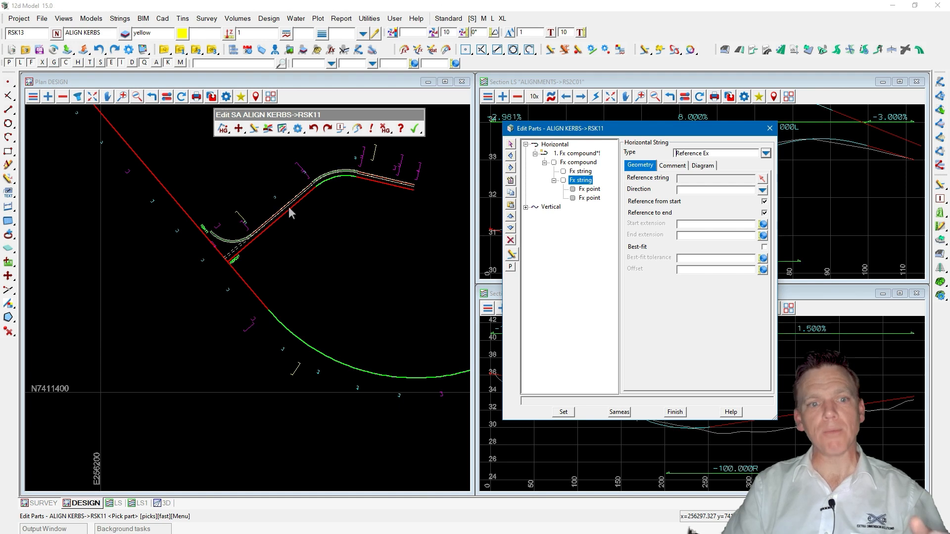
drag(703, 153, 710, 154)
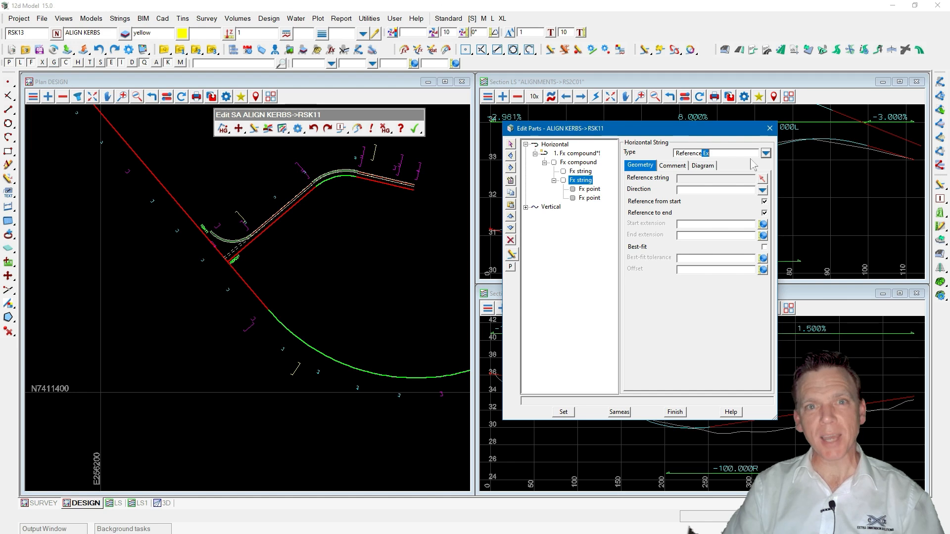
Close RSK11's parts editor and finish its super alignment edit.
click(535, 153)
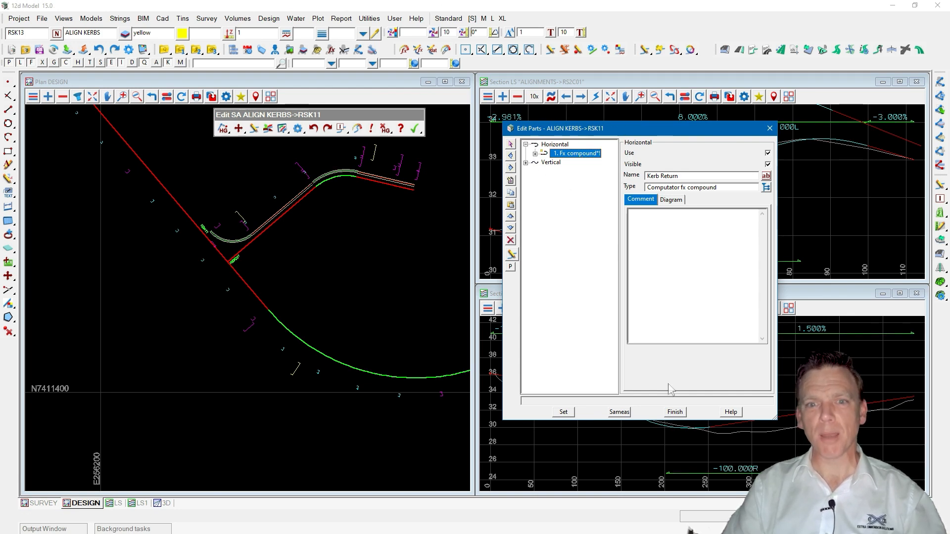
click(675, 412)
click(414, 129)
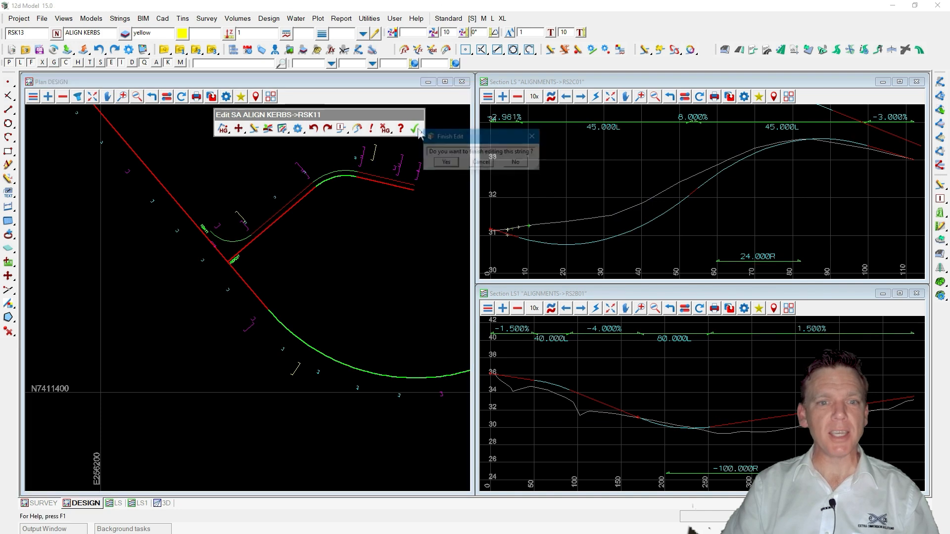
click(447, 162)
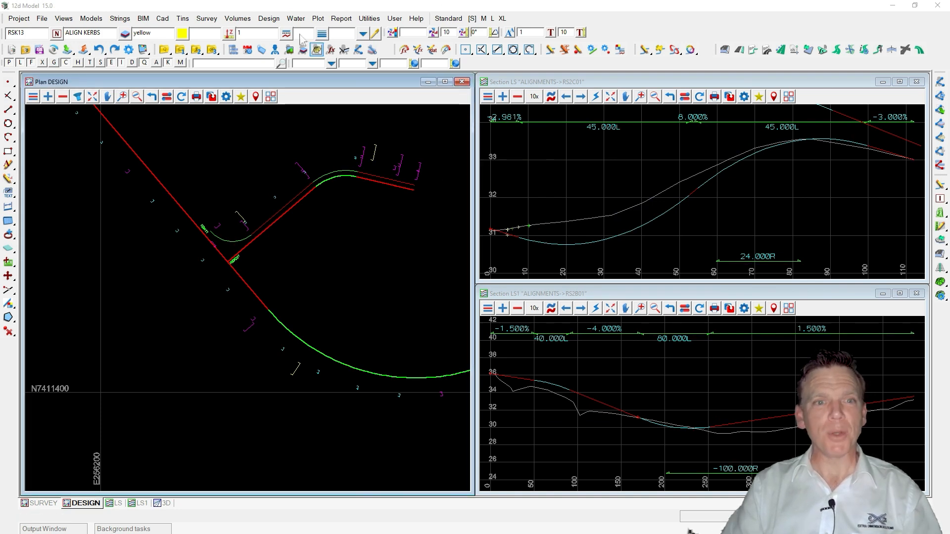
Tear off the Roads Components menu and dock it in the plan view.
click(270, 20)
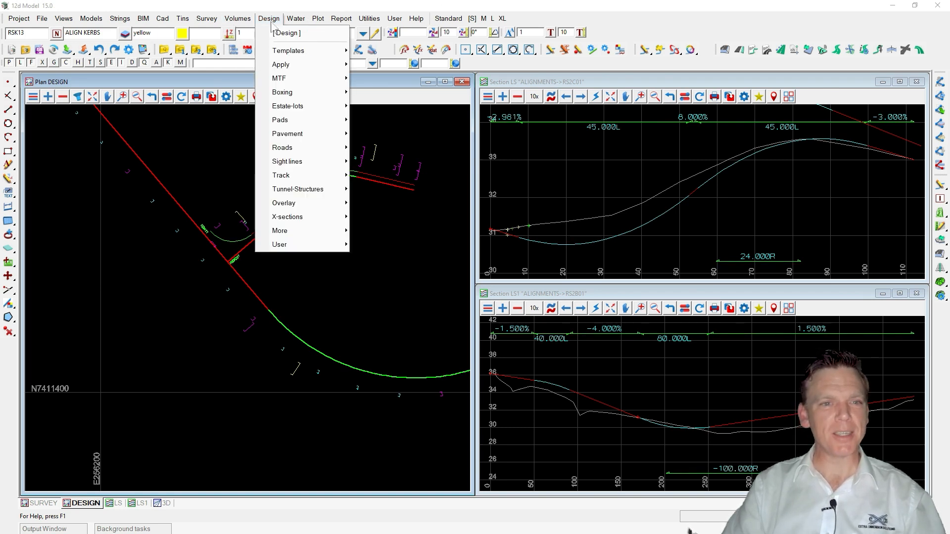
mouse_move(307, 147)
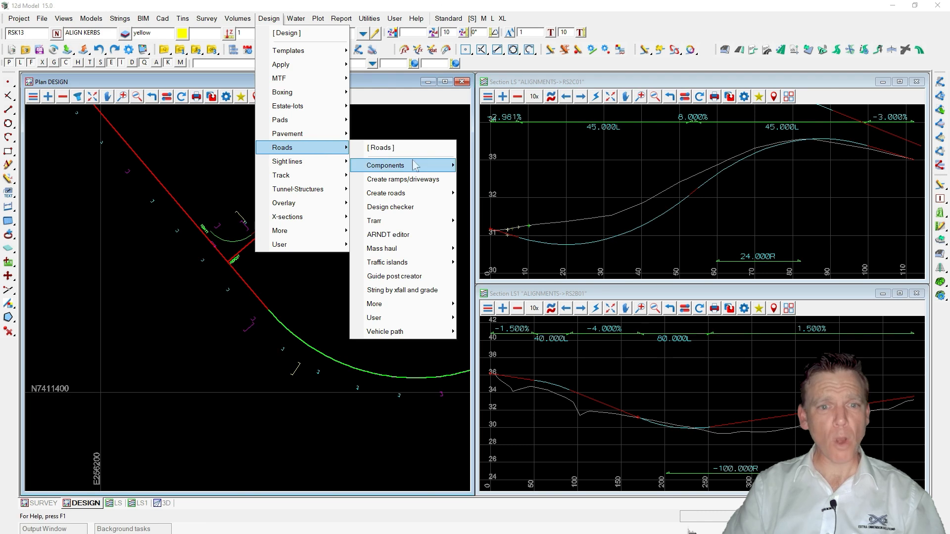
mouse_move(415, 167)
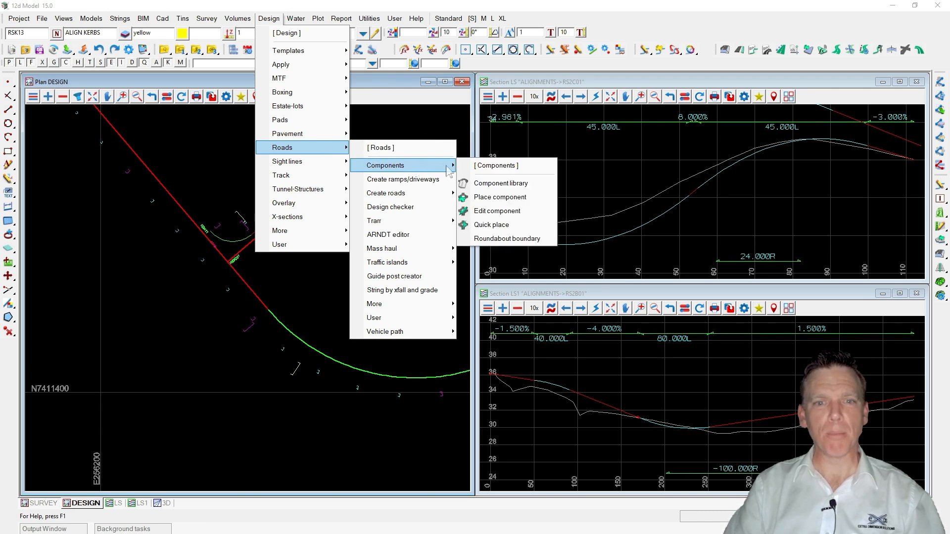
click(497, 166)
drag(497, 165, 60, 124)
Restore the saved Kerb Return Intersection1 plan view position and zoom out around the intersection.
click(241, 96)
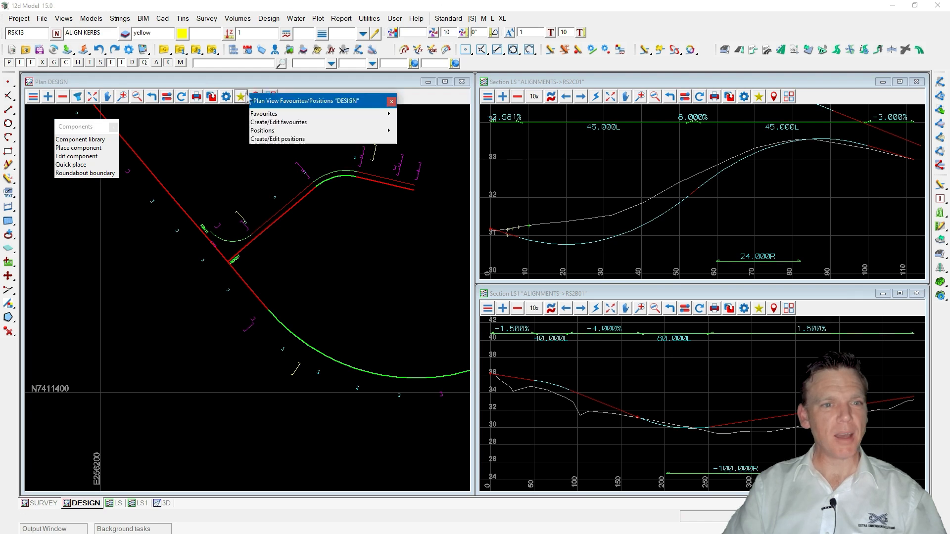
mouse_move(290, 114)
double_click(418, 148)
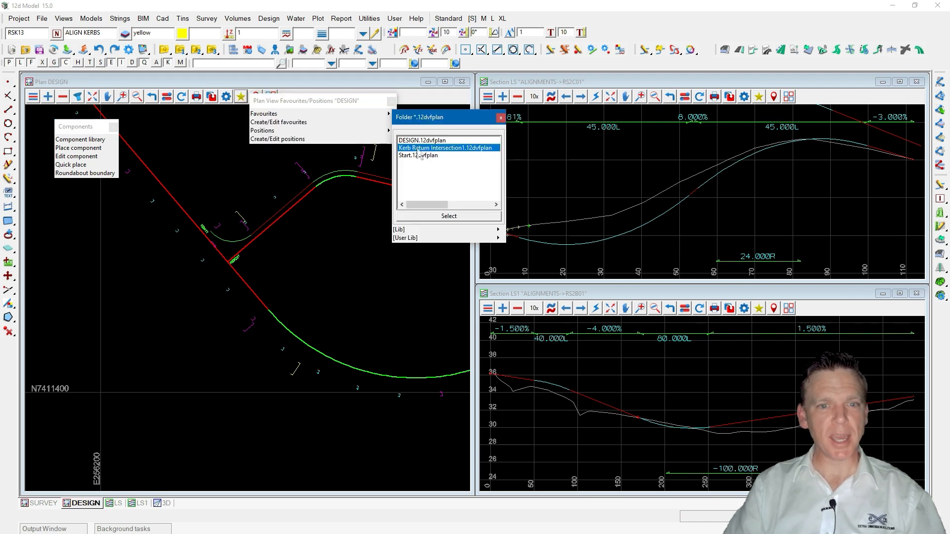
scroll(284, 296, down, 2)
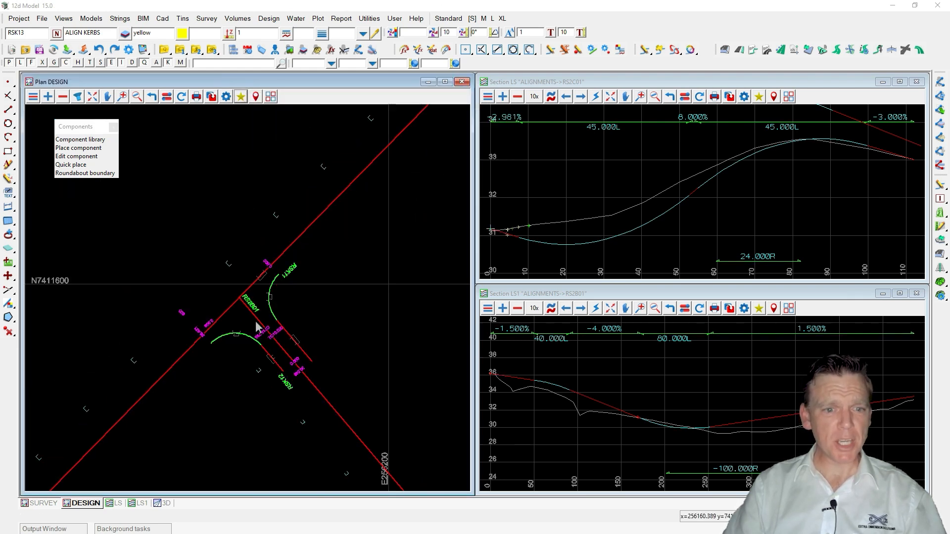
scroll(258, 324, down, 1)
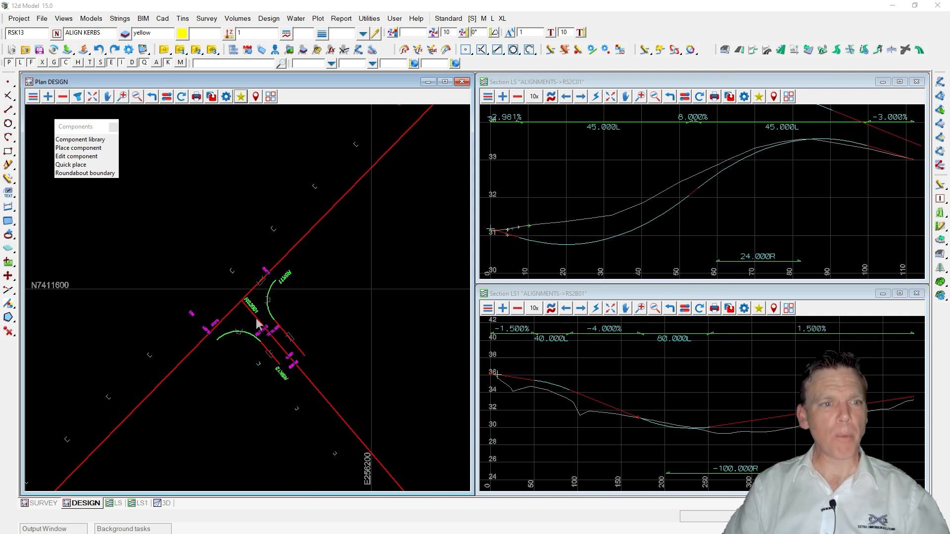
Open the Component library and write a new library file named example.12dcomponentlib.
click(86, 128)
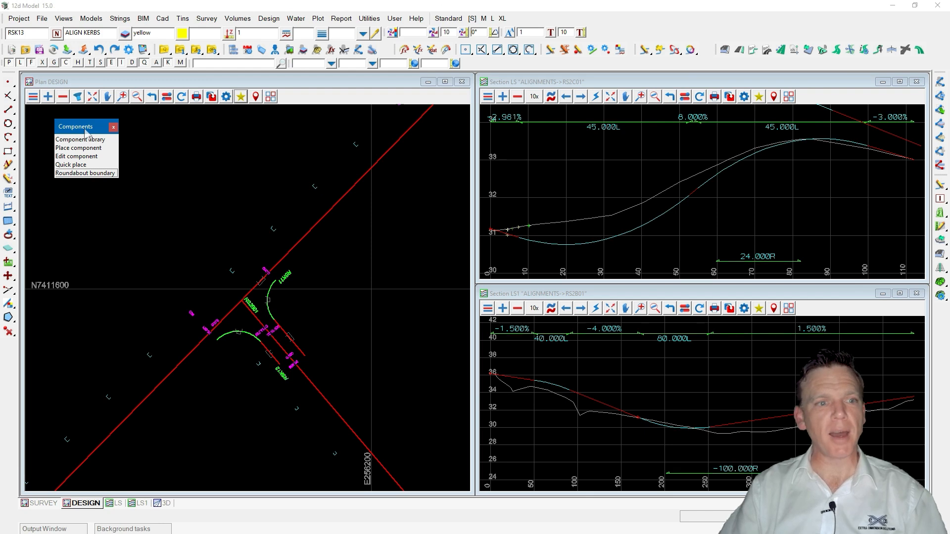
click(82, 140)
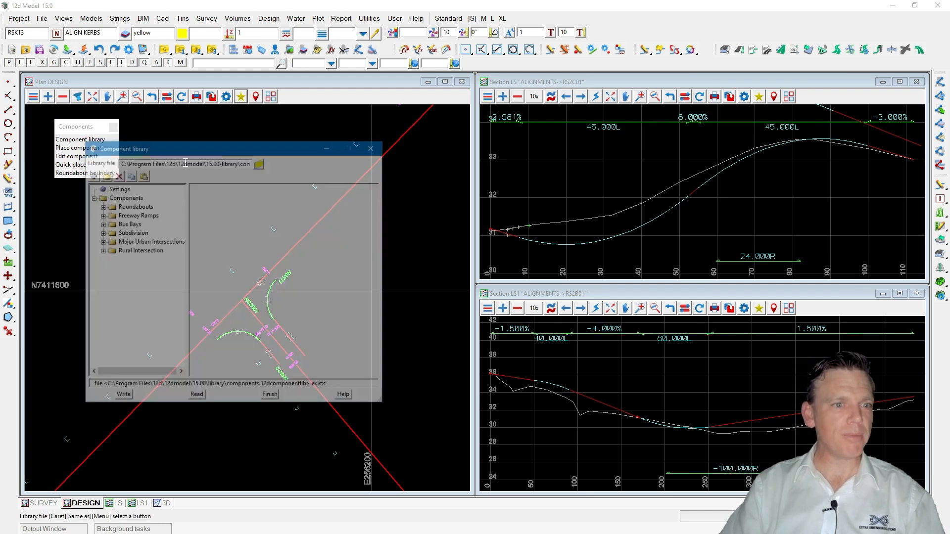
drag(191, 151, 241, 129)
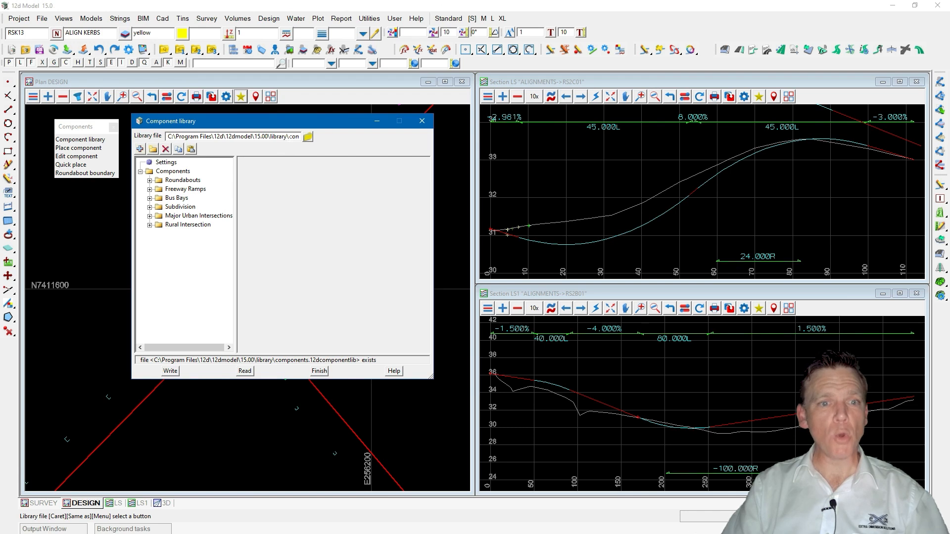
double_click(272, 137)
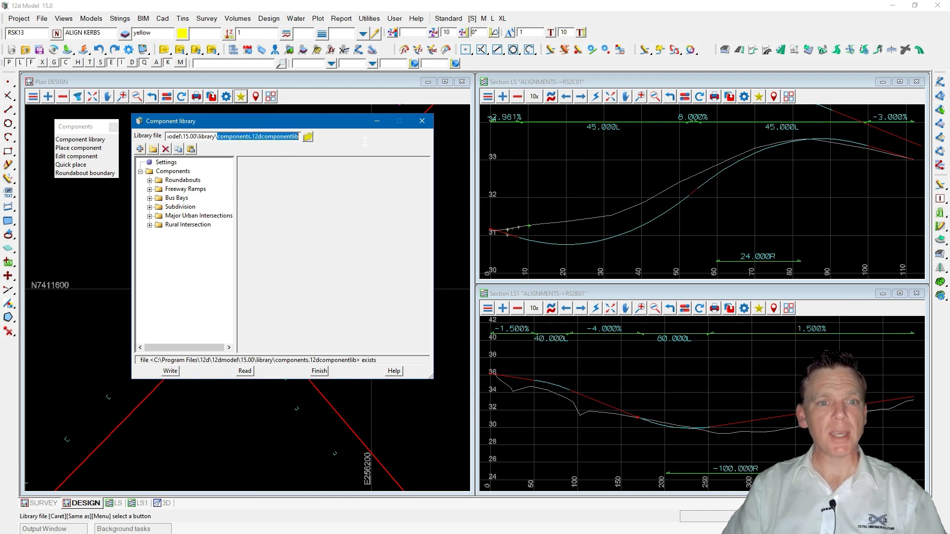
click(264, 137)
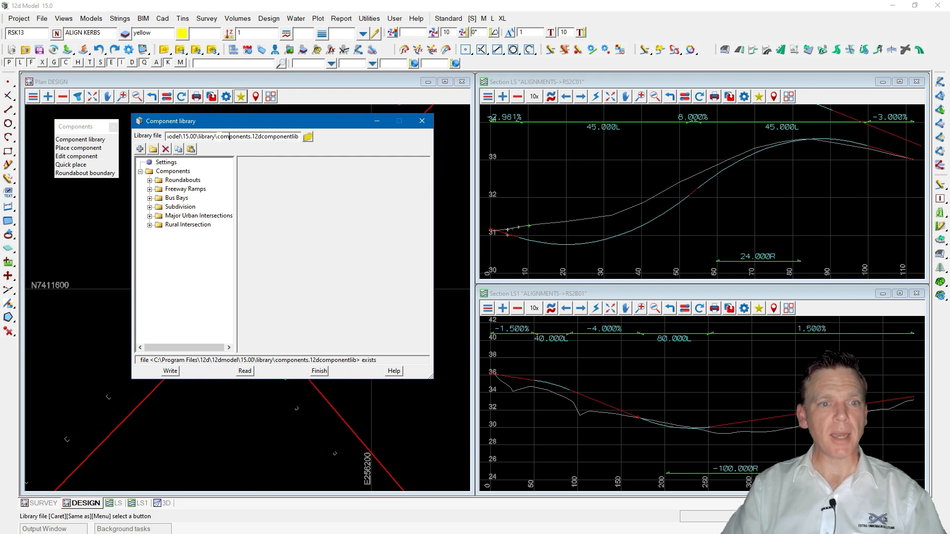
drag(252, 137, 135, 137)
text(ex)
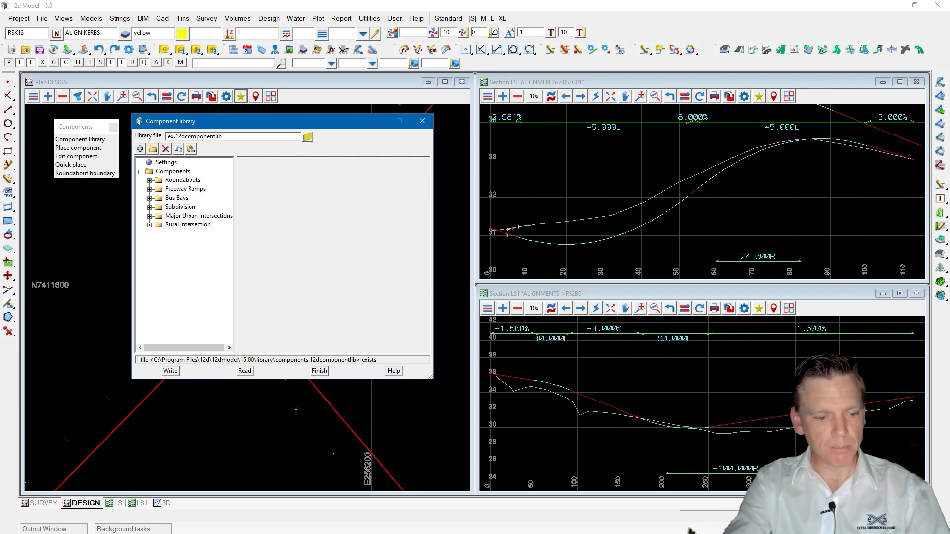
text(ample)
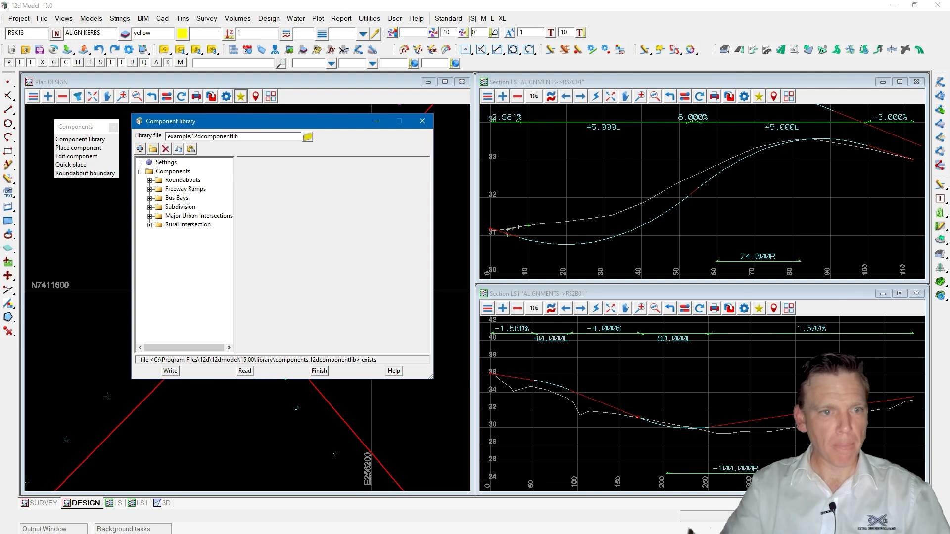
click(170, 372)
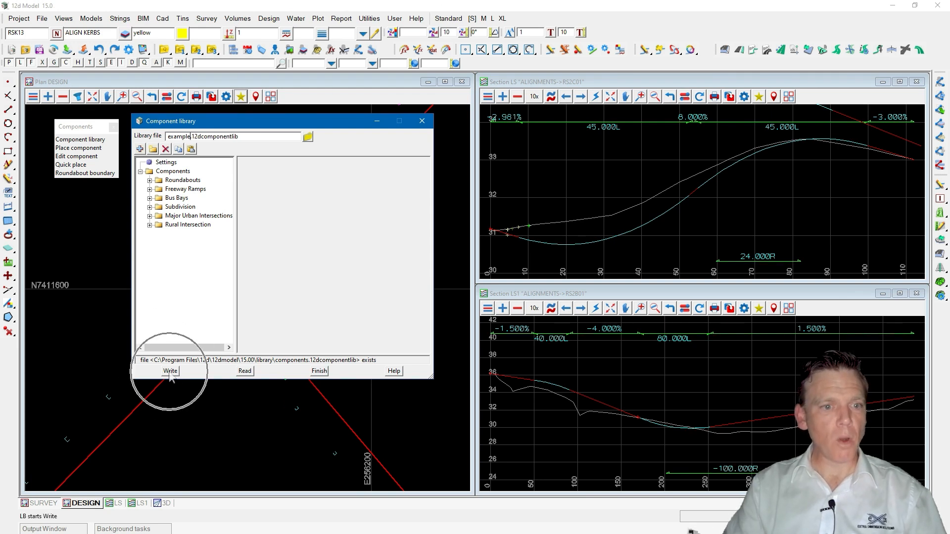
Browse the library file folder, then expand the Subdivision component group.
click(308, 136)
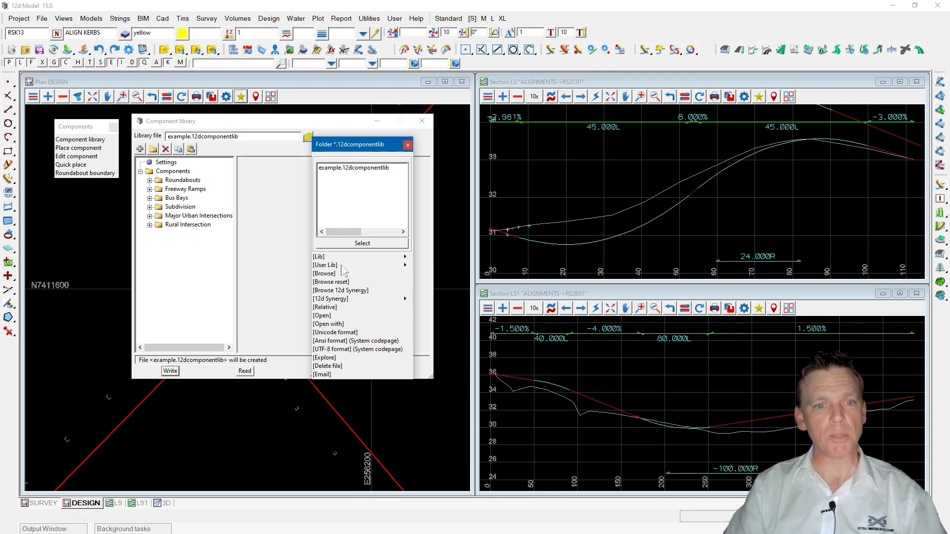
click(407, 145)
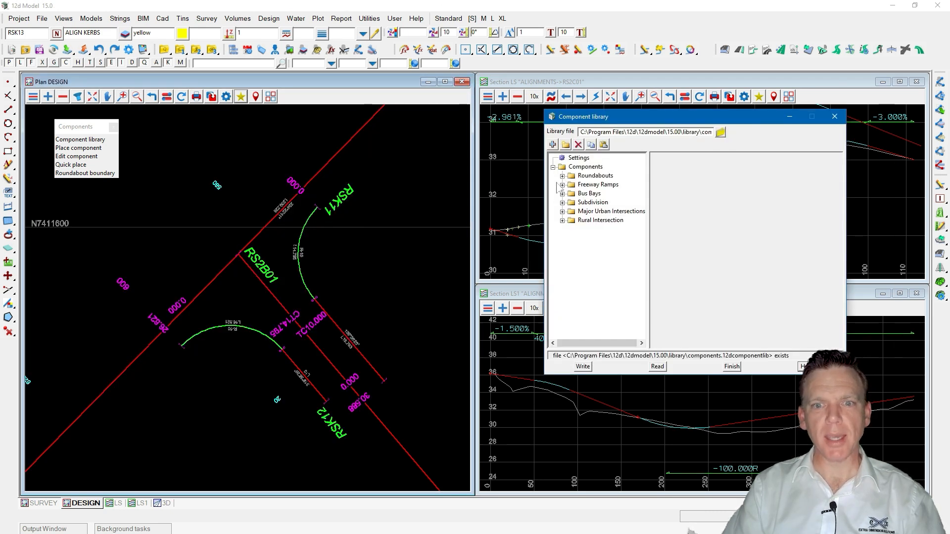
click(562, 202)
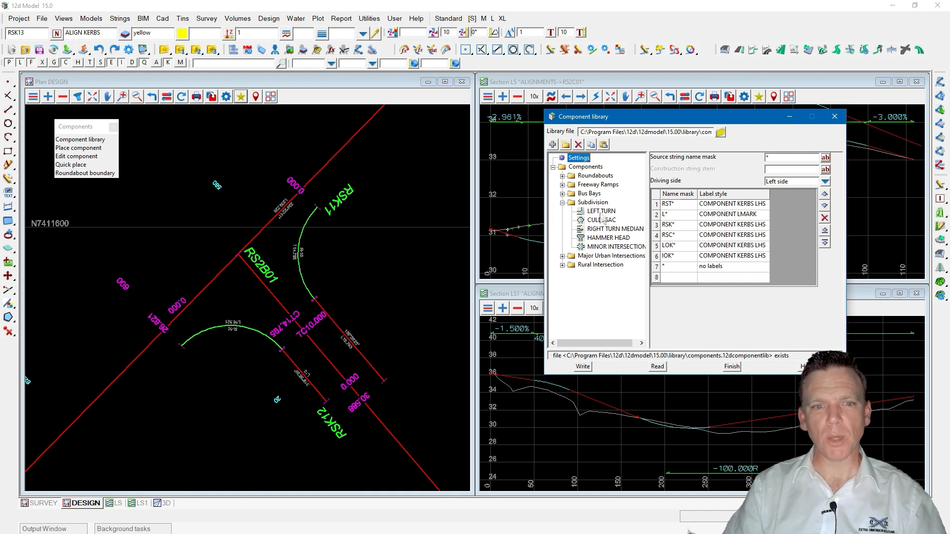
Remove the kerb models from the plan view by picking, then finish the component library discarding changes.
click(63, 97)
click(318, 207)
middle_click(316, 207)
click(167, 145)
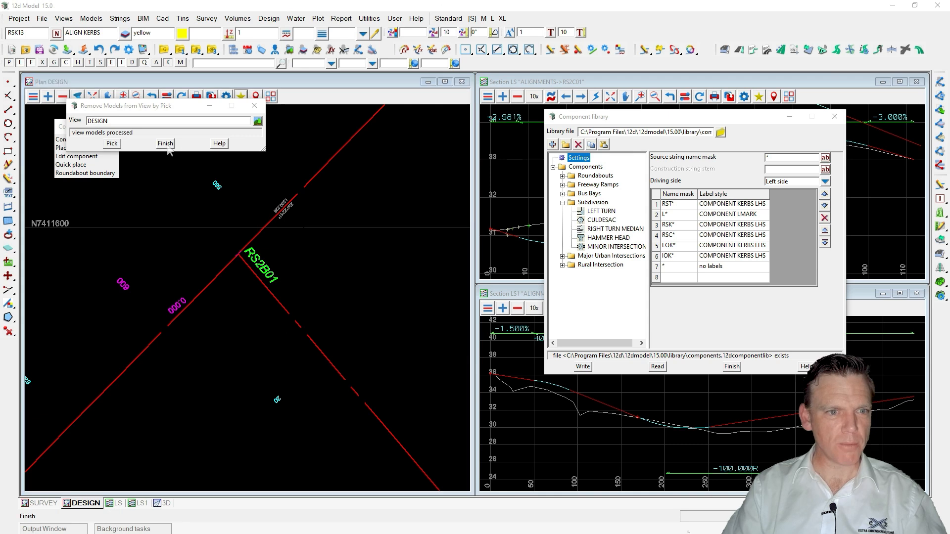
scroll(217, 325, down, 3)
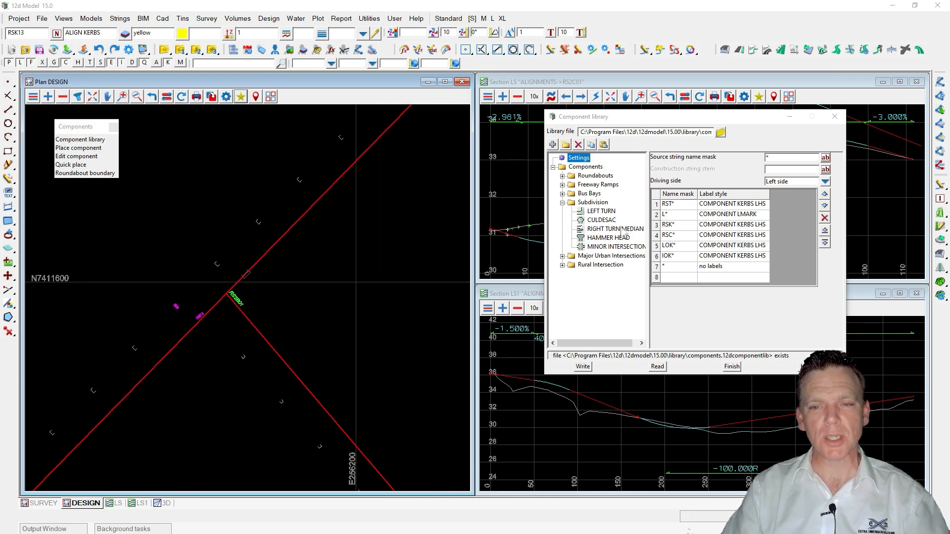
click(732, 367)
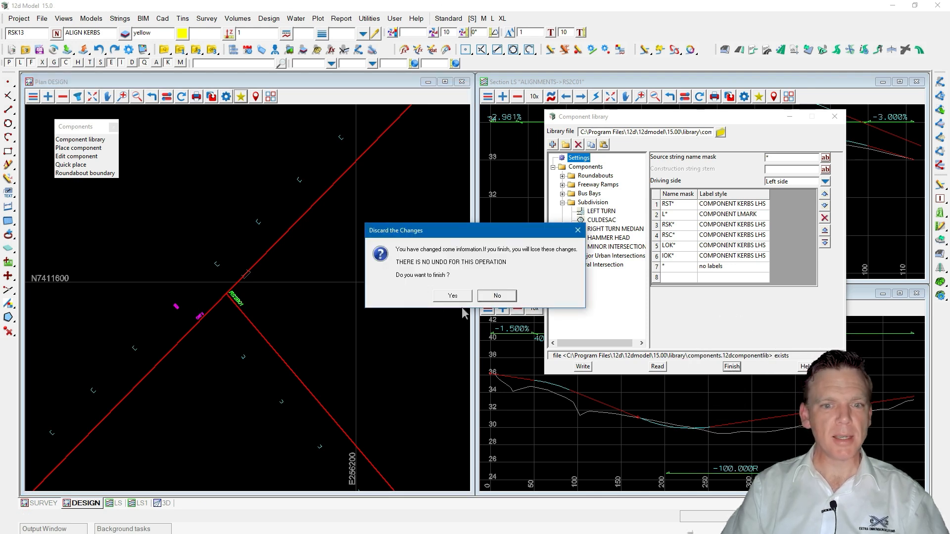
click(447, 297)
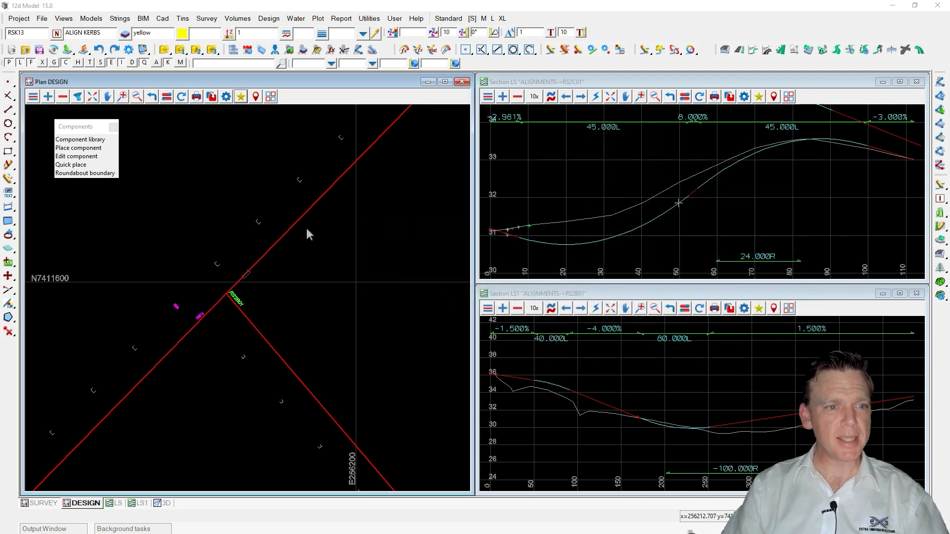
Open Place component and choose the LEFT TURN component from the Subdivision group.
click(79, 148)
drag(134, 157, 542, 125)
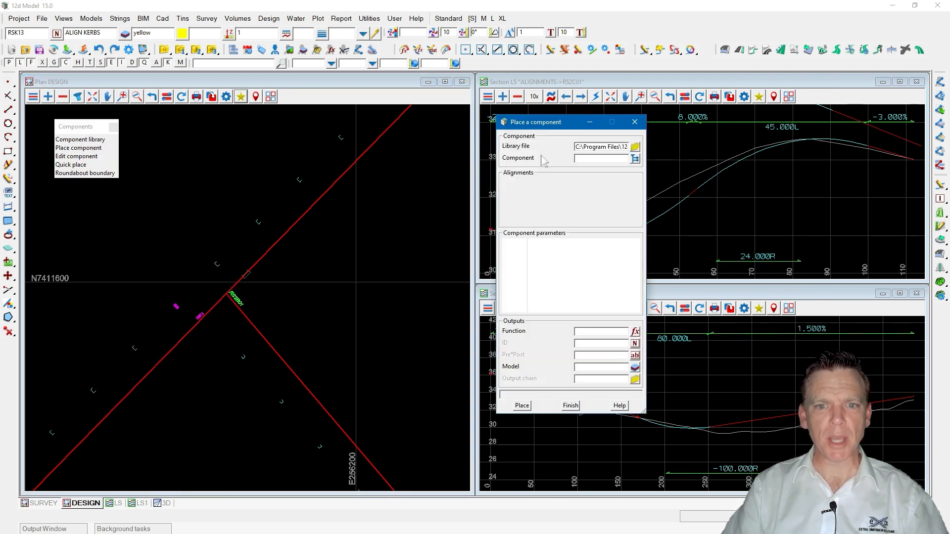
click(635, 146)
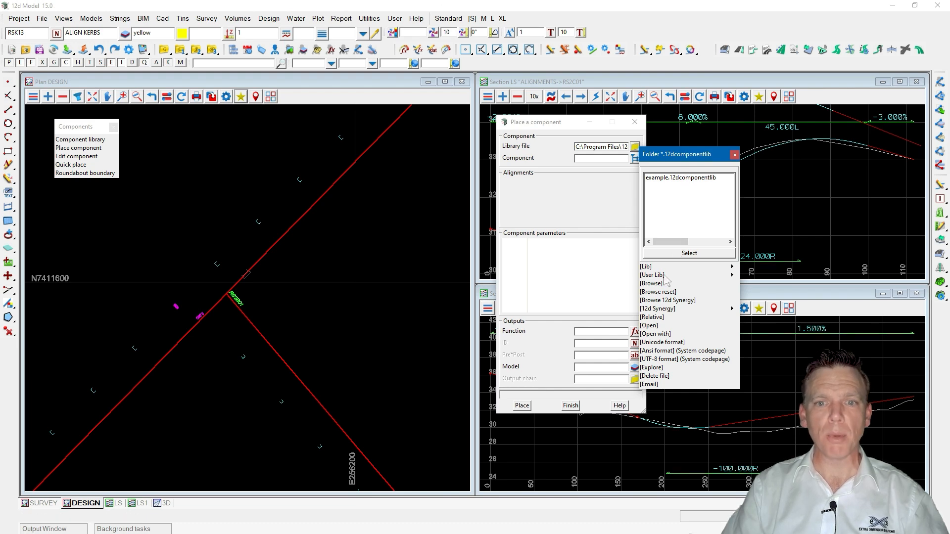
click(735, 155)
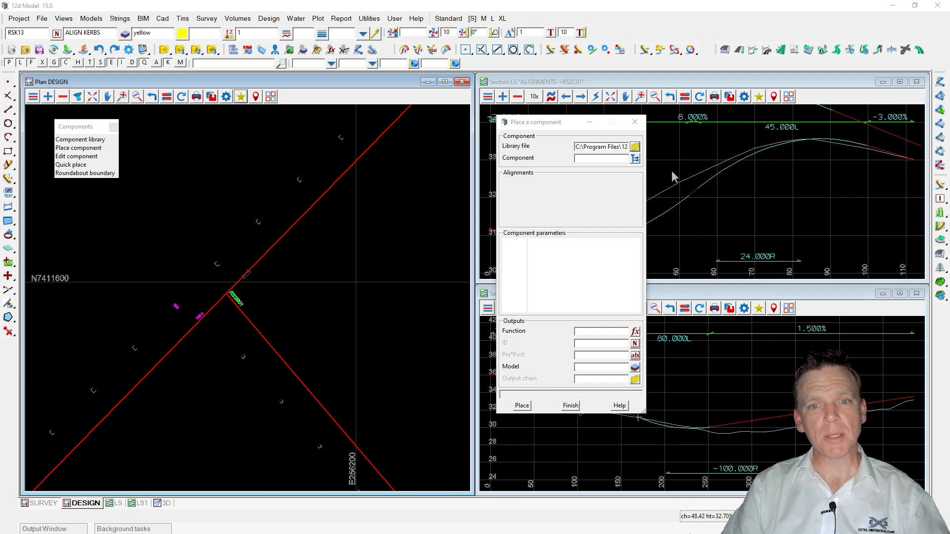
click(634, 158)
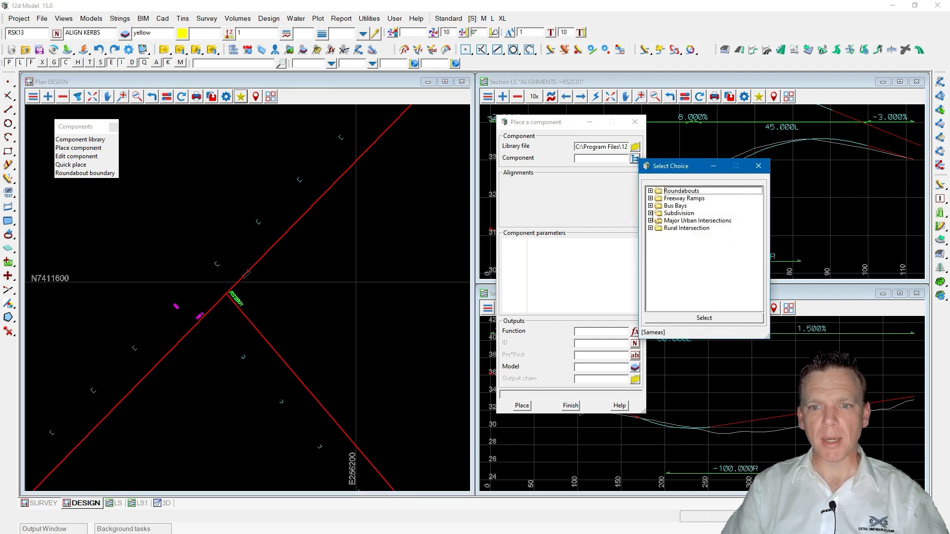
double_click(658, 213)
click(691, 222)
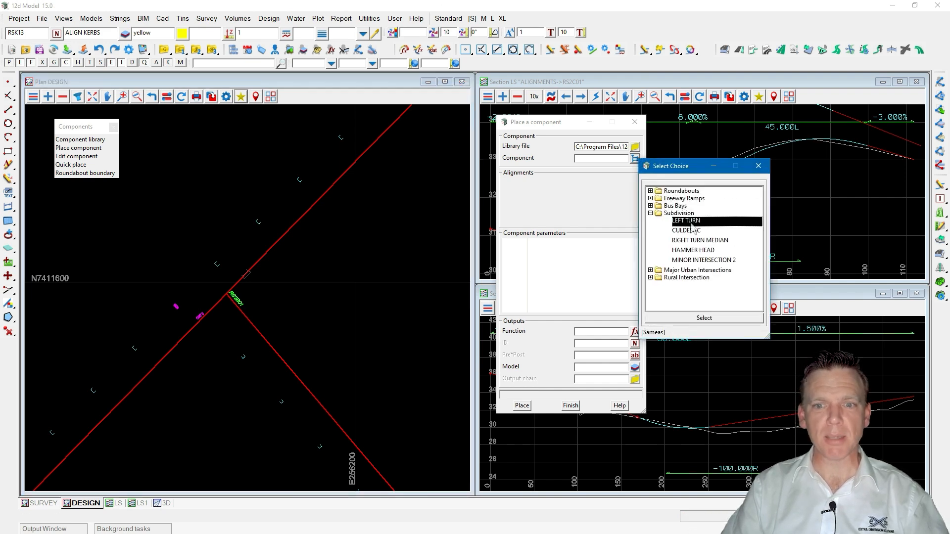
double_click(690, 222)
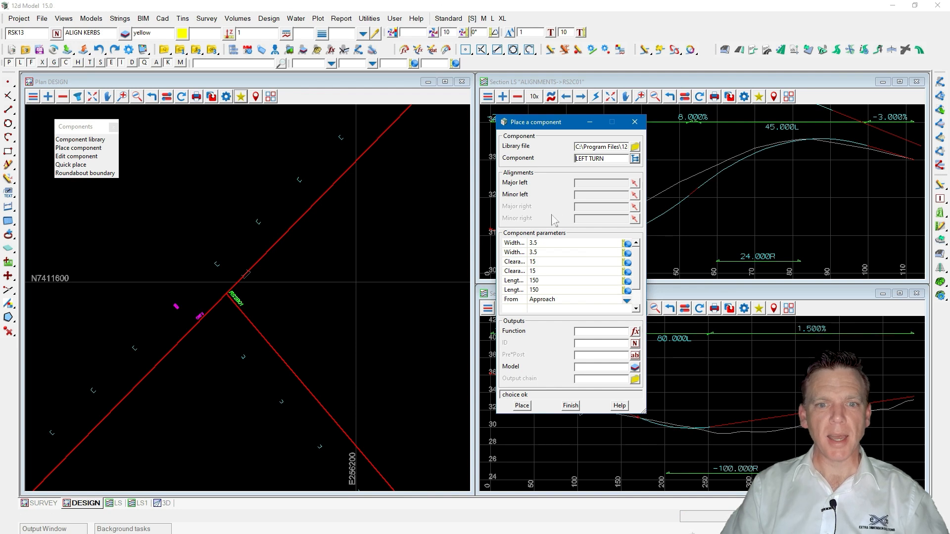
drag(527, 244, 572, 244)
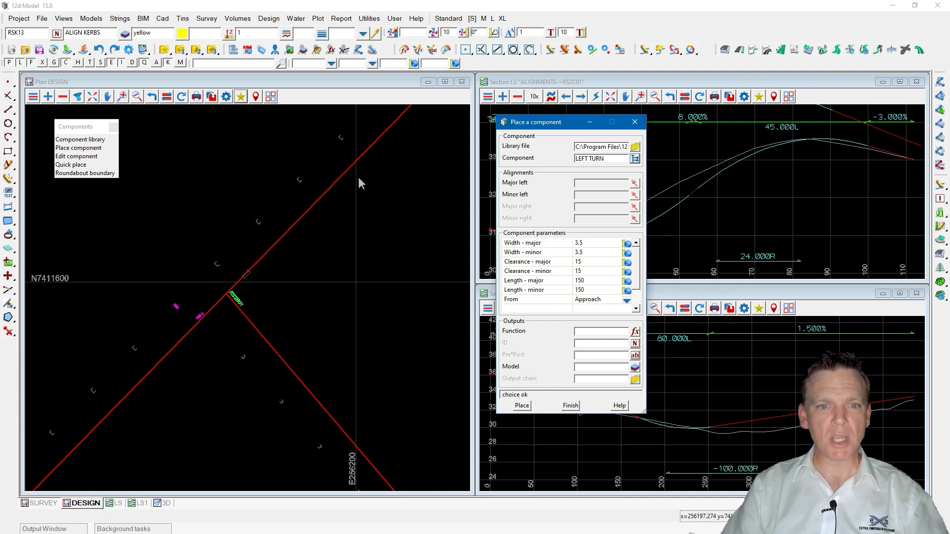
Pick RS2A01 as the major left alignment and RS2B01 as the minor left alignment.
click(634, 184)
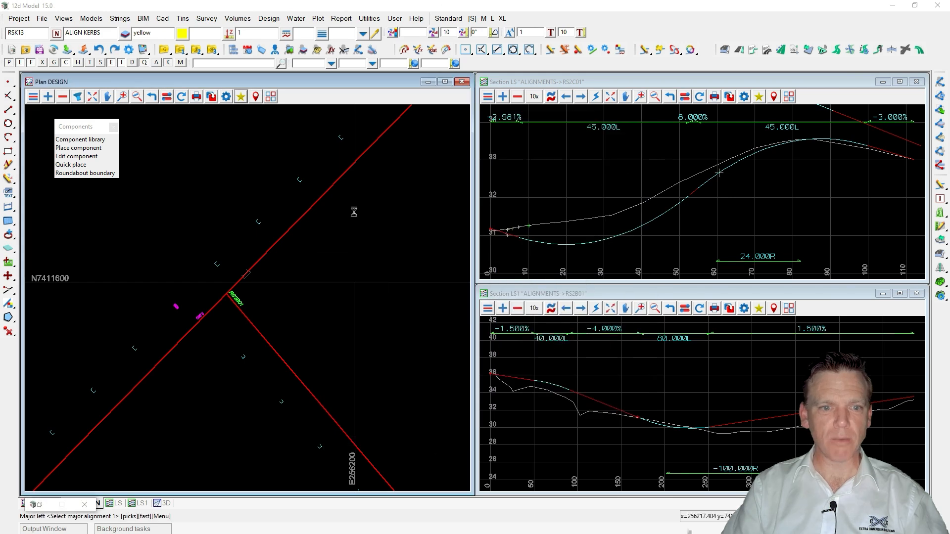
click(323, 200)
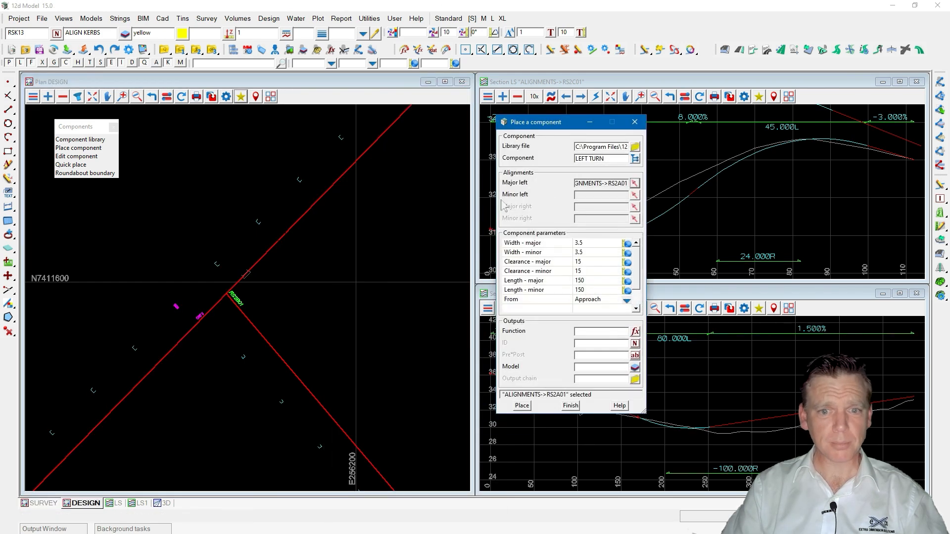
click(634, 195)
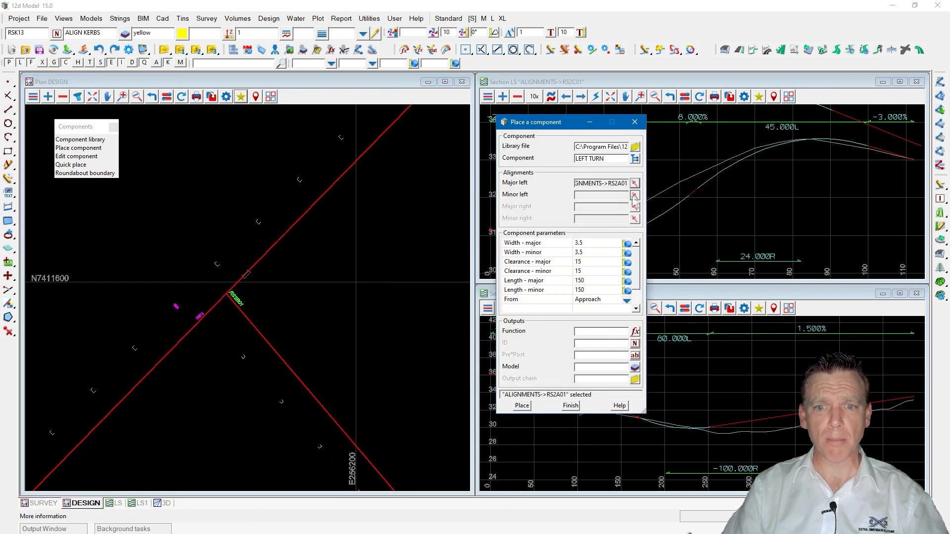
click(287, 371)
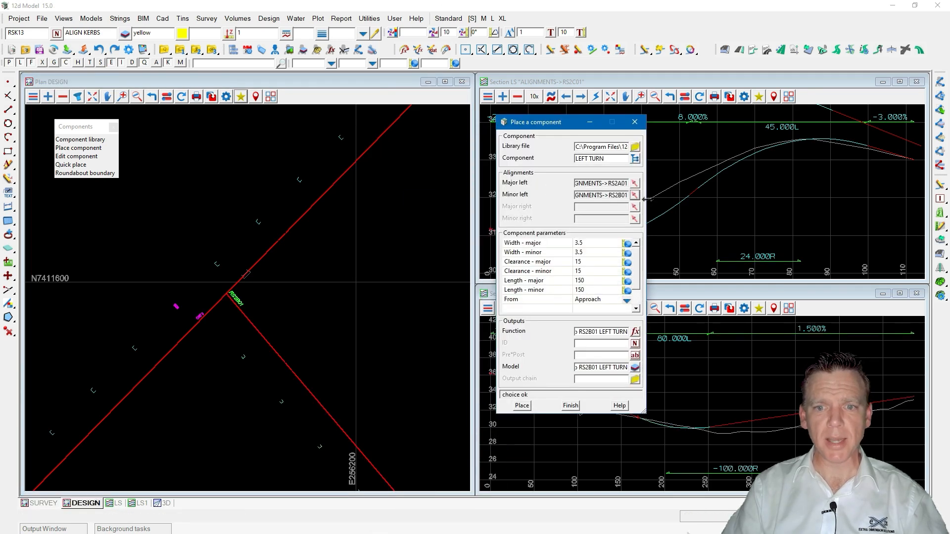
drag(645, 206, 704, 206)
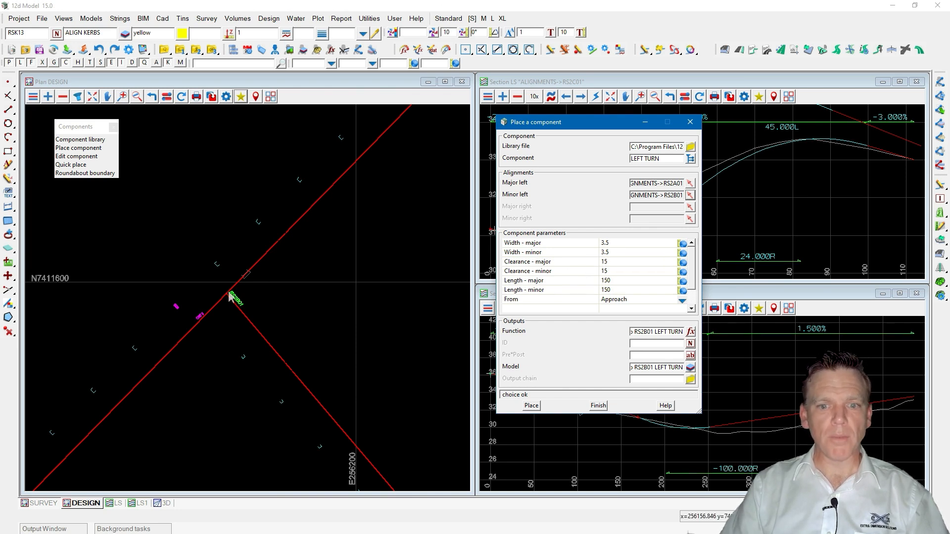
Review the LEFT TURN component's length parameters and its Function output name.
click(541, 284)
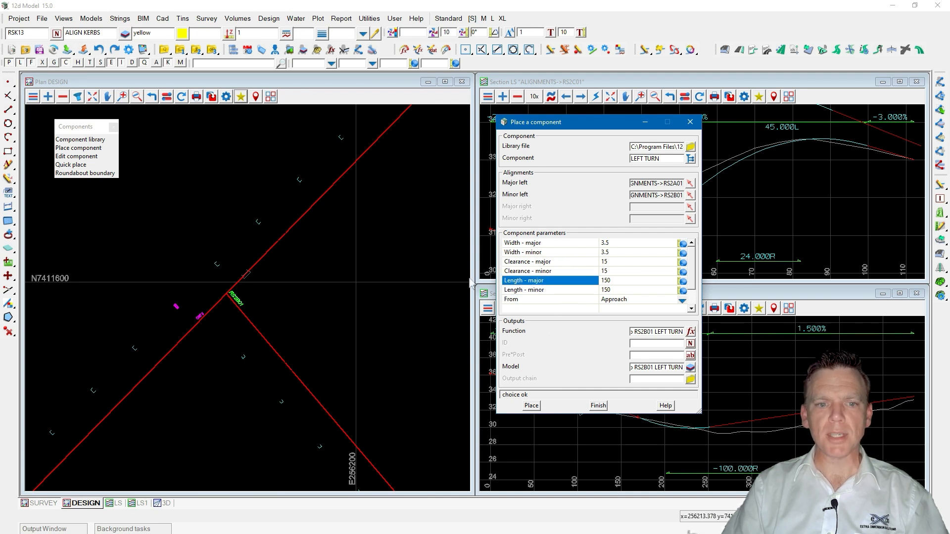
scroll(282, 290, down, 2)
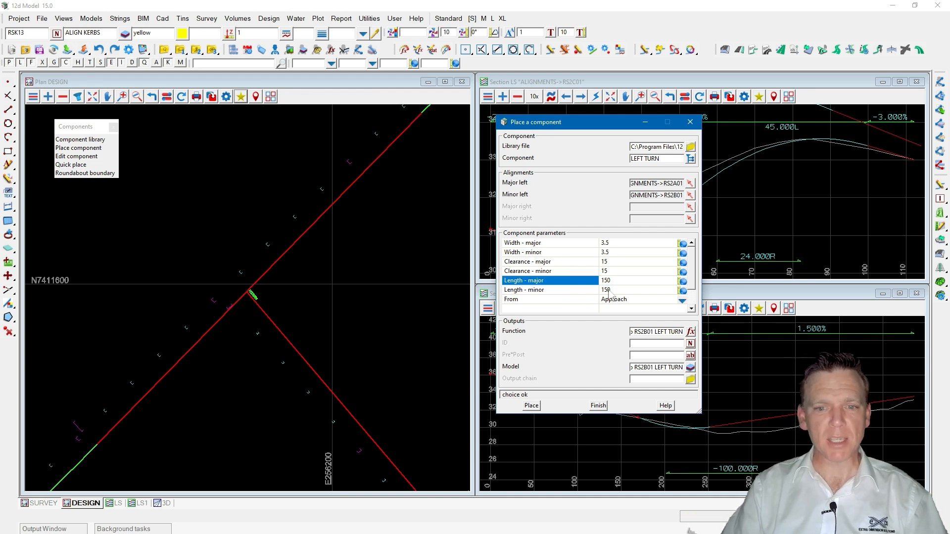
click(290, 340)
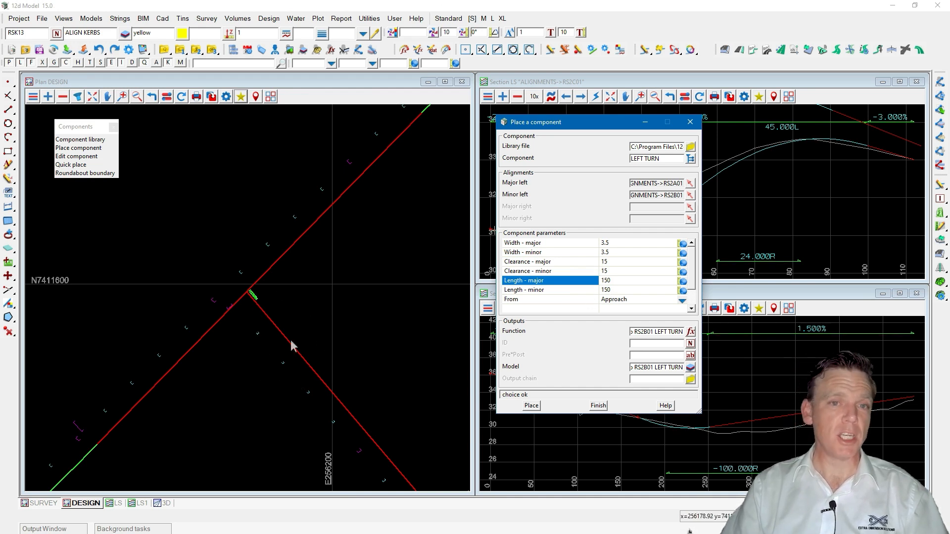
click(616, 291)
drag(613, 290, 592, 290)
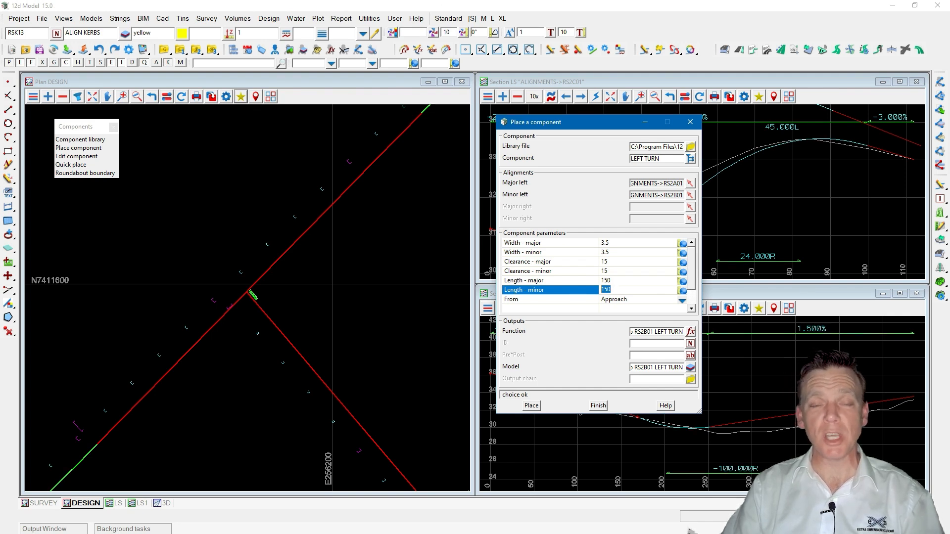
key(ctrl)
key(ctrl)
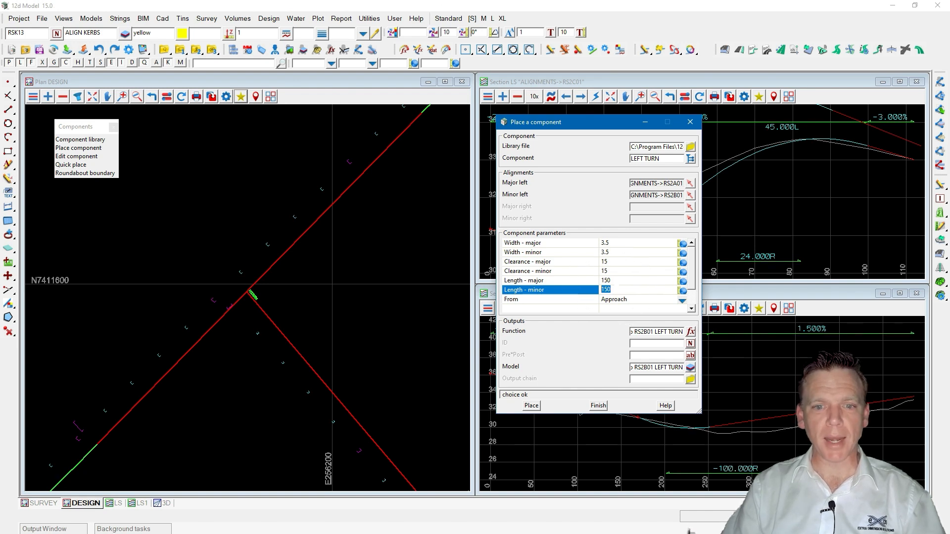
drag(633, 332, 622, 333)
click(641, 332)
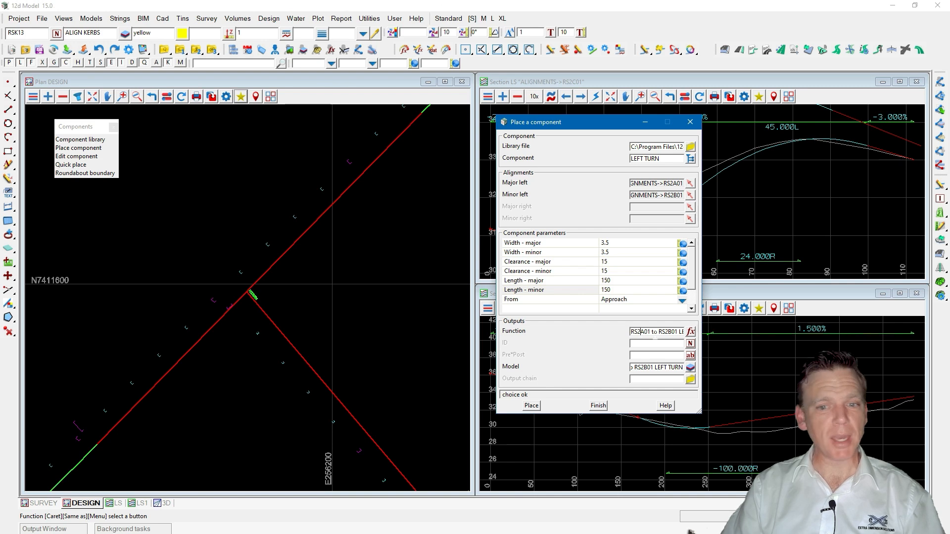
key(ctrl)
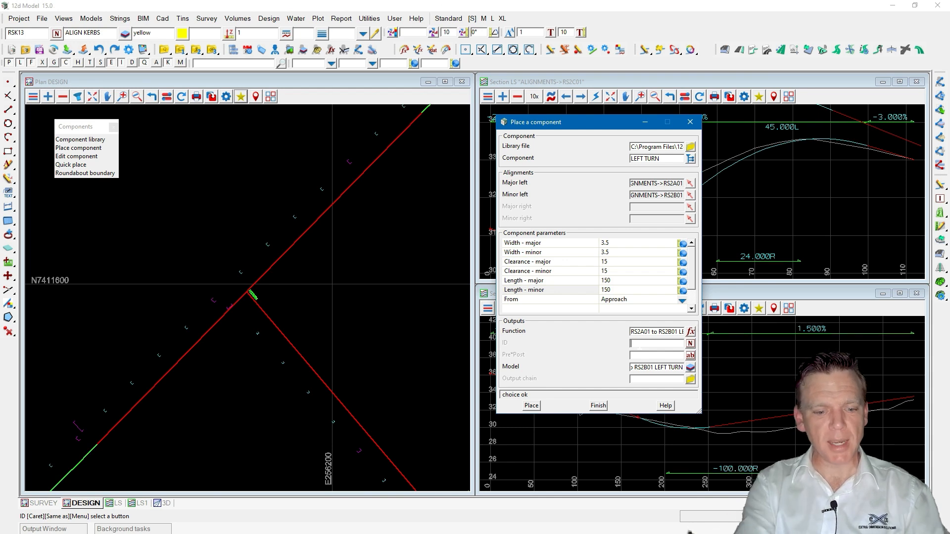
Set the component's ID to INT1.
text(int)
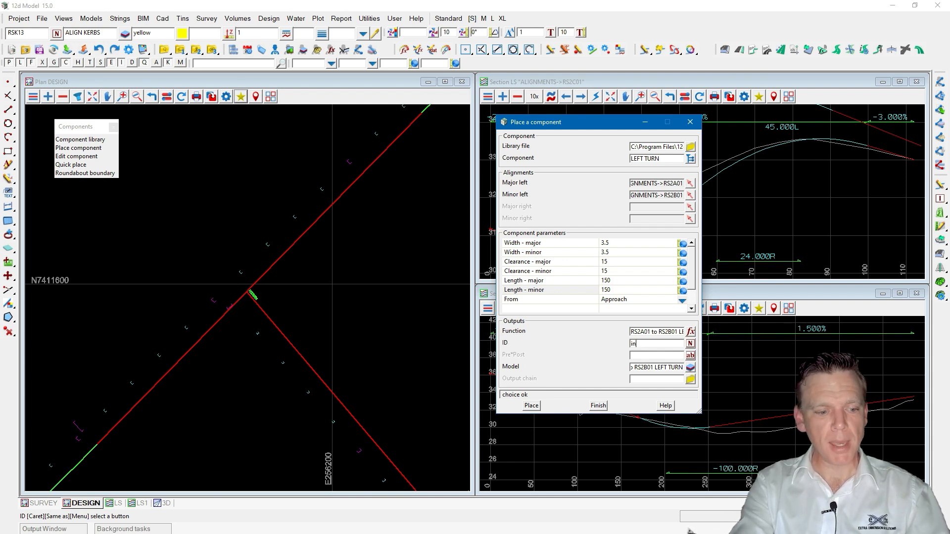
key(Caps_Lock)
key(BackSpace)
key(BackSpace)
text(INT1)
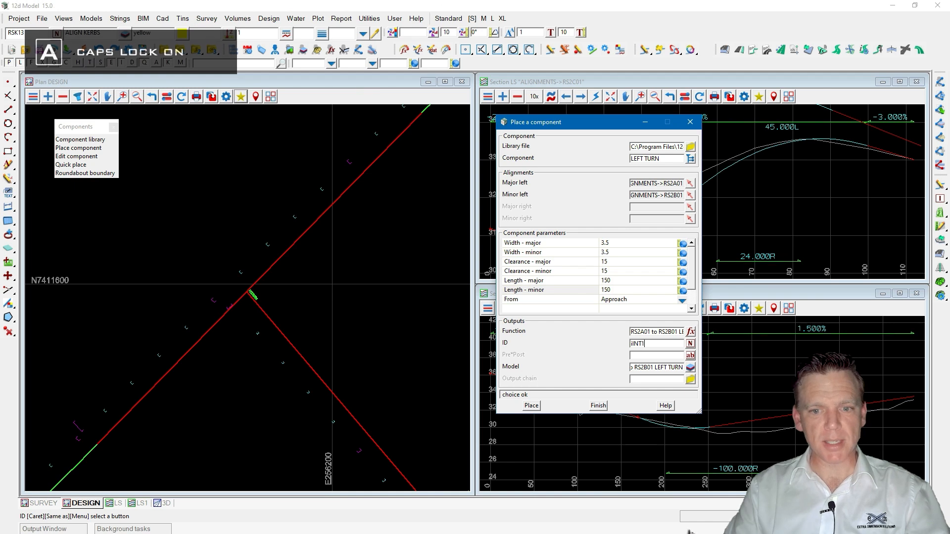
key(Home)
key(Delete)
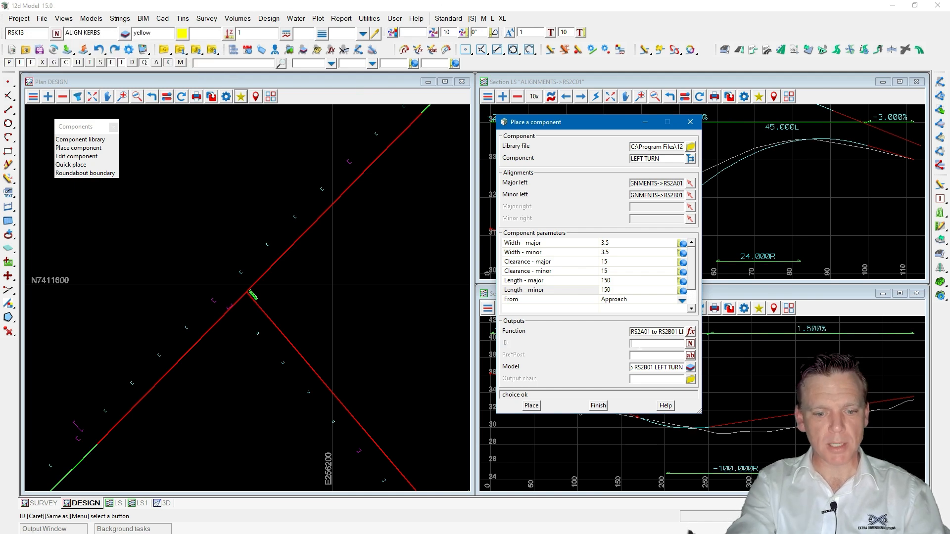
key(End)
text(1)
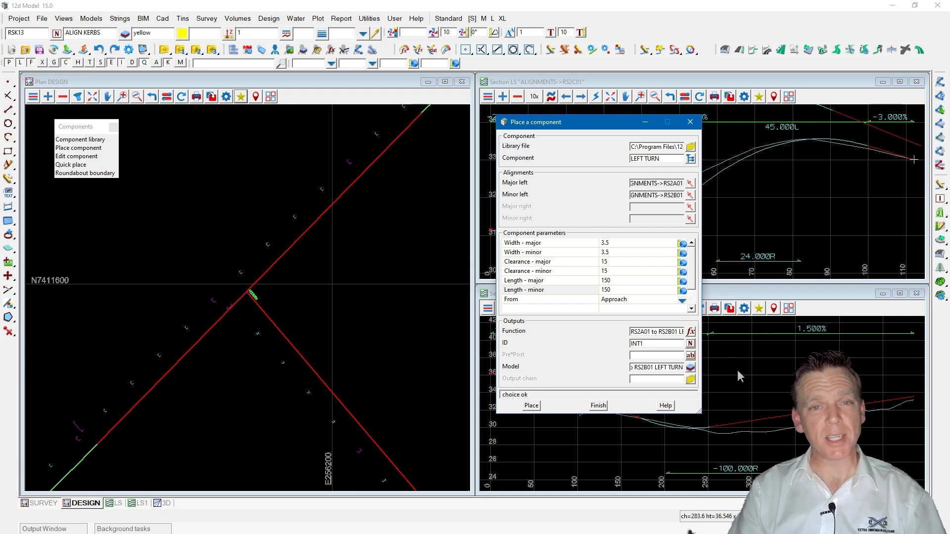
drag(653, 344, 615, 345)
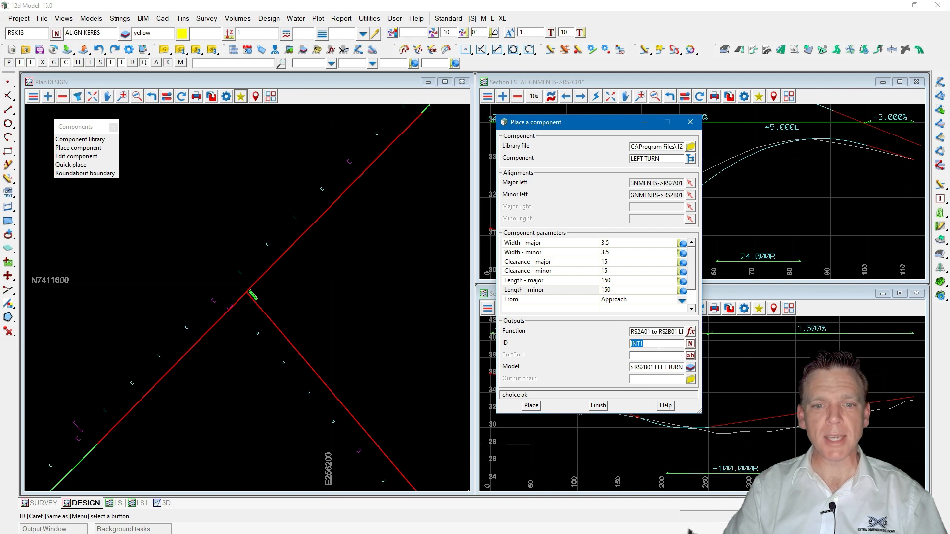
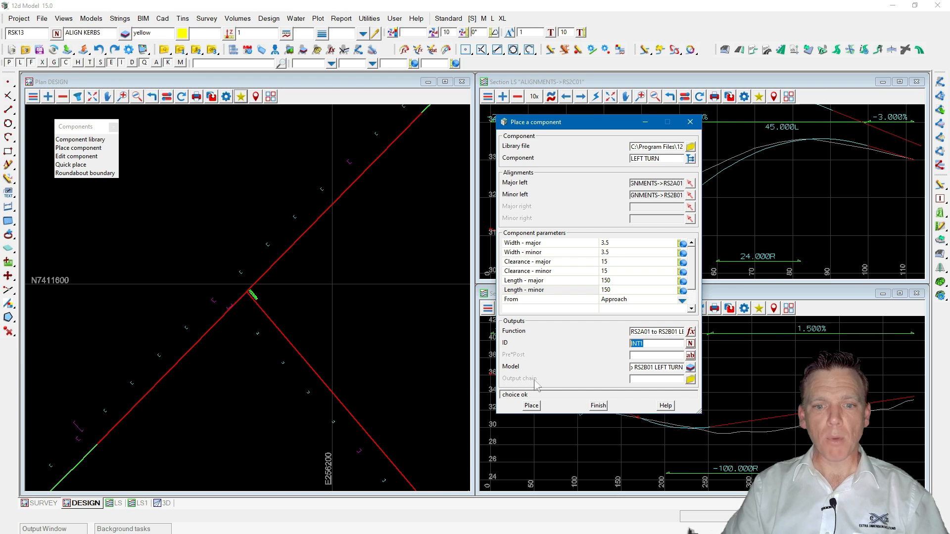
Paste the Function name into the Output chain field and place the LEFT TURN component.
drag(631, 332, 715, 331)
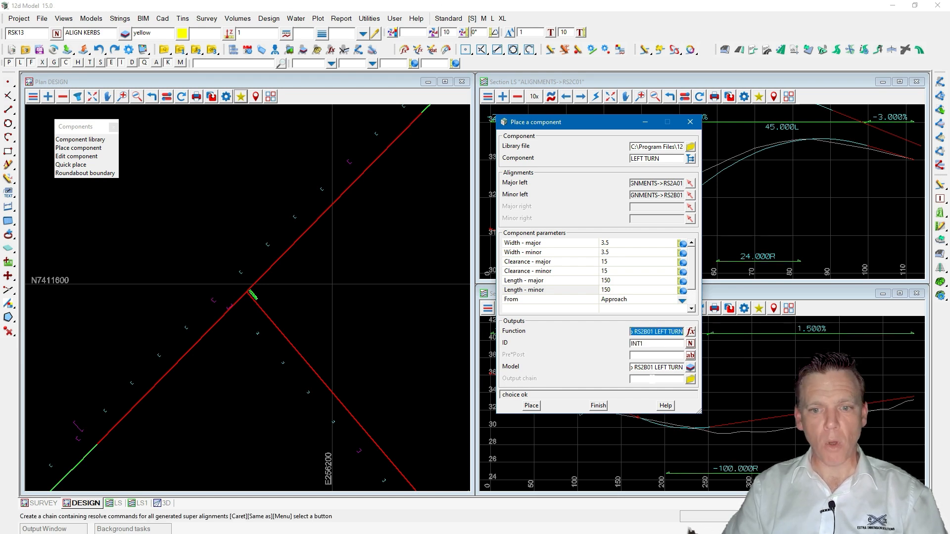
click(663, 379)
key(ctrl+v)
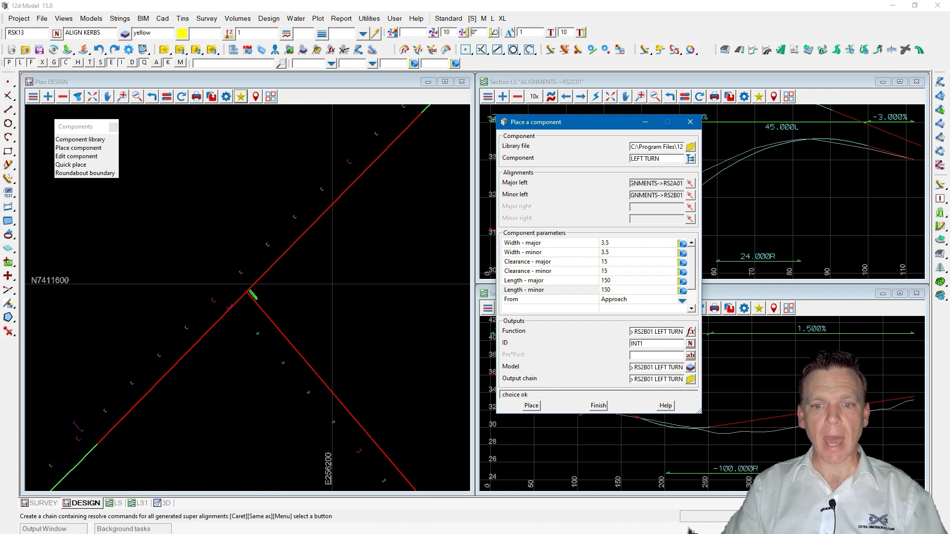
click(531, 406)
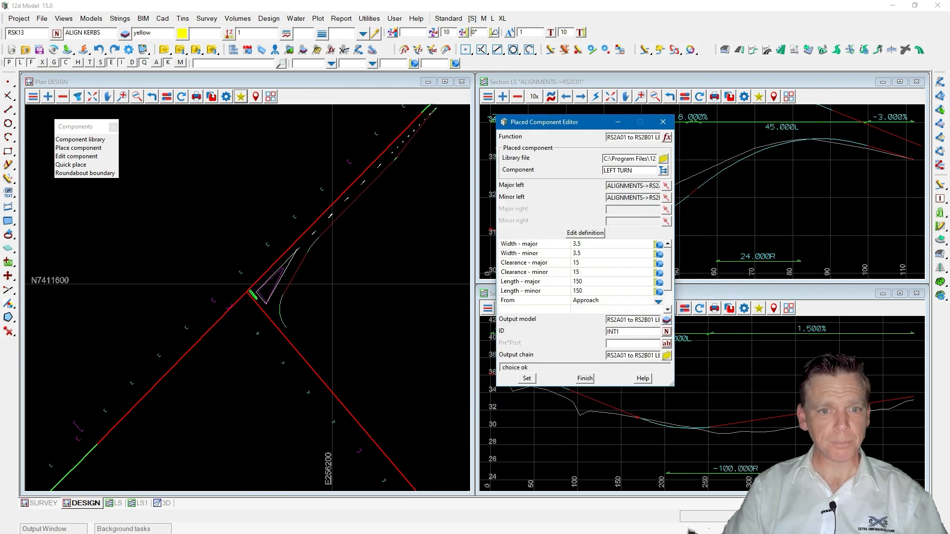
Open the component's output chain and review its list of Resolve commands.
scroll(152, 321, down, 2)
scroll(280, 172, up, 2)
scroll(298, 179, up, 1)
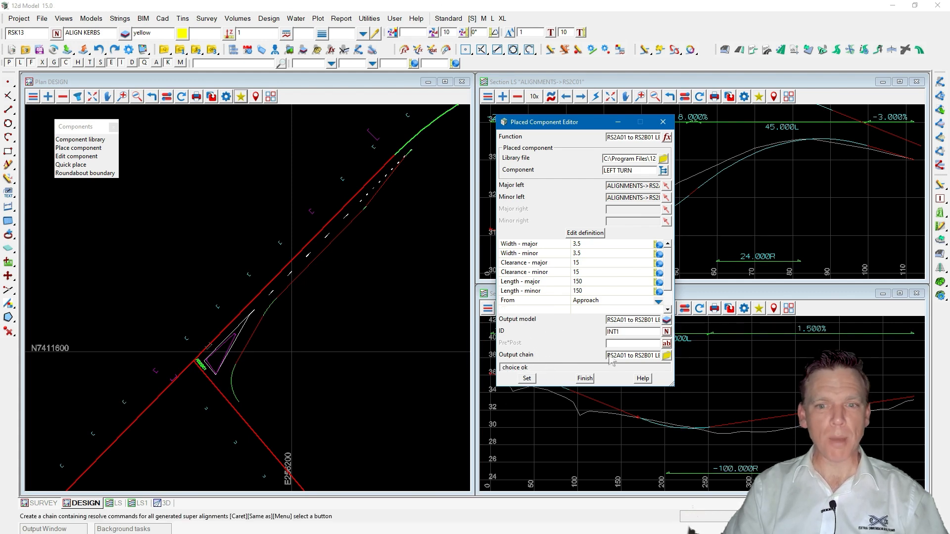
click(666, 355)
click(680, 461)
drag(739, 230, 715, 173)
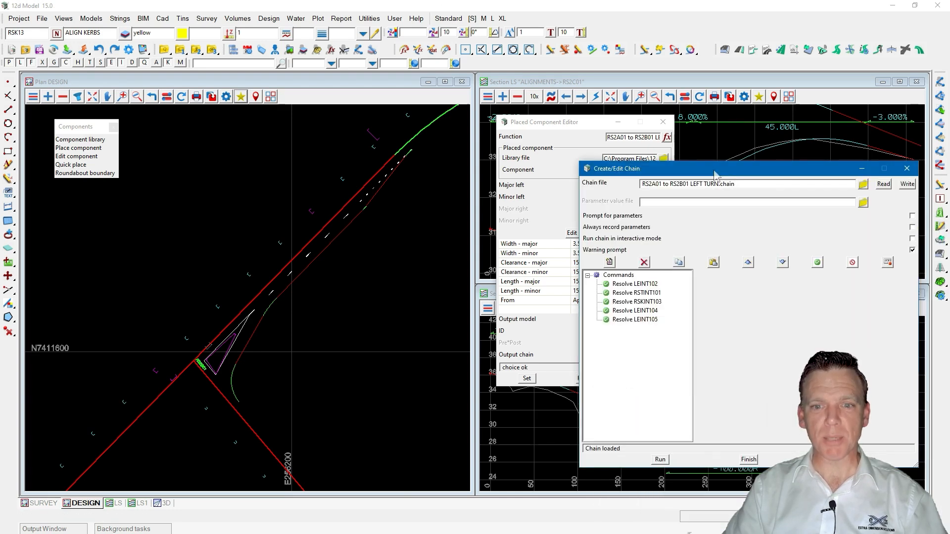
click(627, 291)
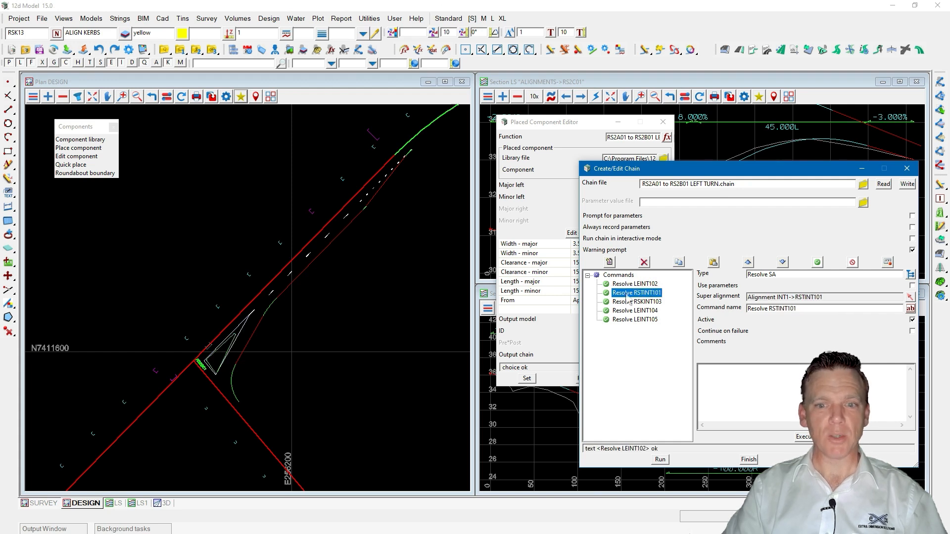
click(628, 302)
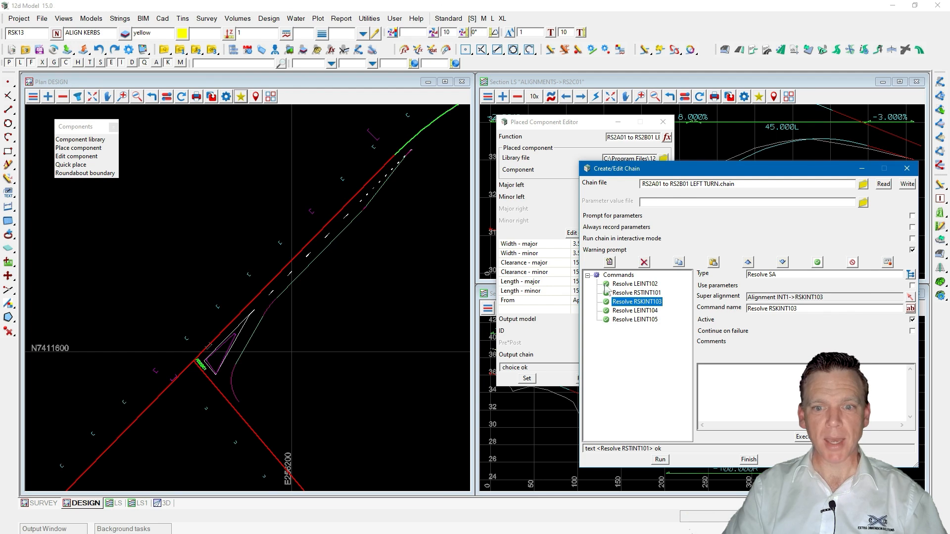
click(649, 313)
click(643, 320)
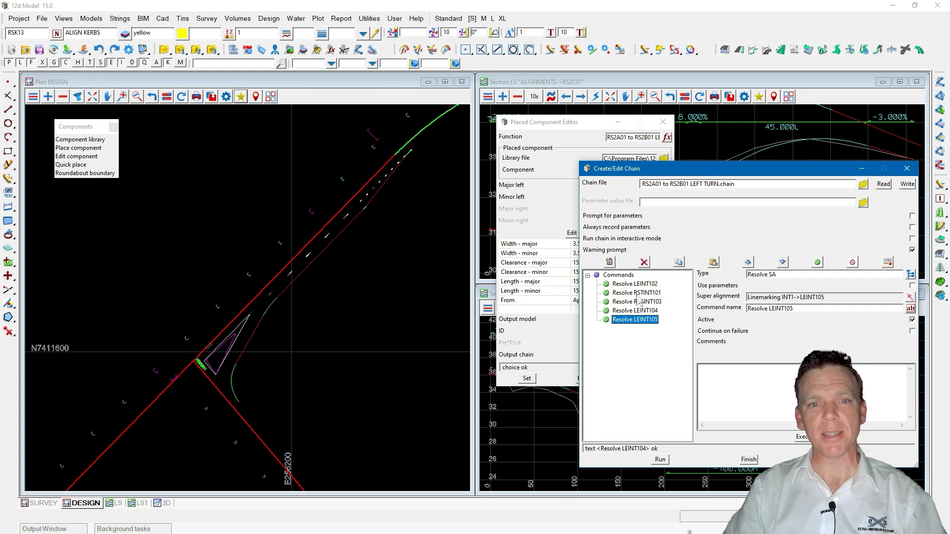
click(749, 460)
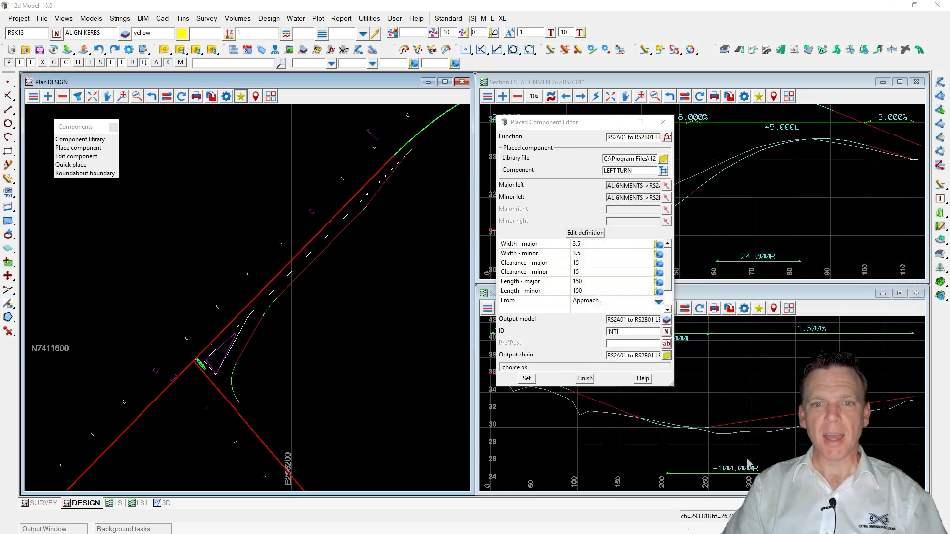
Edit the placed component's definition, accepting to detach it from its library component.
click(584, 234)
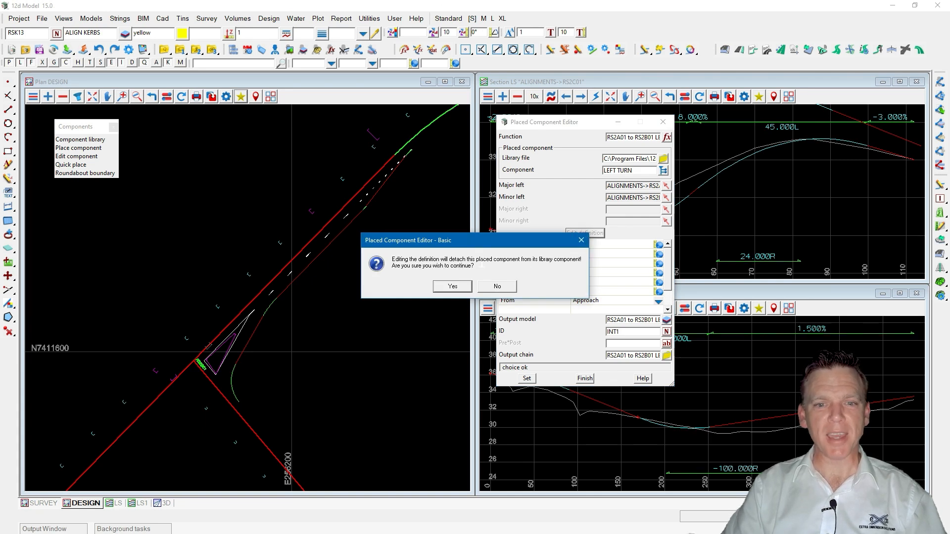
click(552, 164)
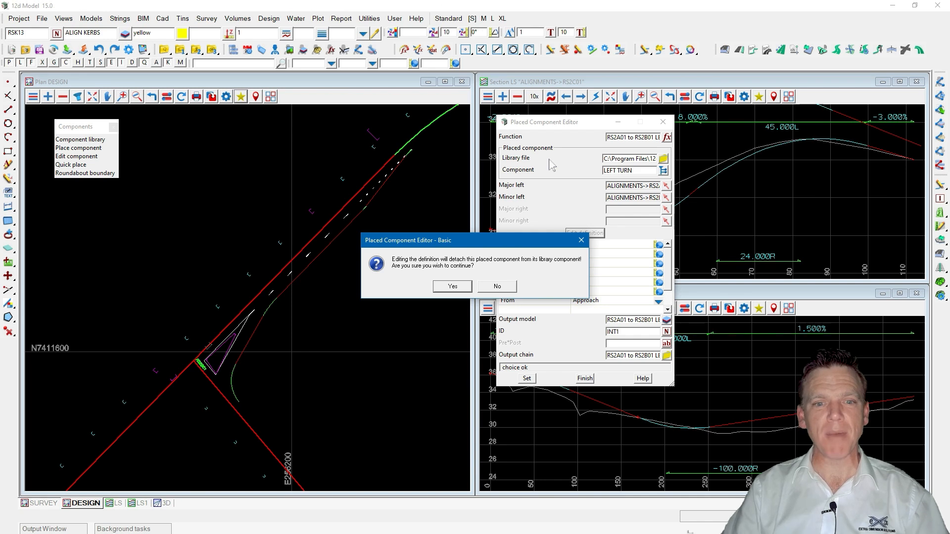
click(451, 287)
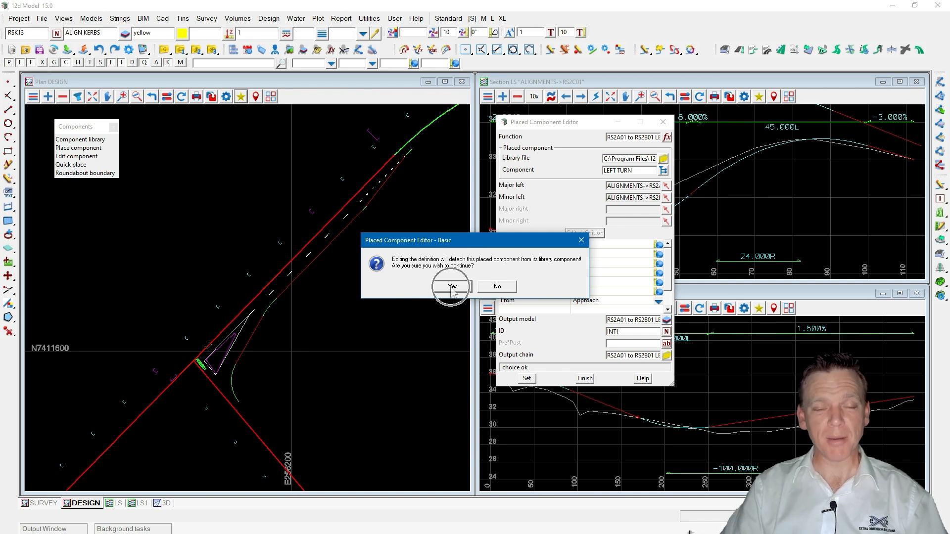
click(452, 287)
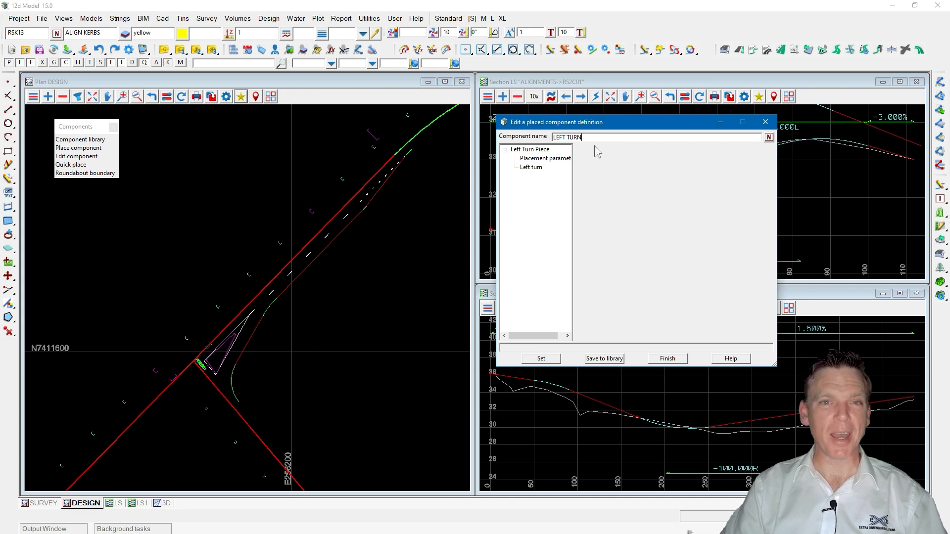
Review the definition's Placement parameters and Left turn settings.
drag(573, 171, 595, 168)
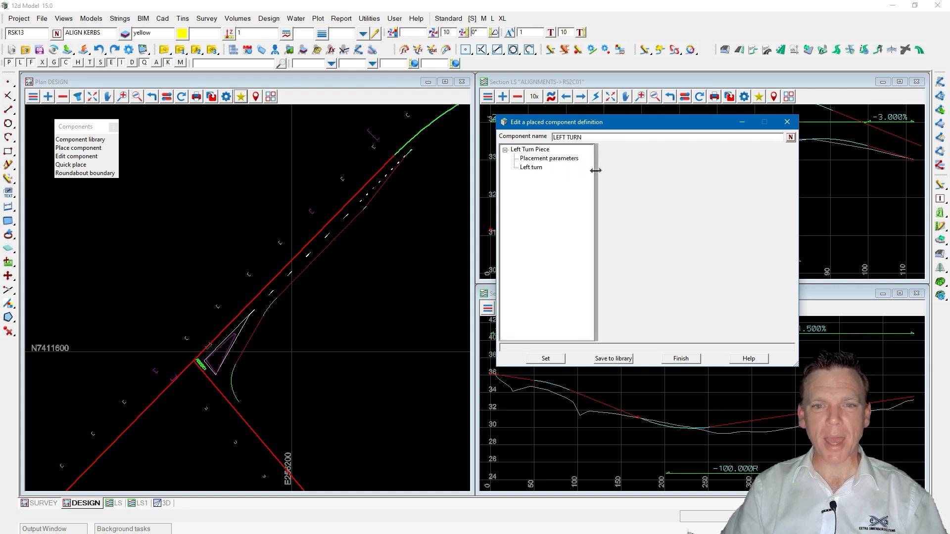
click(544, 161)
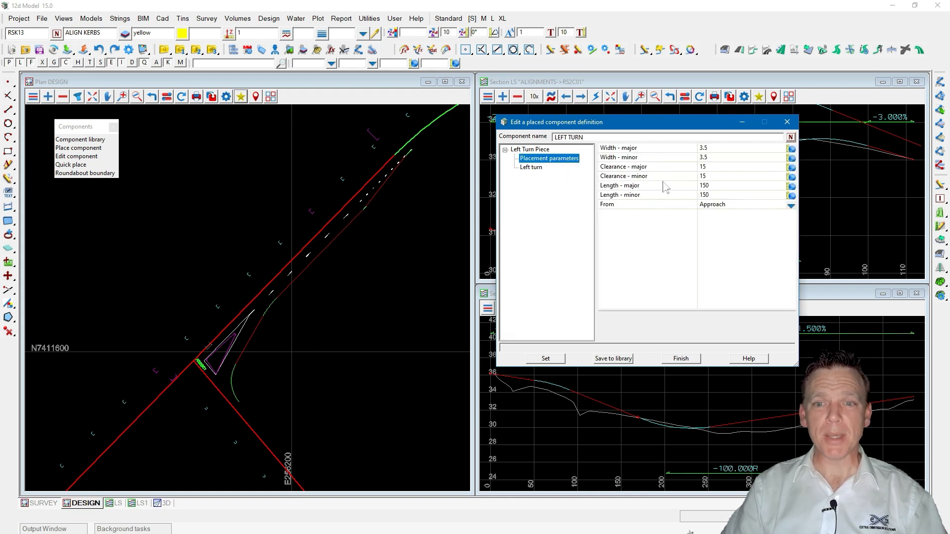
click(533, 168)
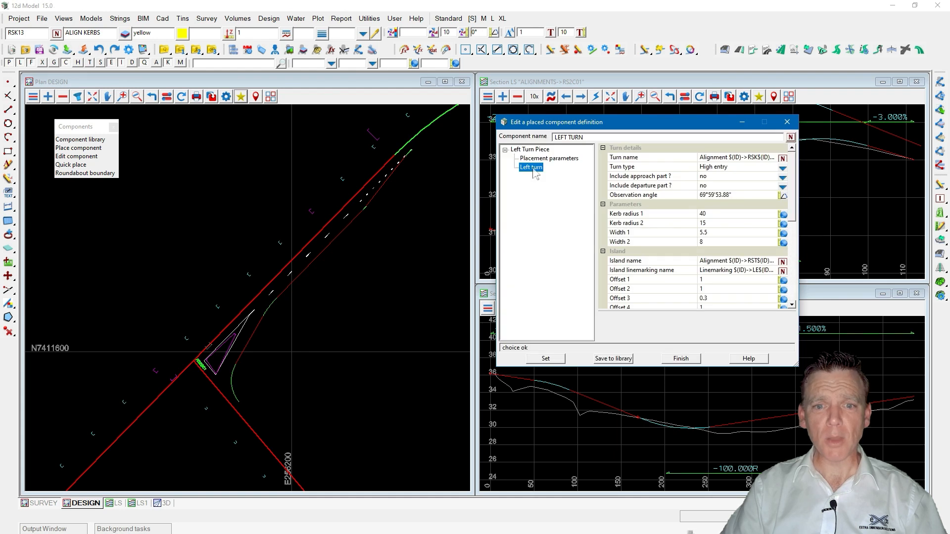
drag(798, 177, 826, 174)
drag(768, 169, 690, 167)
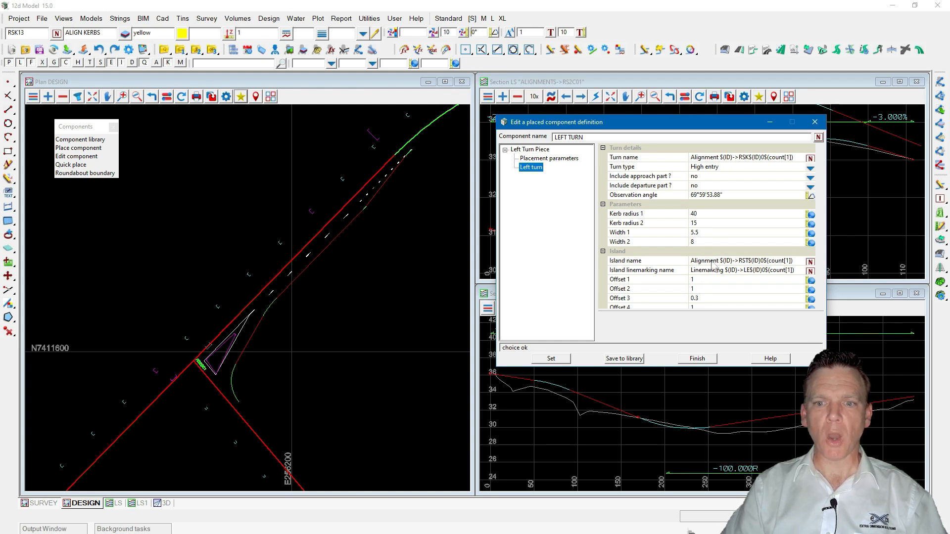
Inquire the generated kerb return string in the plan view to check its name and properties.
click(63, 97)
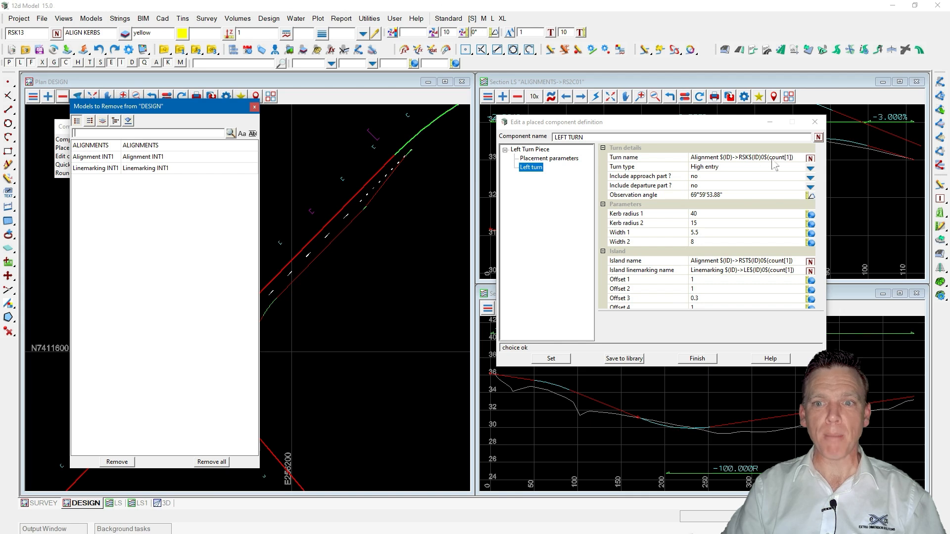
click(379, 238)
key(F2)
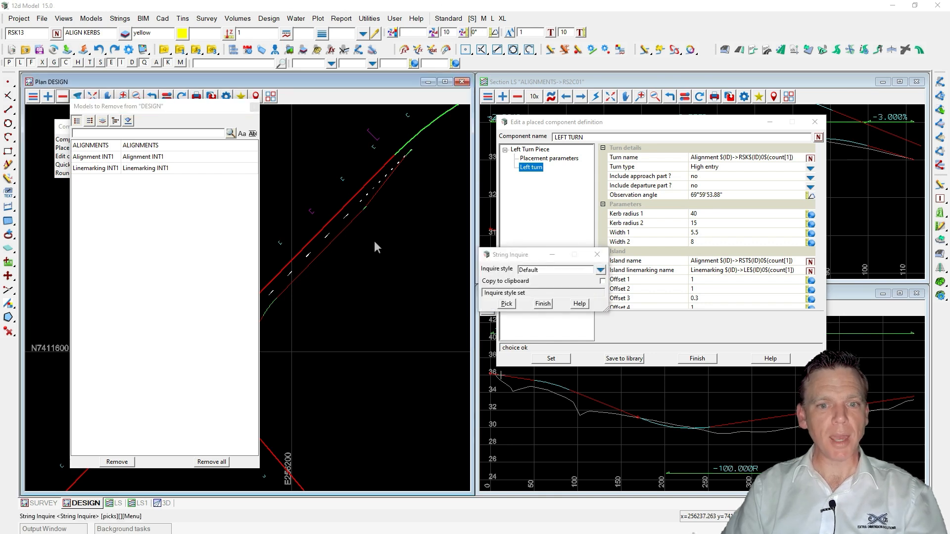
click(340, 232)
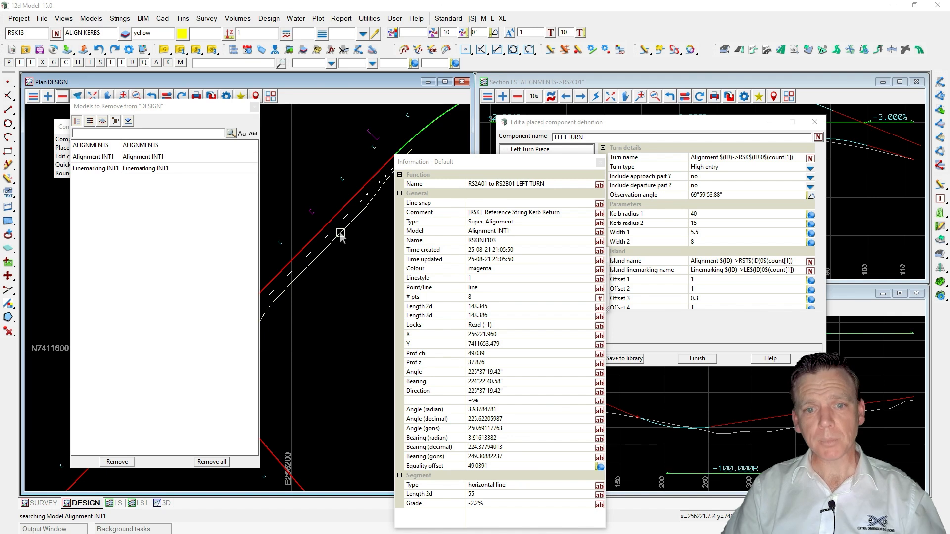
key(ctrl)
key(ctrl)
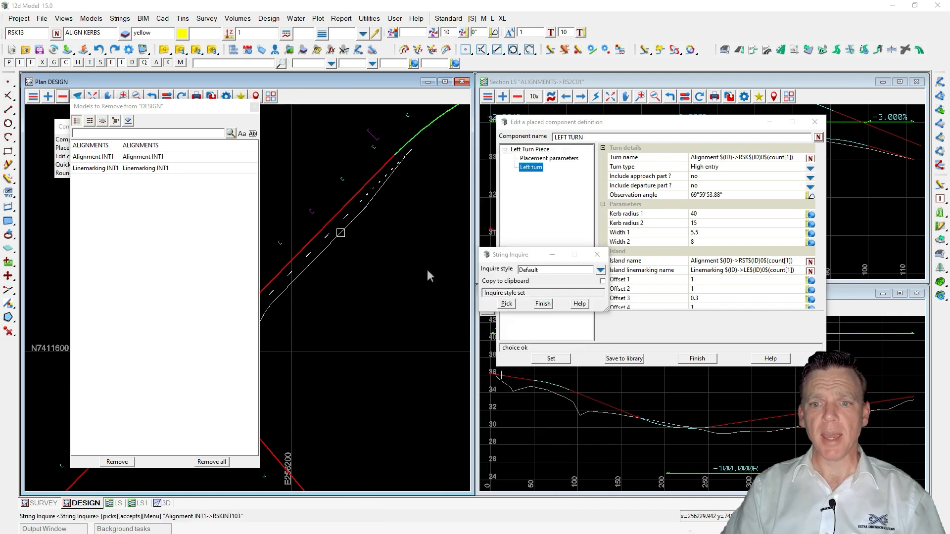
click(543, 303)
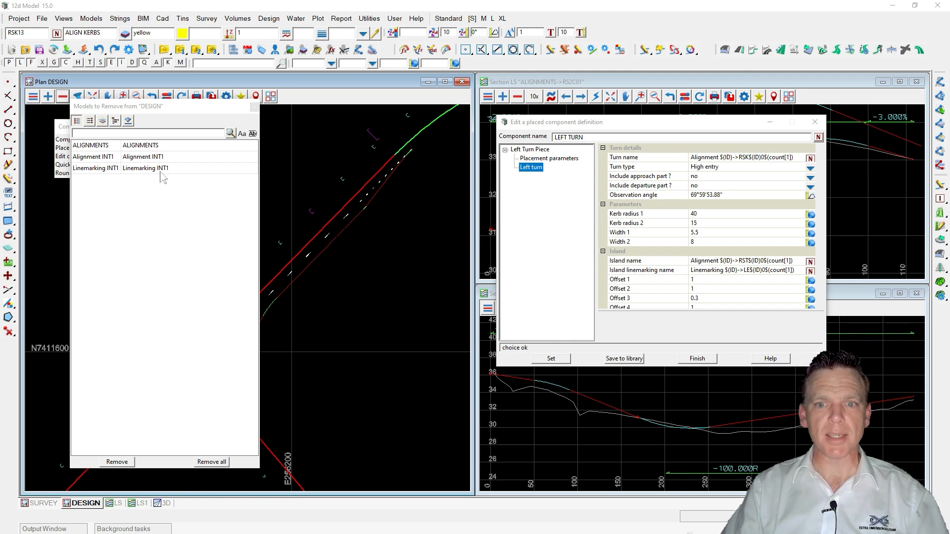
click(254, 107)
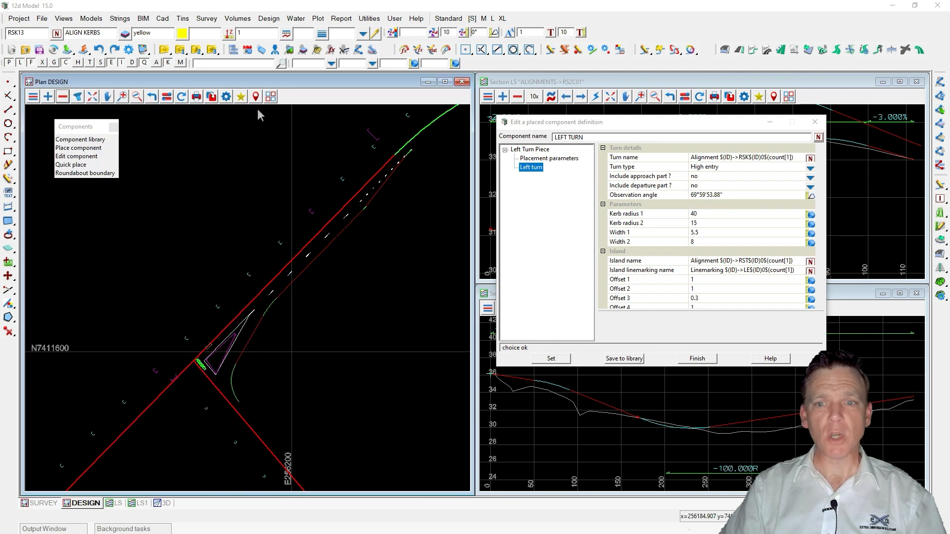
Set the left turn's Turn name to Alignment $(ID)->RSK99 and apply the definition.
click(756, 157)
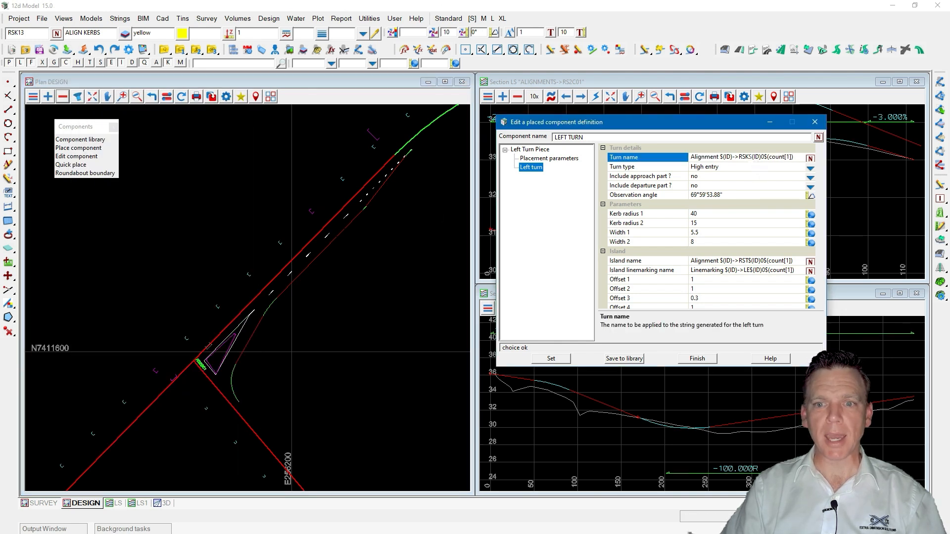
key(shift+End)
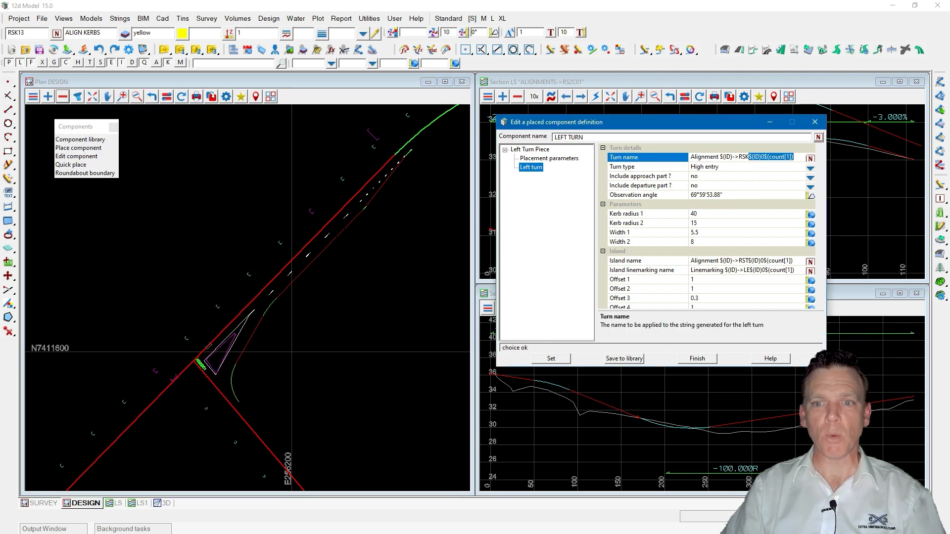
text(99)
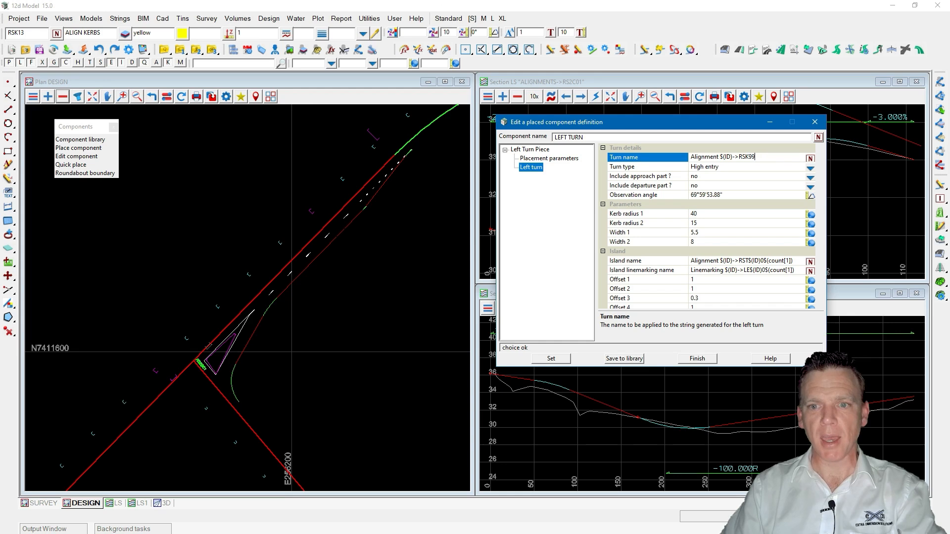
click(552, 359)
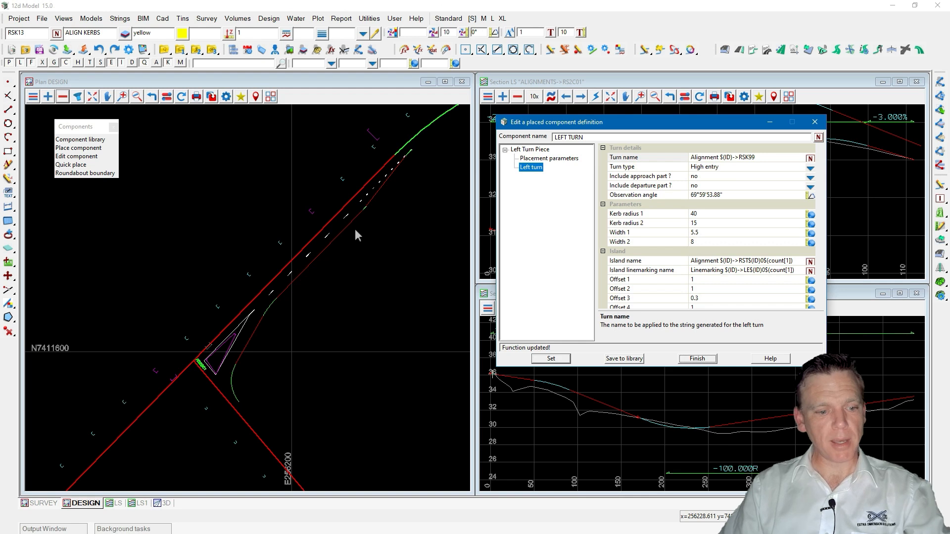
Inquire the kerb return string again to check its updated name.
key(F2)
click(337, 236)
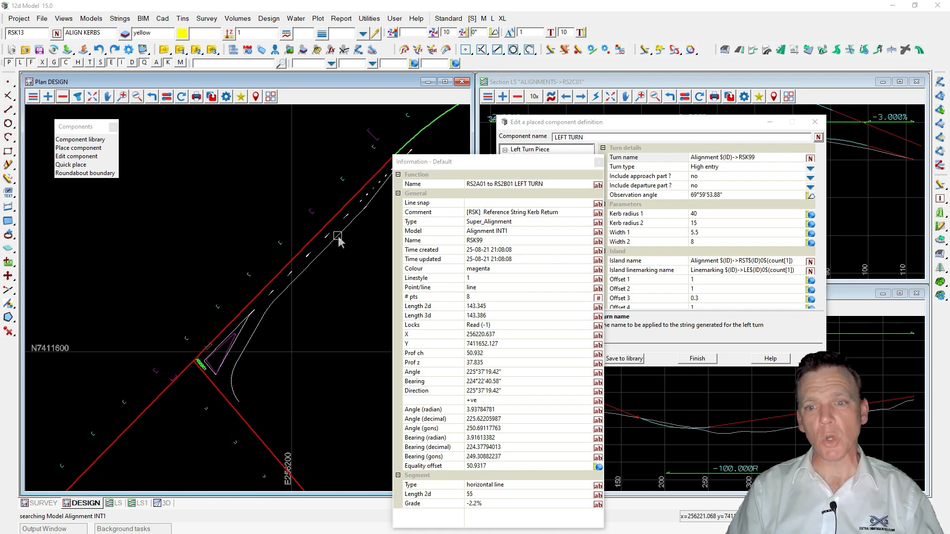
middle_click(351, 243)
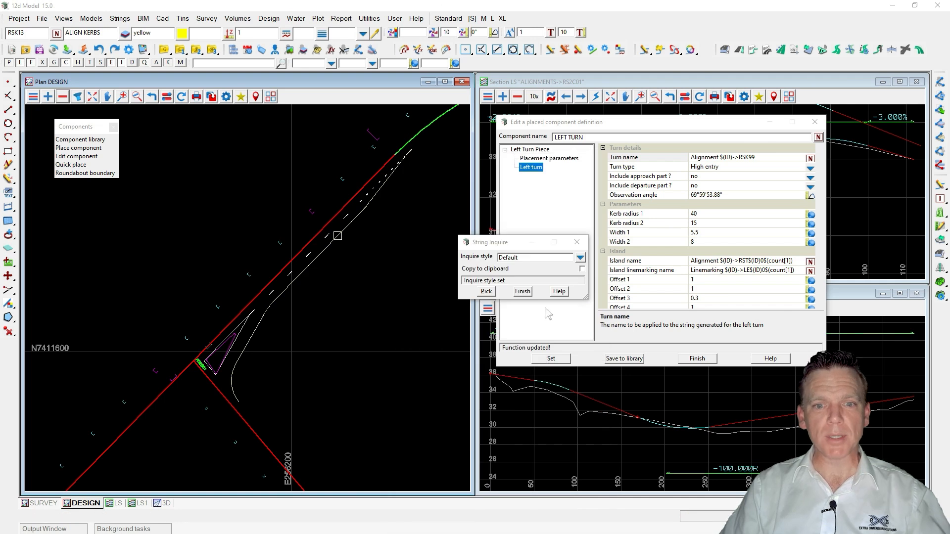
click(522, 292)
click(390, 258)
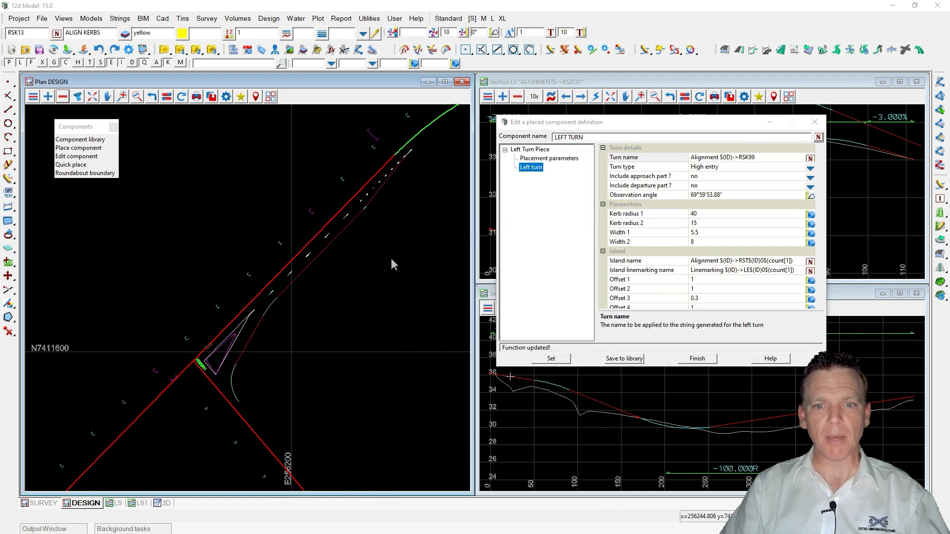
Change the left turn's Turn type to Stand up and open its Kerb return settings.
drag(666, 367, 674, 451)
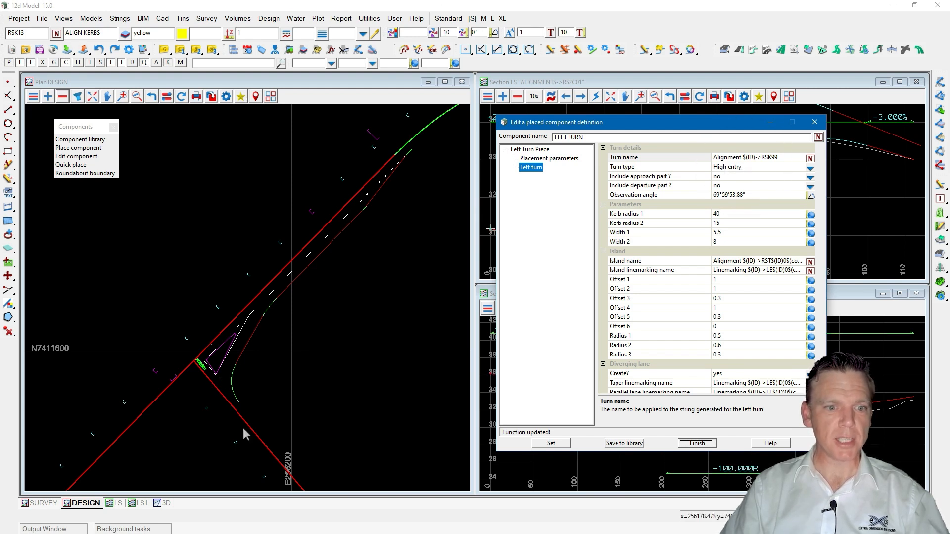
click(810, 168)
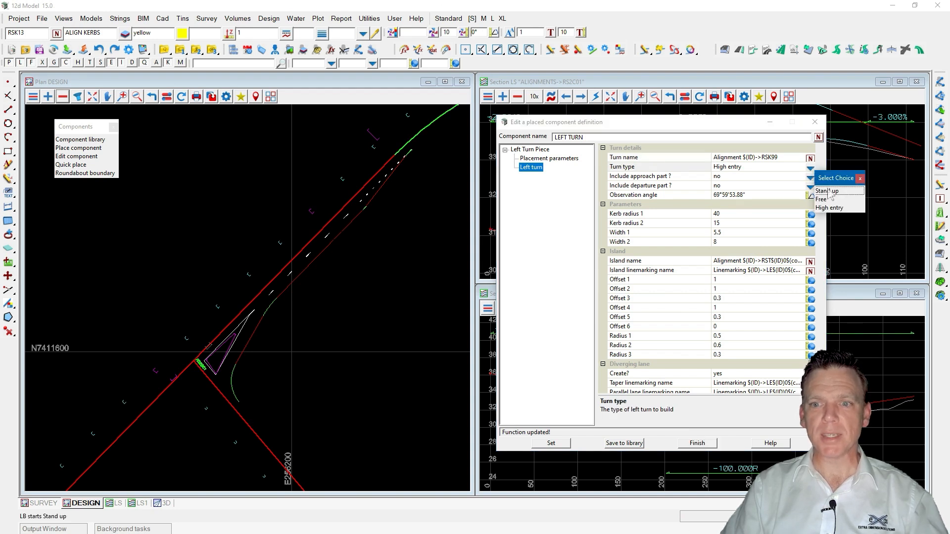
click(827, 191)
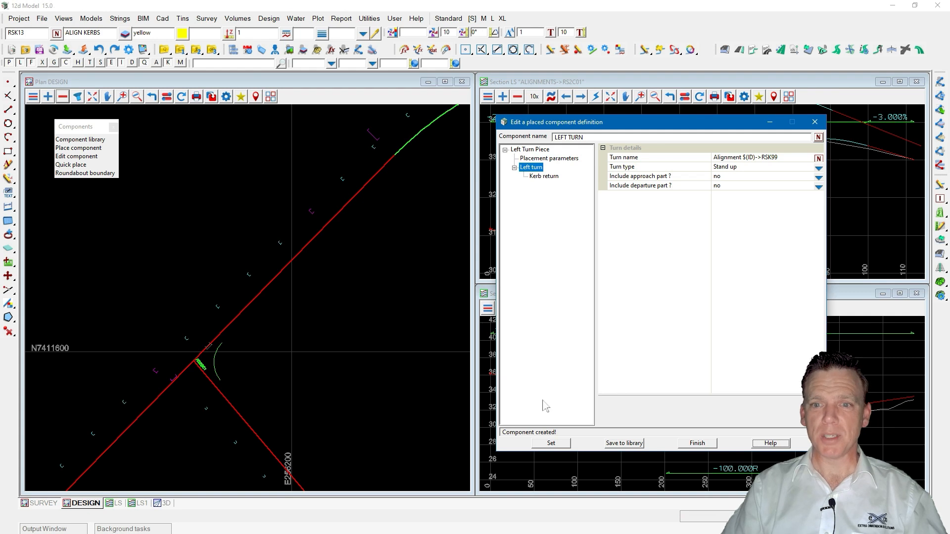
click(543, 177)
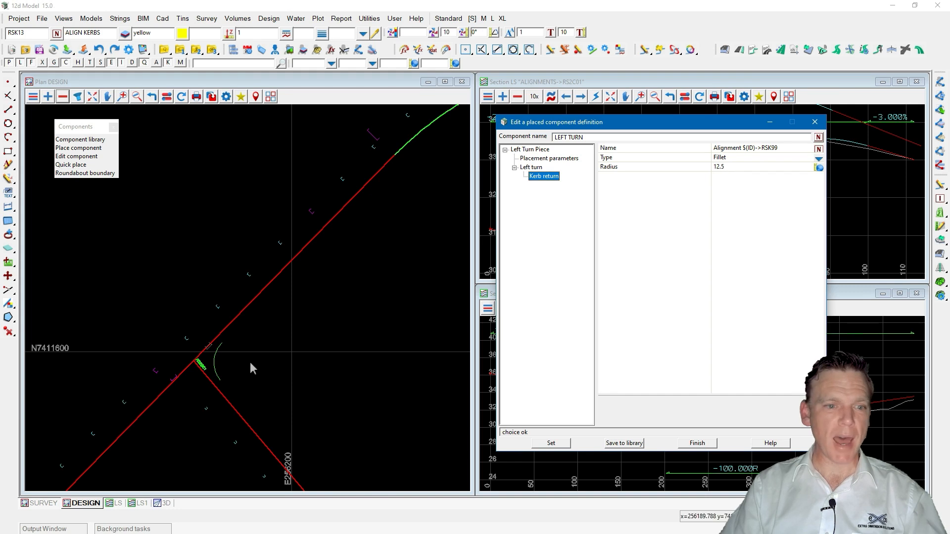
scroll(193, 414, up, 2)
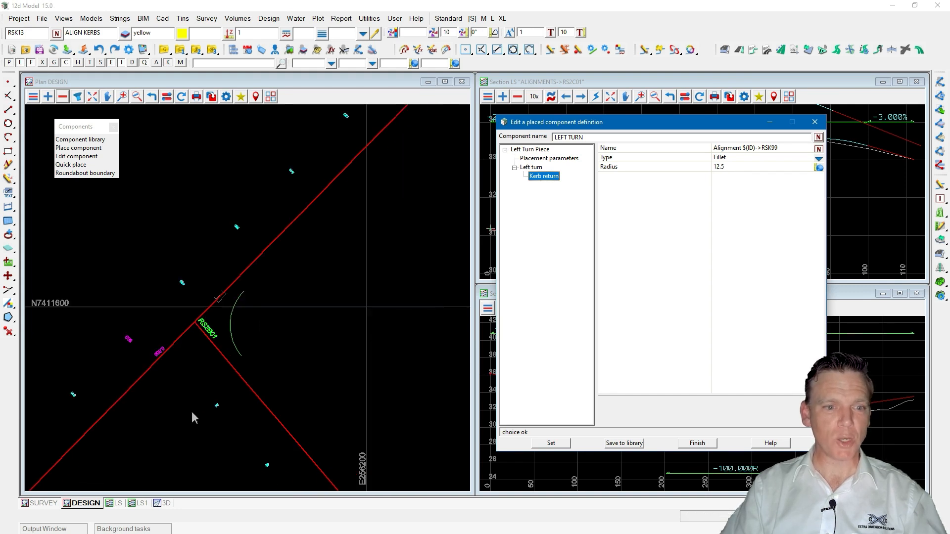
Change the left turn's Turn type to Free.
scroll(192, 411, down, 1)
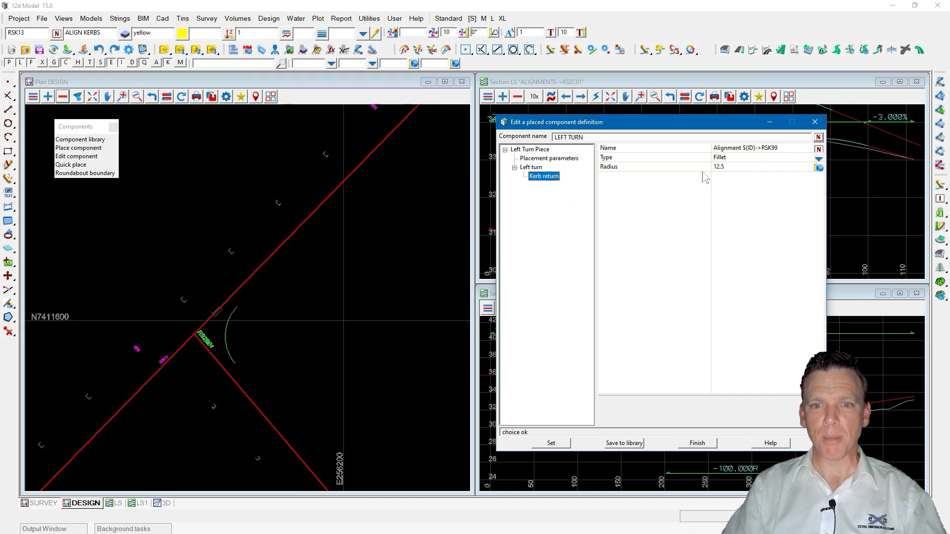
click(531, 168)
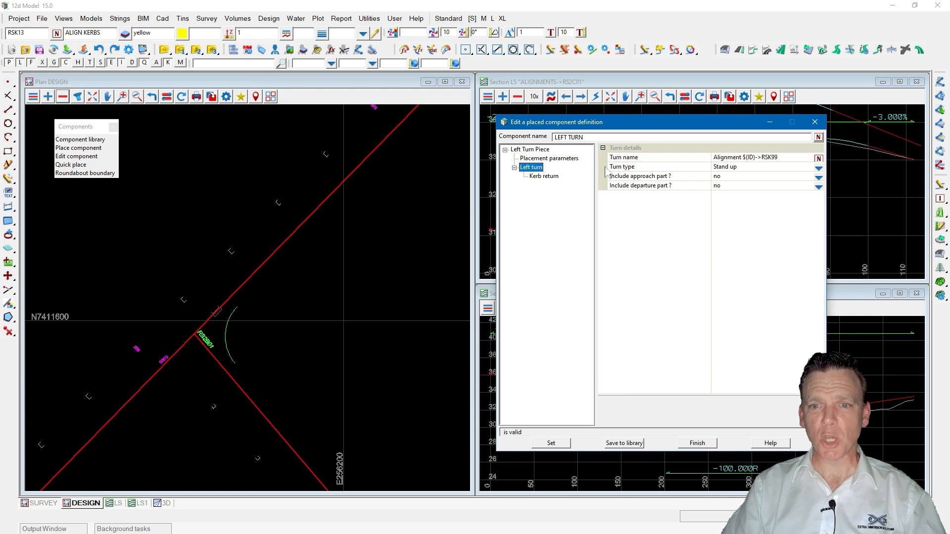
click(818, 168)
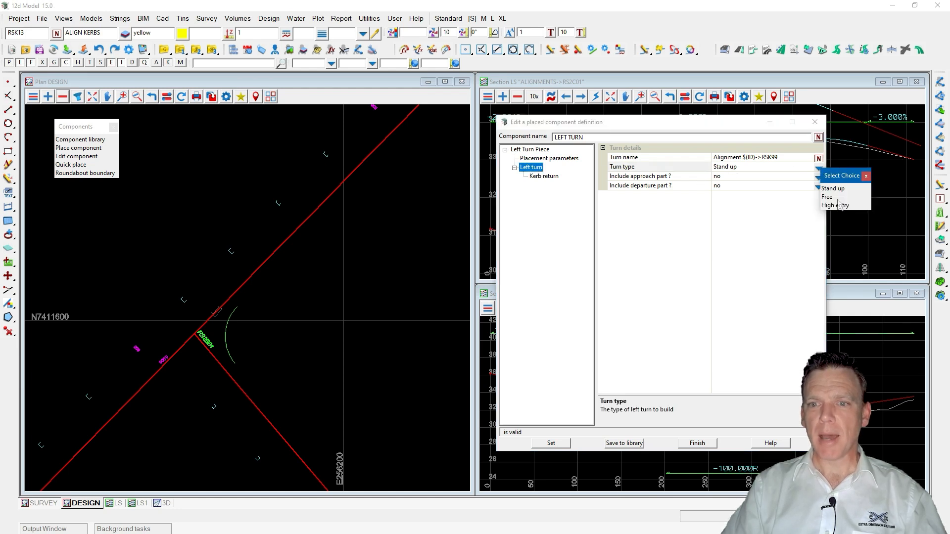
click(831, 197)
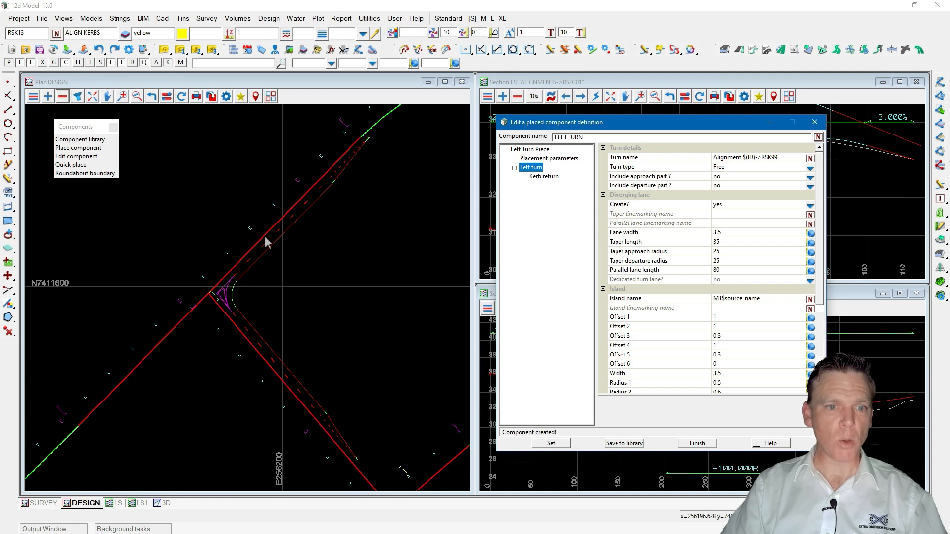
Set the diverging lane's Parallel lane length to 50.
click(731, 271)
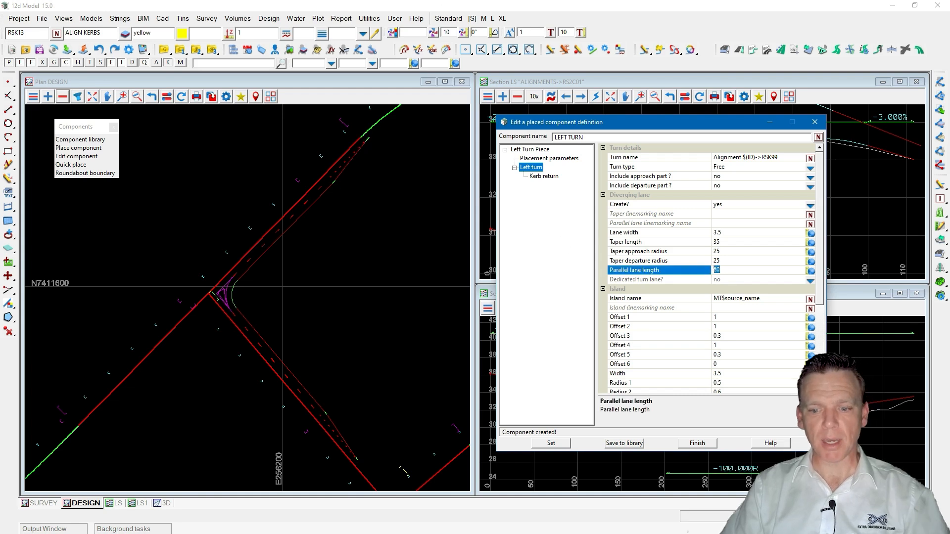
key(Return)
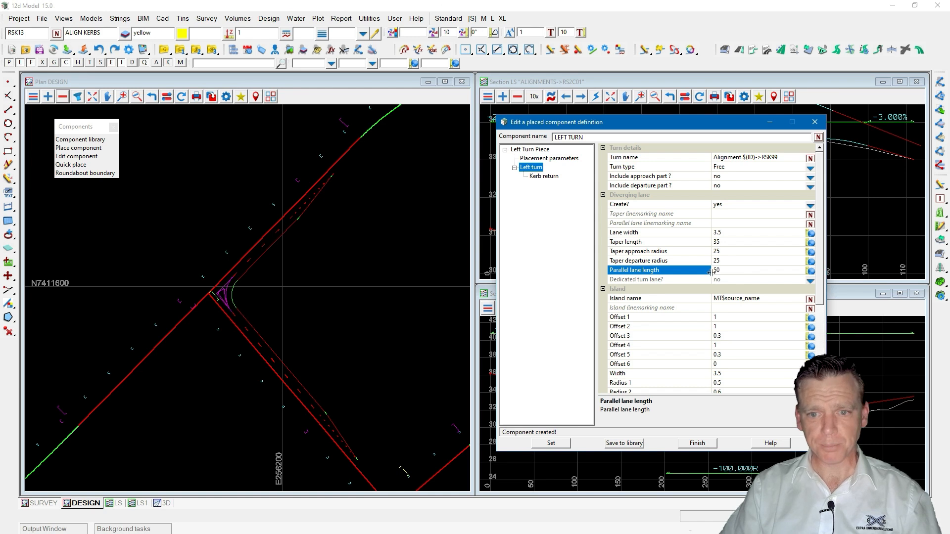
Open the component help diagram for the island offsets and review the labelled dimensions.
scroll(712, 274, down, 3)
click(738, 291)
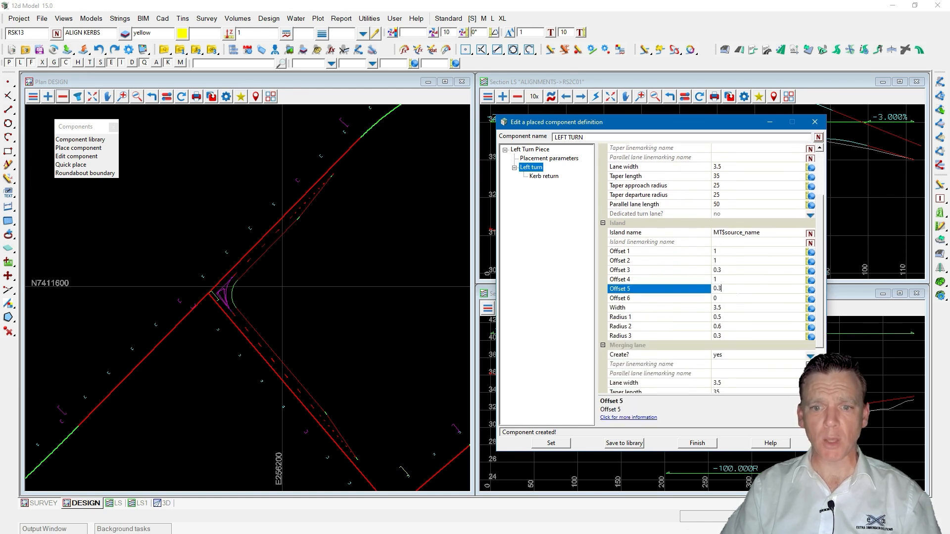
scroll(221, 299, up, 3)
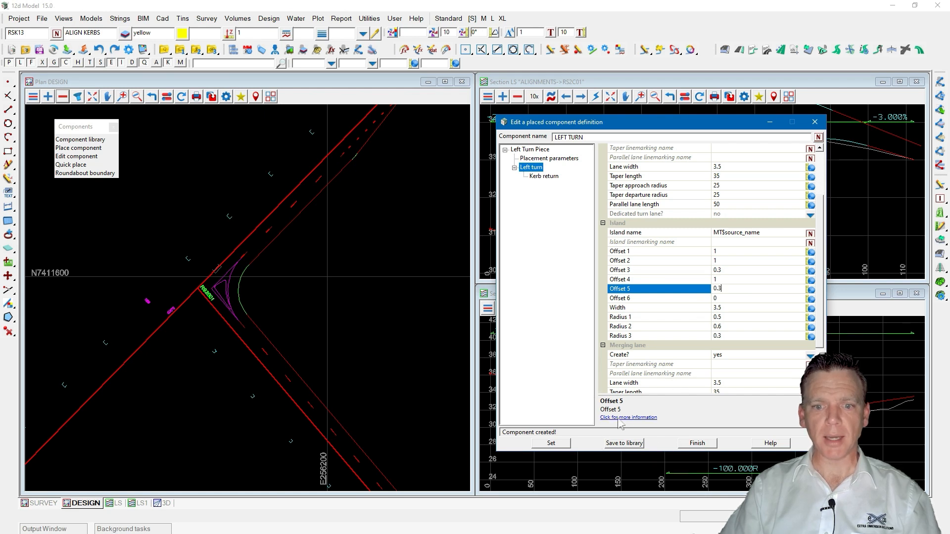
click(629, 418)
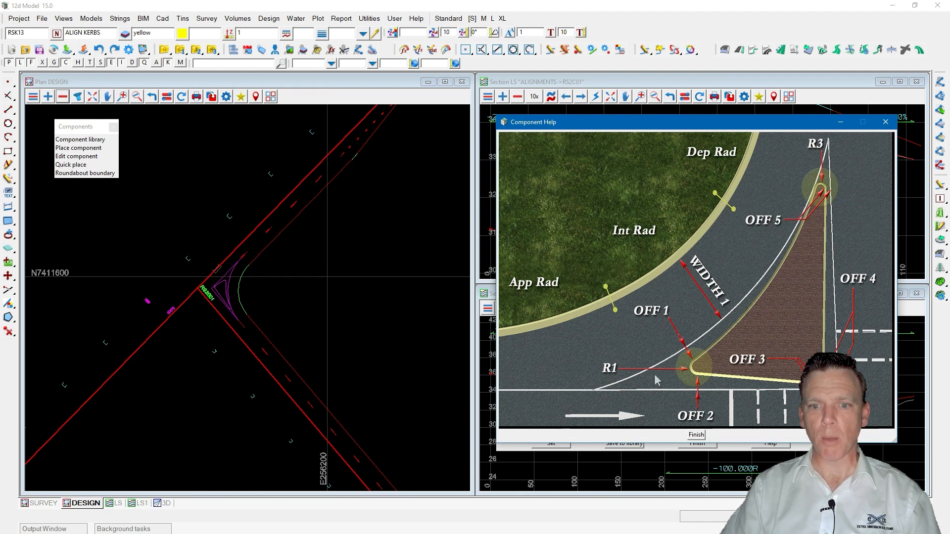
drag(701, 122, 267, 131)
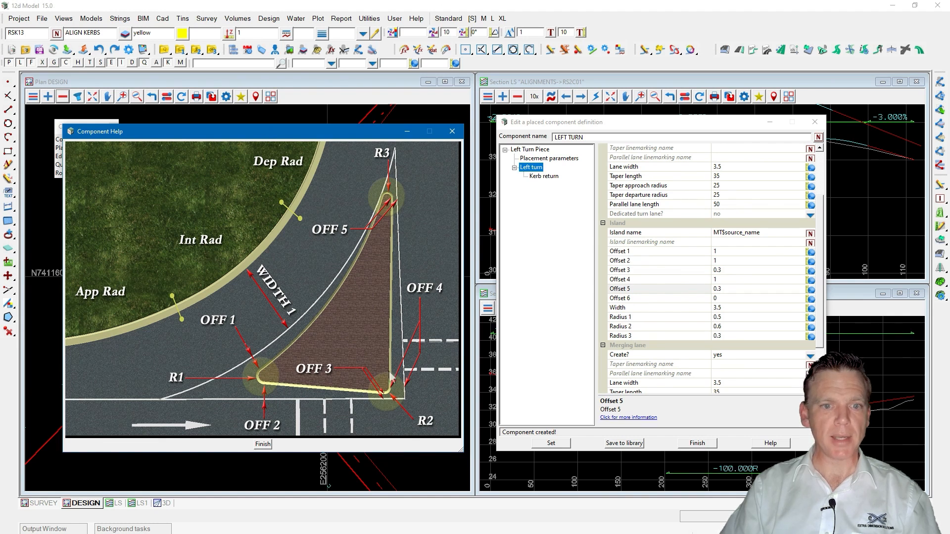
click(451, 132)
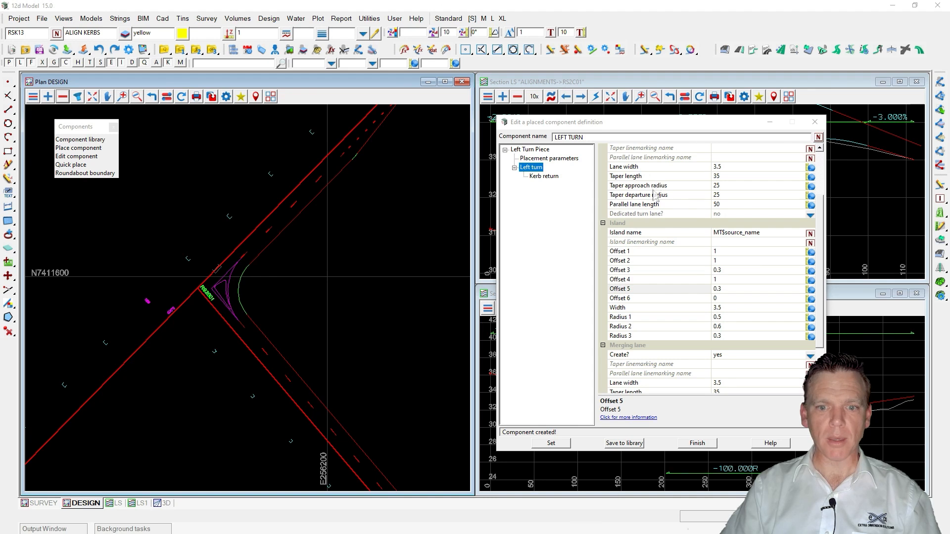
Set the merging lane's Parallel lane length to 40 and apply the definition.
scroll(652, 200, up, 2)
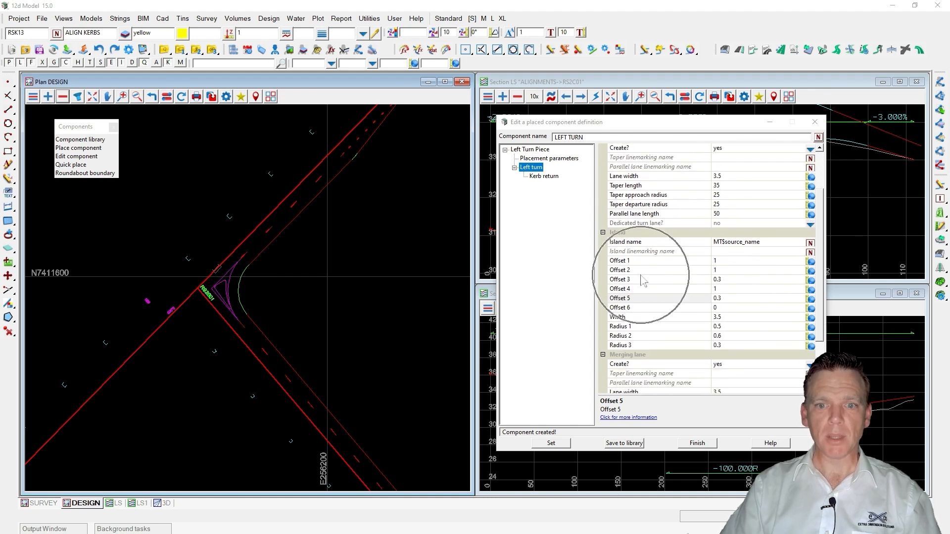
scroll(643, 279, down, 4)
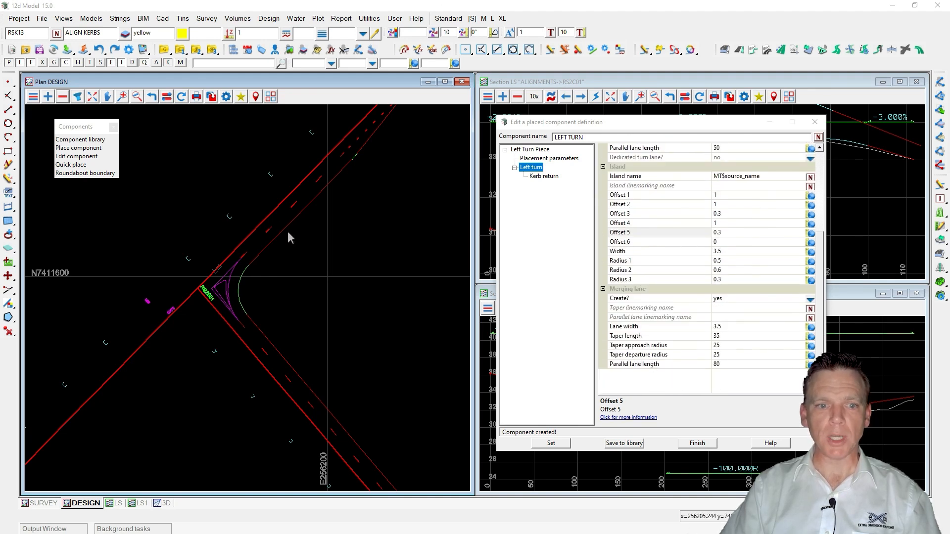
scroll(277, 238, down, 2)
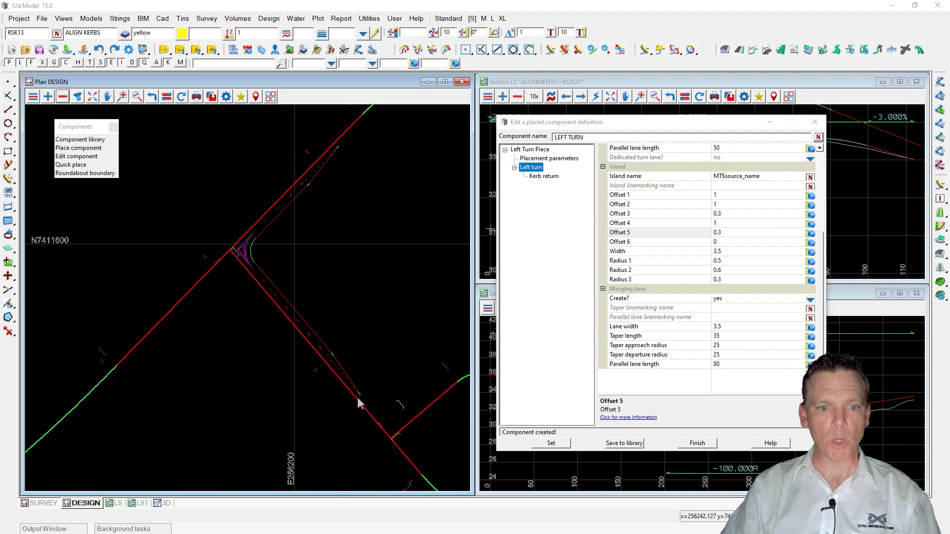
click(722, 366)
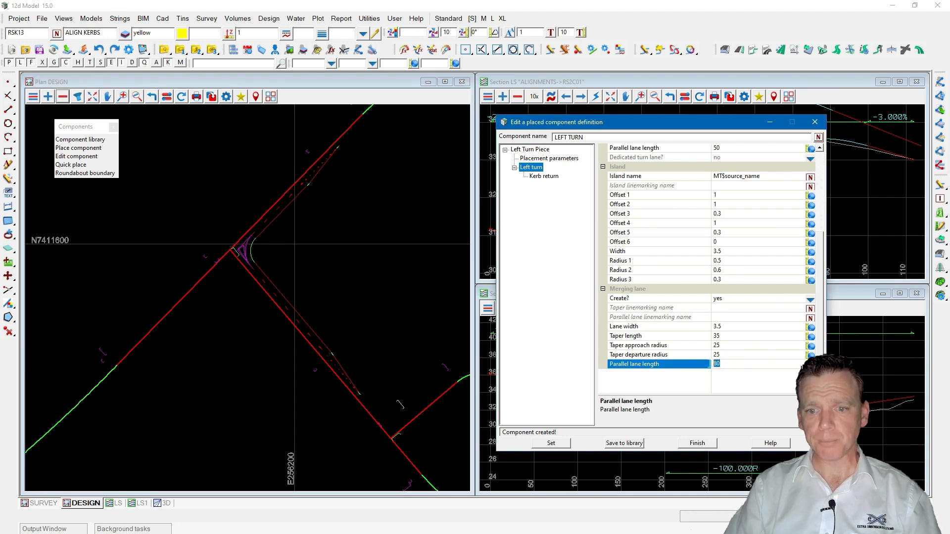
text(40)
click(552, 443)
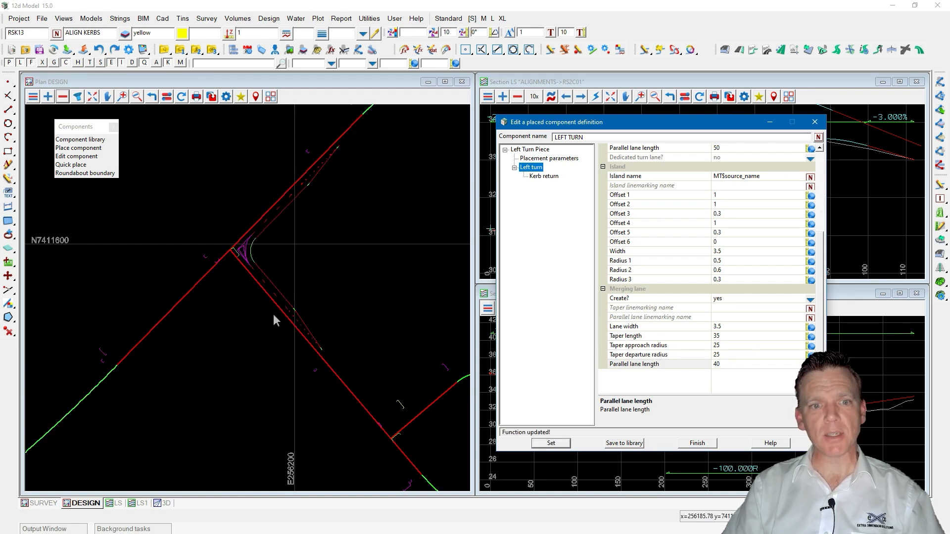
Close the component definition editor and the Placed Component Editor.
click(318, 316)
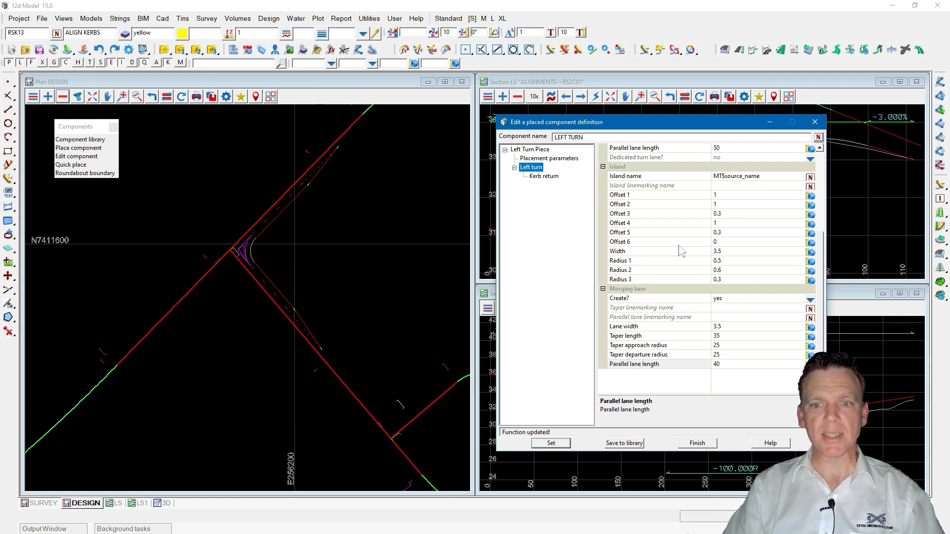
click(698, 443)
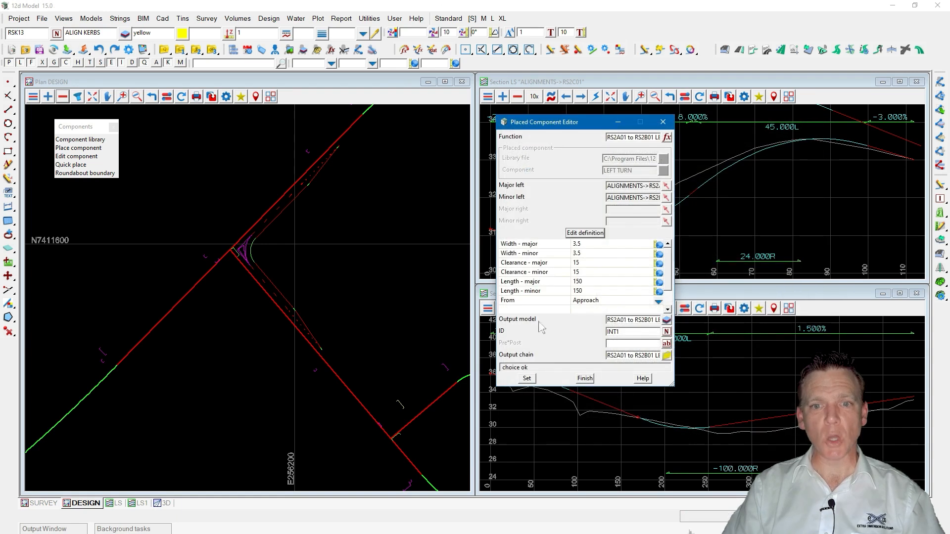
click(585, 378)
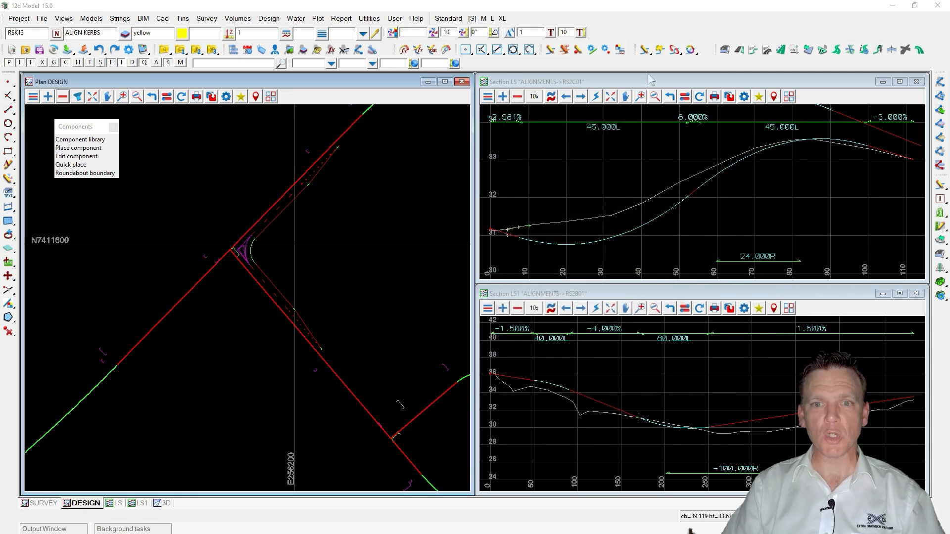
Edit the parts of the kerb return alignment INT1->RSK99 and select its horizontal fillet compound.
click(644, 49)
click(285, 208)
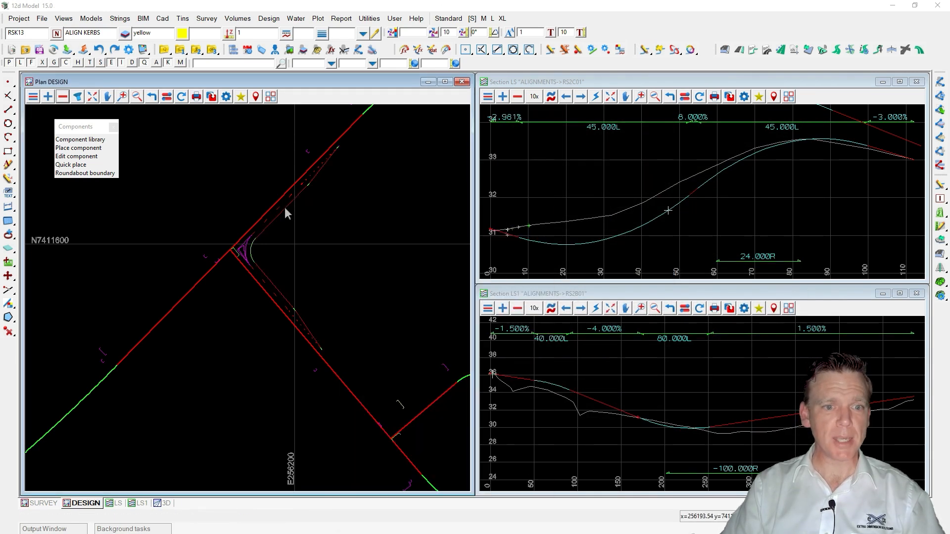
drag(135, 30, 282, 126)
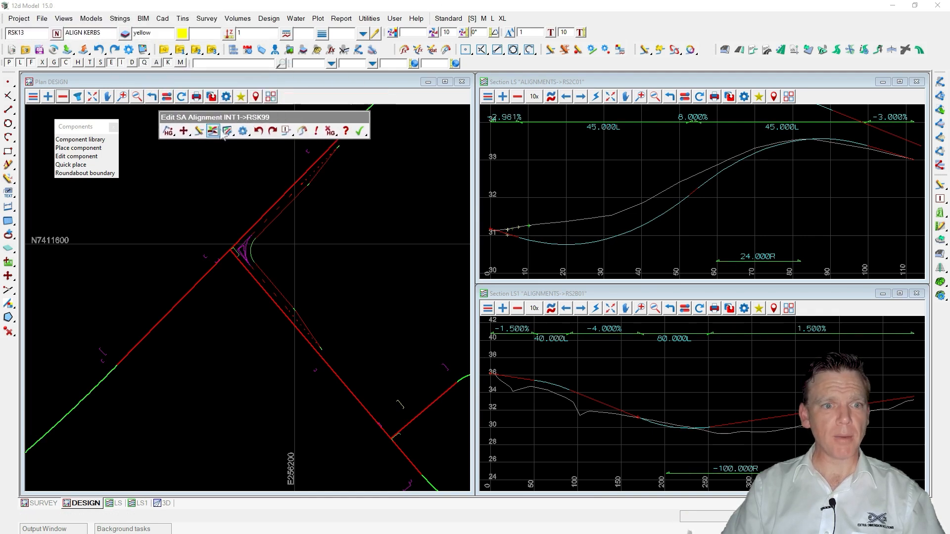
click(227, 132)
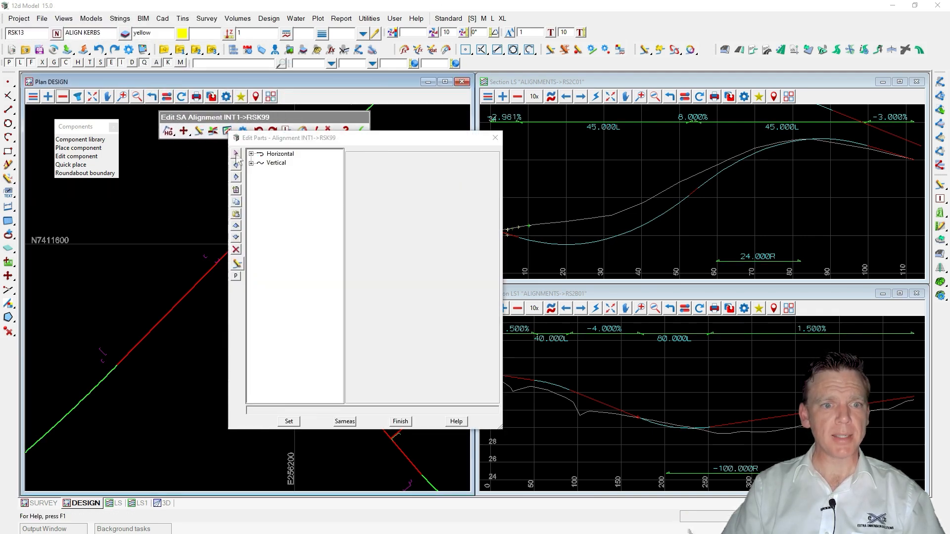
drag(271, 144, 547, 127)
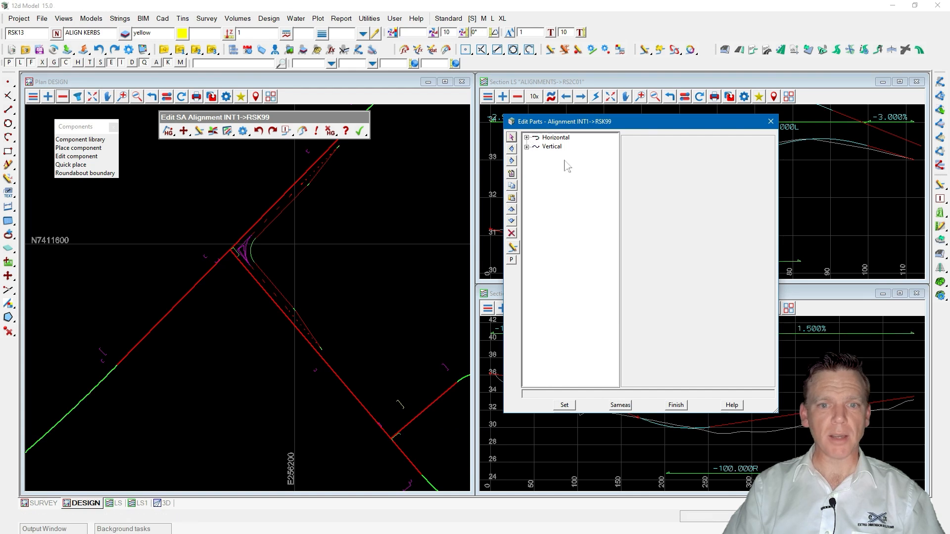
click(527, 146)
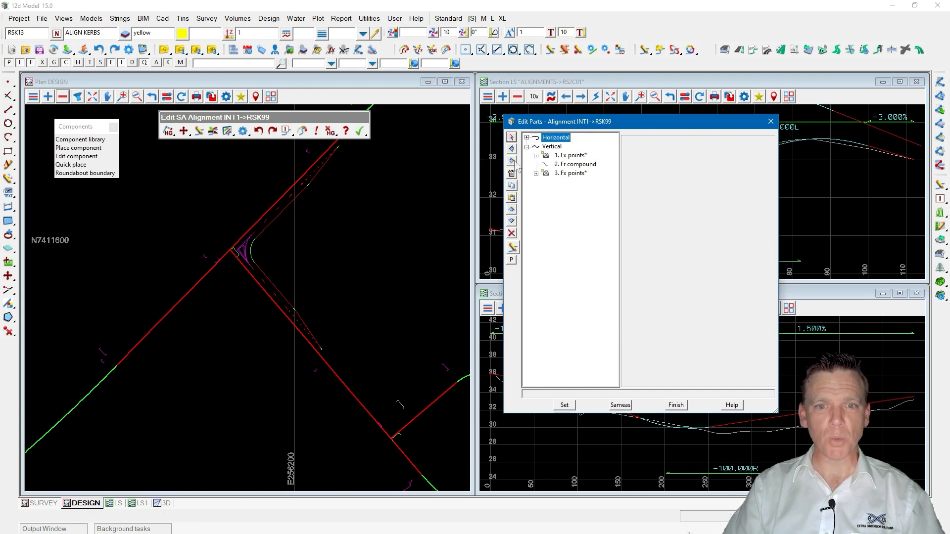
click(526, 138)
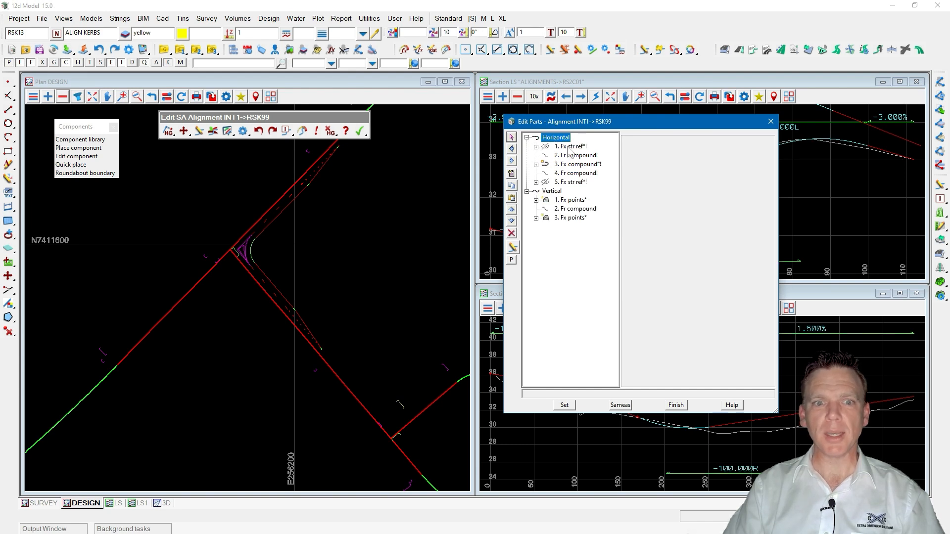
double_click(570, 147)
scroll(337, 278, down, 3)
scroll(315, 196, up, 1)
double_click(577, 173)
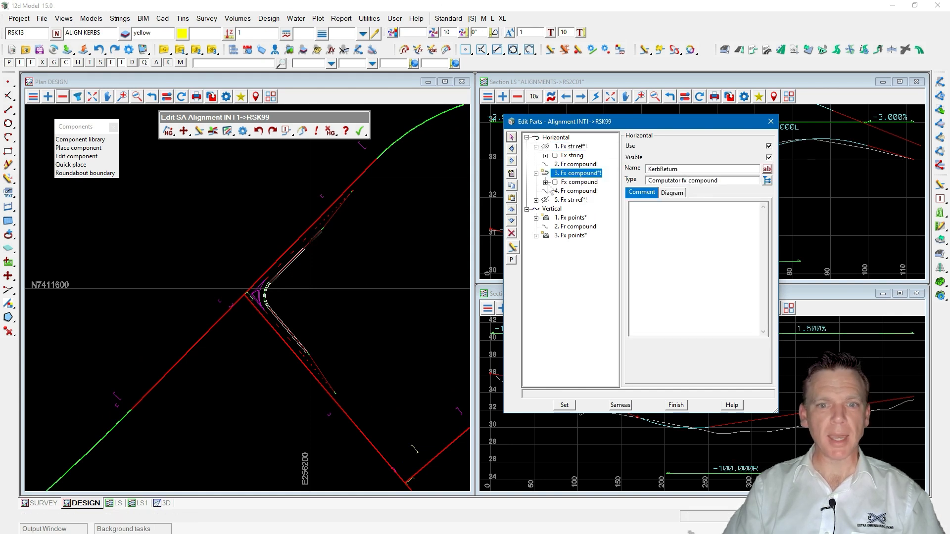
click(546, 182)
click(573, 184)
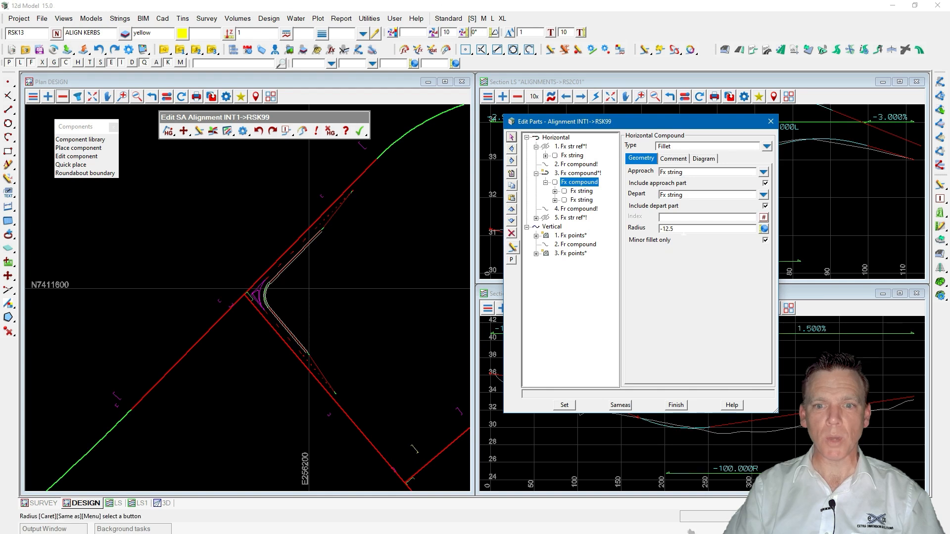
Set the kerb return fillet radius to -15 and finish editing the alignment.
scroll(261, 305, up, 2)
scroll(260, 303, up, 4)
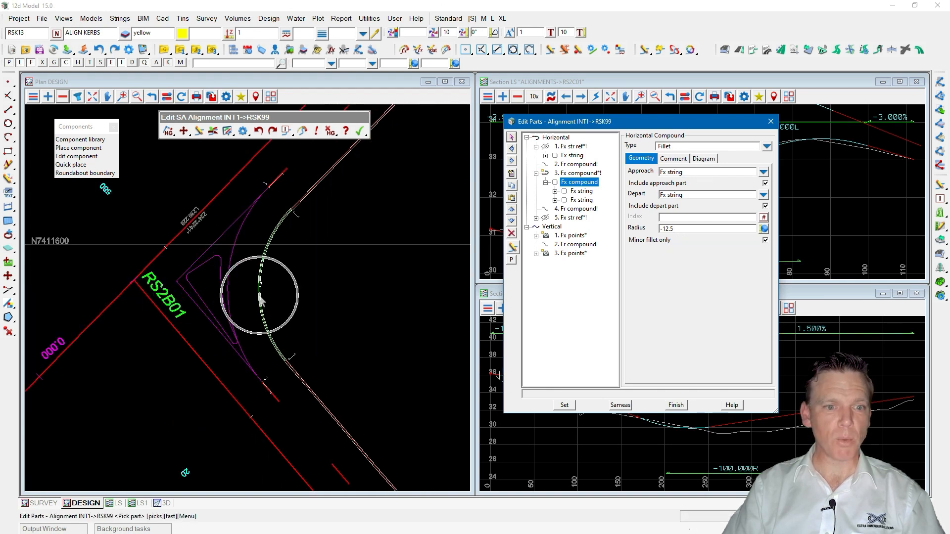
click(675, 231)
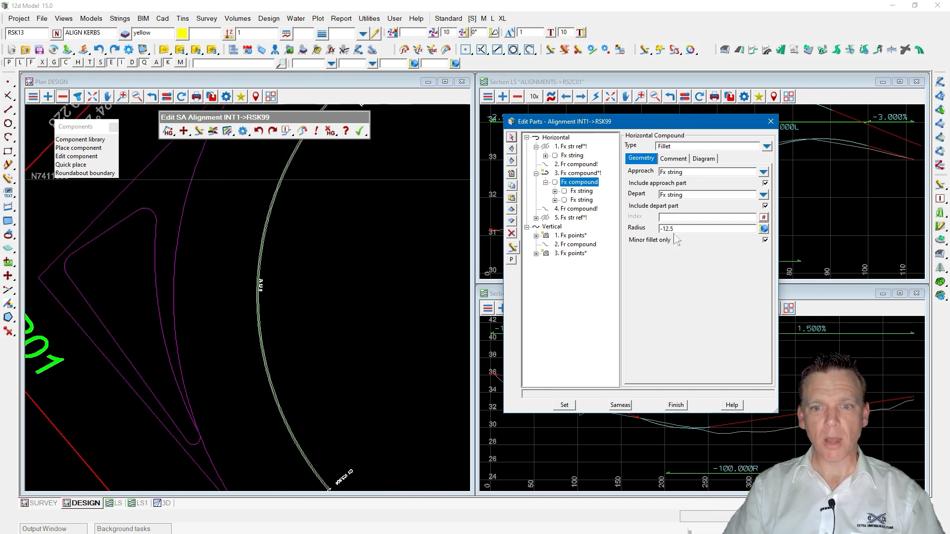
text(5)
key(Return)
scroll(228, 313, down, 3)
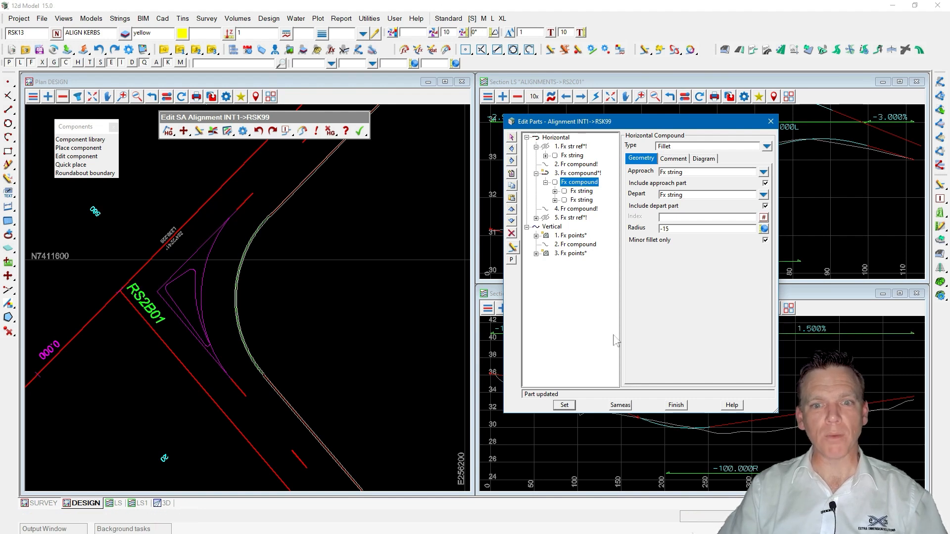
click(675, 405)
click(360, 131)
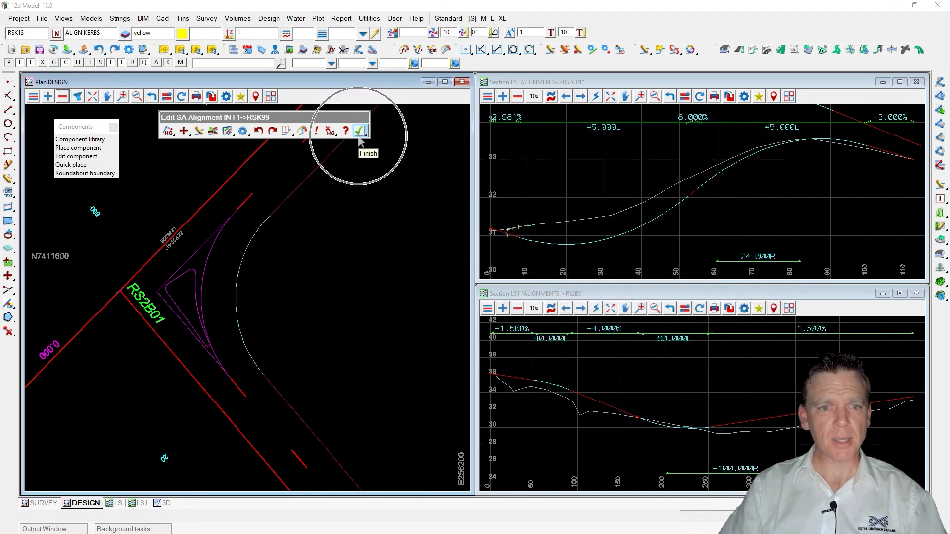
Open the Place a component dialog.
click(386, 169)
scroll(381, 227, down, 5)
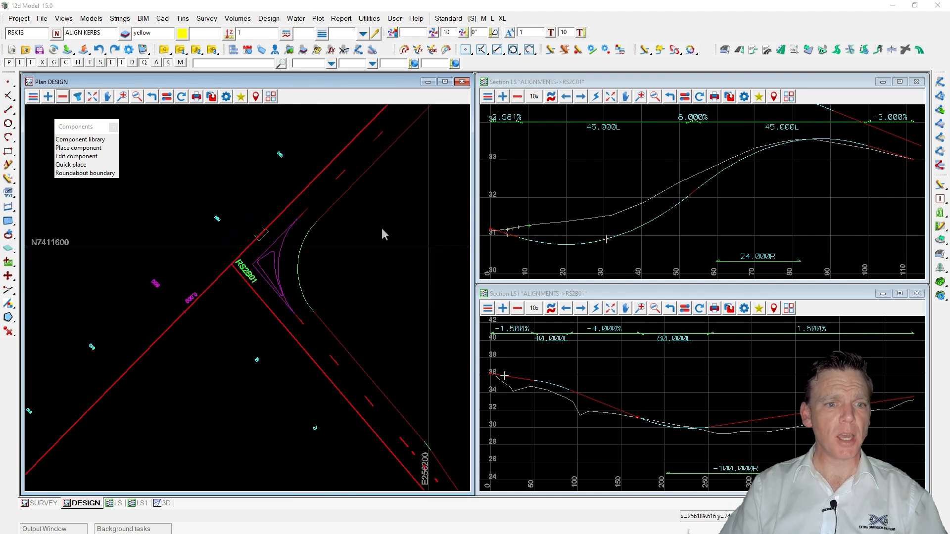
click(79, 148)
drag(140, 160, 559, 126)
Remove the intersection component's models from the DESIGN plan view by picking them.
click(62, 96)
click(333, 229)
click(332, 230)
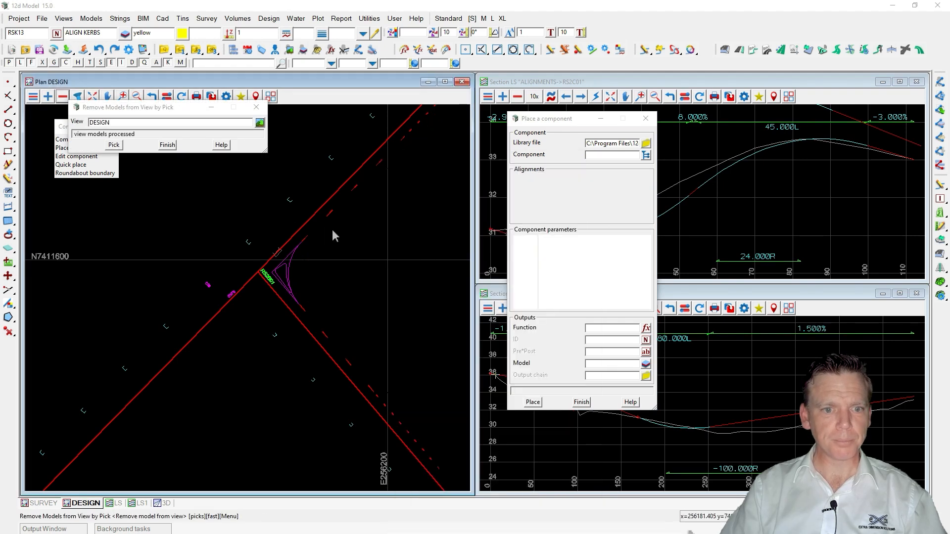
click(167, 145)
click(62, 96)
click(301, 246)
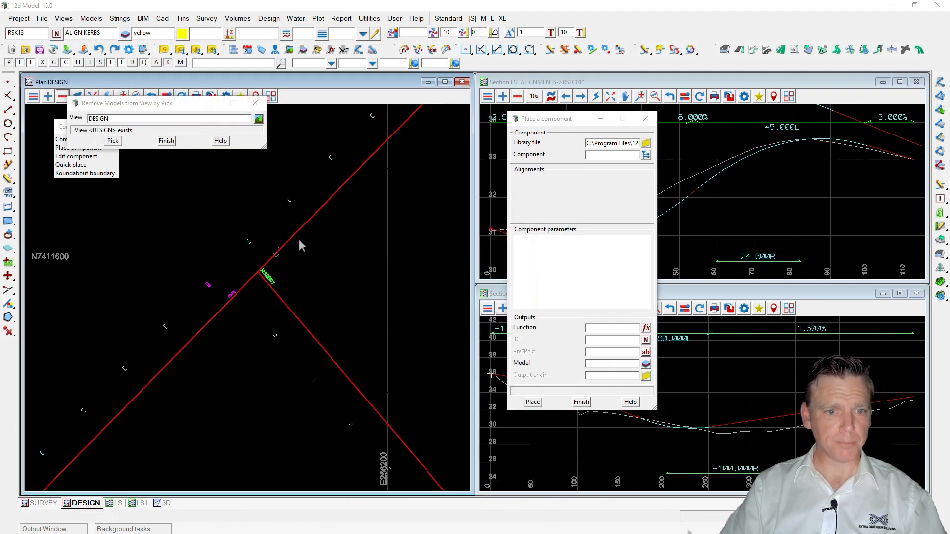
click(166, 141)
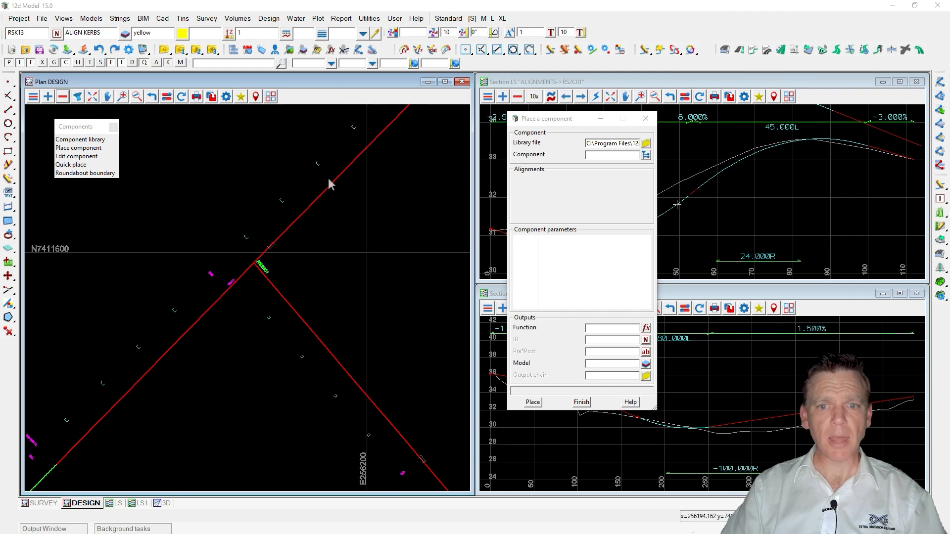
Choose the SMALL ROUNDABOUT component from the Roundabouts group of the component library.
click(646, 155)
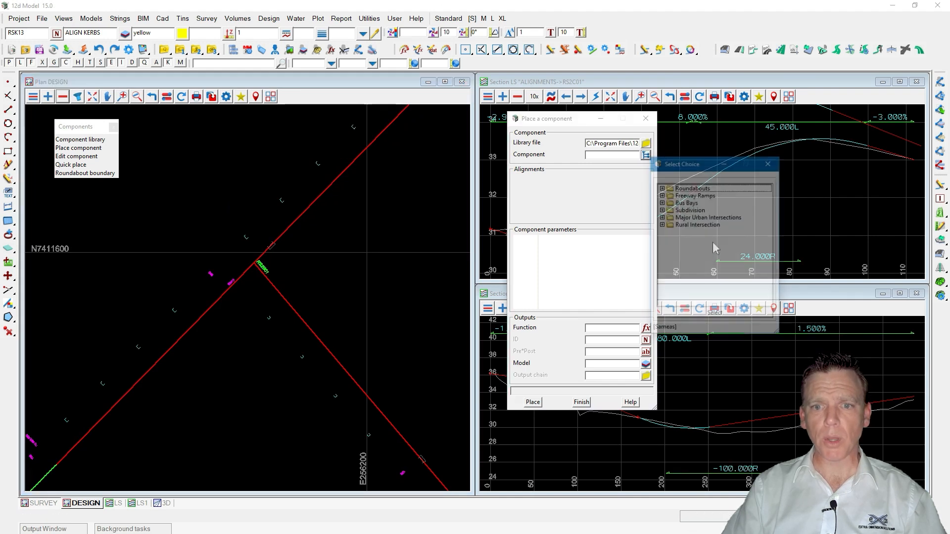
click(661, 188)
click(704, 216)
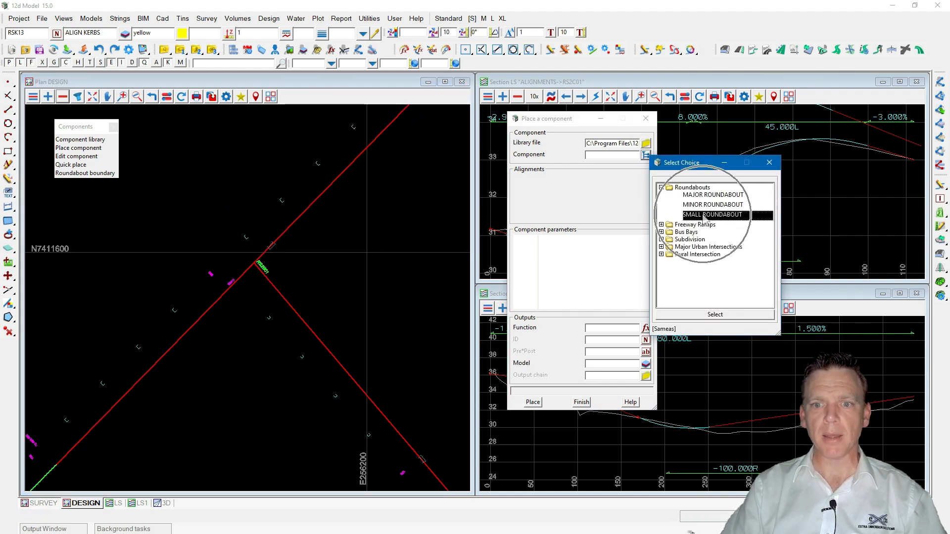
double_click(705, 215)
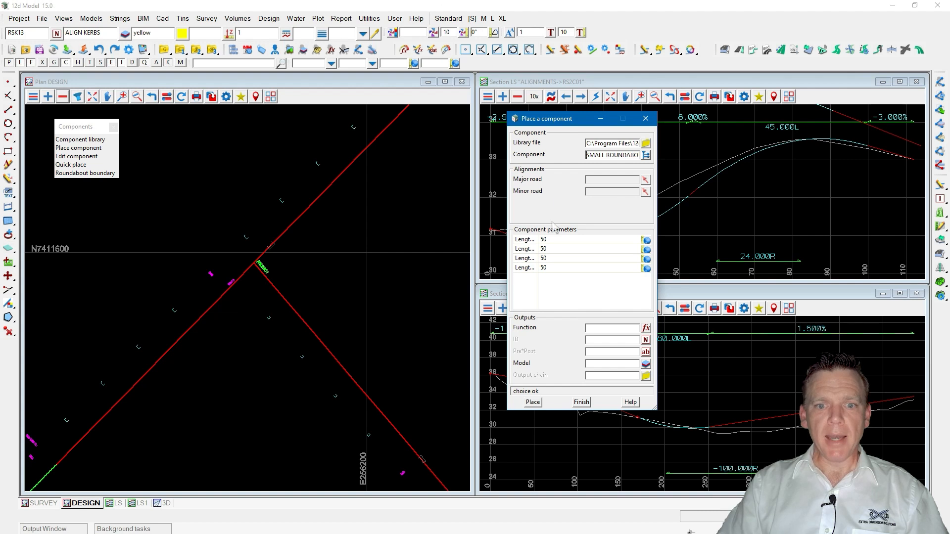
drag(538, 240, 595, 240)
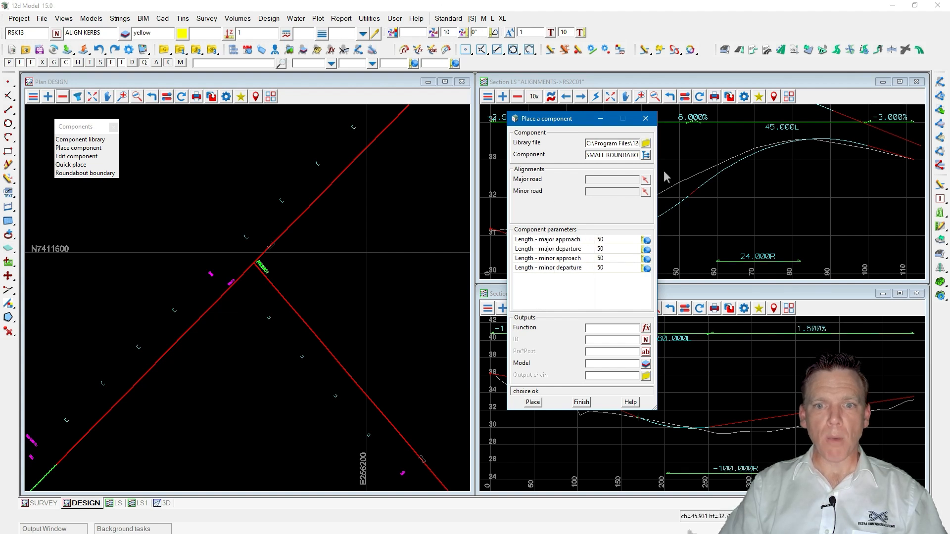
Pick RS2A01 as the major road and RS2B01 as the minor road in the plan view.
click(645, 179)
click(301, 215)
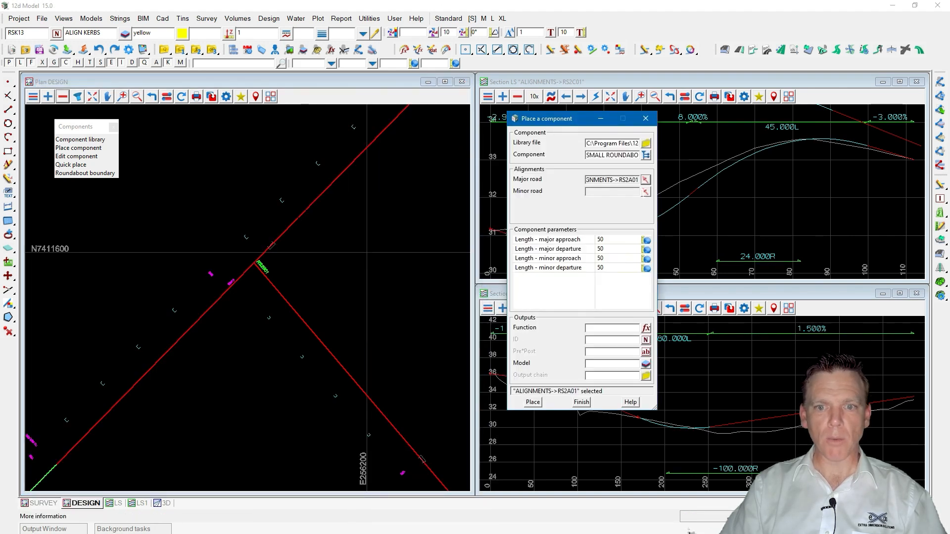
click(645, 191)
click(291, 308)
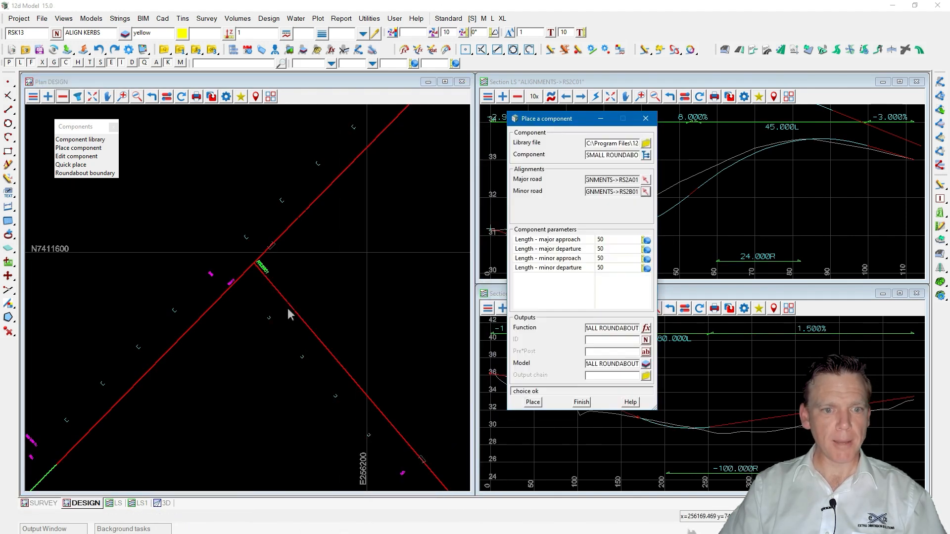
Set the roundabout's minor approach length to 0.
click(575, 239)
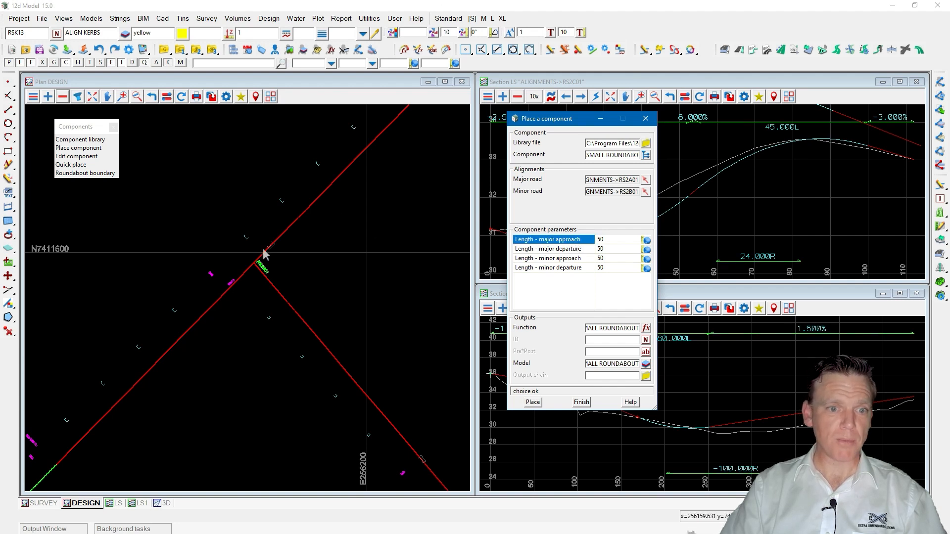
click(557, 250)
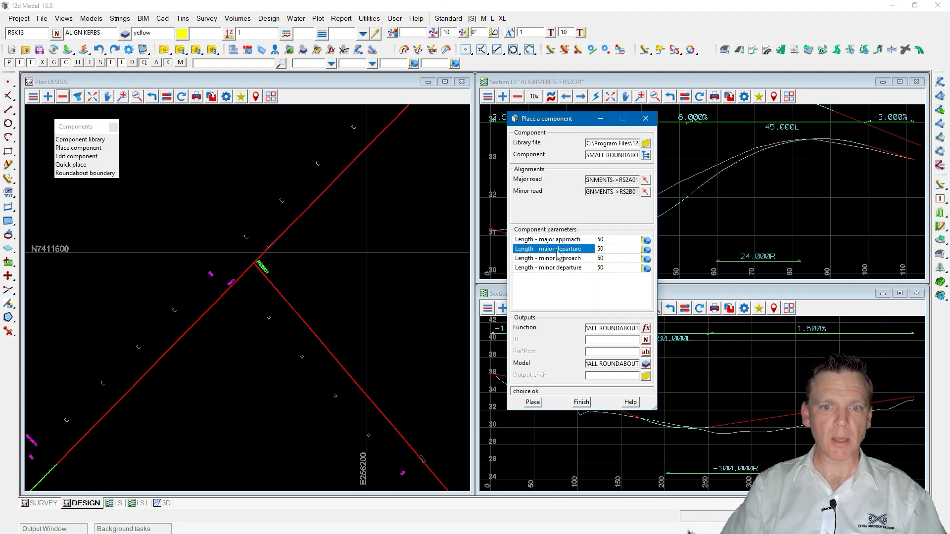
click(564, 258)
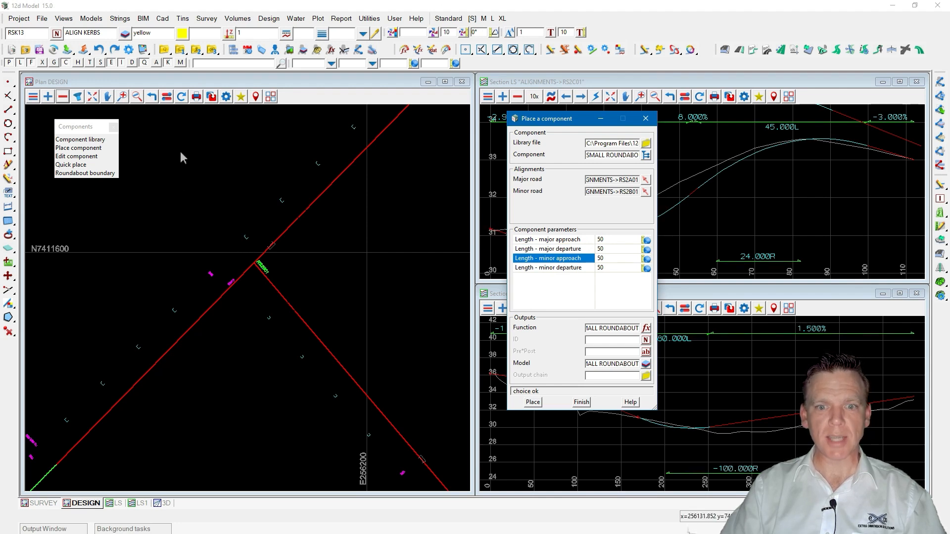
click(253, 266)
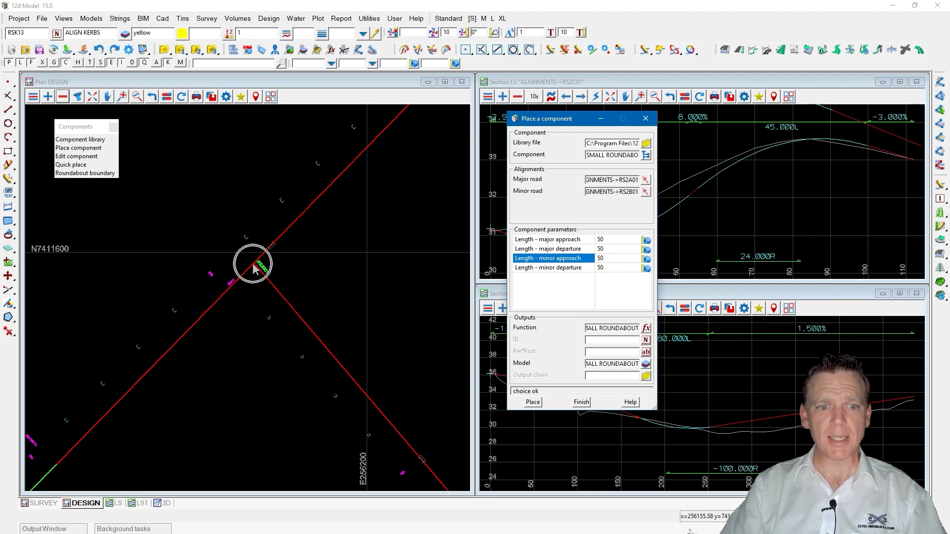
click(550, 268)
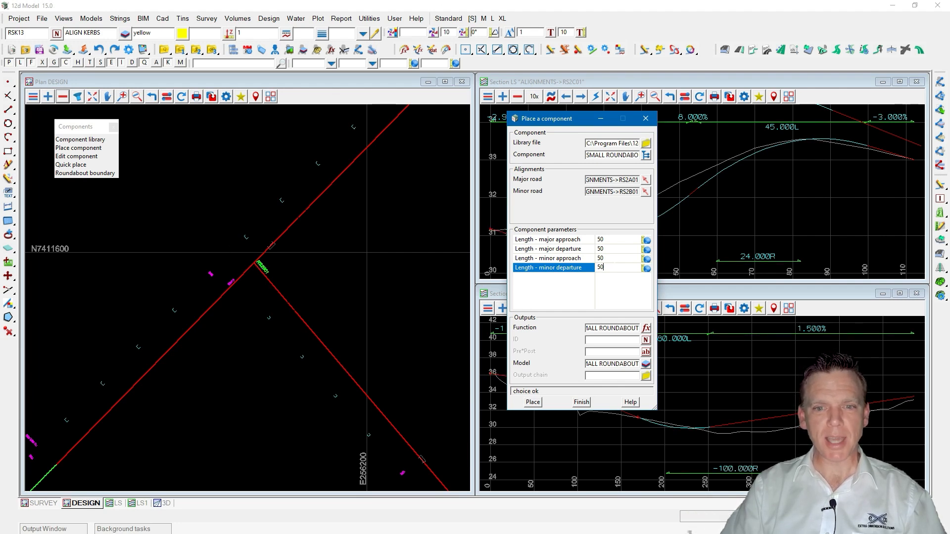
key(Up)
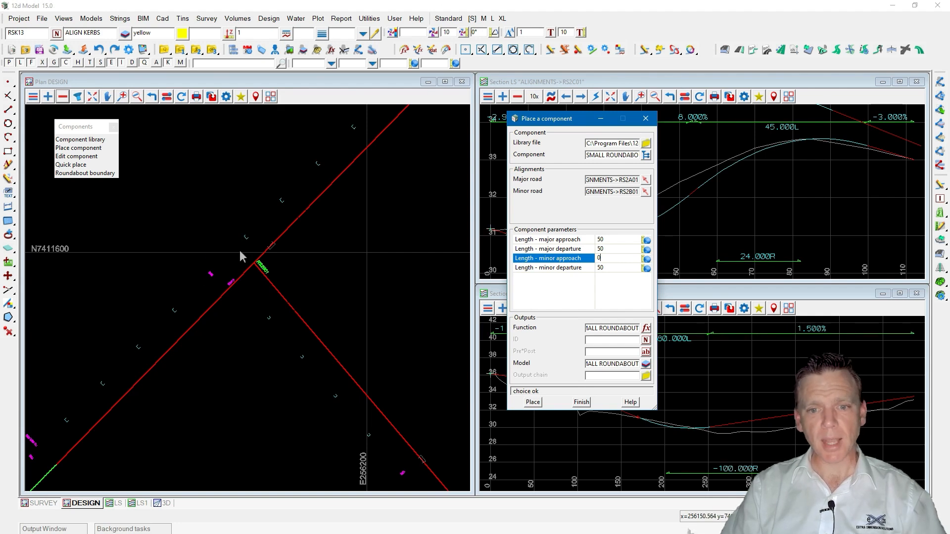
Name the function RS2A01 to RS2B01 SMALL ROUNDABOUT, set the ID to INT2, and copy the function name.
click(603, 328)
drag(602, 328, 586, 329)
click(591, 340)
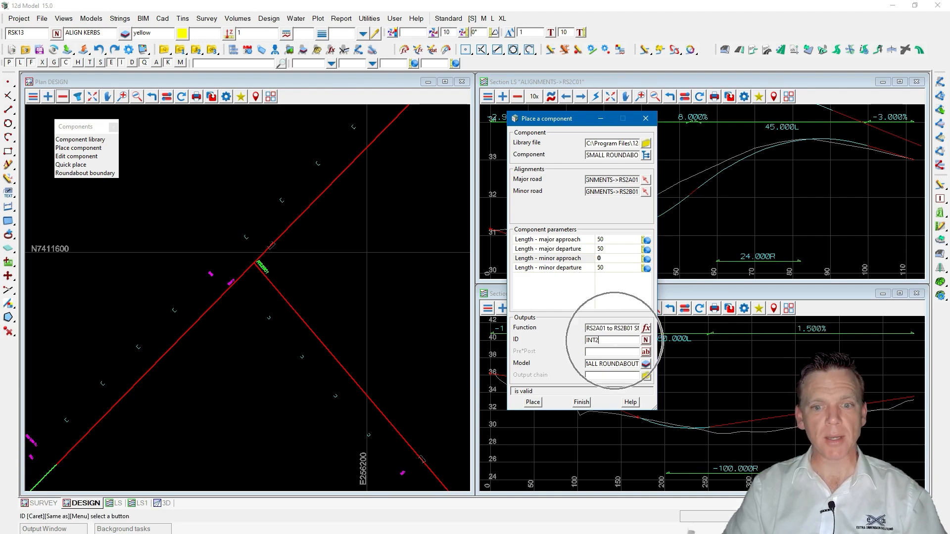
click(586, 330)
drag(586, 330, 659, 330)
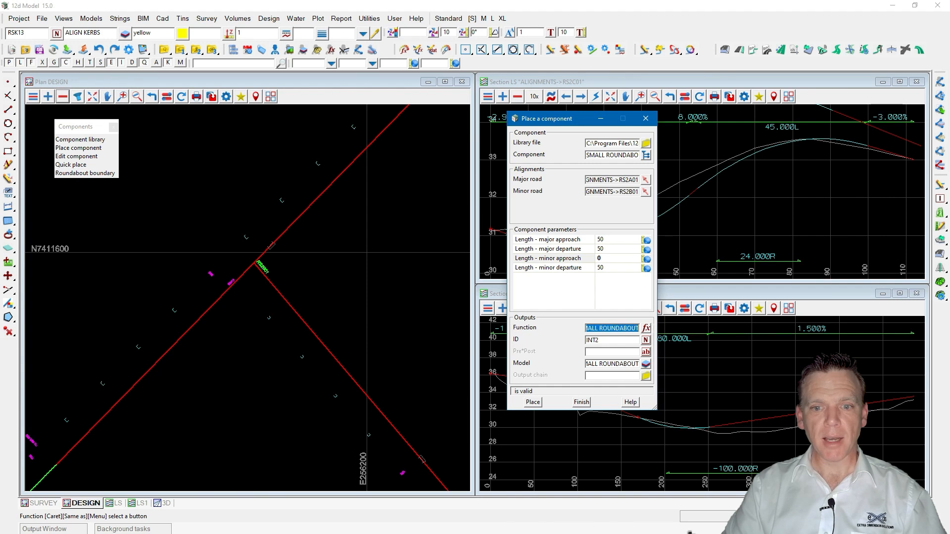
Paste the function name as the output chain and place the small roundabout.
click(613, 377)
key(ctrl+v)
click(533, 403)
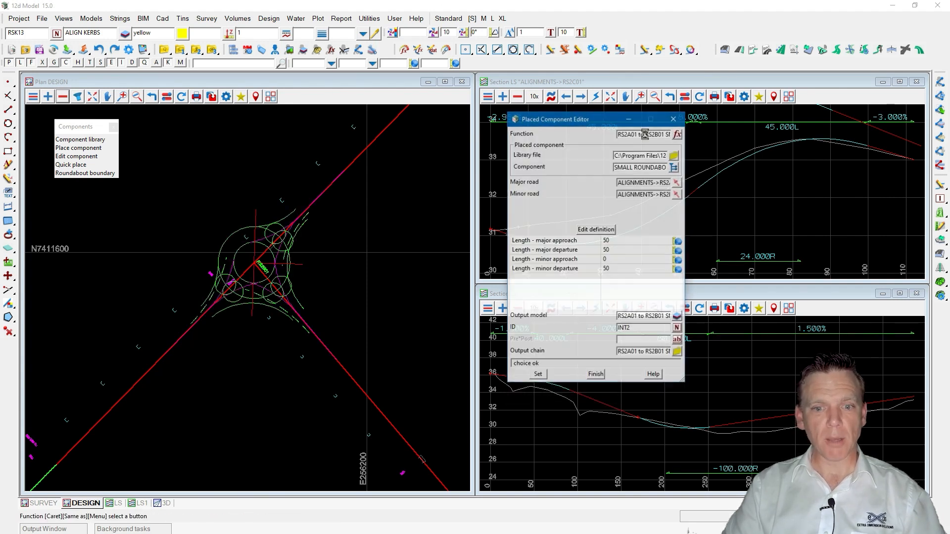
Open the roundabout's output chain file to review its list of commands, then close it.
scroll(242, 257, up, 3)
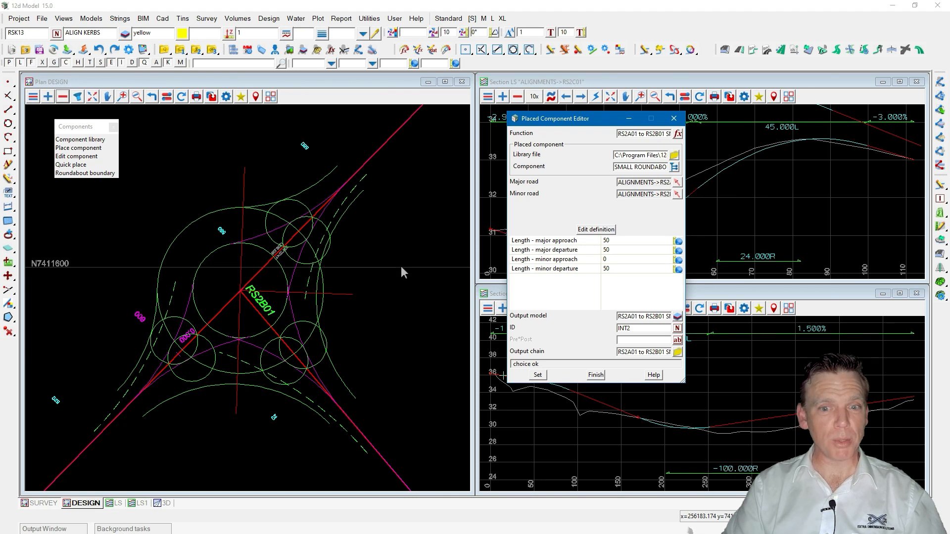
click(676, 353)
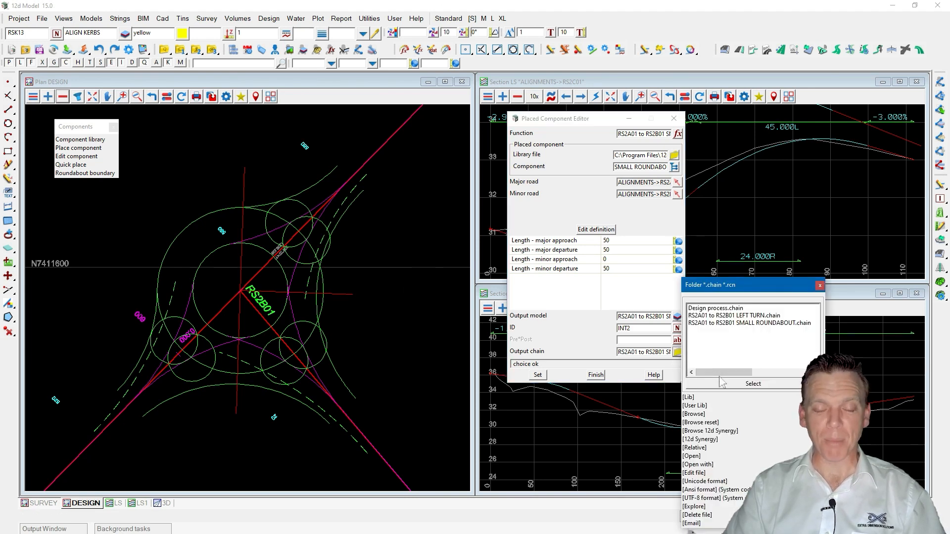
click(695, 457)
drag(741, 233, 723, 54)
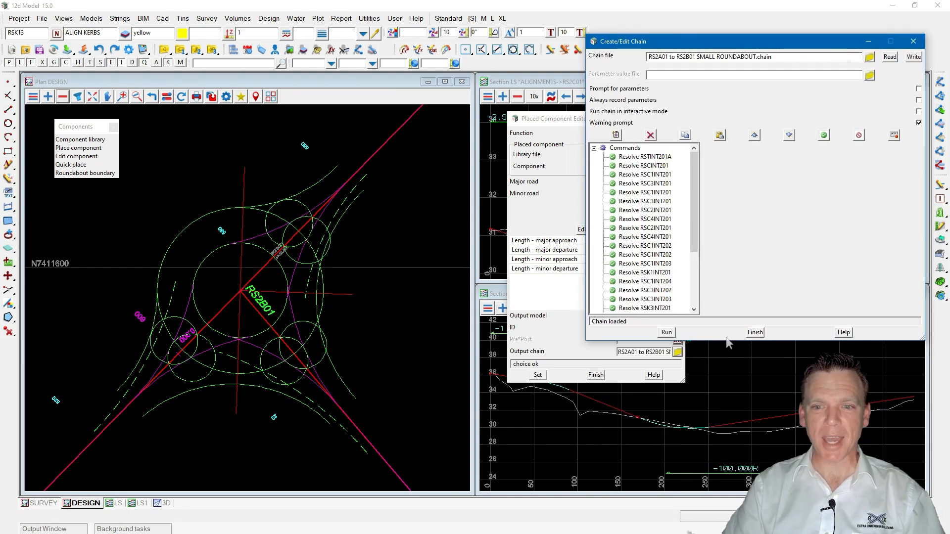
drag(728, 340, 714, 438)
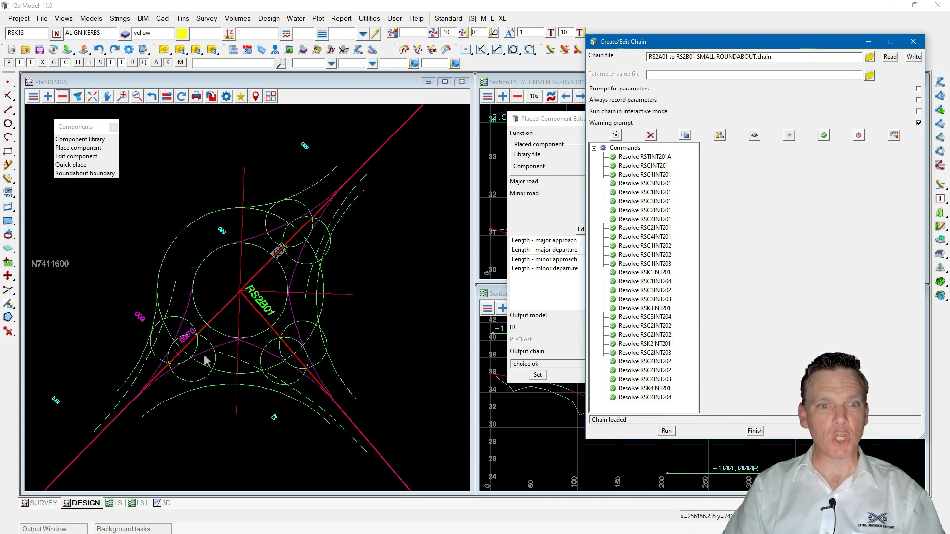
click(914, 41)
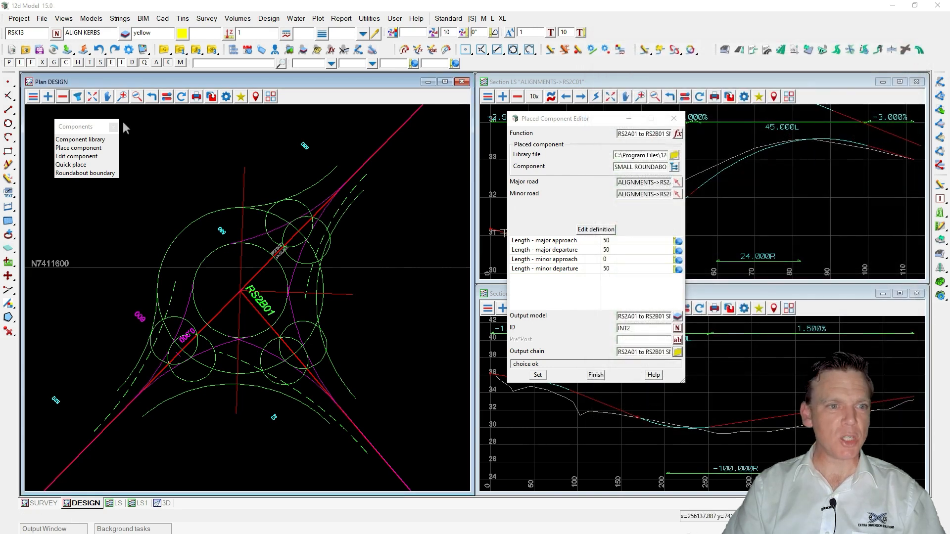
Remove the Linemarking INT1 model from the DESIGN plan view.
click(63, 96)
click(142, 168)
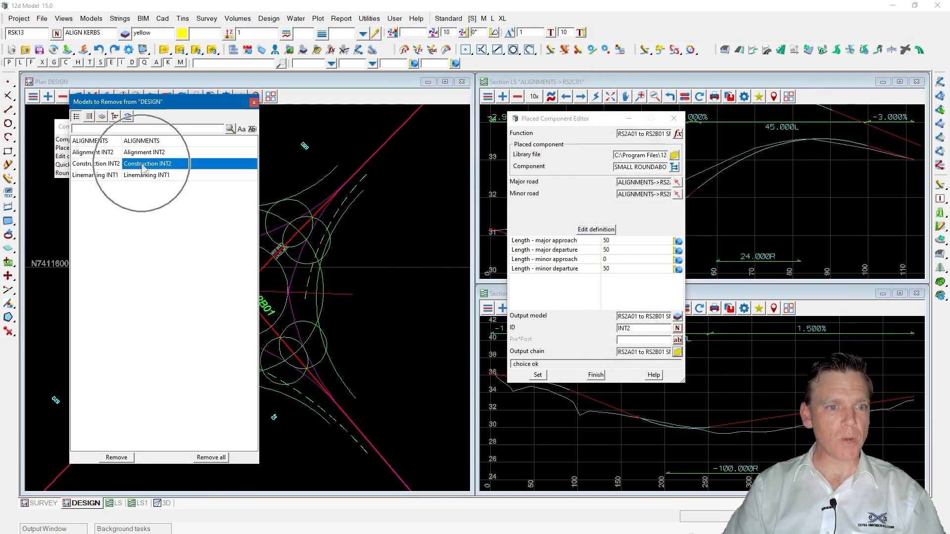
double_click(140, 175)
click(63, 97)
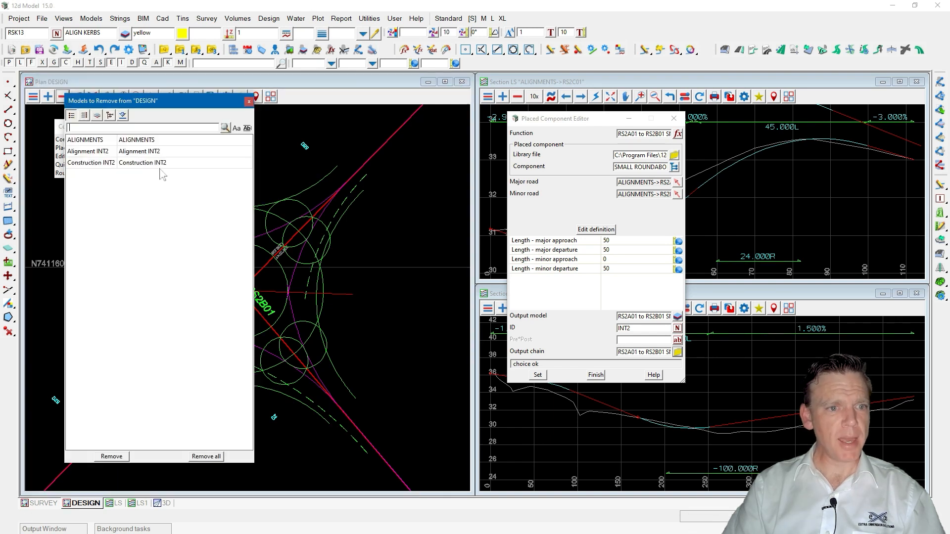
click(143, 153)
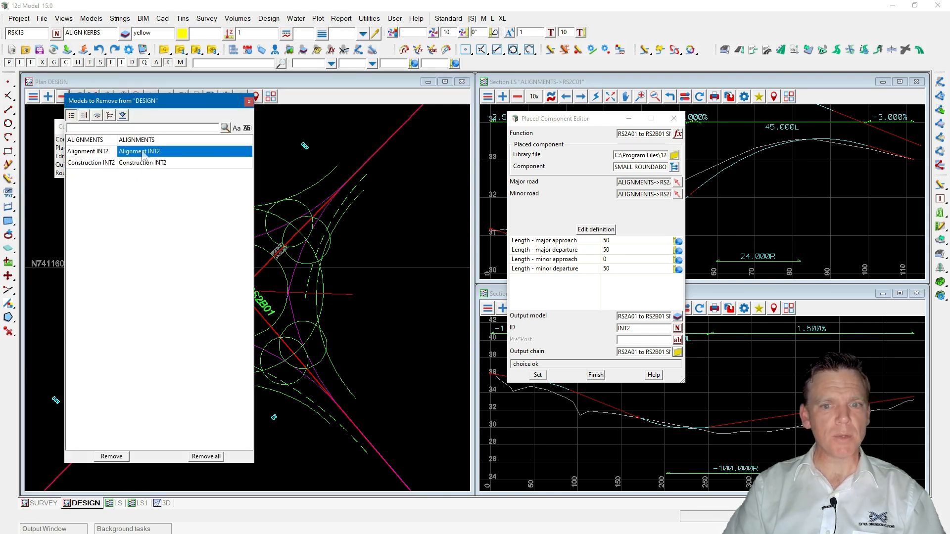
click(643, 328)
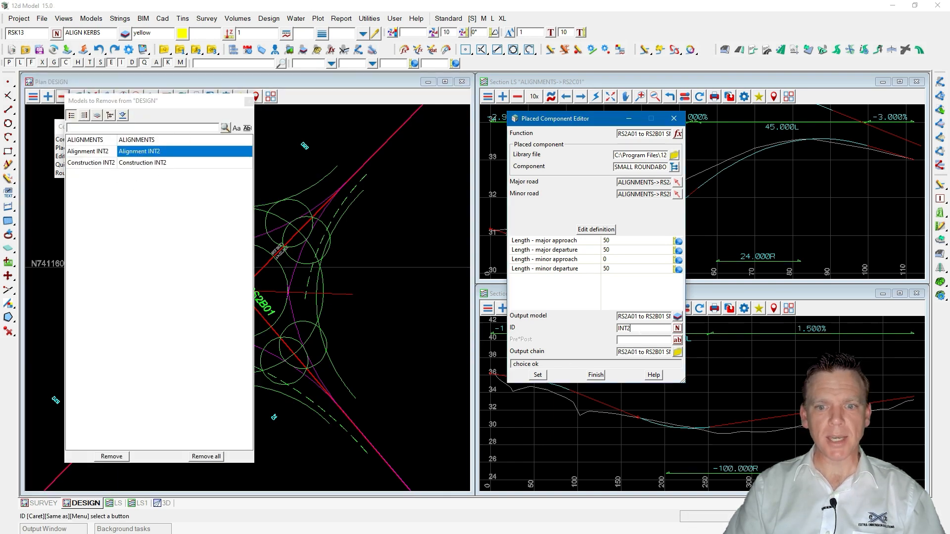
click(142, 169)
double_click(139, 169)
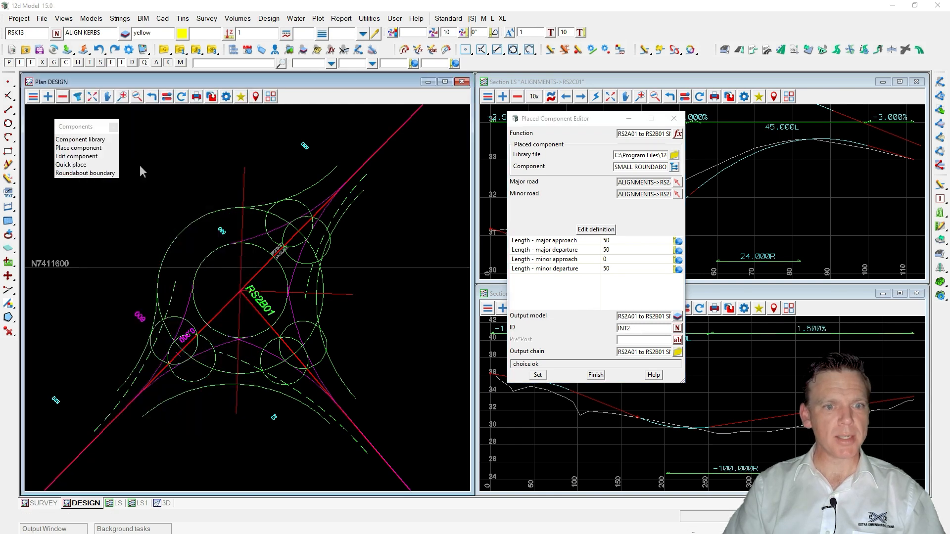
click(47, 96)
double_click(77, 188)
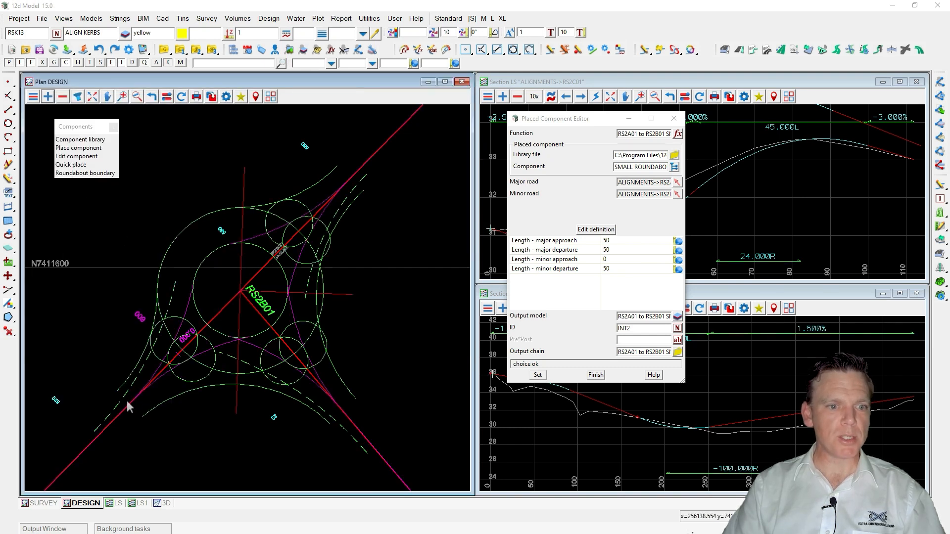
Inquire on one of the roundabout's construction strings in the plan view.
key(F2)
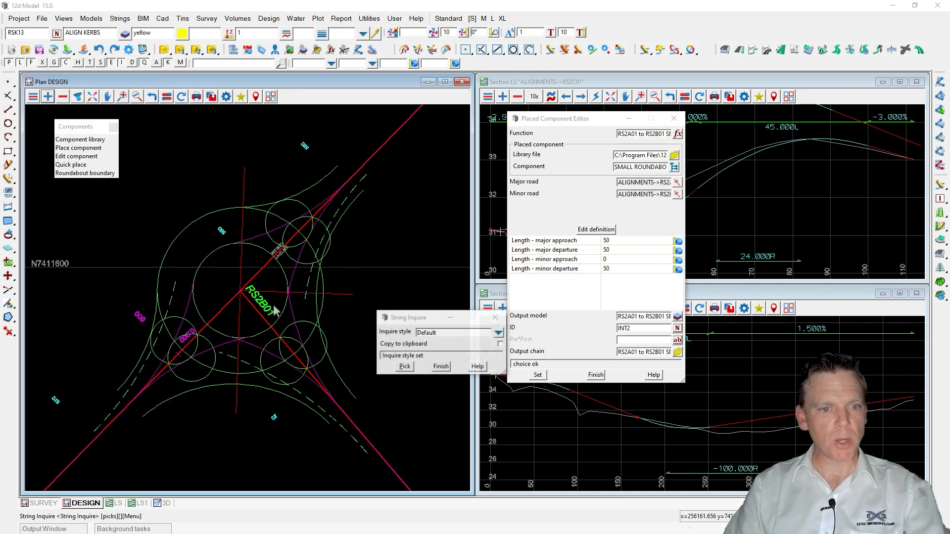
click(177, 289)
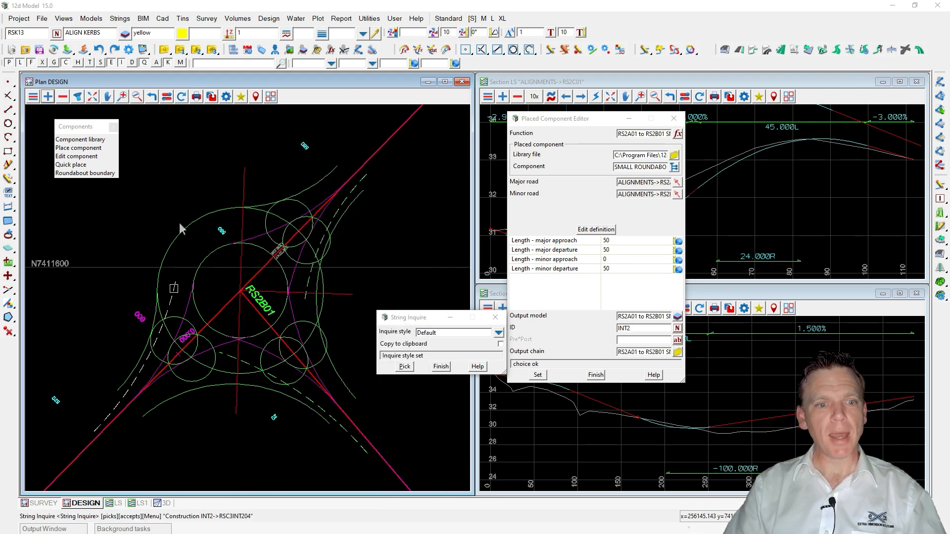
click(441, 367)
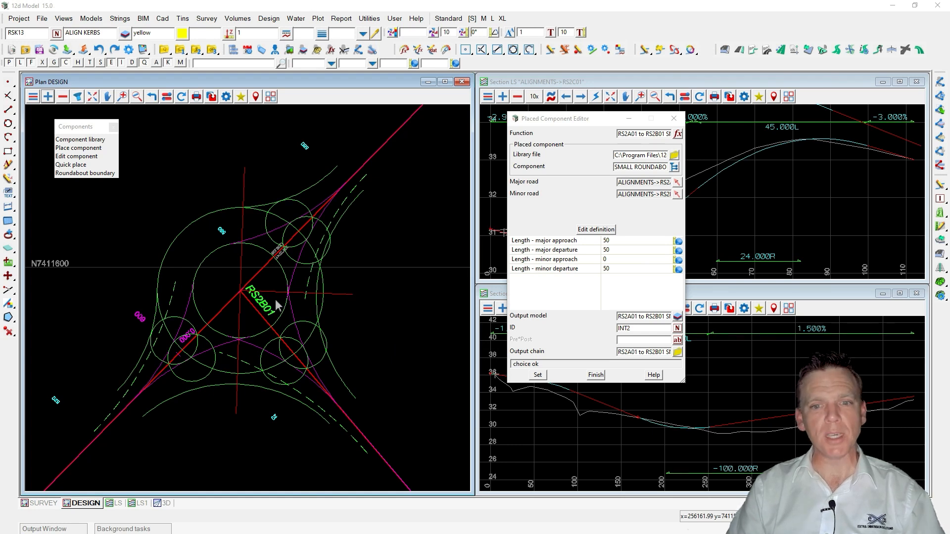
Open the roundabout's component definition, select its major road, then close the definition and the component editor.
click(605, 230)
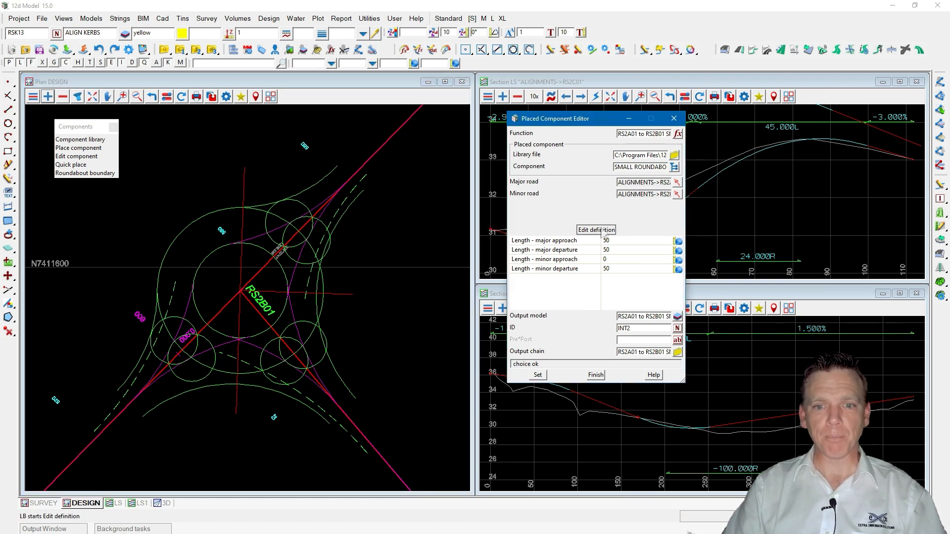
click(453, 288)
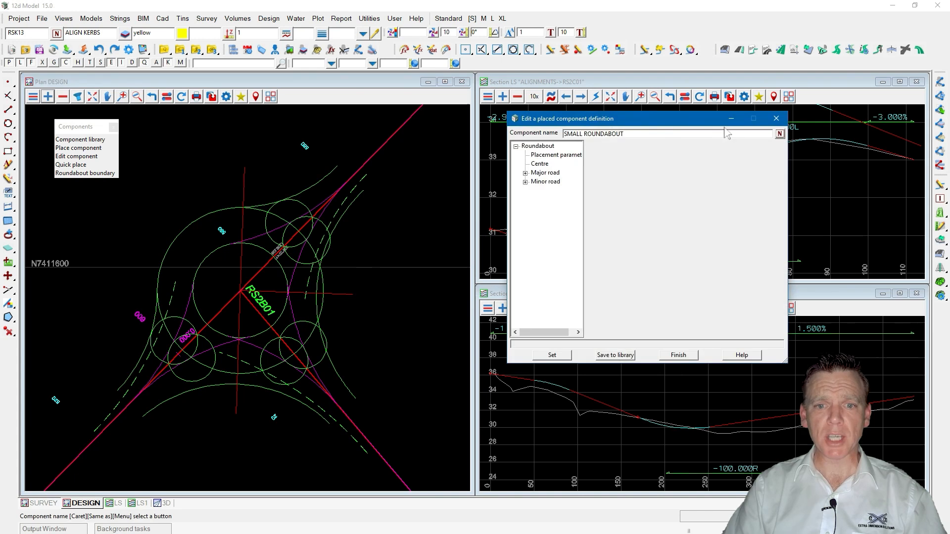
click(542, 174)
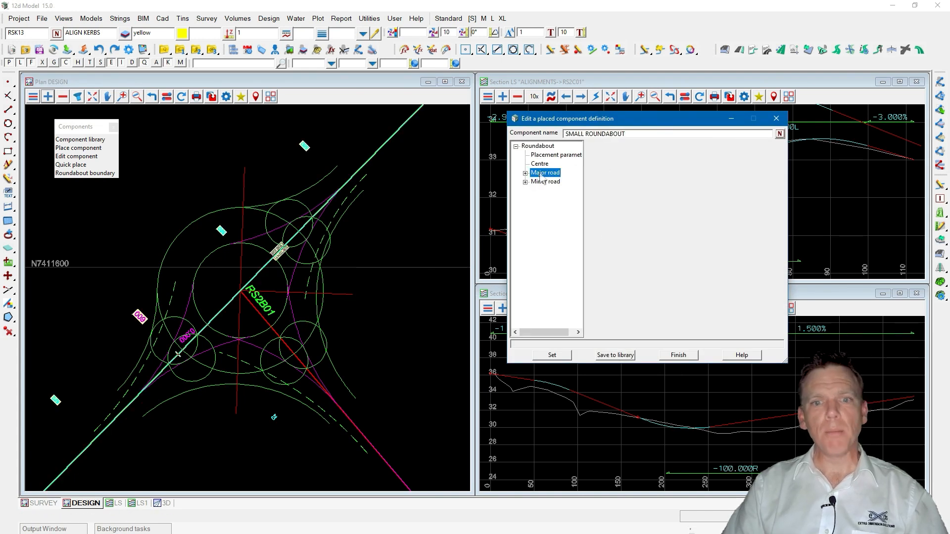
click(678, 355)
click(596, 375)
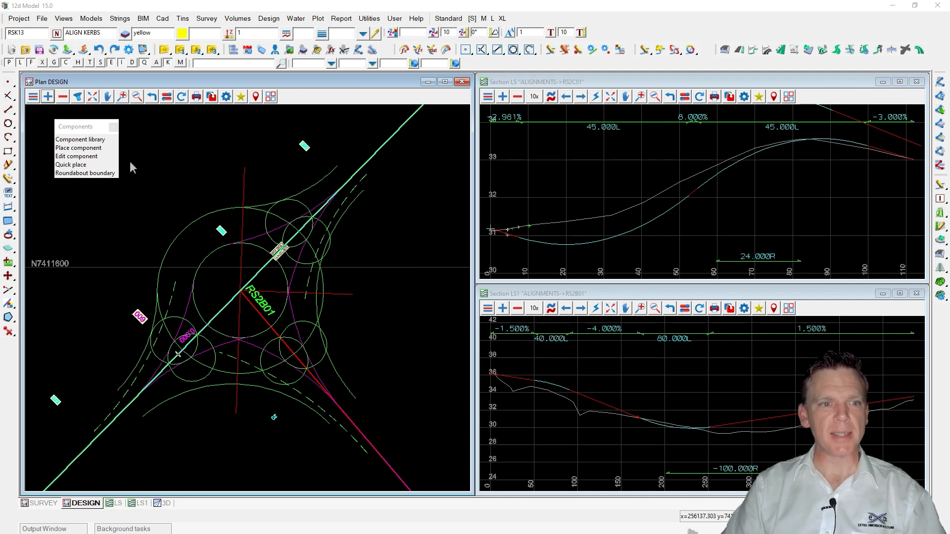
Add the survey road model to the DESIGN plan view.
click(47, 97)
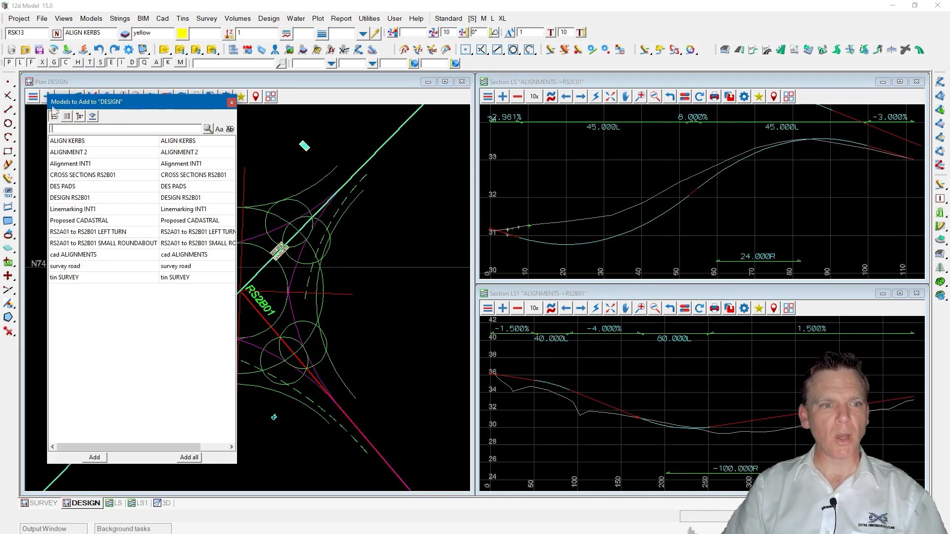
double_click(74, 266)
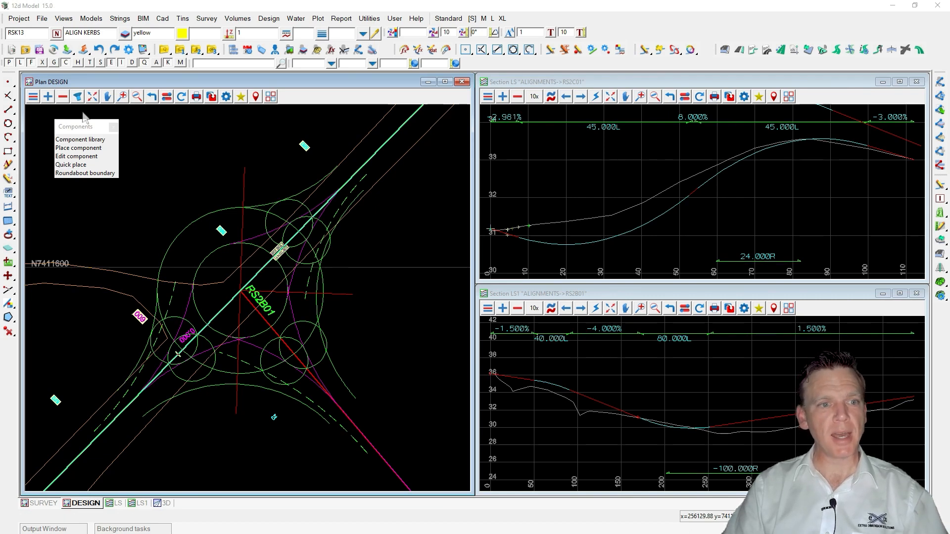
Start a super alignment edit on the roundabout's kerb return string RSK1INT201 in the plan view.
click(63, 97)
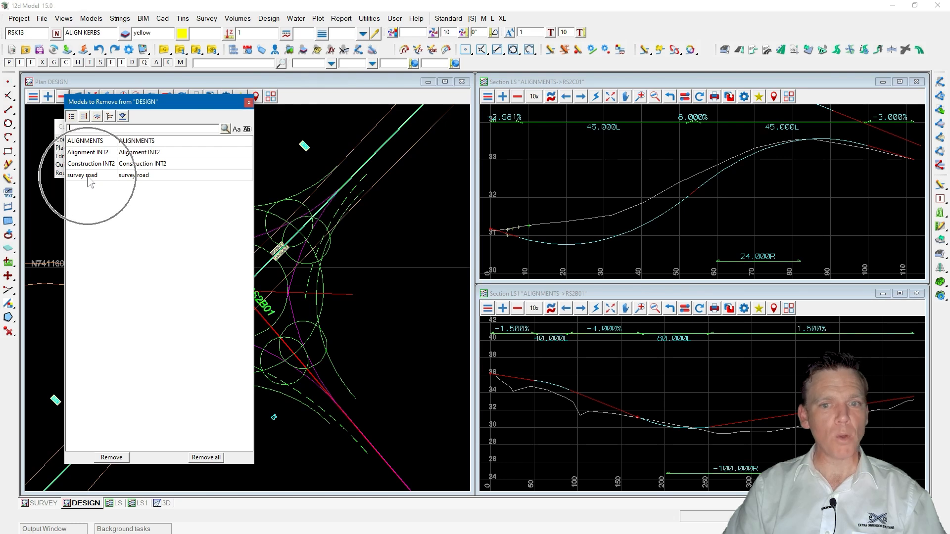
click(249, 103)
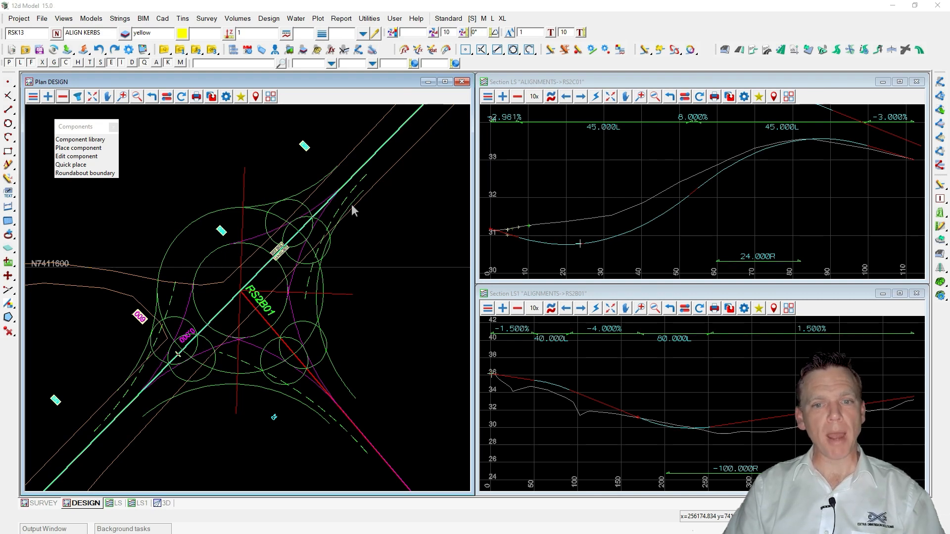
click(644, 52)
click(356, 196)
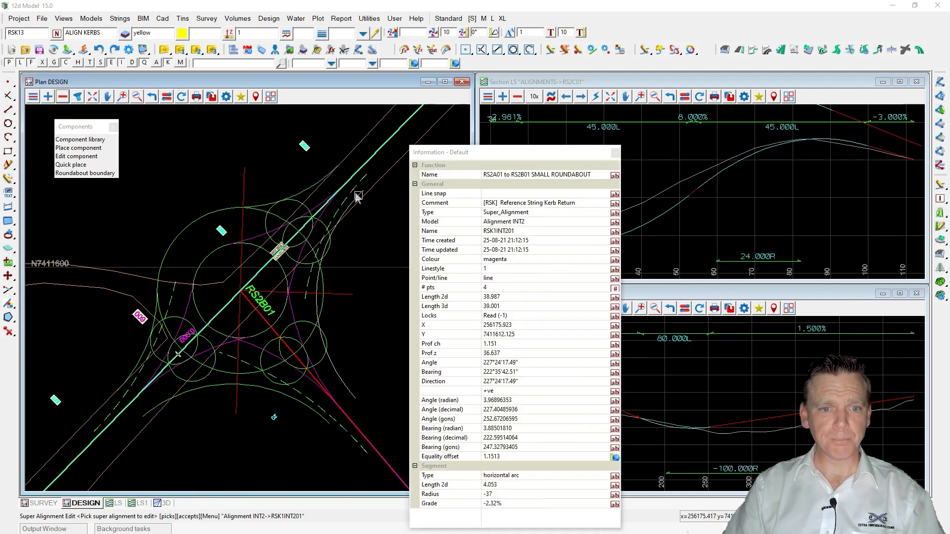
middle_click(357, 197)
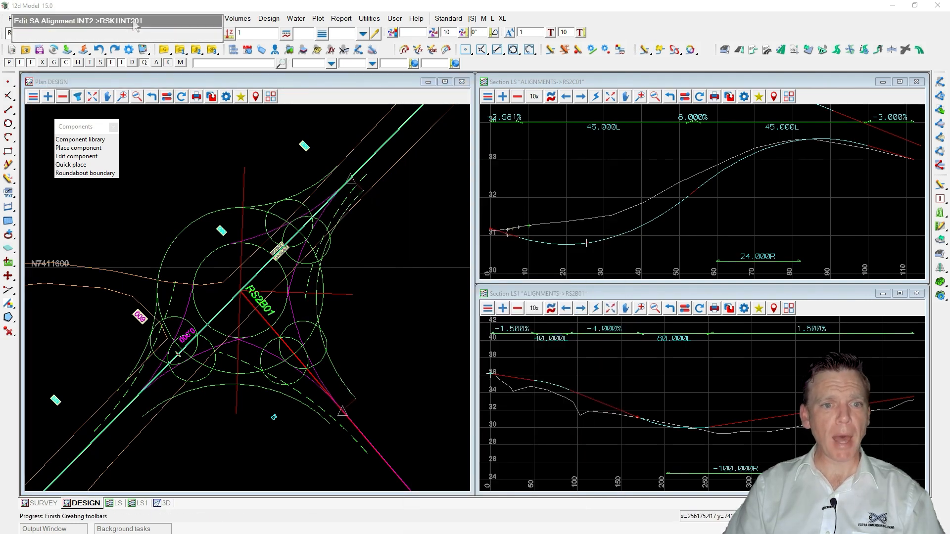
drag(134, 23, 297, 122)
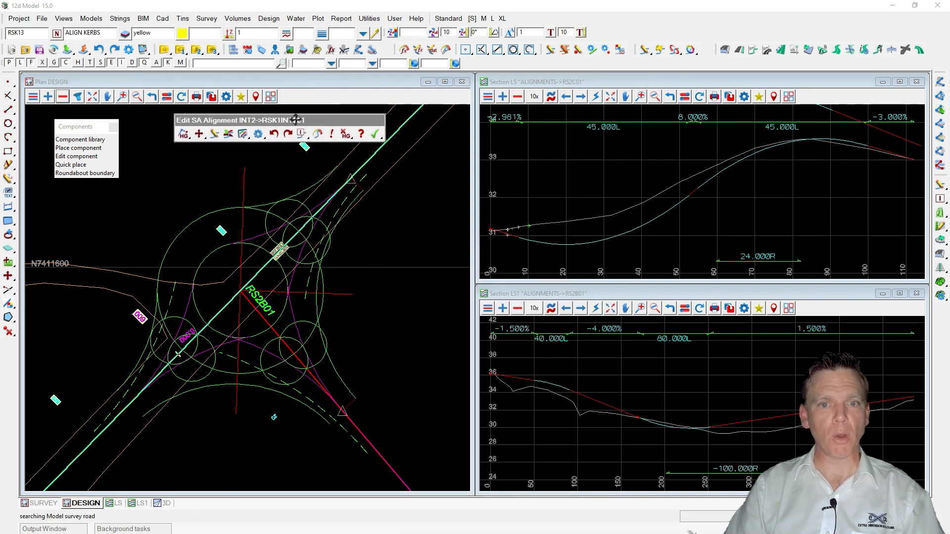
Profile the kerb return string in the LS section view.
click(551, 94)
click(336, 366)
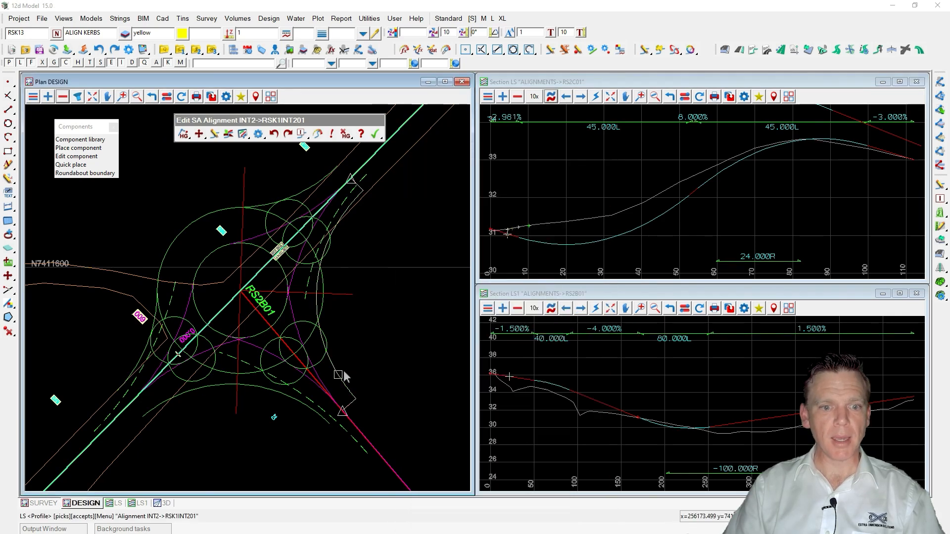
middle_click(341, 374)
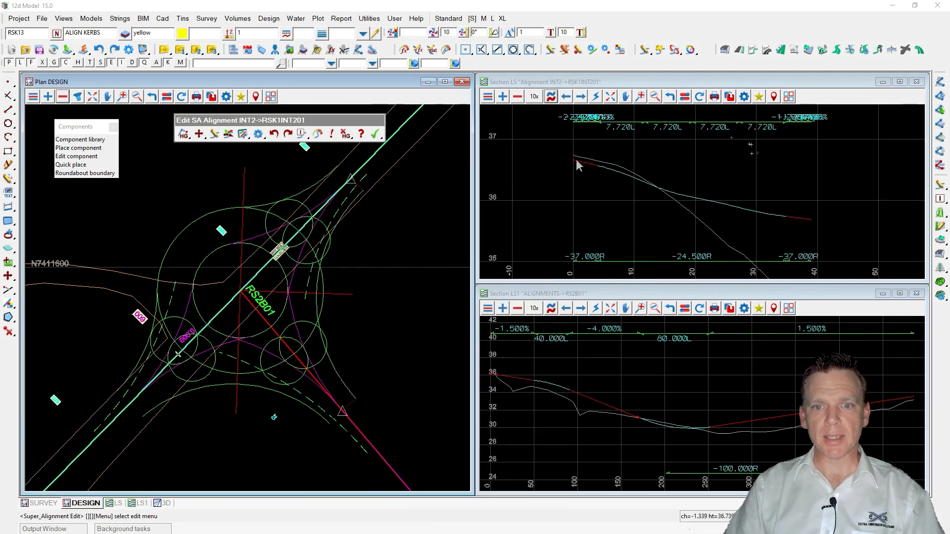
Add the survey road model to the LS section view.
click(503, 97)
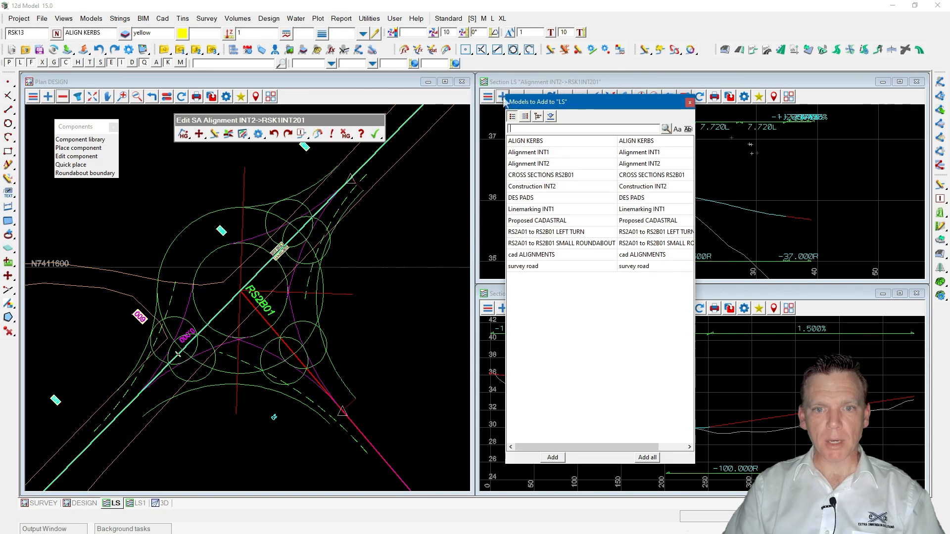
click(527, 267)
double_click(527, 267)
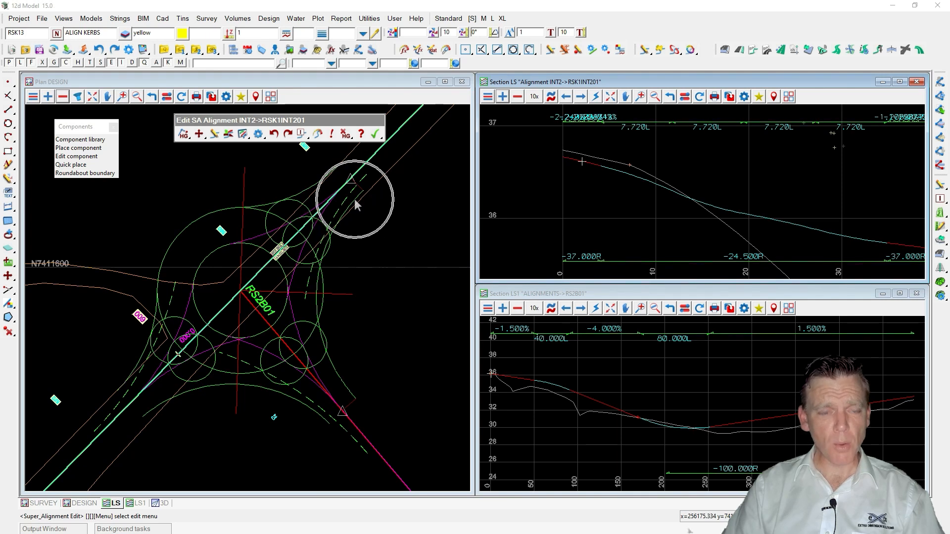
Open the kerb return's Edit Parts and set the first horizontal Fx string's reference string to survey road->RD ET.
click(243, 134)
drag(288, 144, 549, 126)
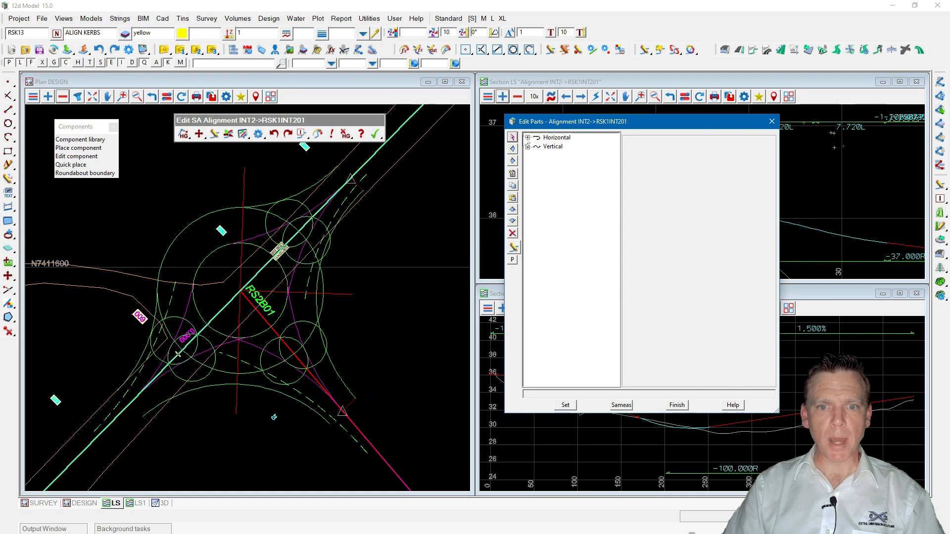
click(527, 138)
click(575, 147)
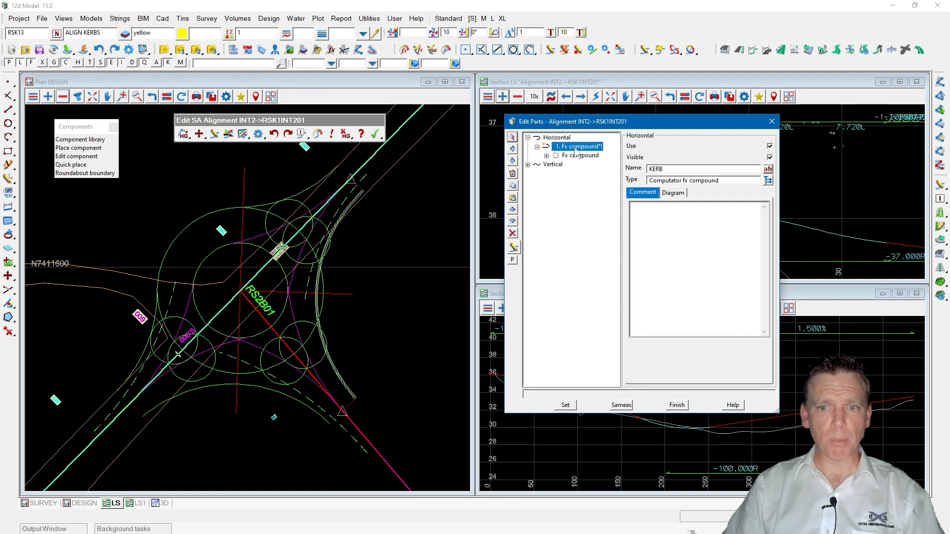
double_click(580, 155)
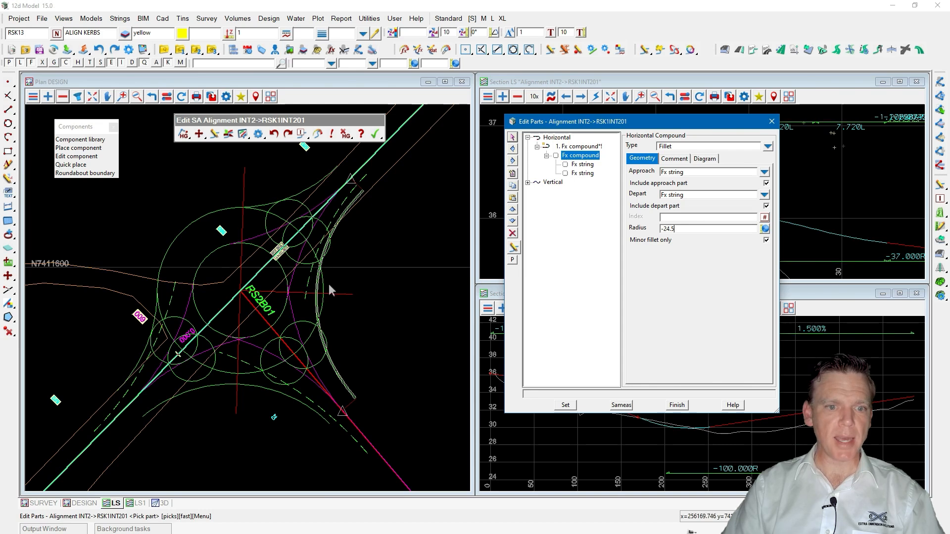
click(674, 228)
click(674, 228)
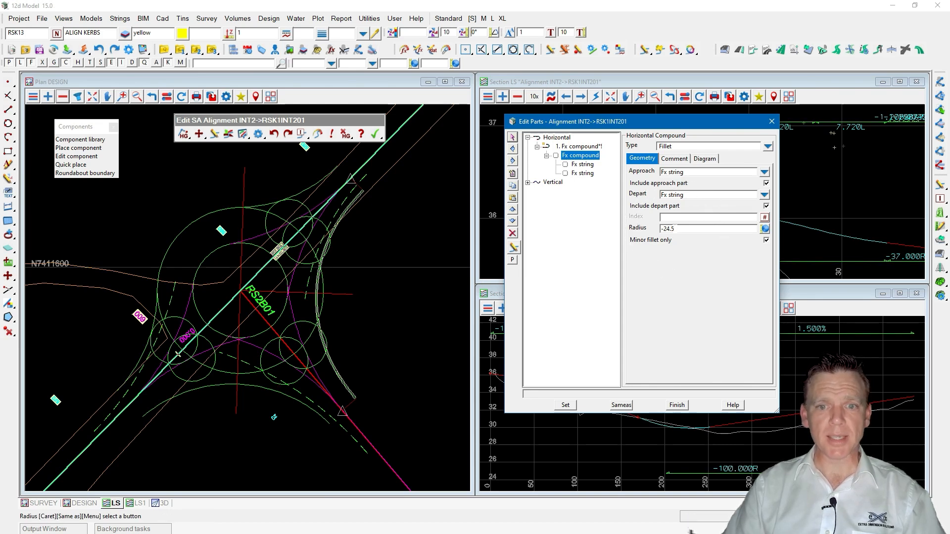
click(583, 166)
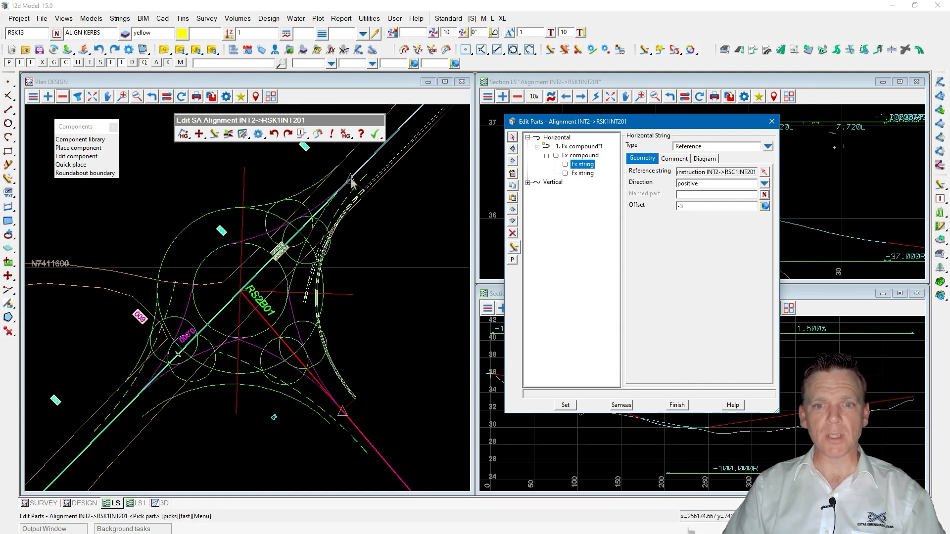
click(580, 166)
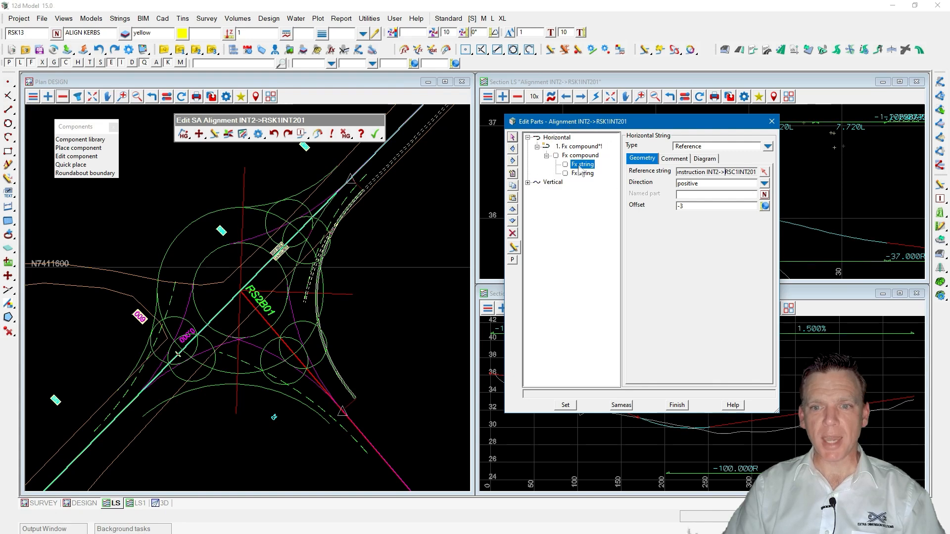
click(764, 172)
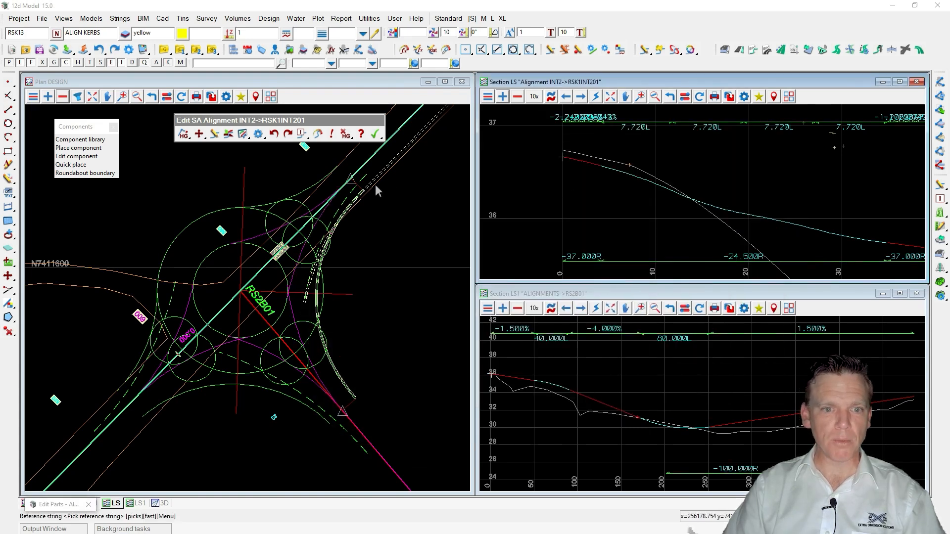
click(376, 185)
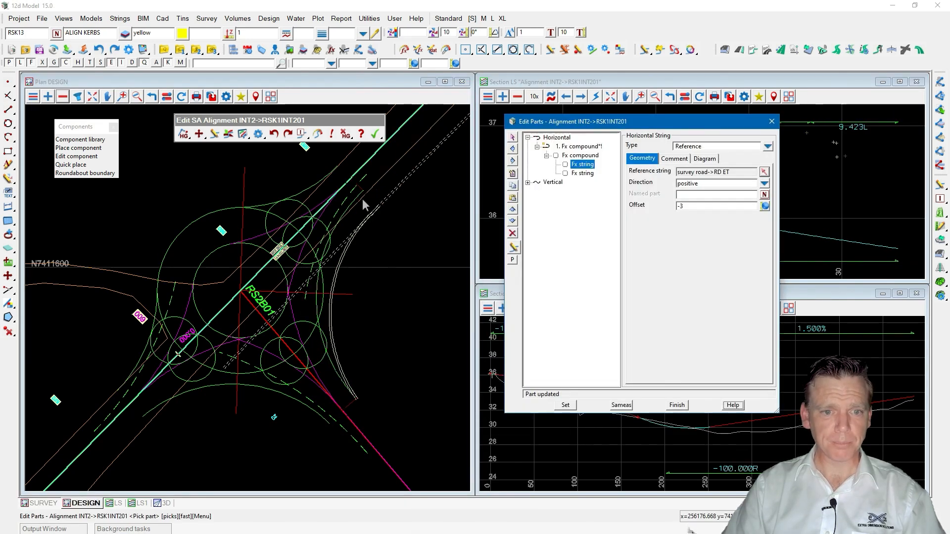
Clear that Fx string's offset, apply the change and finish editing parts.
scroll(364, 203, up, 2)
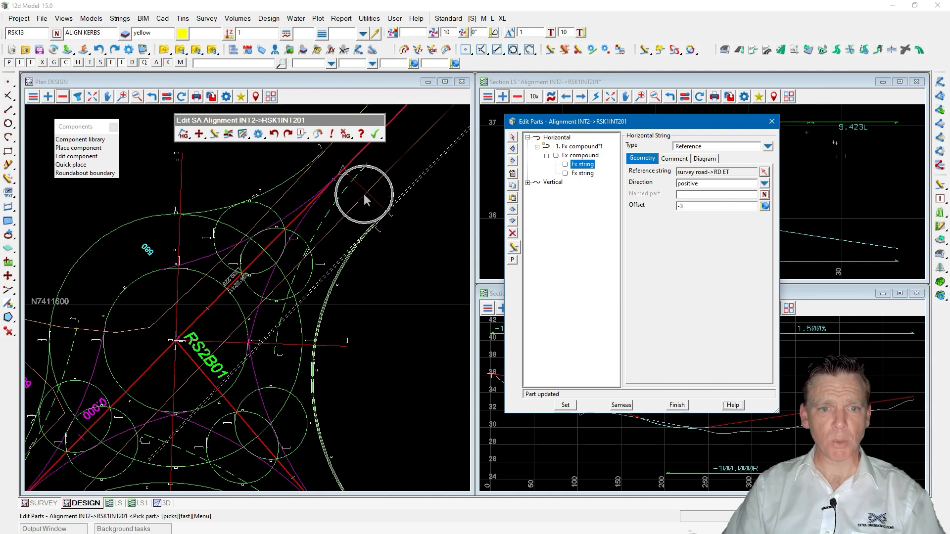
click(691, 206)
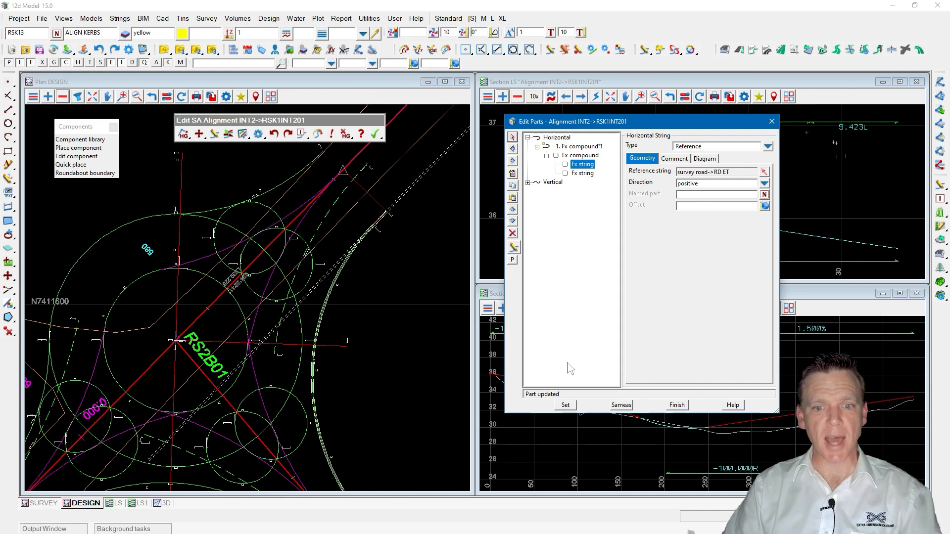
click(567, 407)
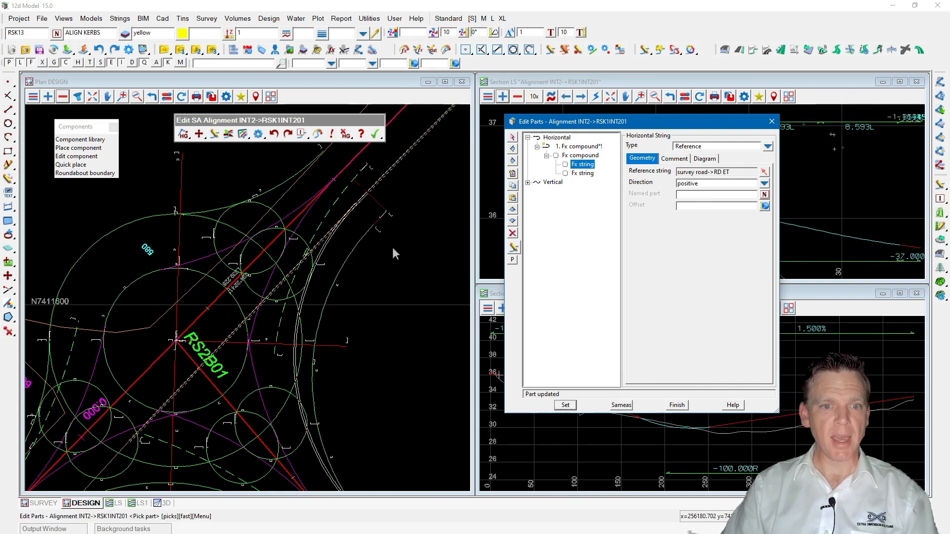
scroll(381, 218, up, 1)
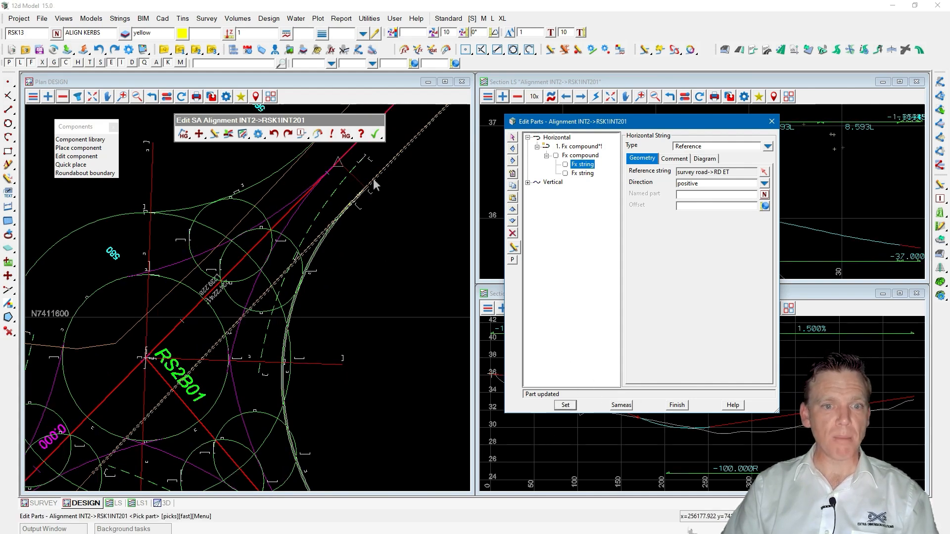
click(357, 202)
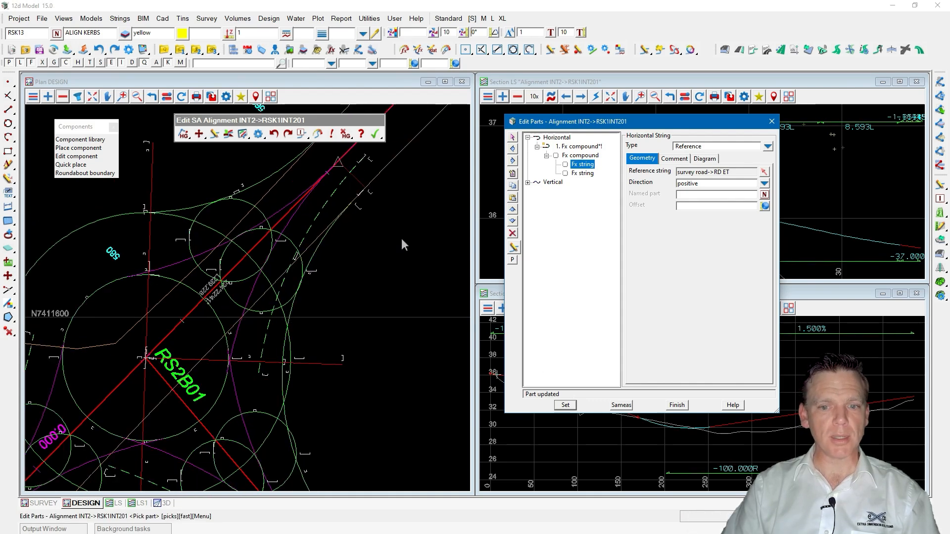
click(676, 405)
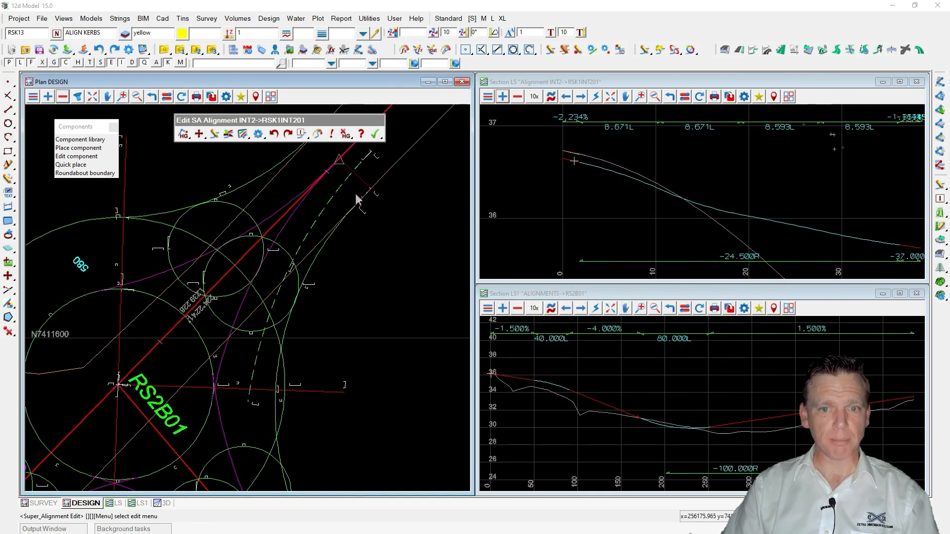
Reopen Edit Parts and set the first vertical Fx points part's reference string to survey road->RD ET.
click(552, 97)
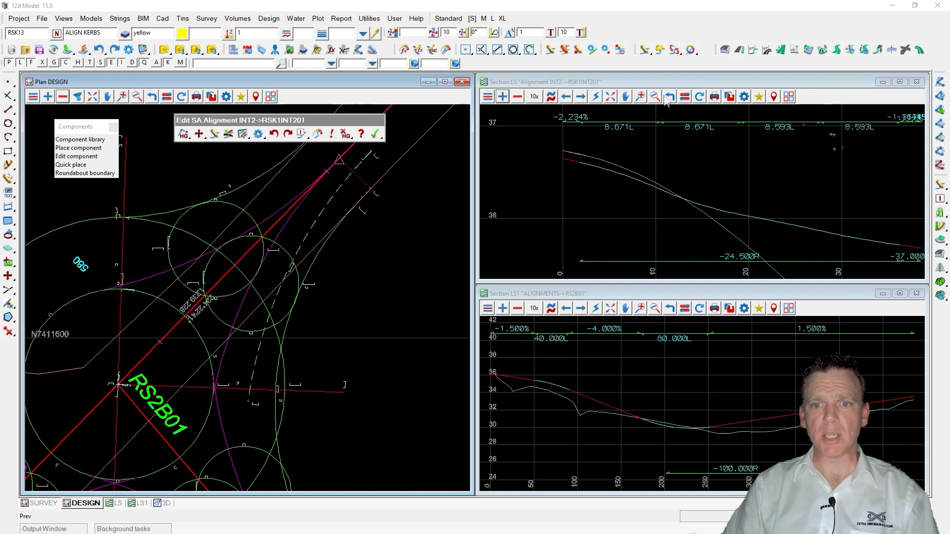
click(697, 98)
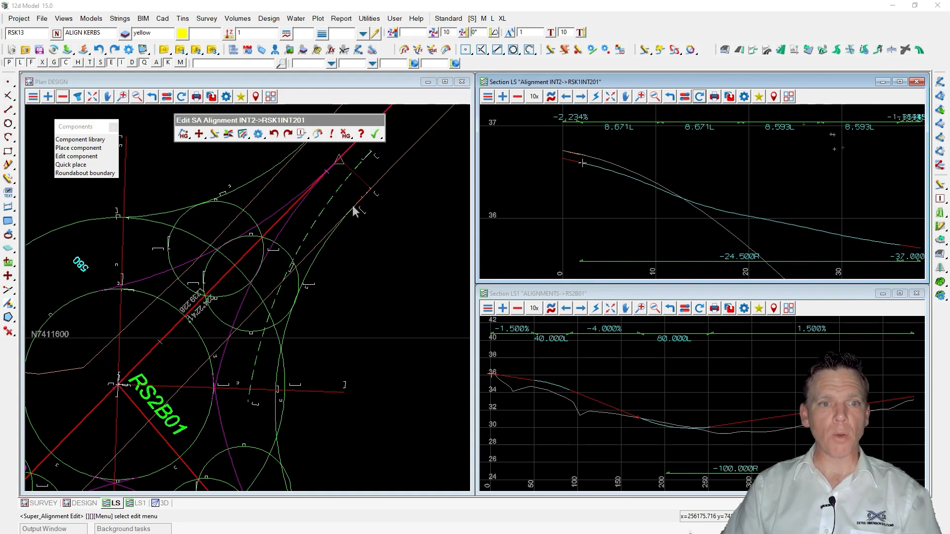
click(242, 134)
drag(596, 127, 285, 164)
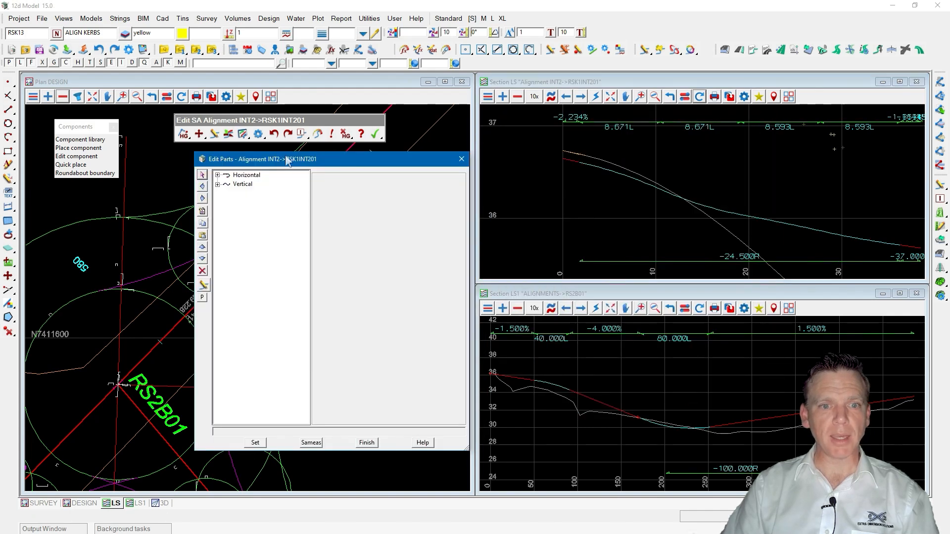
click(217, 185)
scroll(546, 153, down, 2)
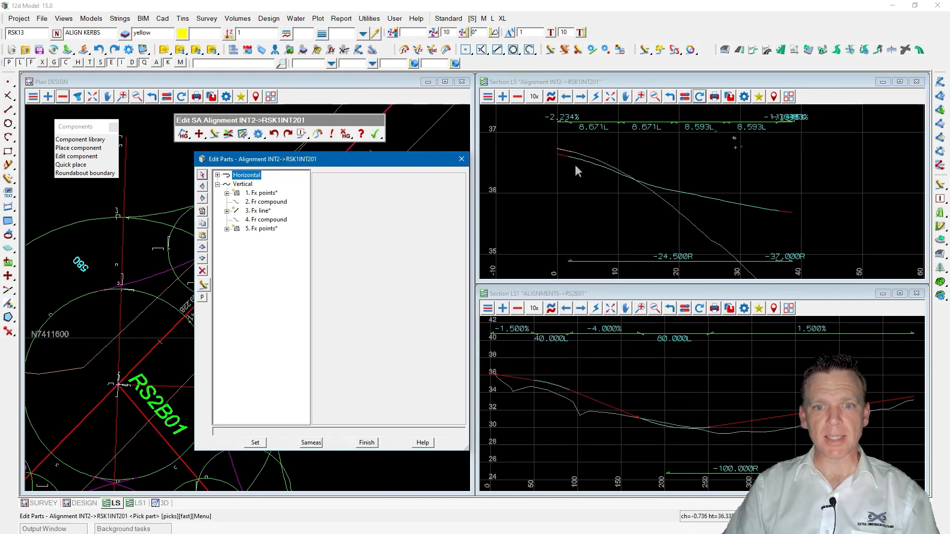
key(ctrl)
key(ctrl)
click(259, 193)
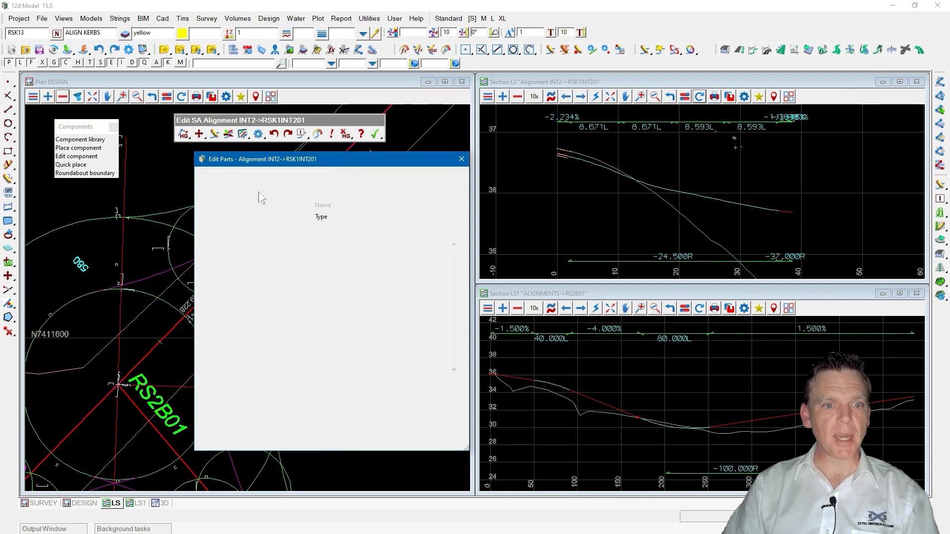
click(261, 202)
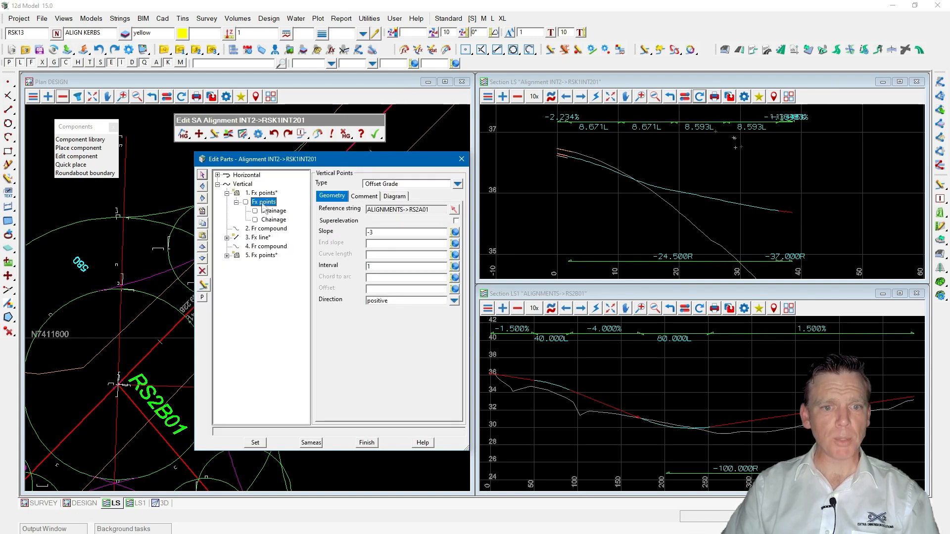
drag(325, 165, 416, 244)
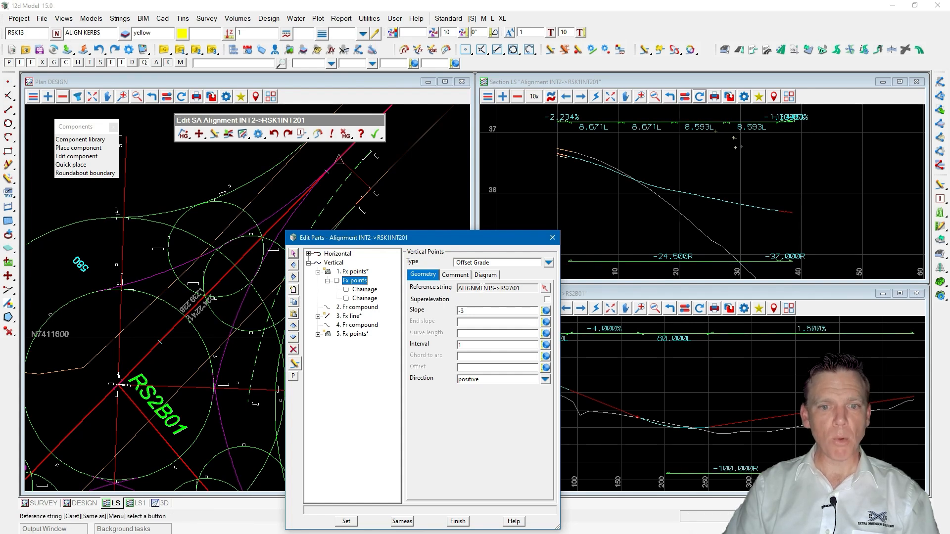
click(544, 288)
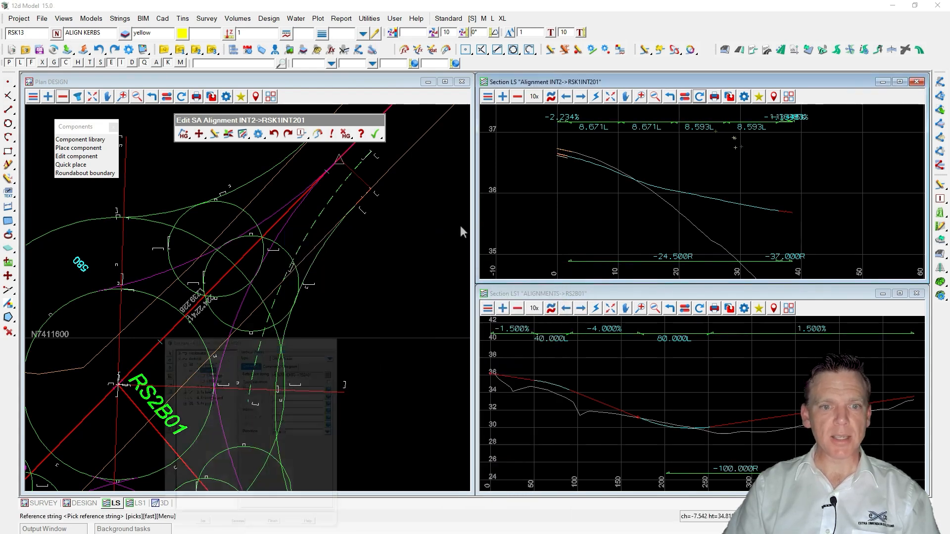
click(396, 165)
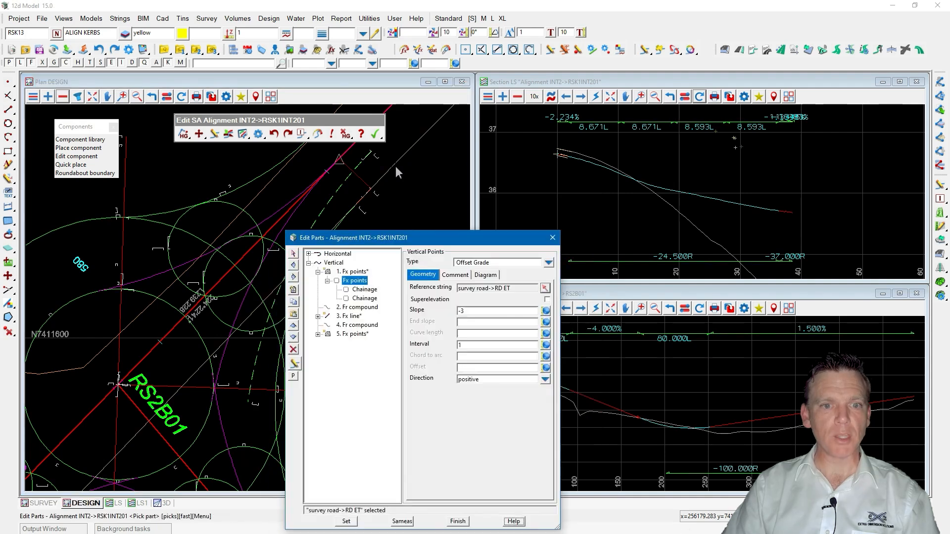
Set that Fx points part's offset grade slope to 0 and apply it.
drag(510, 289, 489, 288)
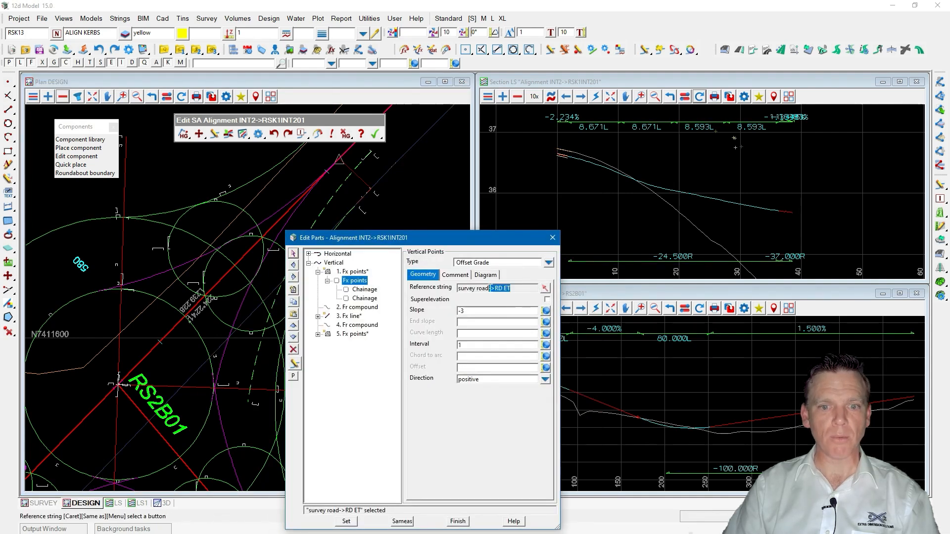
key(ctrl)
drag(467, 311, 444, 315)
text(0)
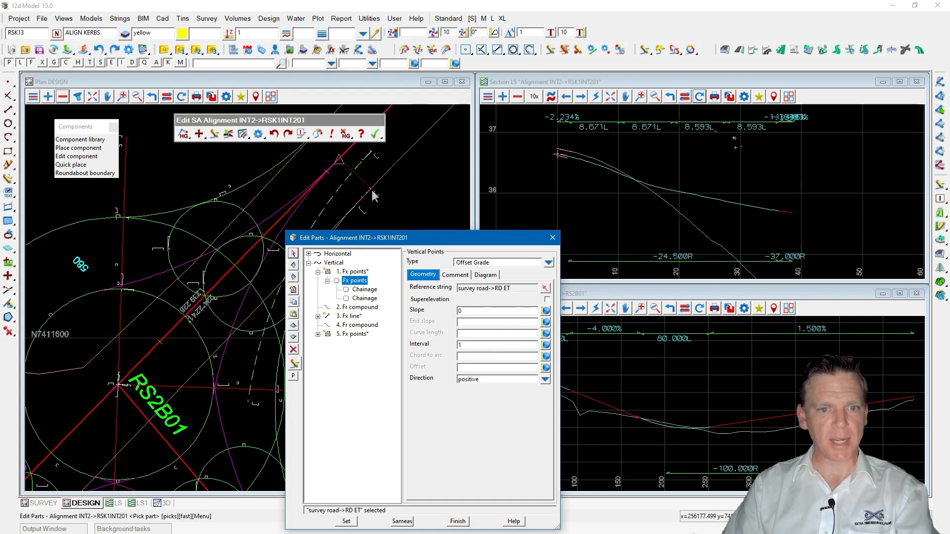
click(346, 522)
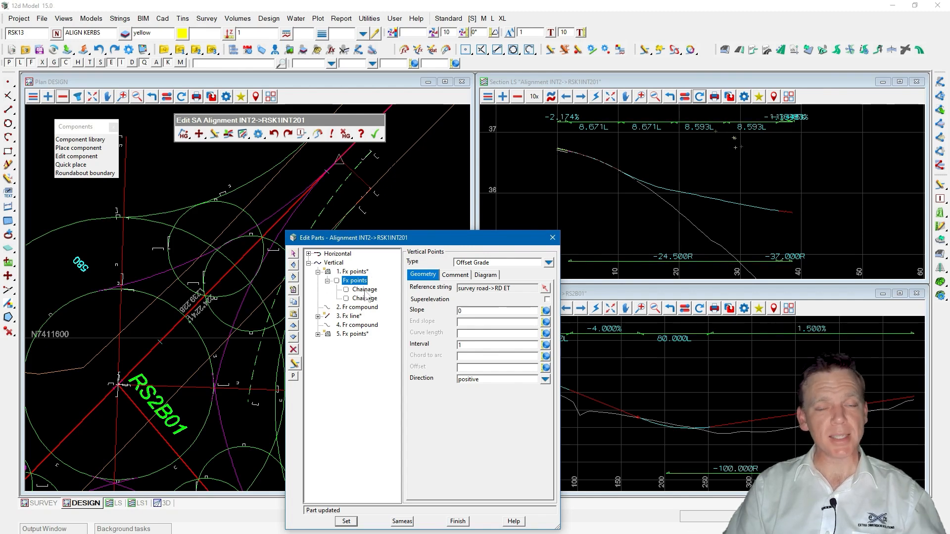
Finish editing parts and close the kerb return alignment edit, viewing the whole roundabout.
click(458, 521)
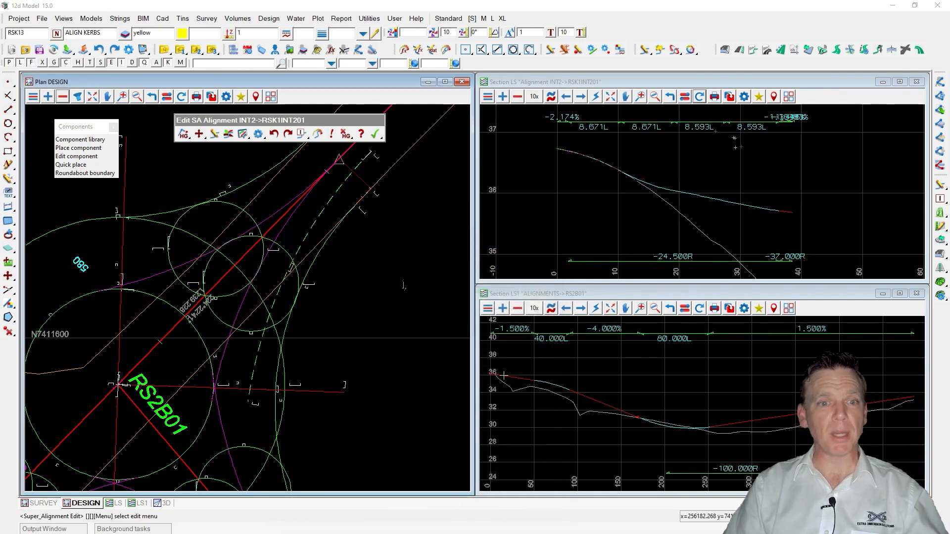
click(375, 133)
click(404, 170)
scroll(390, 184, down, 3)
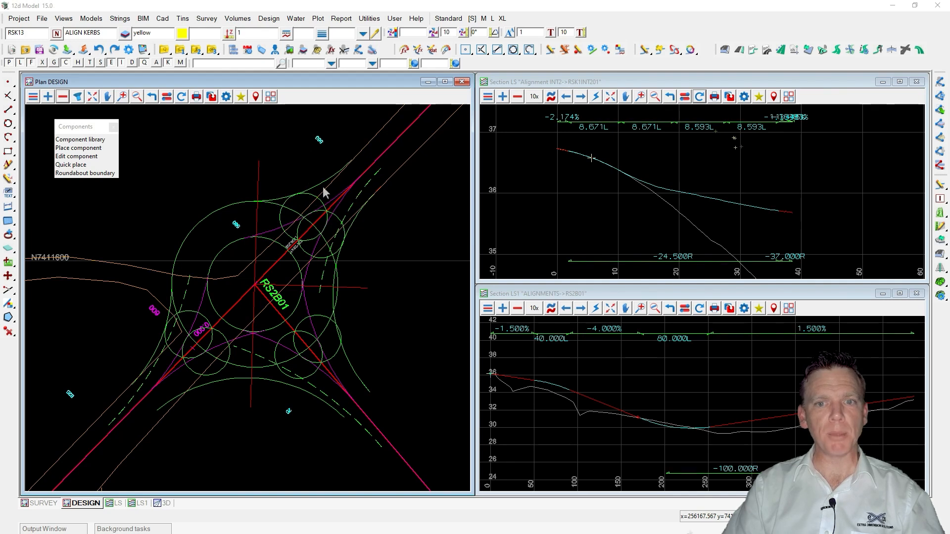
Undock the SA All toolbar and open the SA Element Parts Viewer.
drag(635, 49, 169, 133)
click(156, 134)
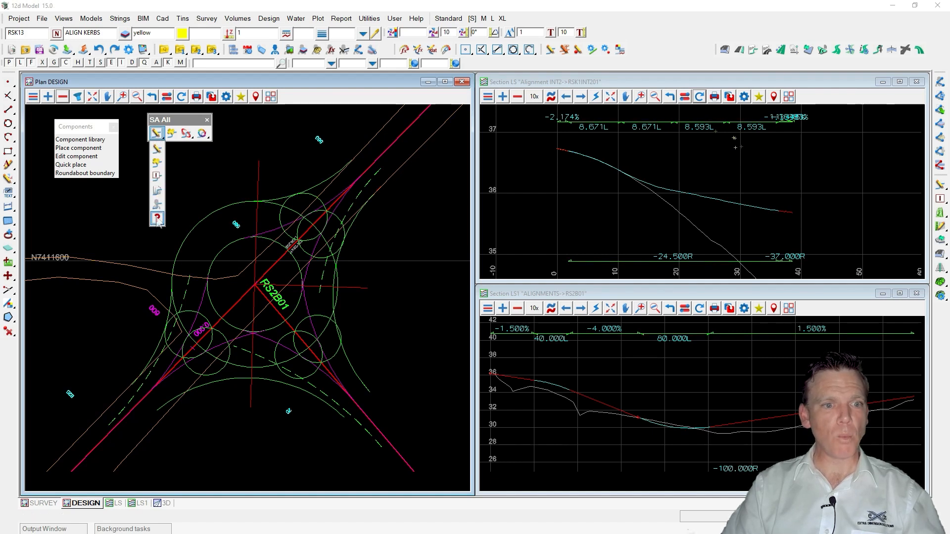
click(157, 218)
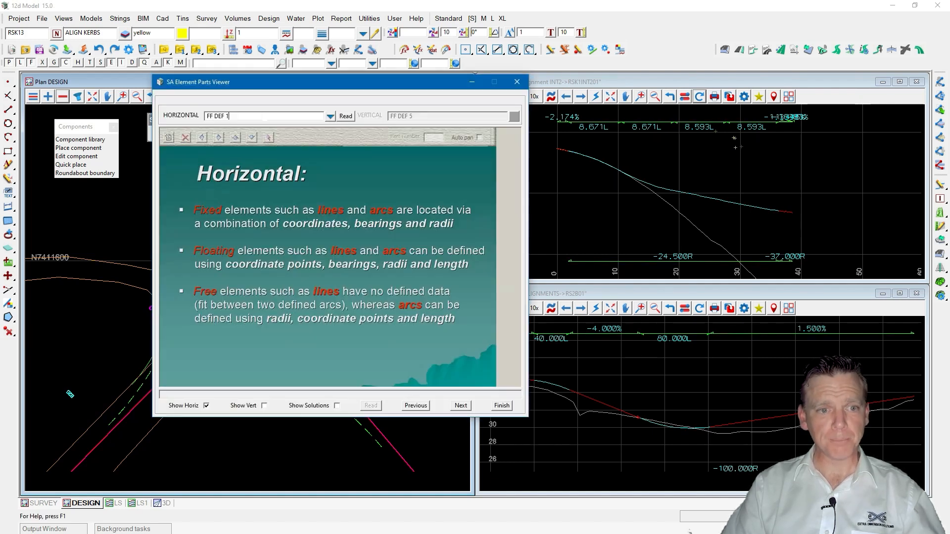
drag(270, 86, 438, 106)
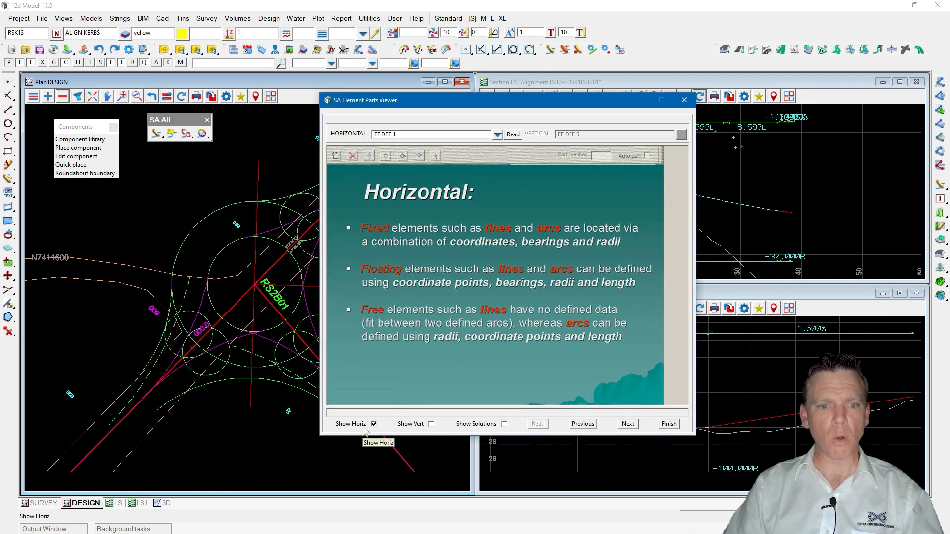
Page through the horizontal and vertical element explanations in the parts viewer.
click(628, 424)
click(628, 424)
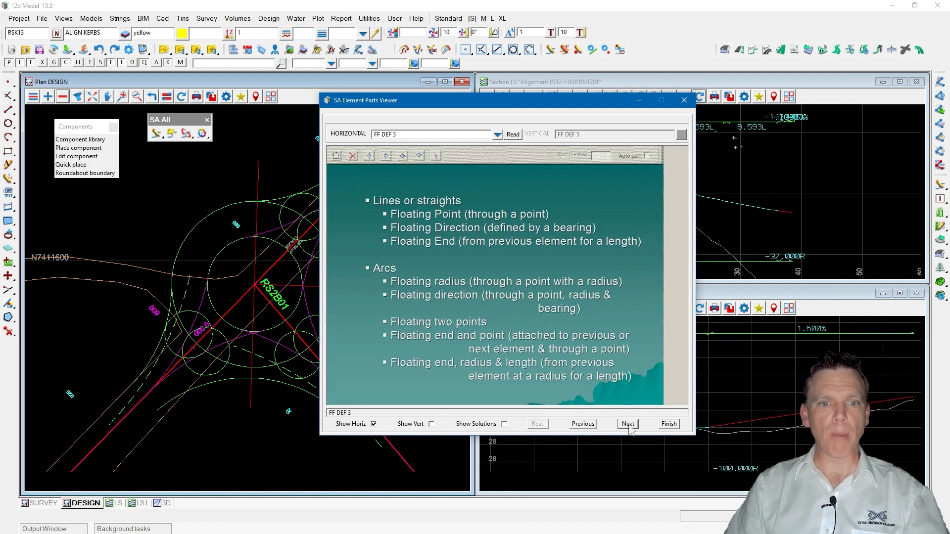
click(628, 424)
click(629, 424)
click(628, 425)
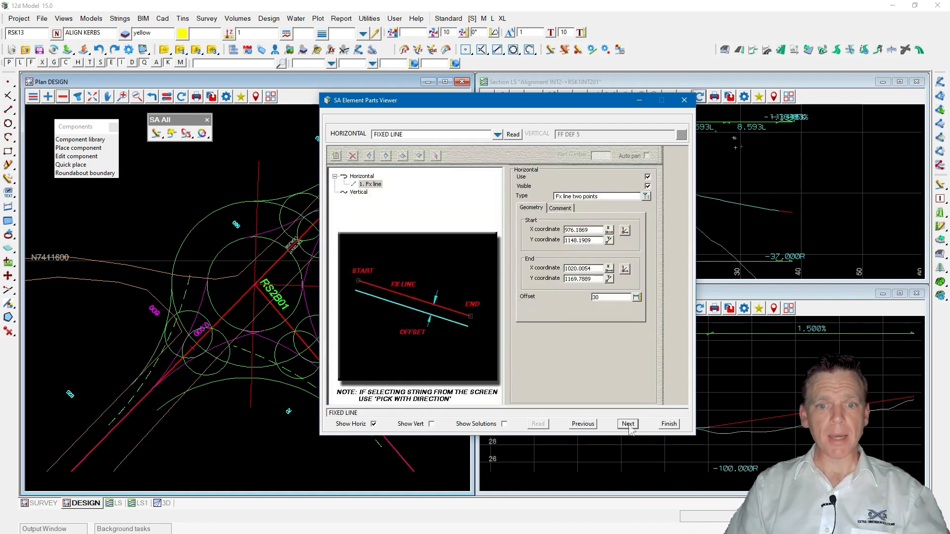
click(628, 424)
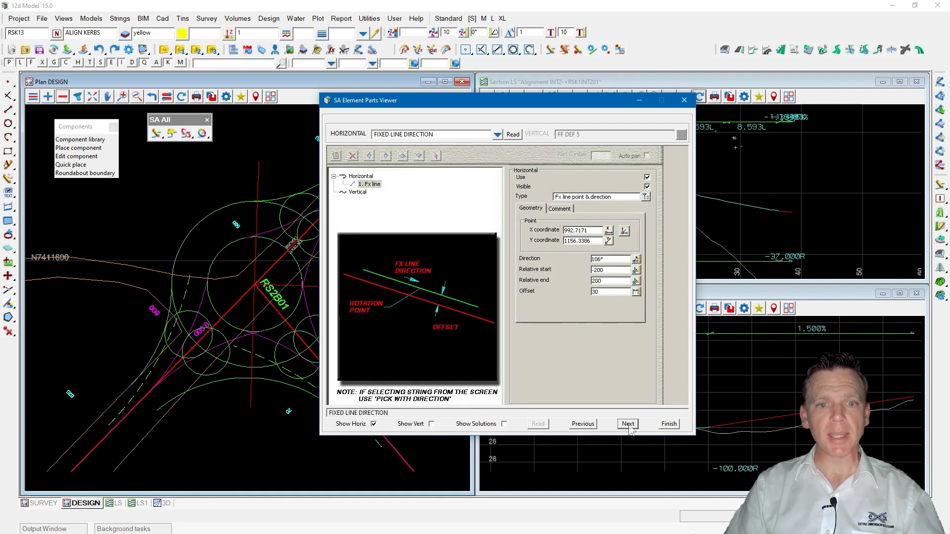
click(430, 424)
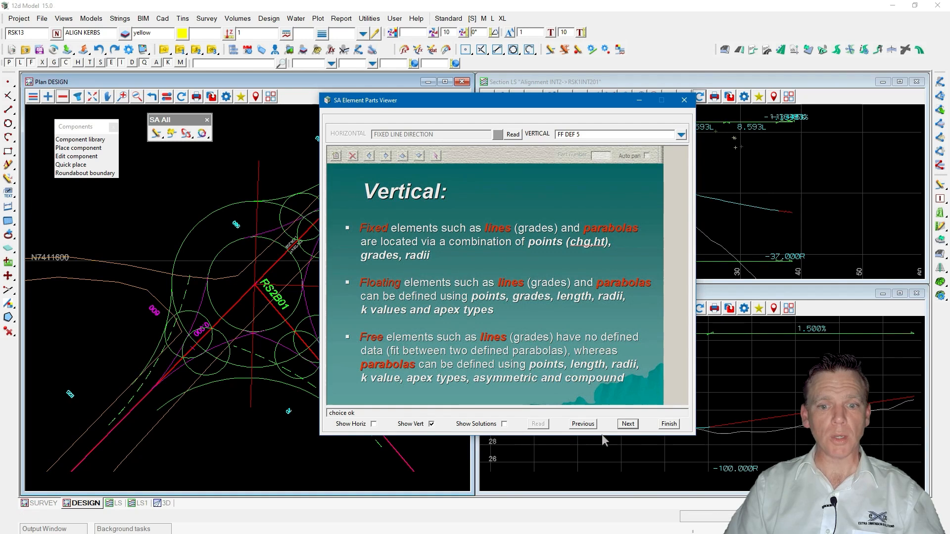
click(628, 424)
click(628, 424)
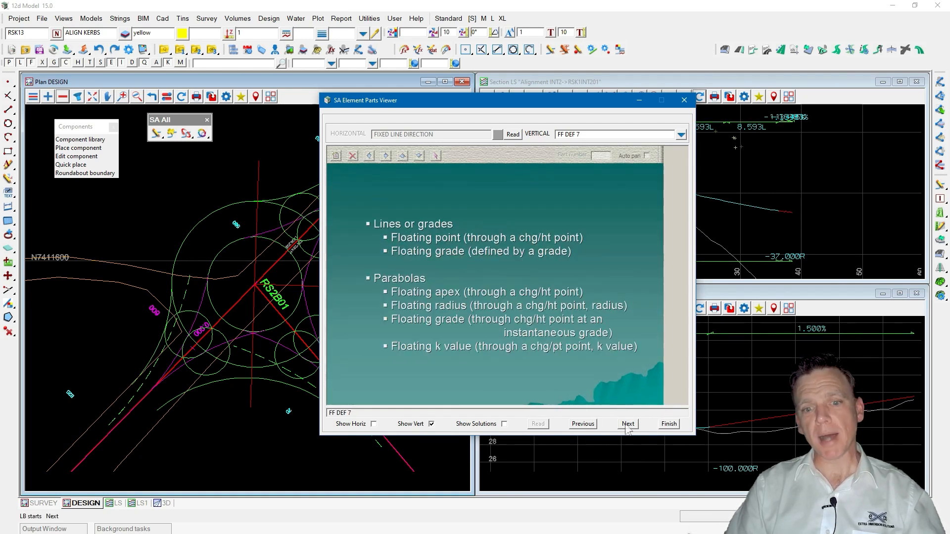
click(374, 424)
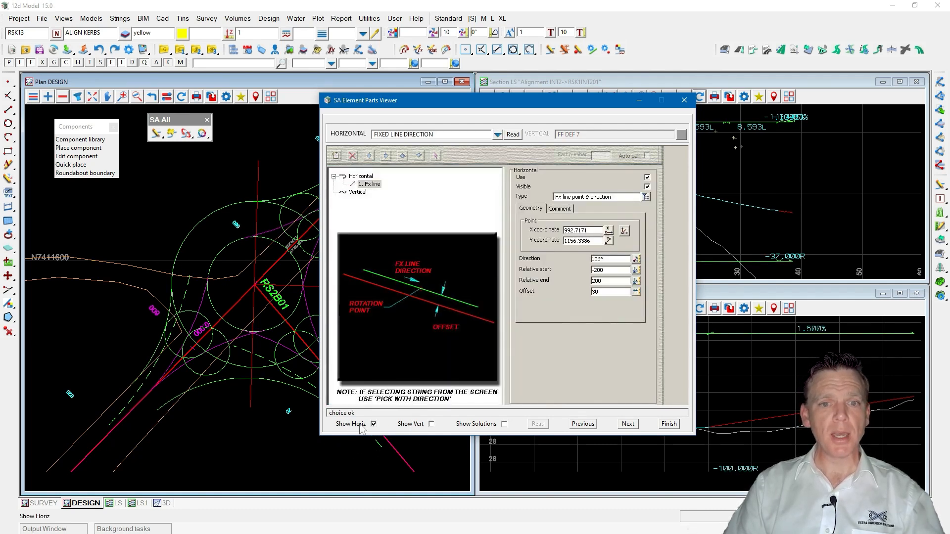
Read the horizontal element examples into a new view and arrange the viewer and plan windows.
click(512, 135)
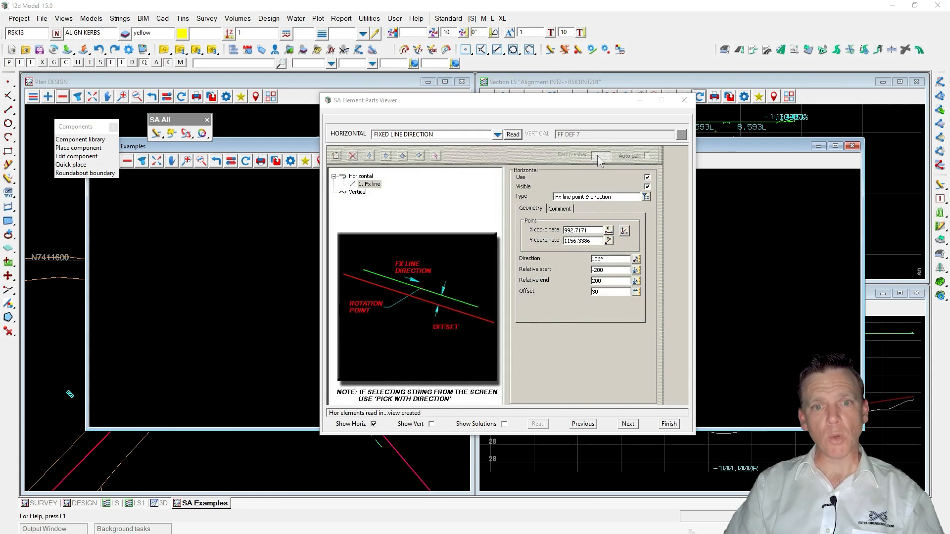
drag(435, 106, 669, 40)
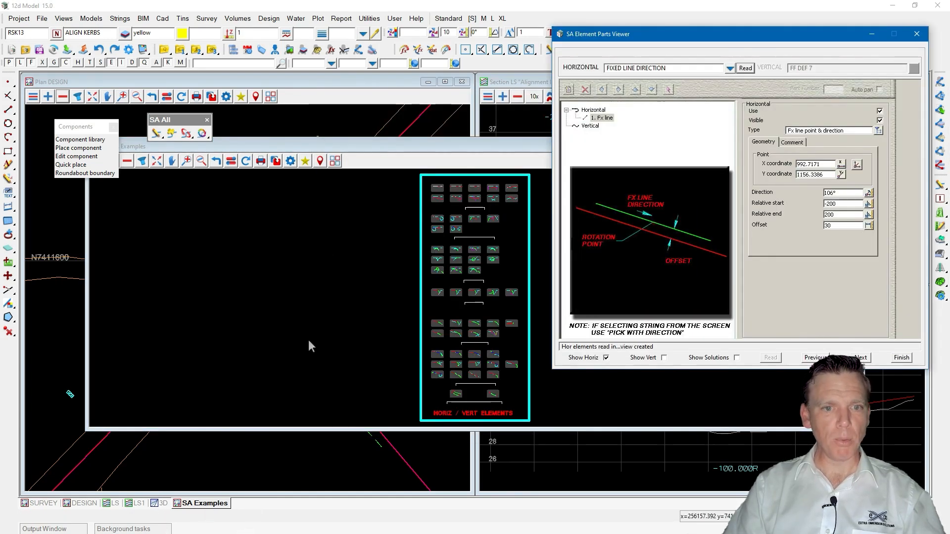
drag(339, 147, 352, 219)
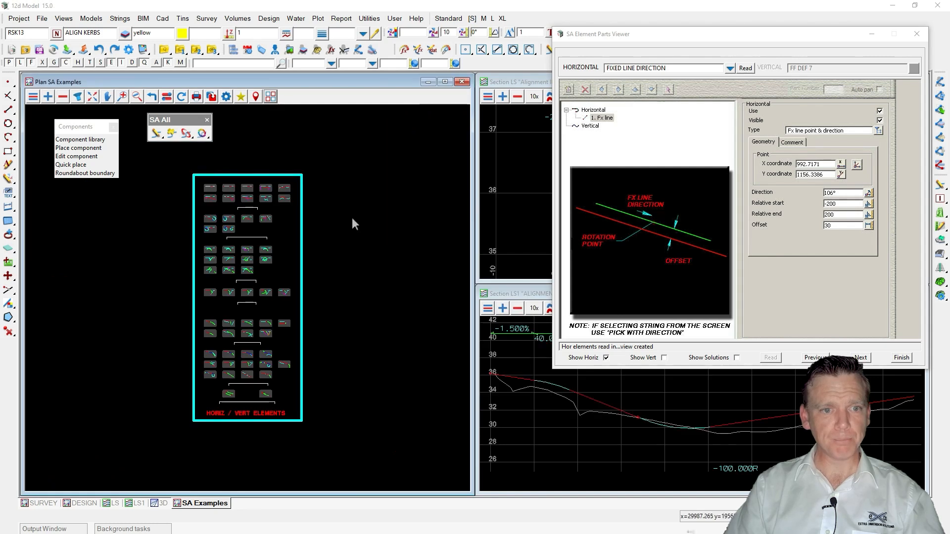
drag(473, 210, 533, 210)
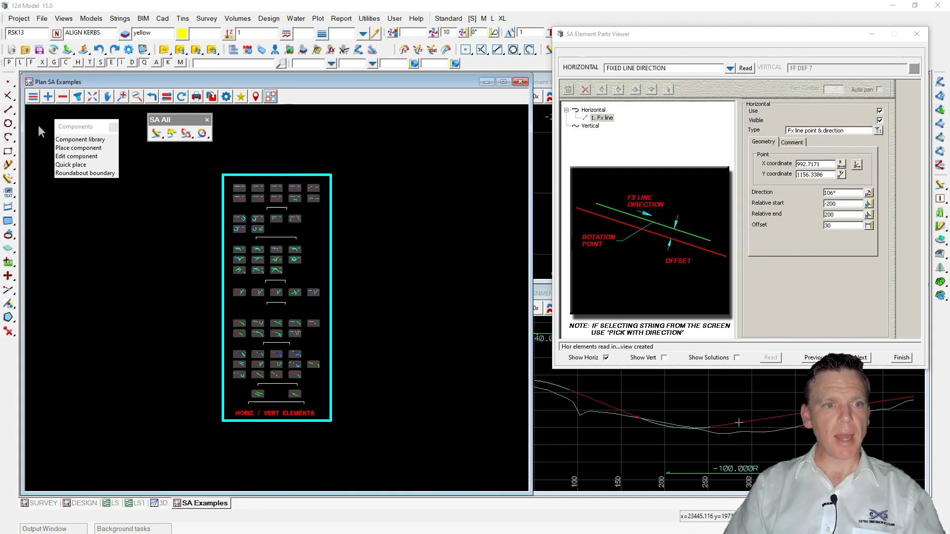
Zoom in on the computator string reference example in the examples view.
click(63, 97)
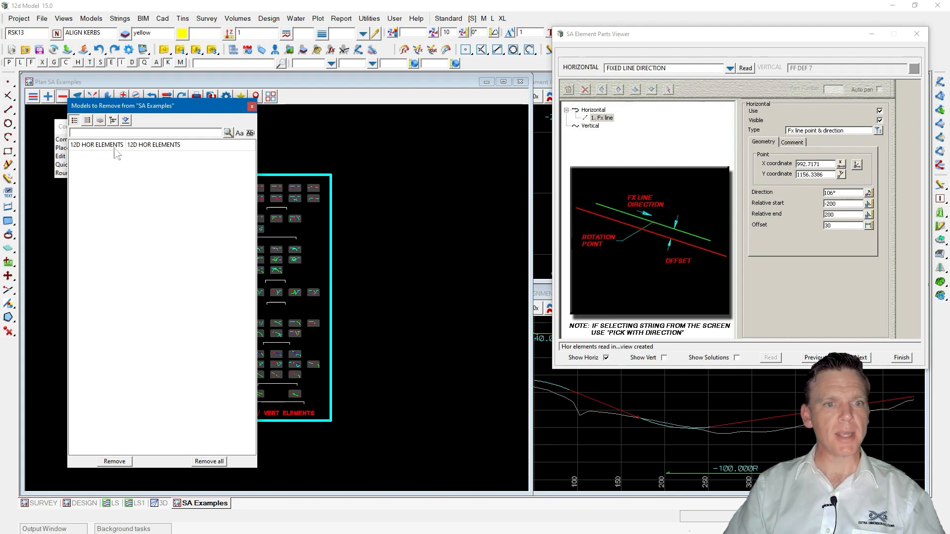
click(252, 106)
scroll(278, 406, up, 4)
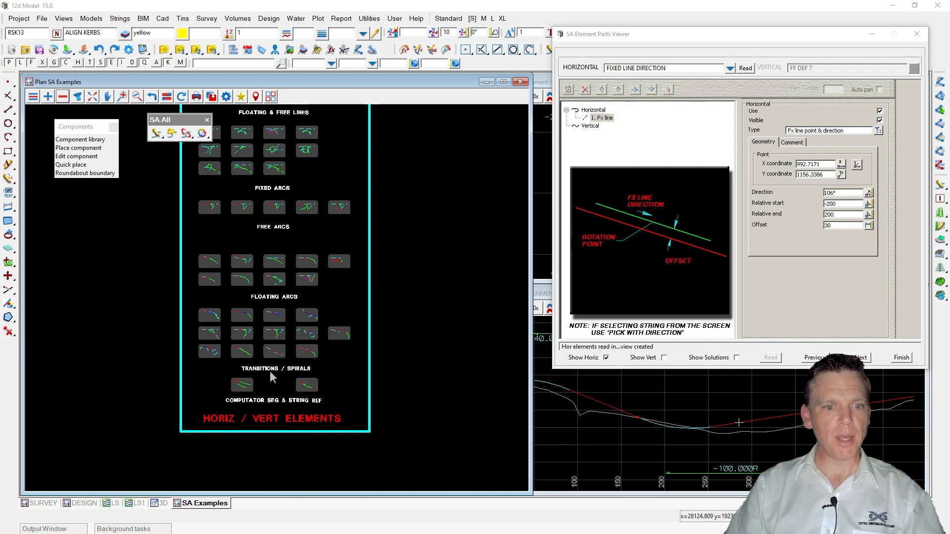
click(293, 375)
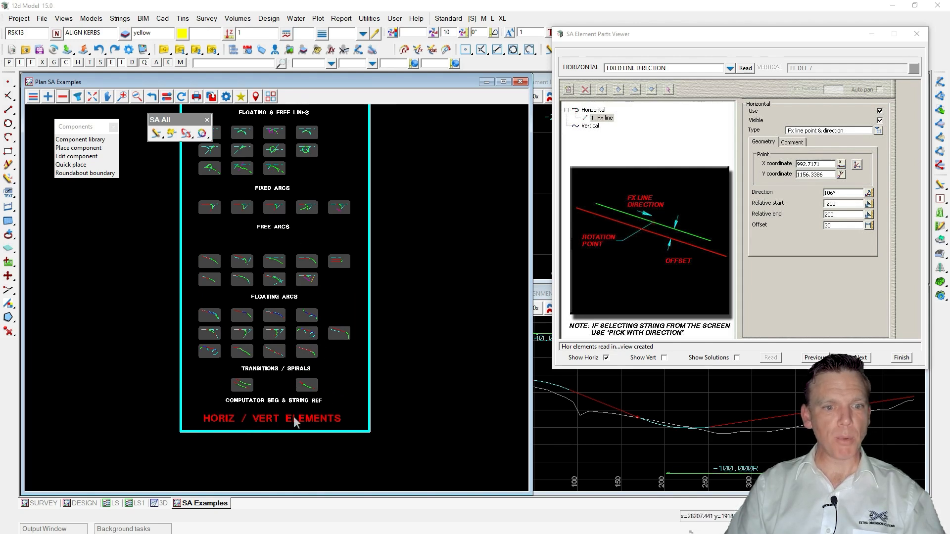
scroll(291, 420, up, 2)
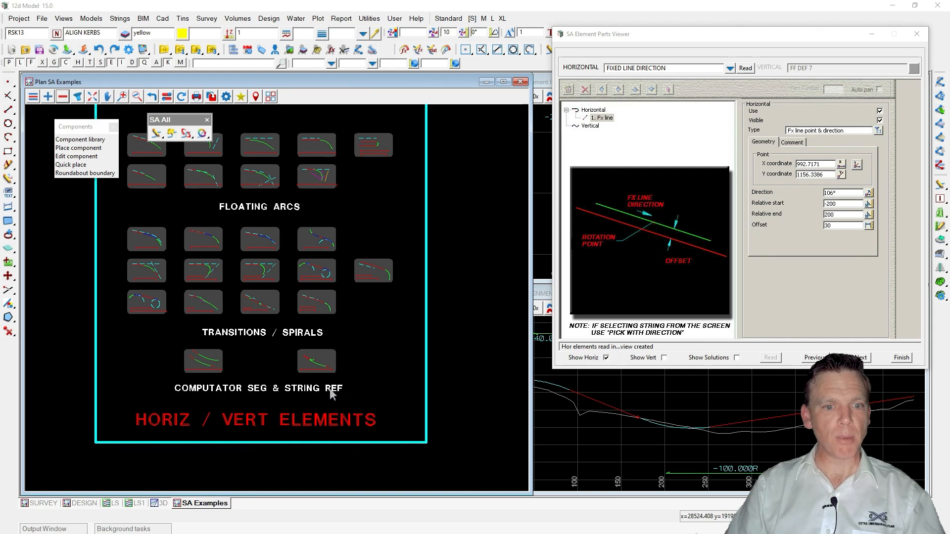
scroll(342, 377, up, 5)
scroll(251, 311, up, 3)
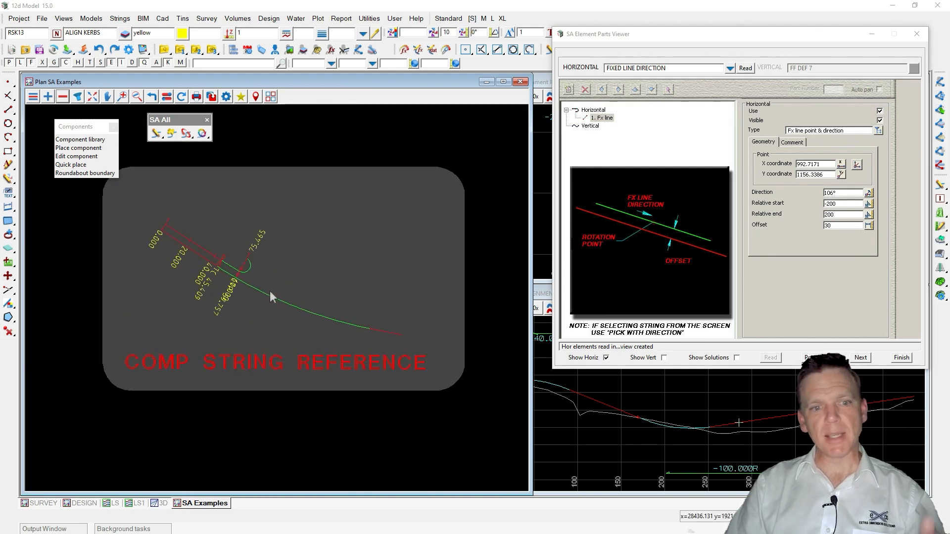
scroll(248, 156, up, 1)
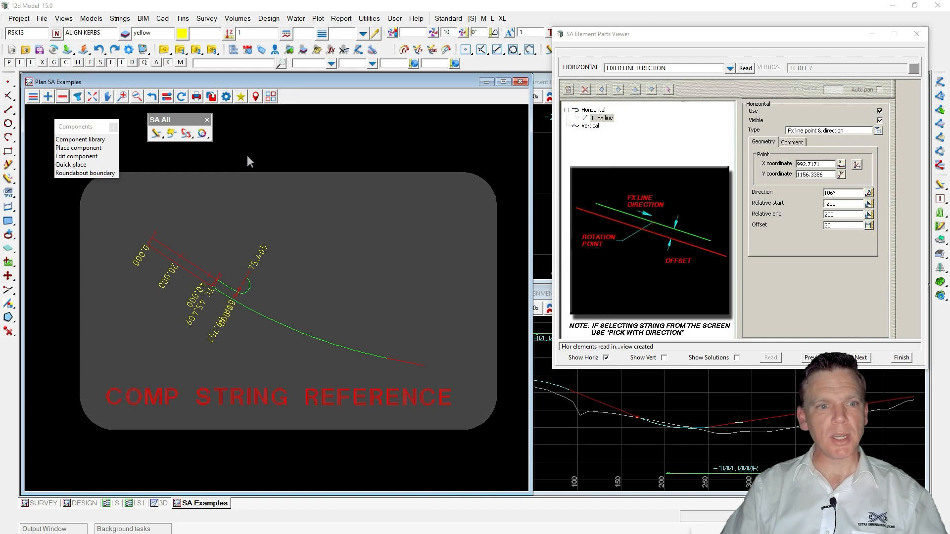
Edit the computator string reference example alignment and open its tree-style Edit Parts dialog.
click(158, 136)
click(210, 276)
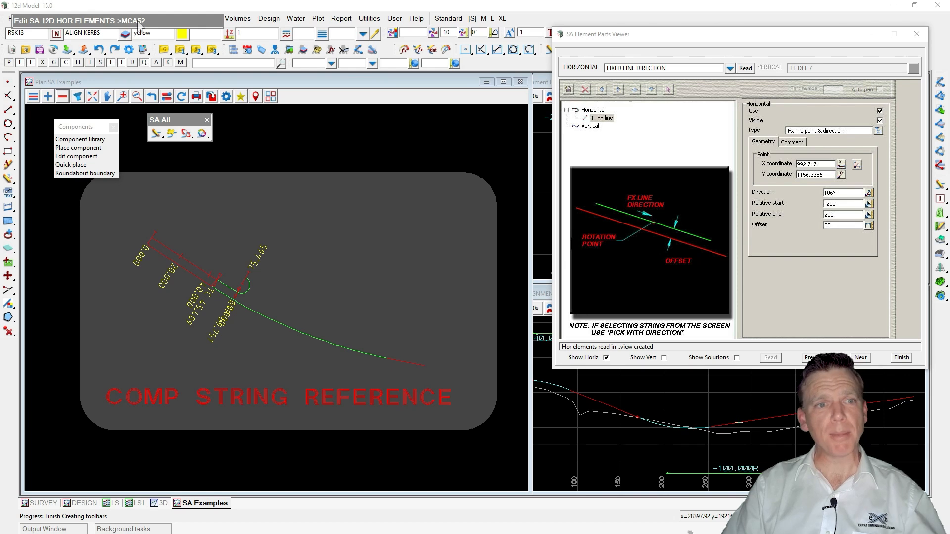
drag(140, 25, 381, 119)
click(307, 130)
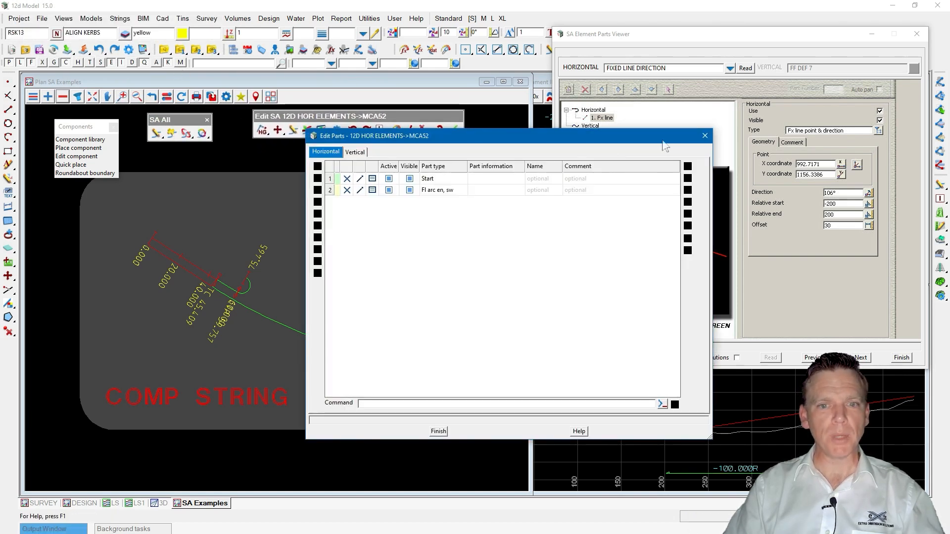
click(702, 133)
click(366, 130)
drag(388, 139, 511, 164)
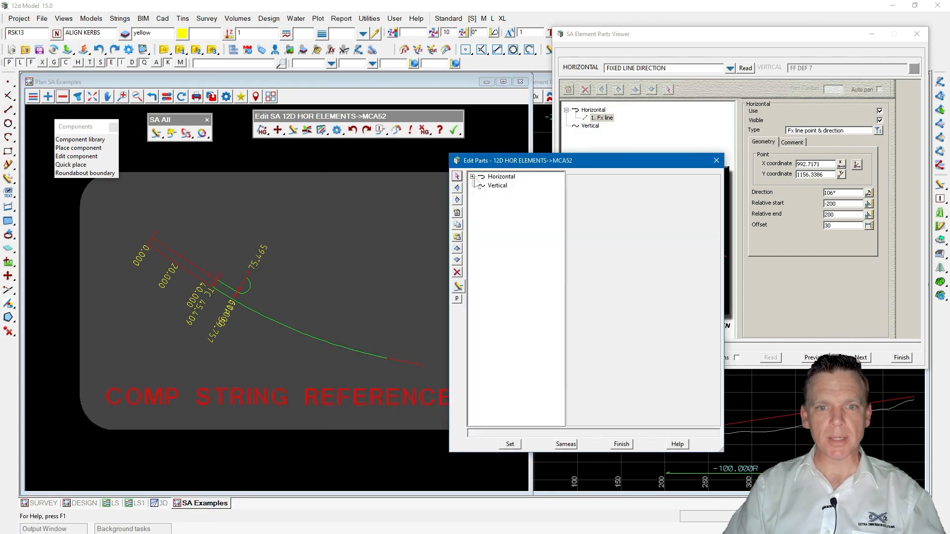
Expand the horizontal parts and inspect the Fx string reference and its two Fx points.
click(473, 177)
click(505, 187)
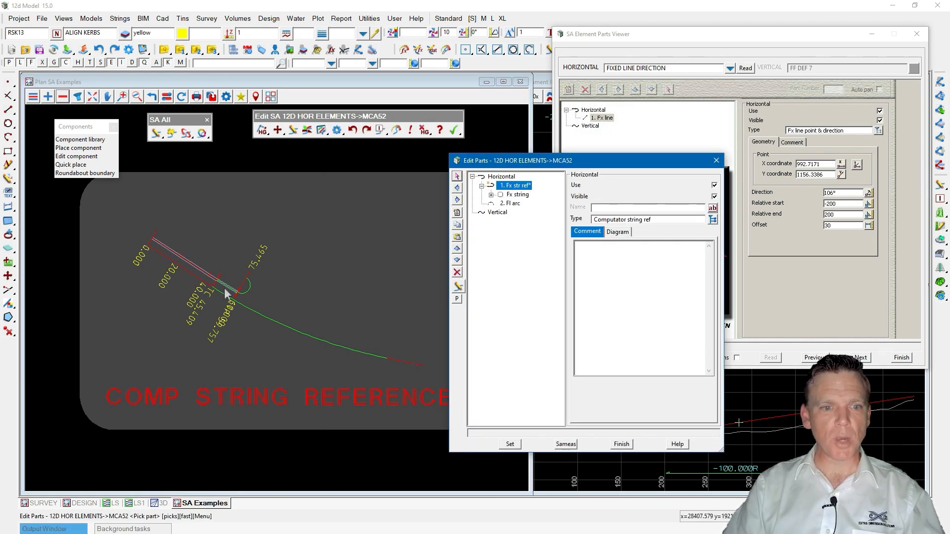
double_click(518, 195)
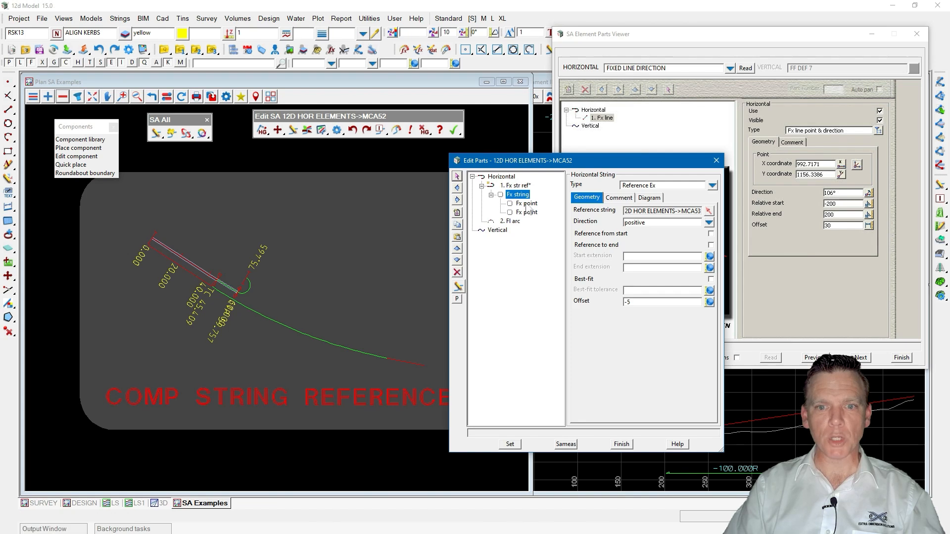
click(526, 203)
click(523, 195)
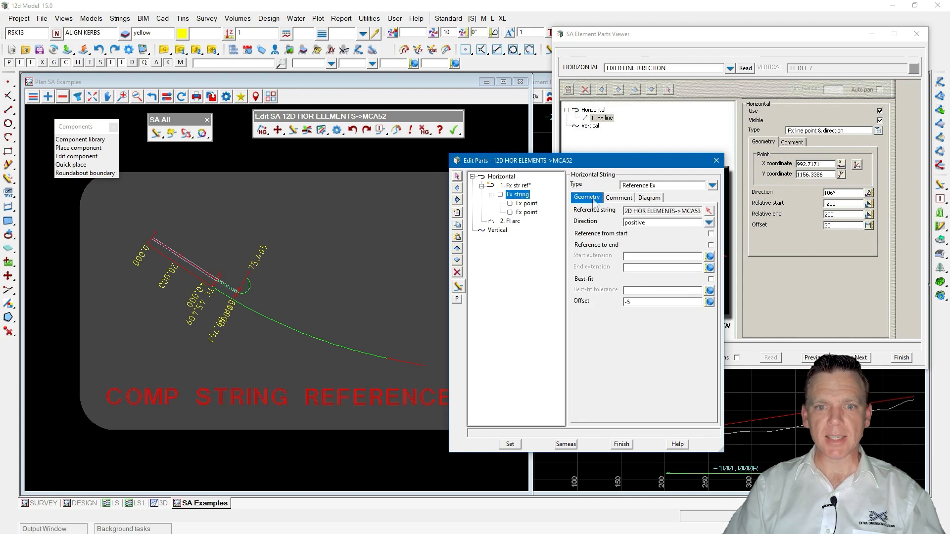
click(526, 212)
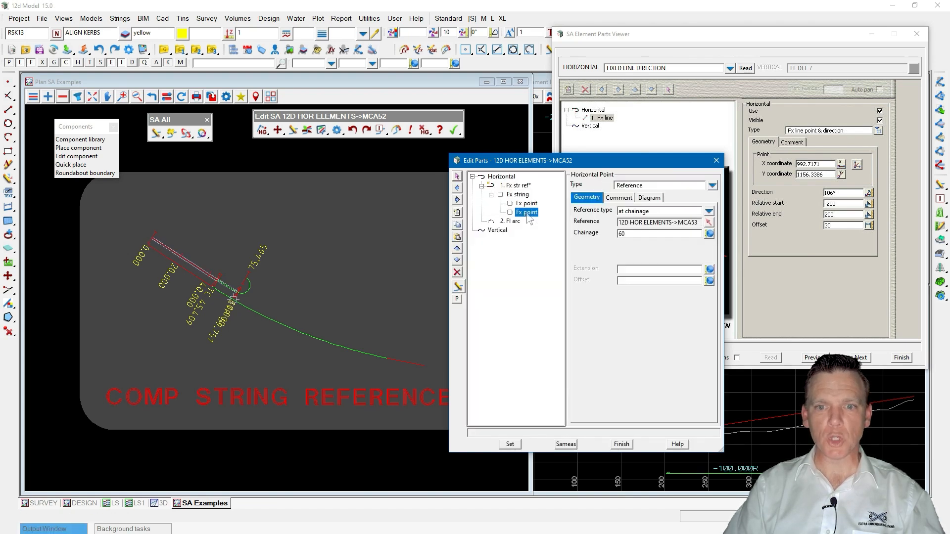
Set the second Fx point's chainage to 120 and apply the change.
drag(636, 233, 610, 236)
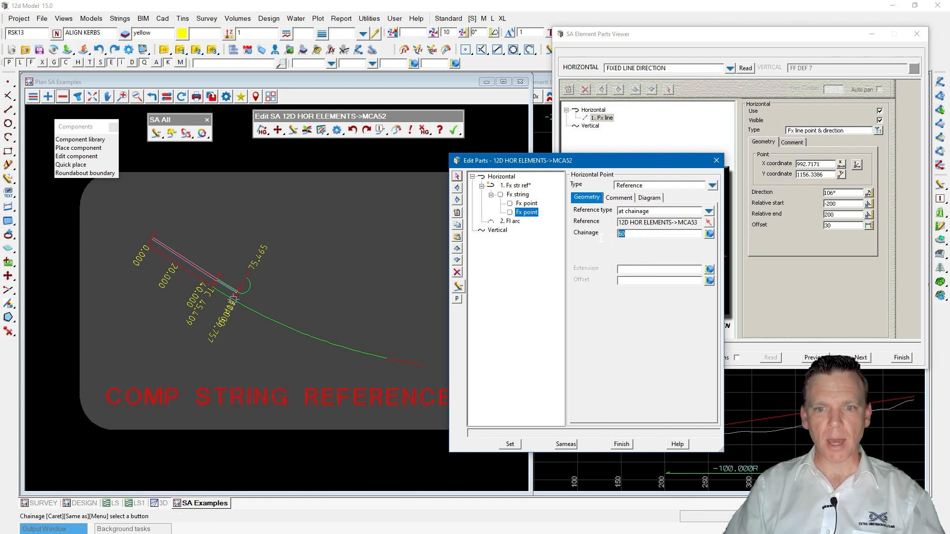
text(120)
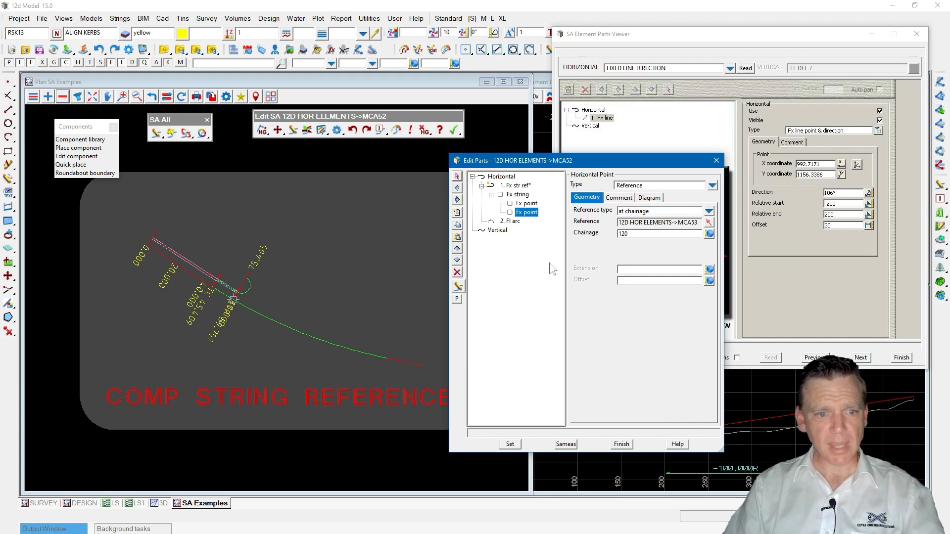
click(510, 444)
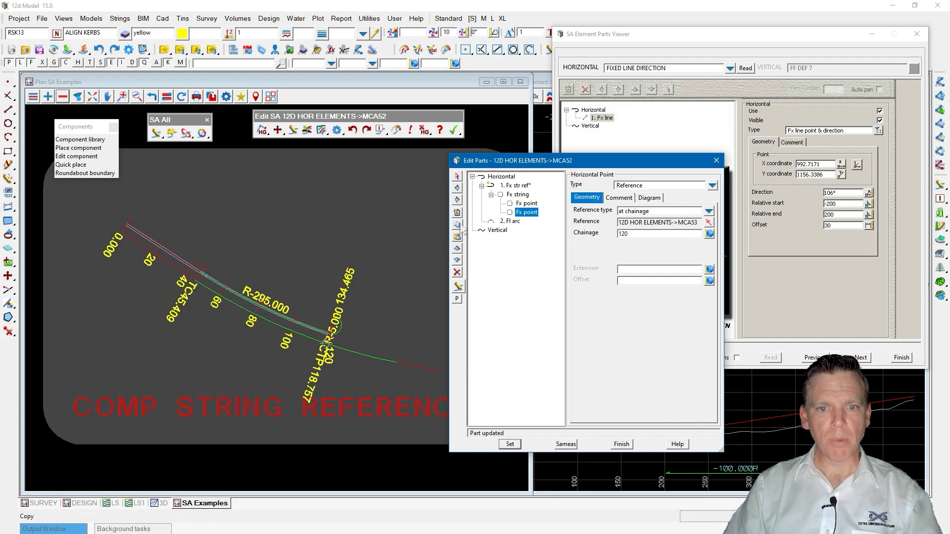
Set the floating arc's radius to -20 and apply the change.
click(508, 221)
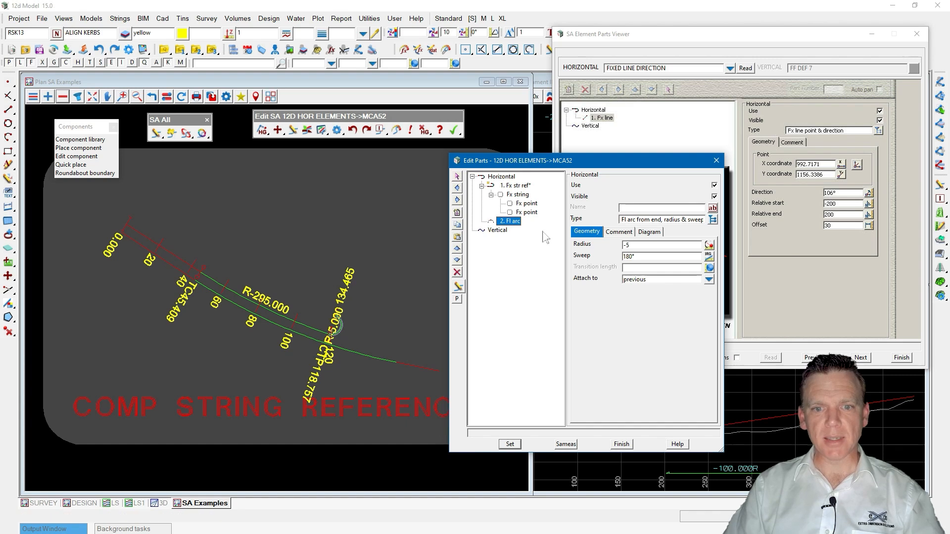
click(638, 257)
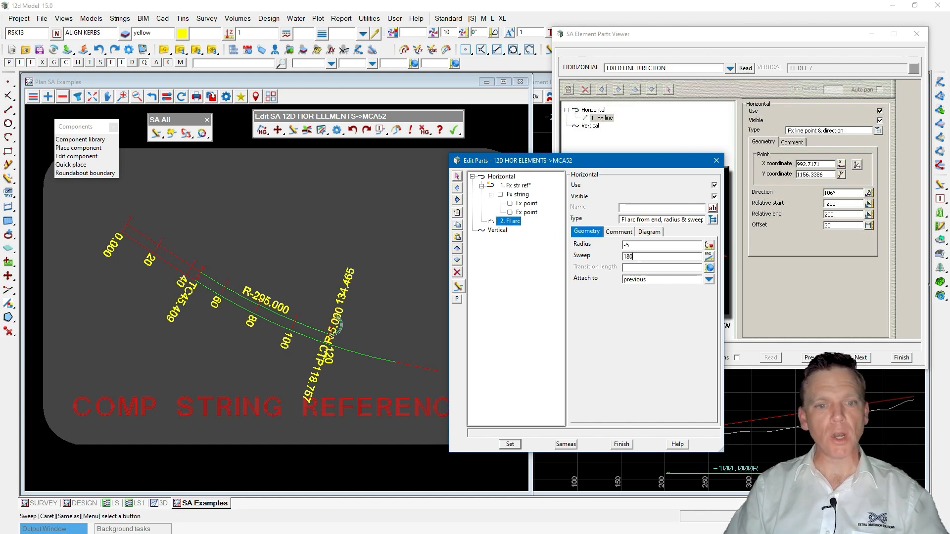
click(637, 245)
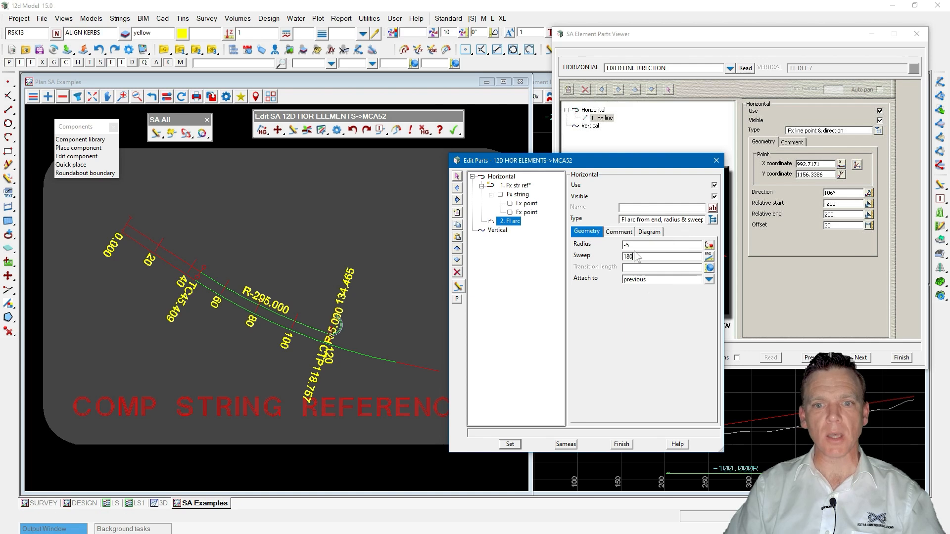
text(-20)
click(510, 444)
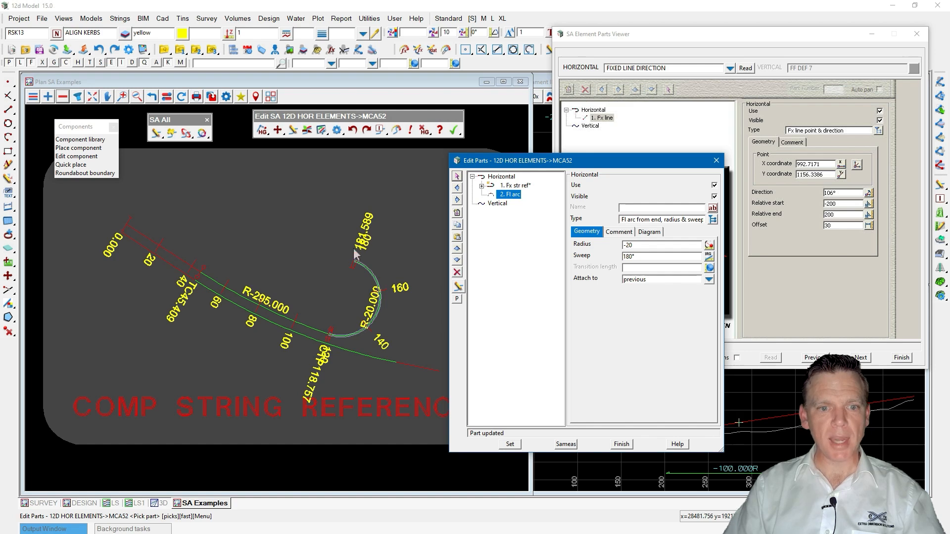
Set the floating arc's radius to 20, apply it, and close the Edit Parts editor.
drag(639, 245, 605, 246)
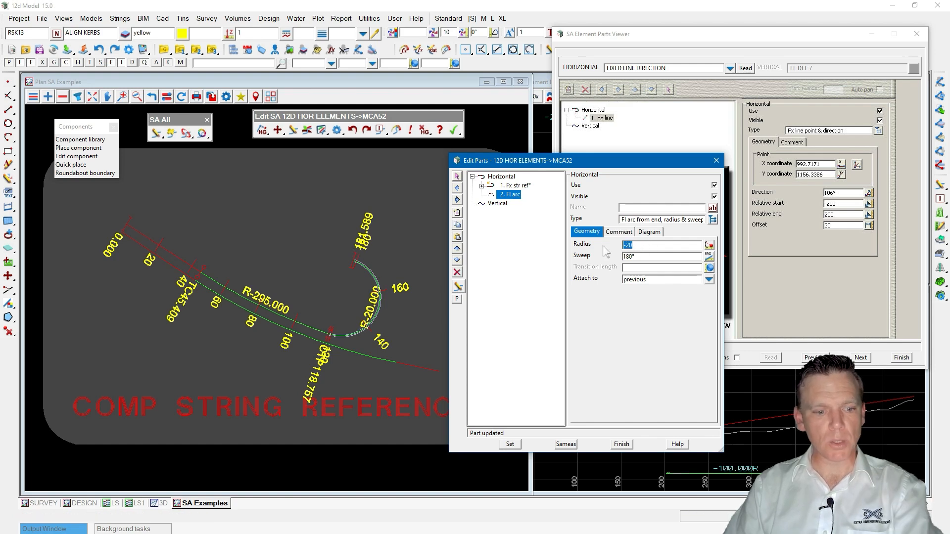
click(510, 444)
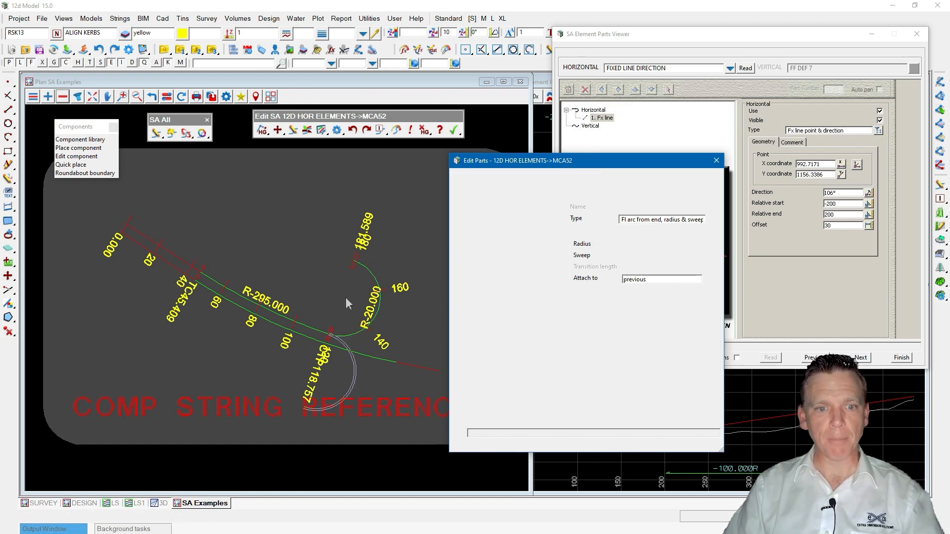
scroll(305, 244, down, 1)
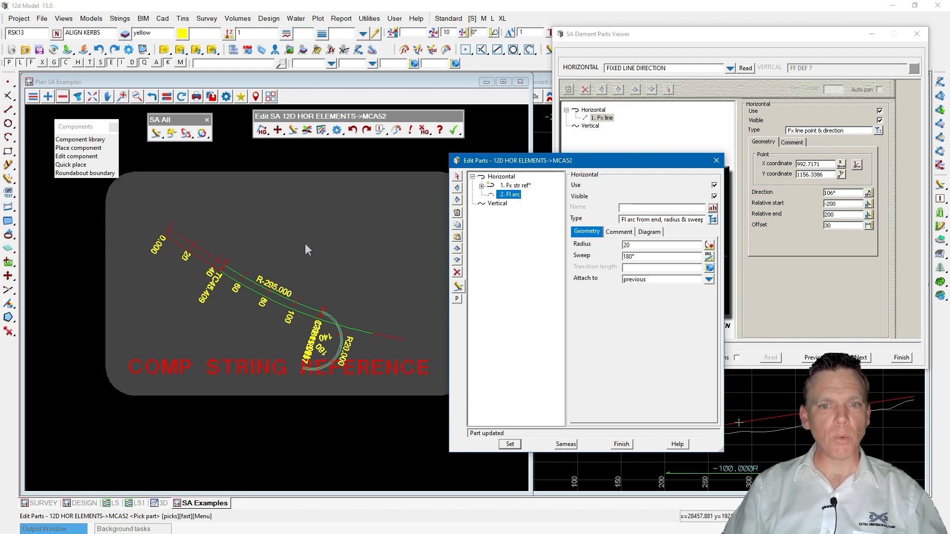
click(716, 160)
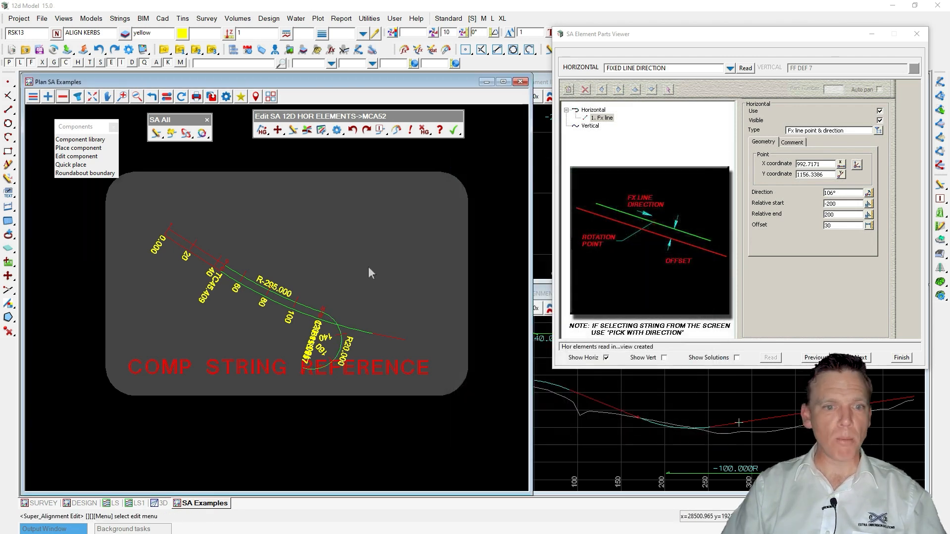
click(453, 130)
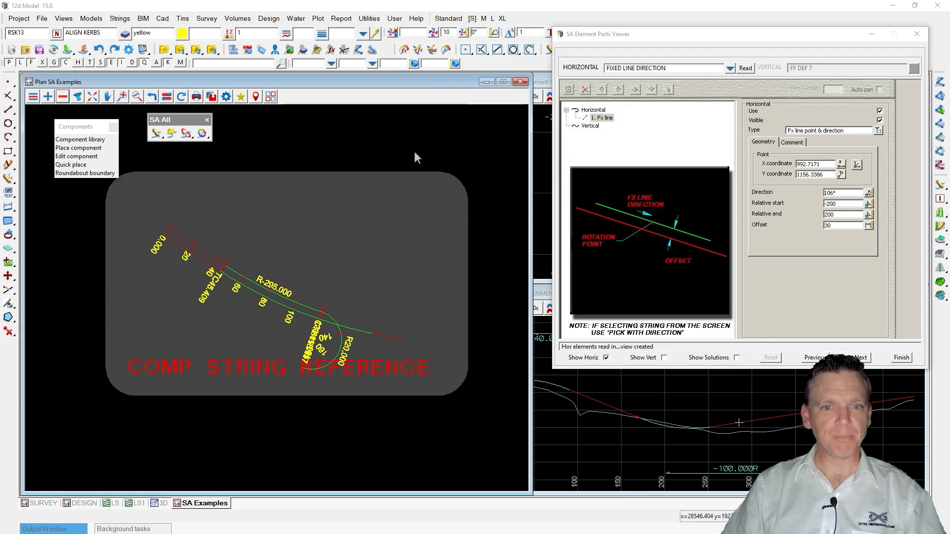
Delete the 12D HOR ELEMENTS model from the project.
click(91, 18)
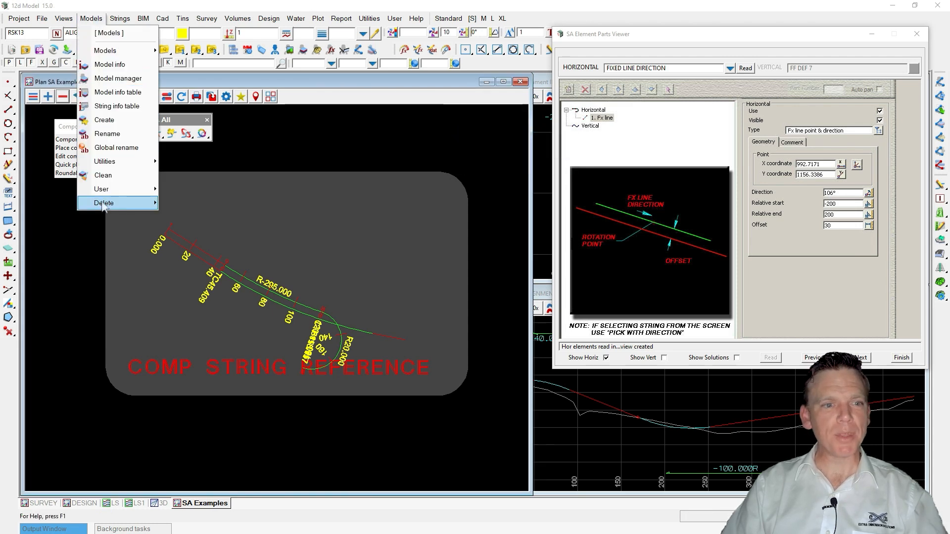
mouse_move(103, 206)
click(208, 217)
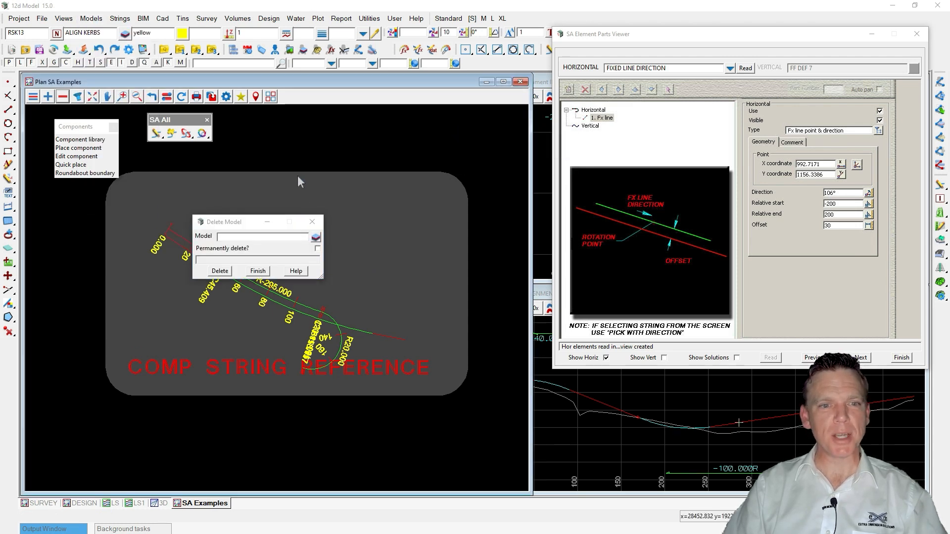
click(267, 223)
click(272, 172)
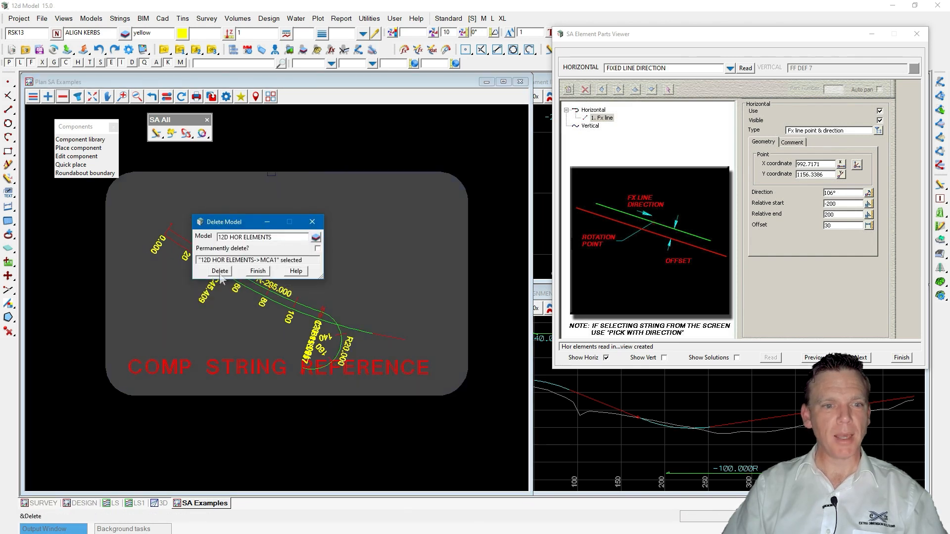
click(219, 271)
click(440, 297)
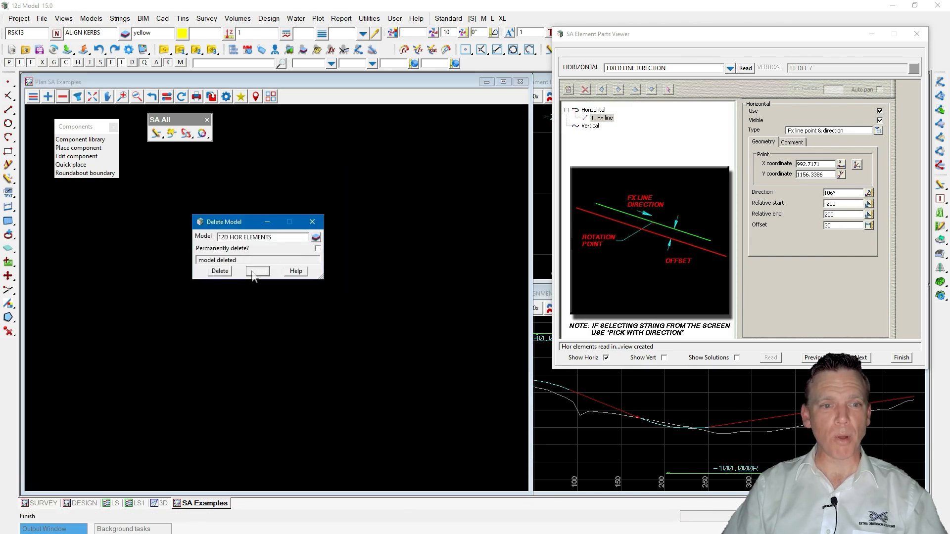
click(255, 272)
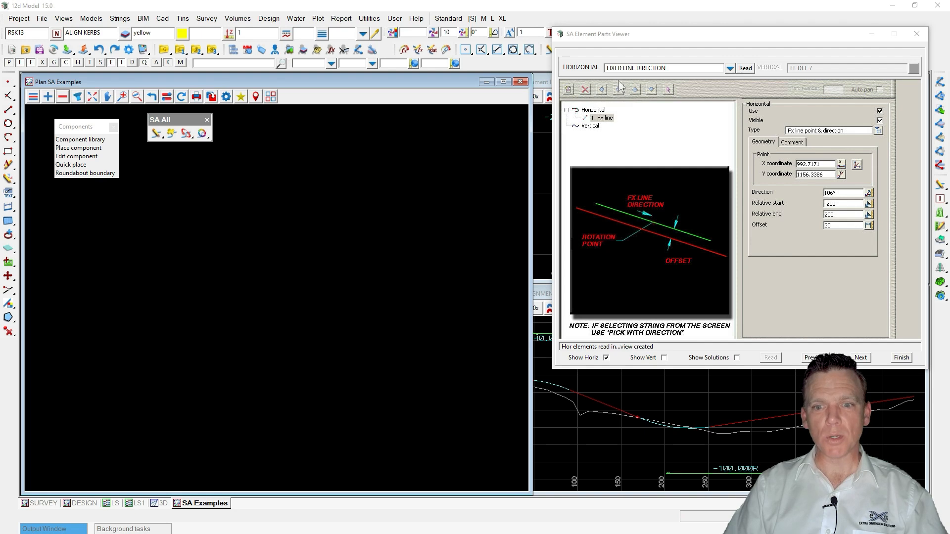
Browse the vertical element pages and the solution examples in the SA Element Parts Viewer.
click(664, 357)
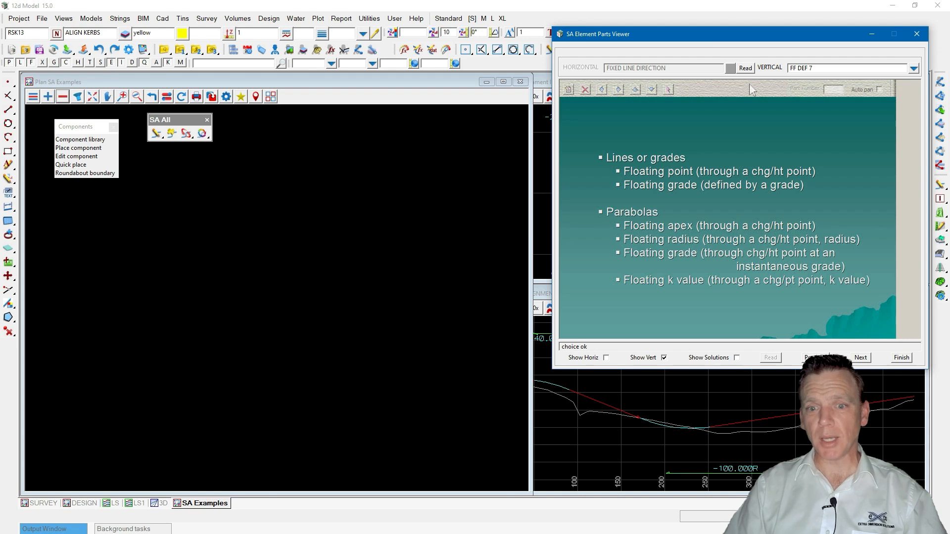
drag(706, 35, 637, 58)
click(667, 381)
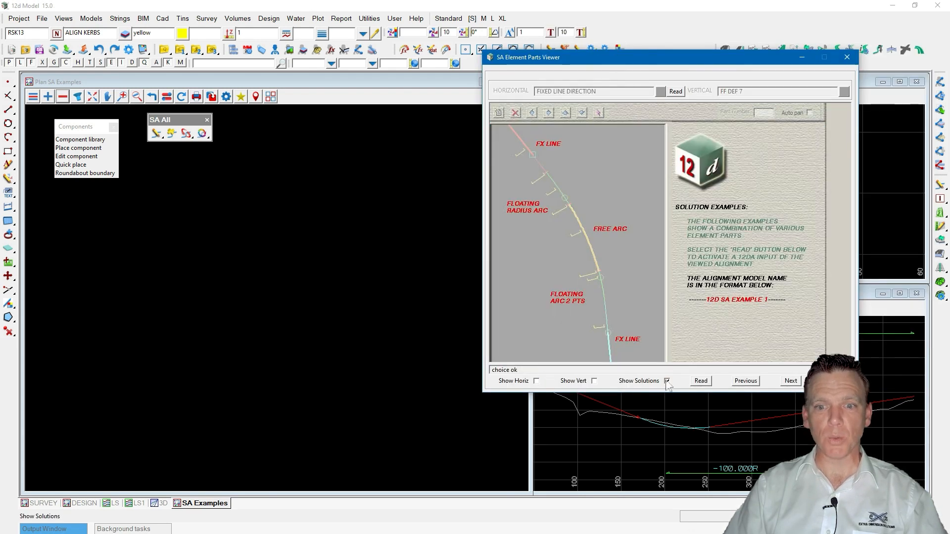
click(790, 384)
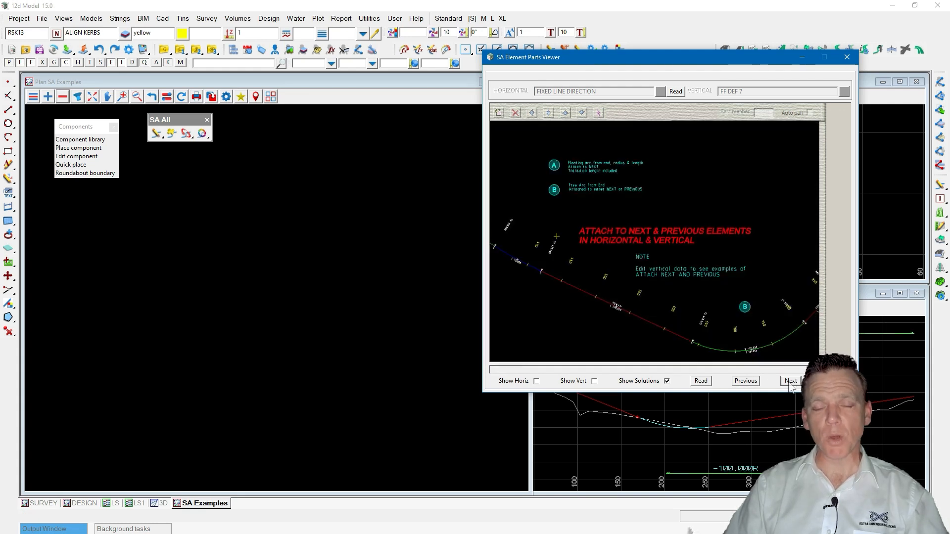
click(790, 383)
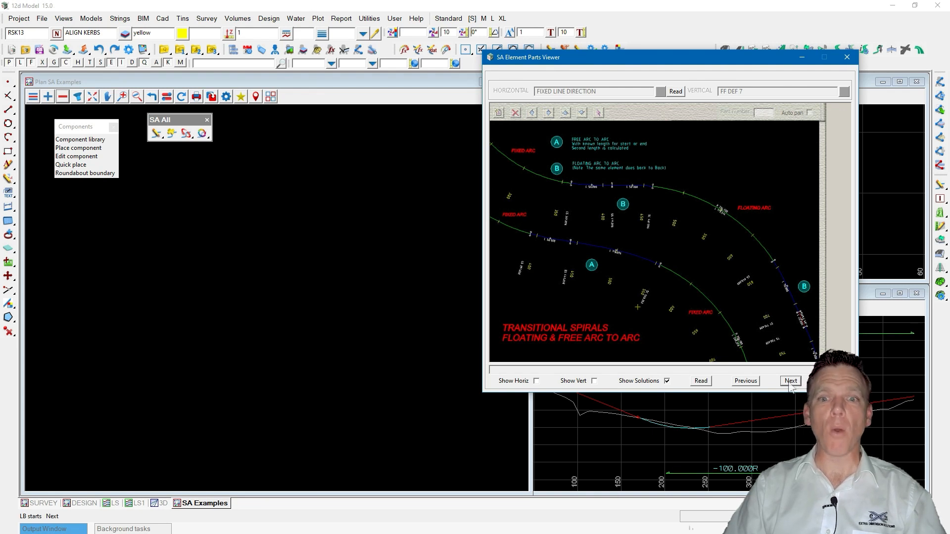
click(790, 381)
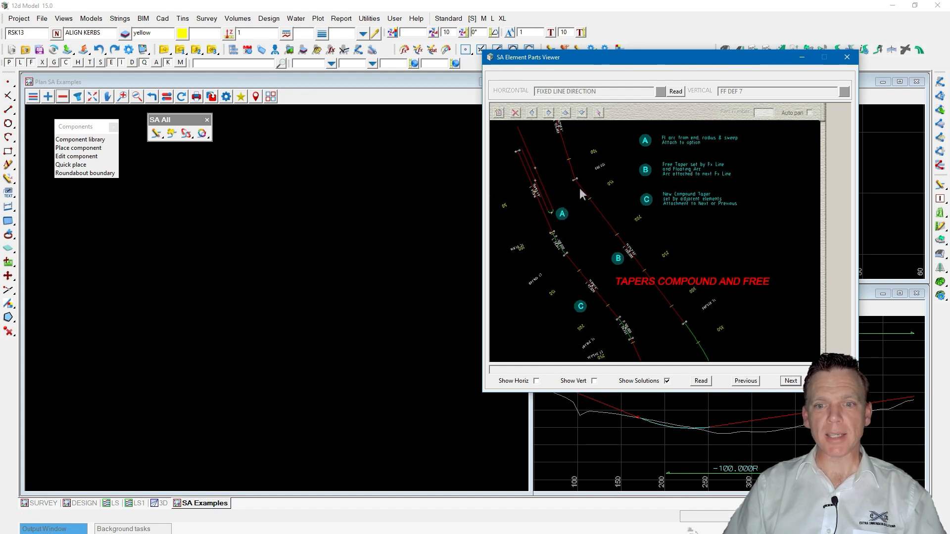
click(791, 381)
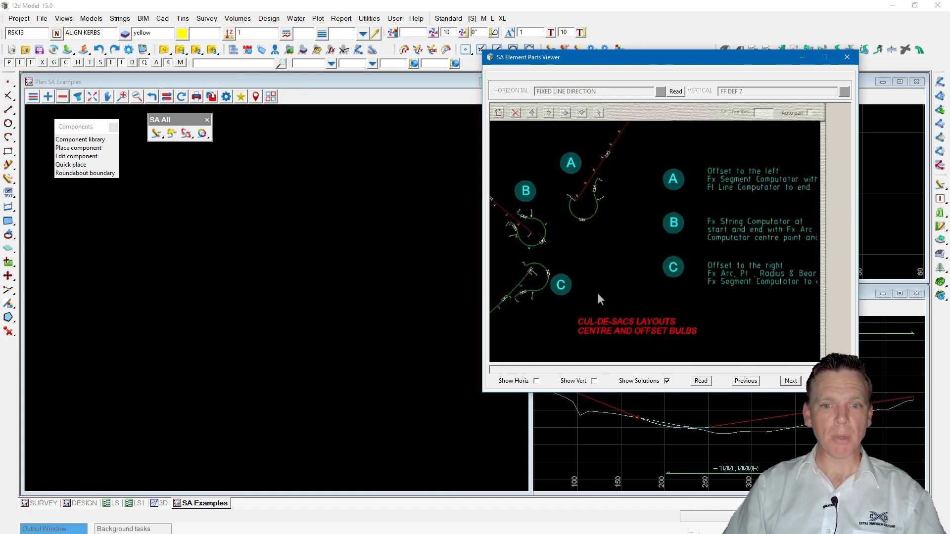
click(790, 381)
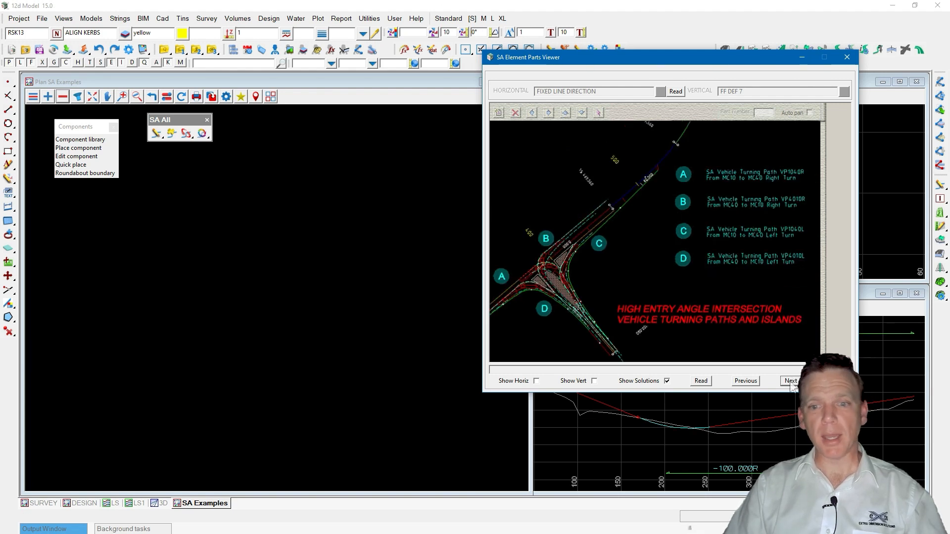
click(791, 381)
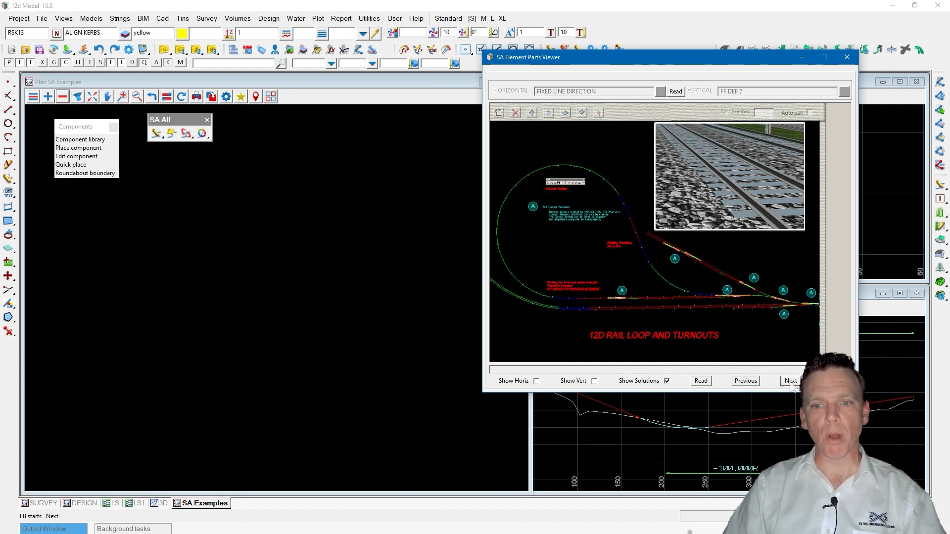
click(790, 381)
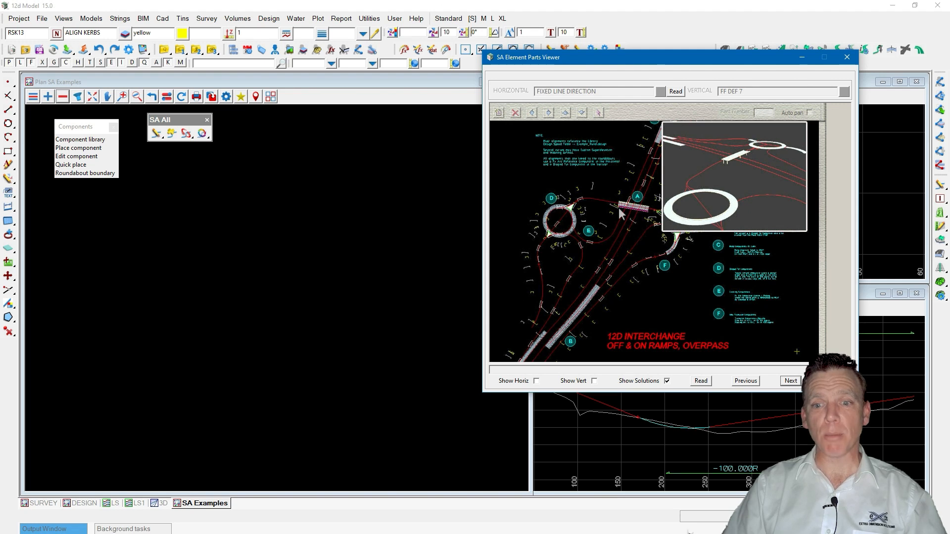
Read the 12D interchange solution example into the plan view.
click(700, 382)
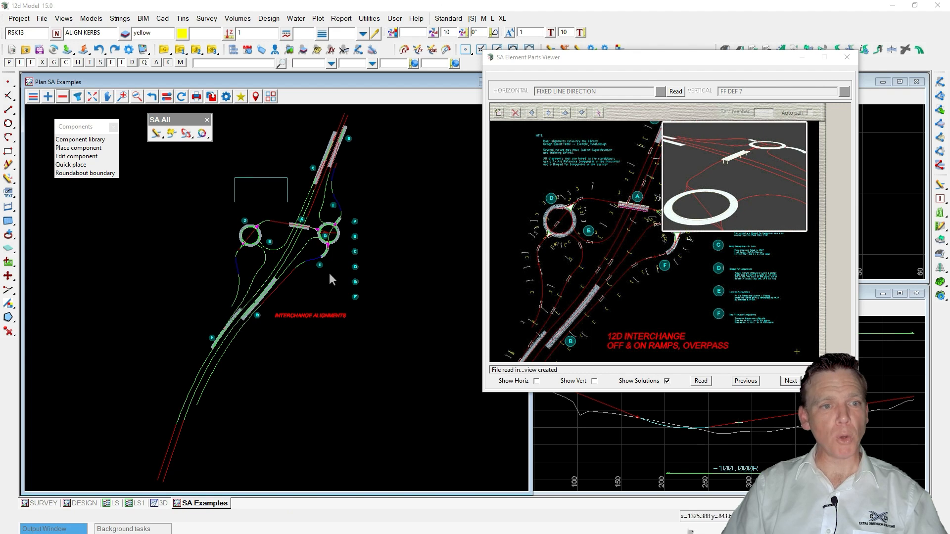
click(63, 97)
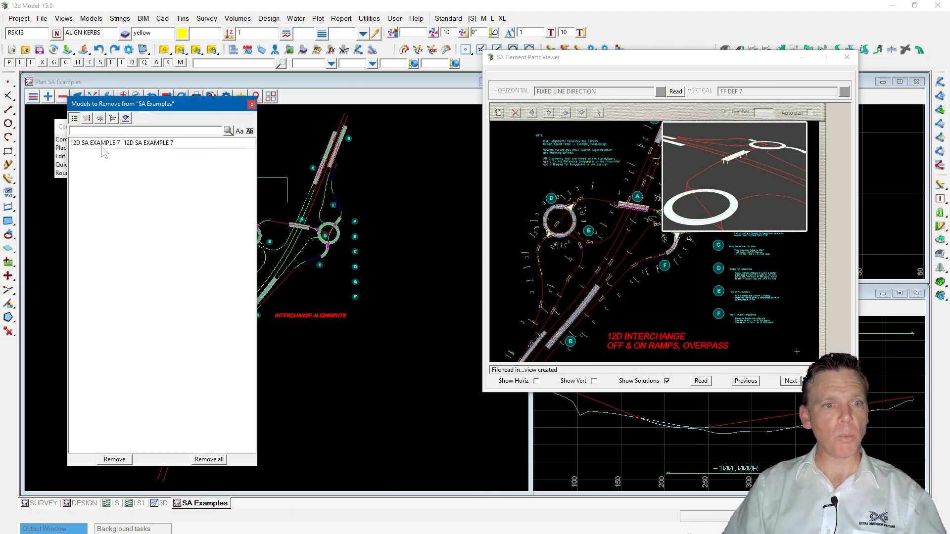
scroll(376, 229, up, 5)
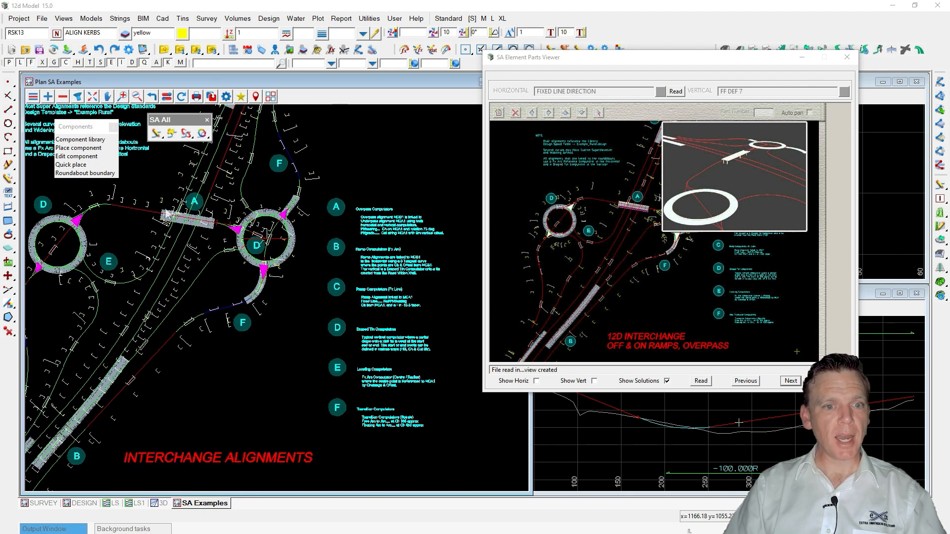
Open the Edit Parts dialog for an interchange alignment and review its horizontal parts.
click(157, 134)
click(141, 211)
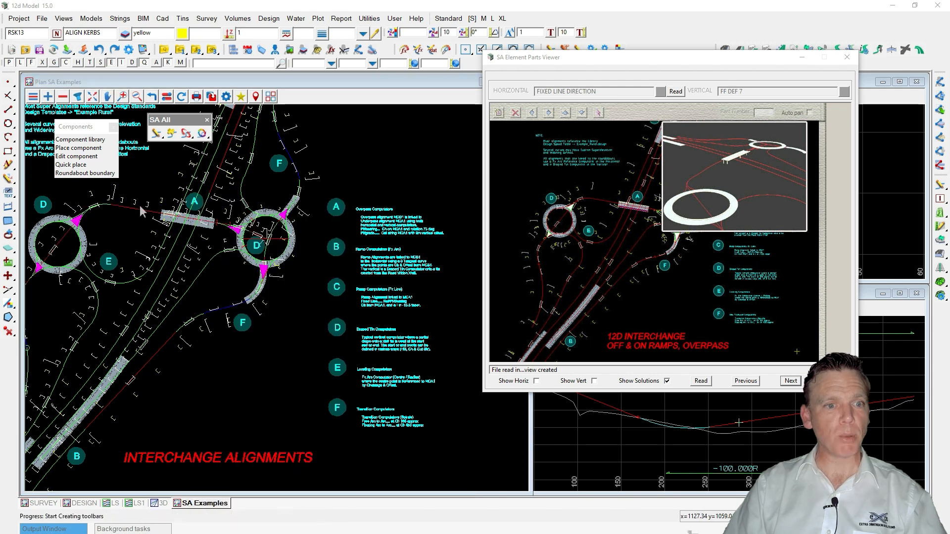
drag(88, 23, 324, 119)
click(315, 130)
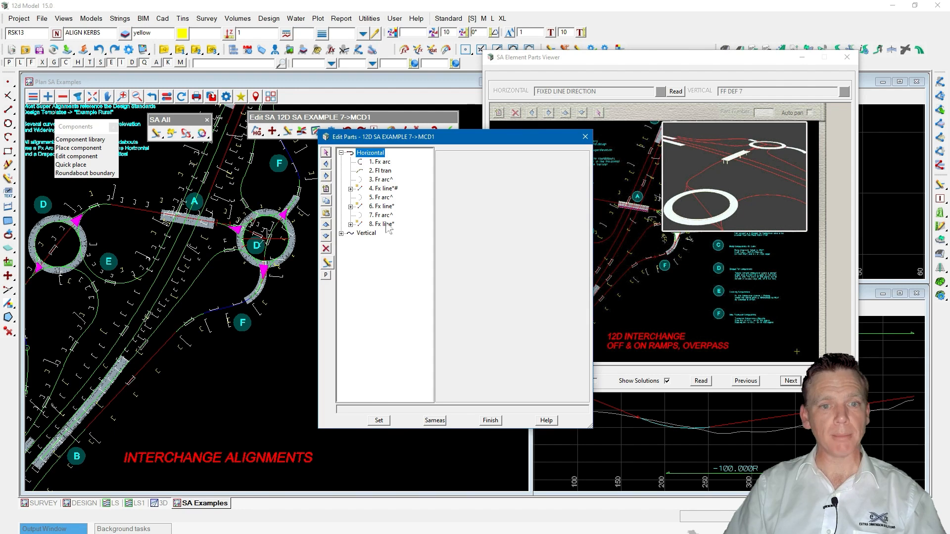
click(585, 137)
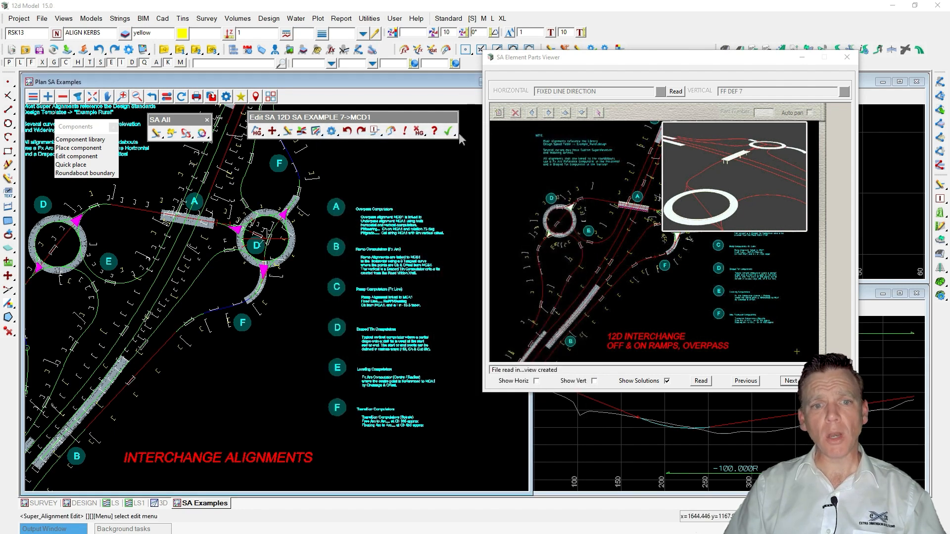
click(467, 163)
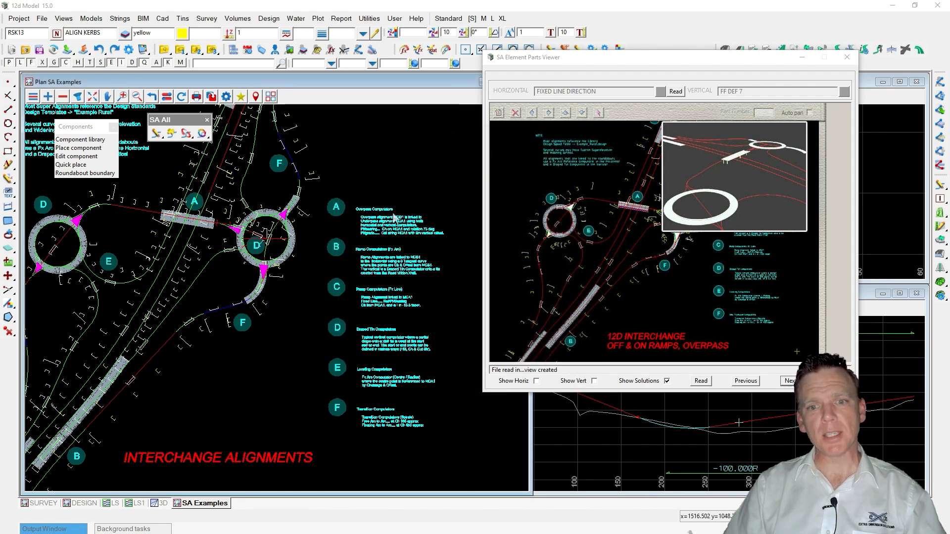
Dock the SA All toolbar into the main toolbar area.
click(156, 134)
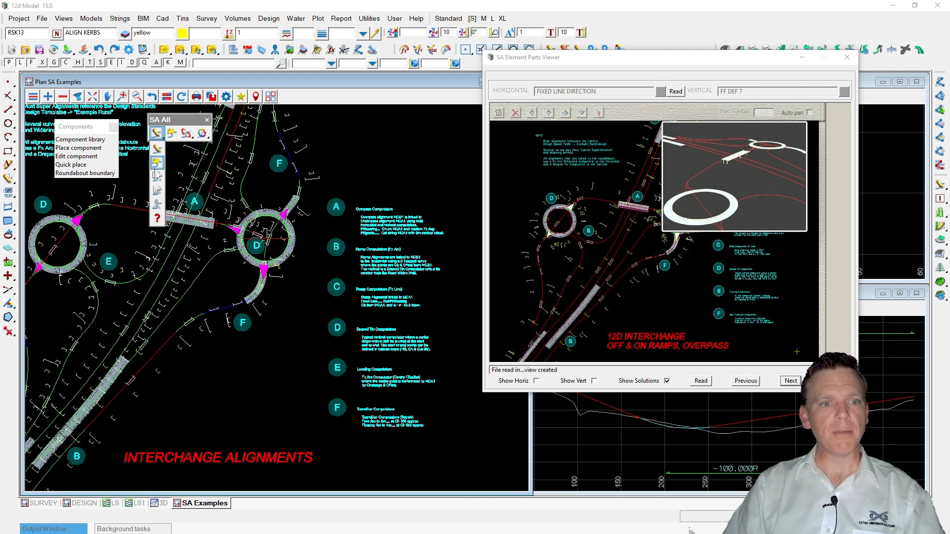
click(157, 218)
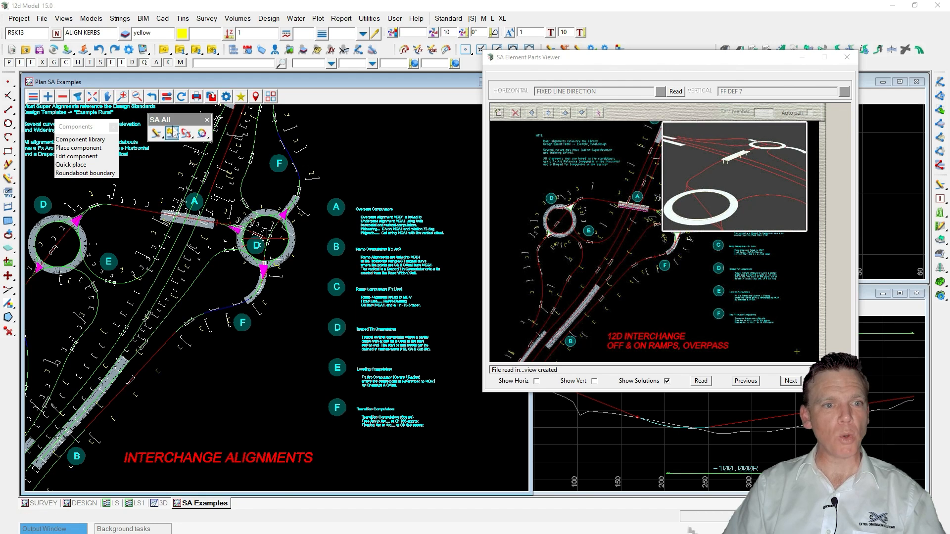
drag(165, 120, 649, 36)
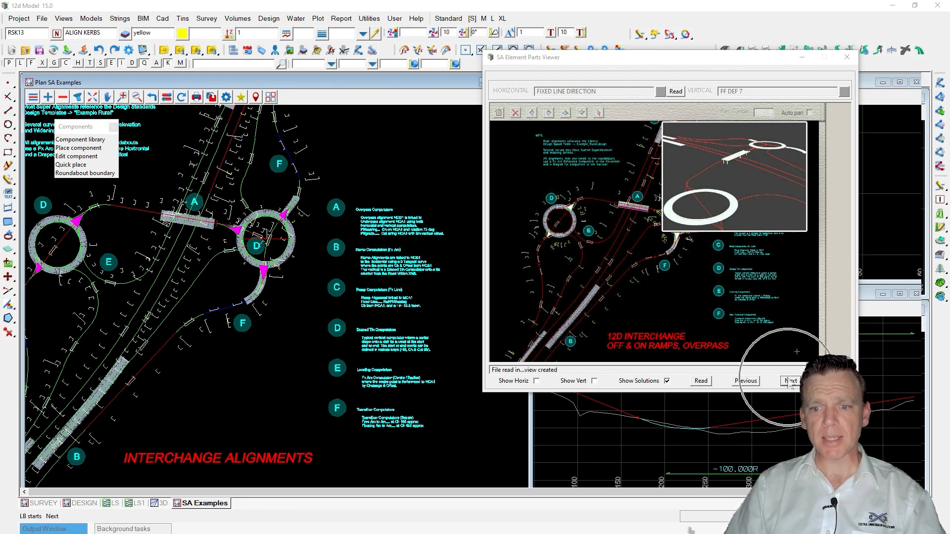
Close the SA Element Parts Viewer and the Components panel.
click(742, 380)
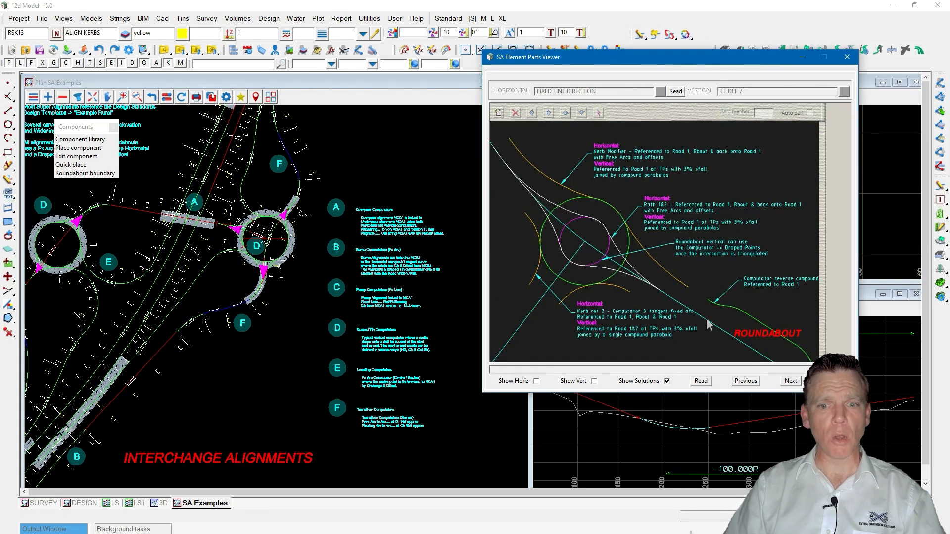
click(847, 57)
click(90, 129)
click(89, 130)
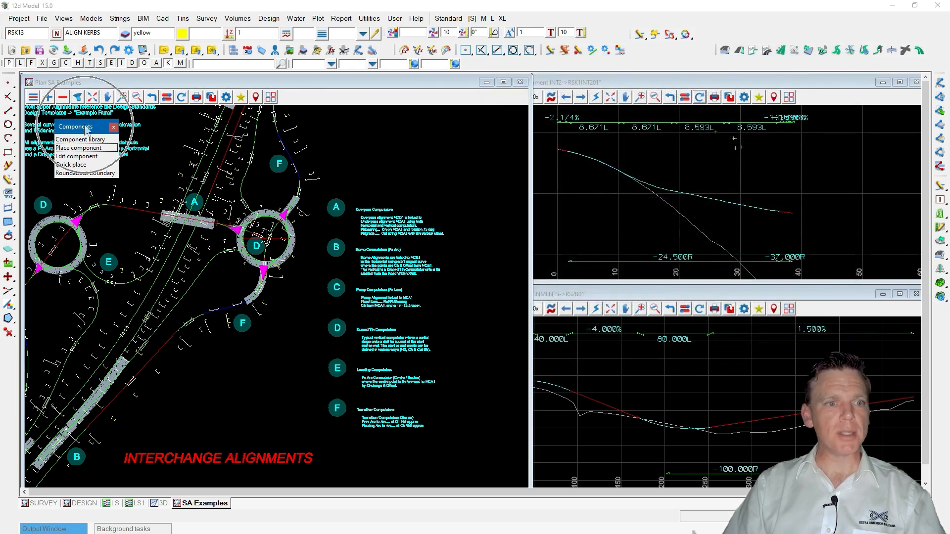
click(114, 128)
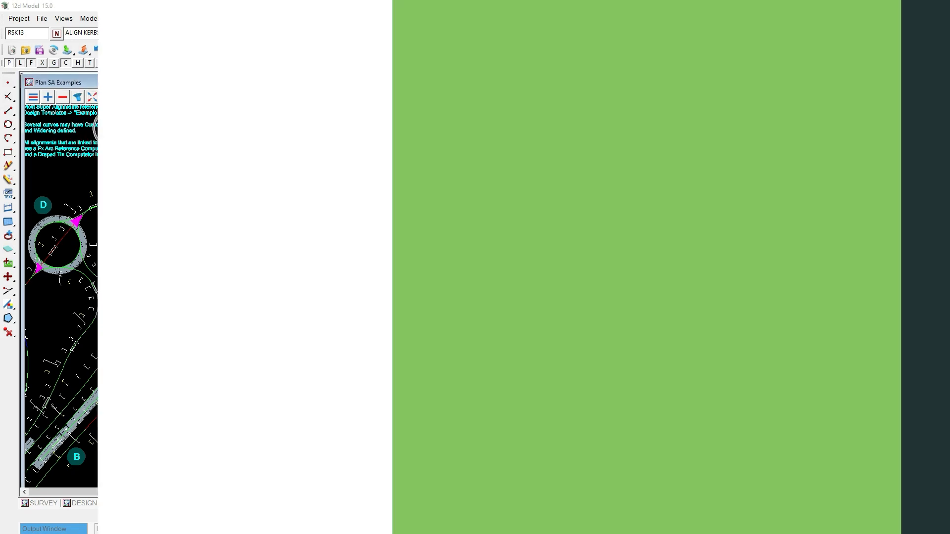